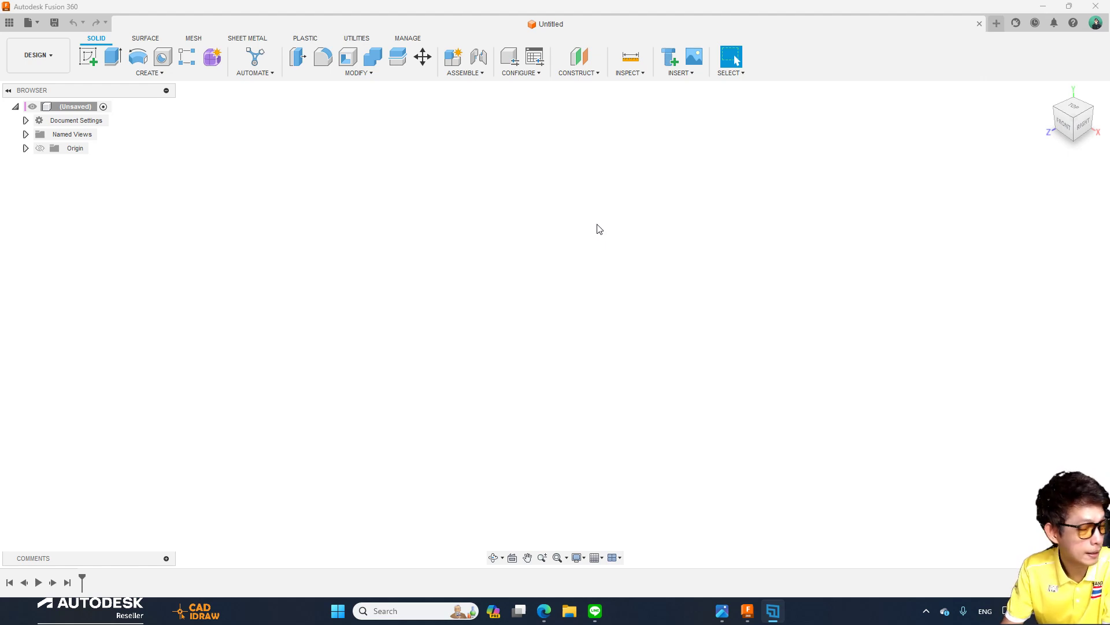
Expand the Origin folder to show planes and axes, then start a new sketch.
{"action": "left_click", "coordinate": [589, 210]}
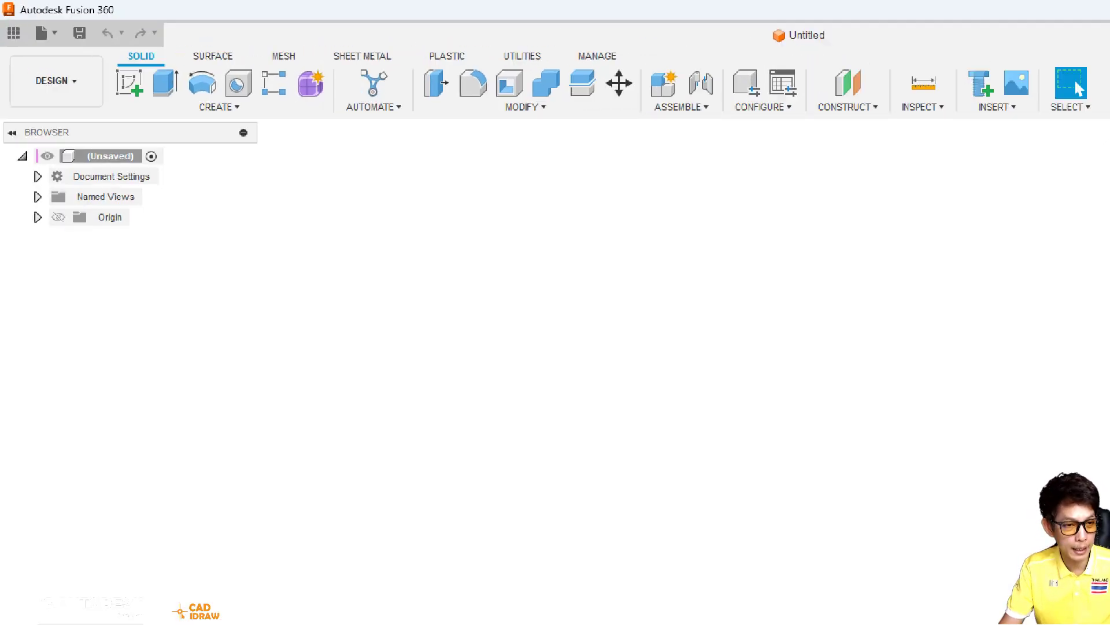
{"action": "left_click_drag", "start_coordinate": [13, 155], "coordinate": [290, 318]}
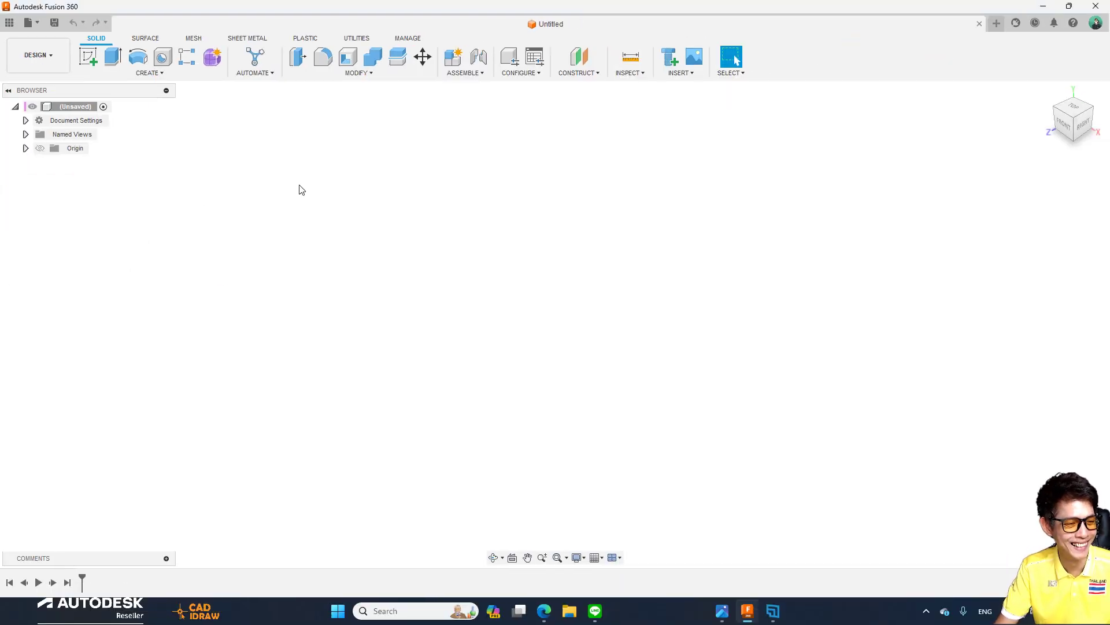
{"action": "left_click", "coordinate": [26, 148]}
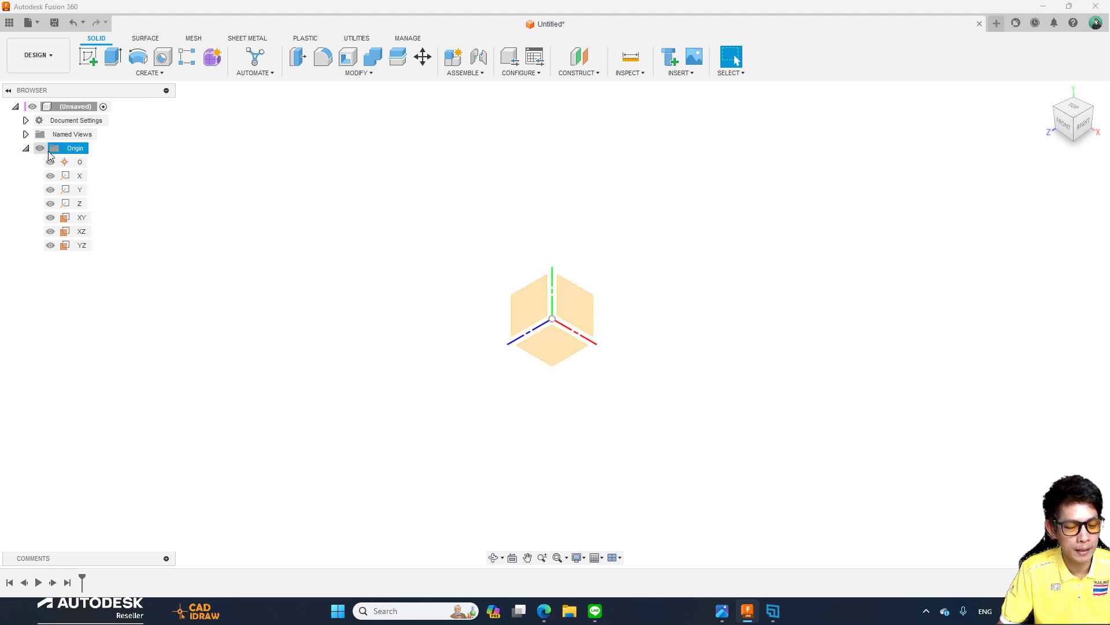
{"action": "left_click", "coordinate": [584, 341]}
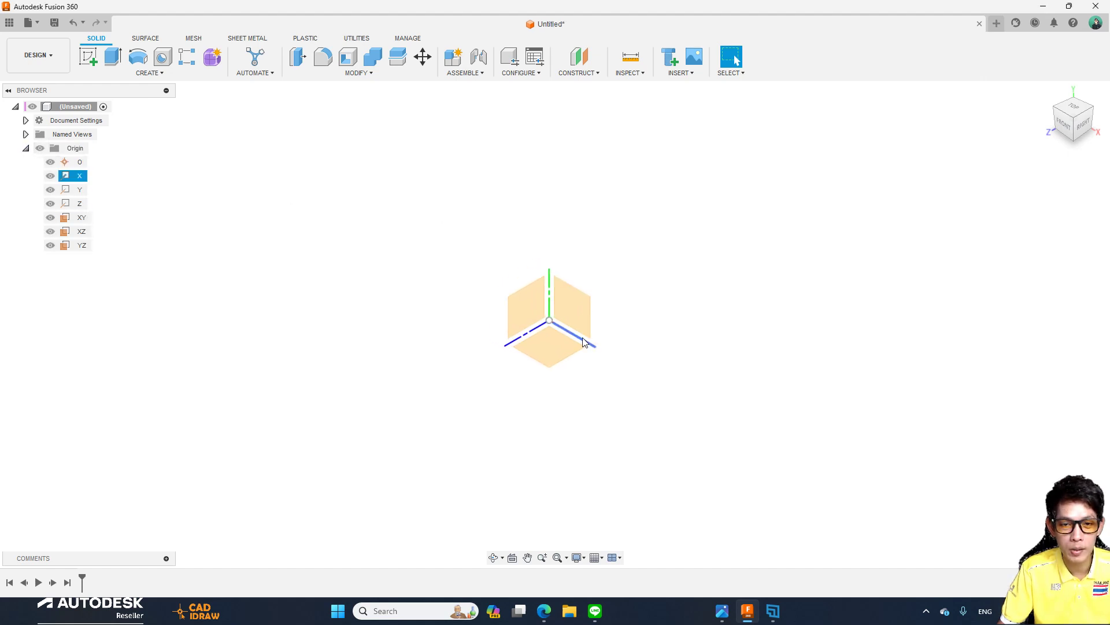
{"action": "key", "text": "Escape"}
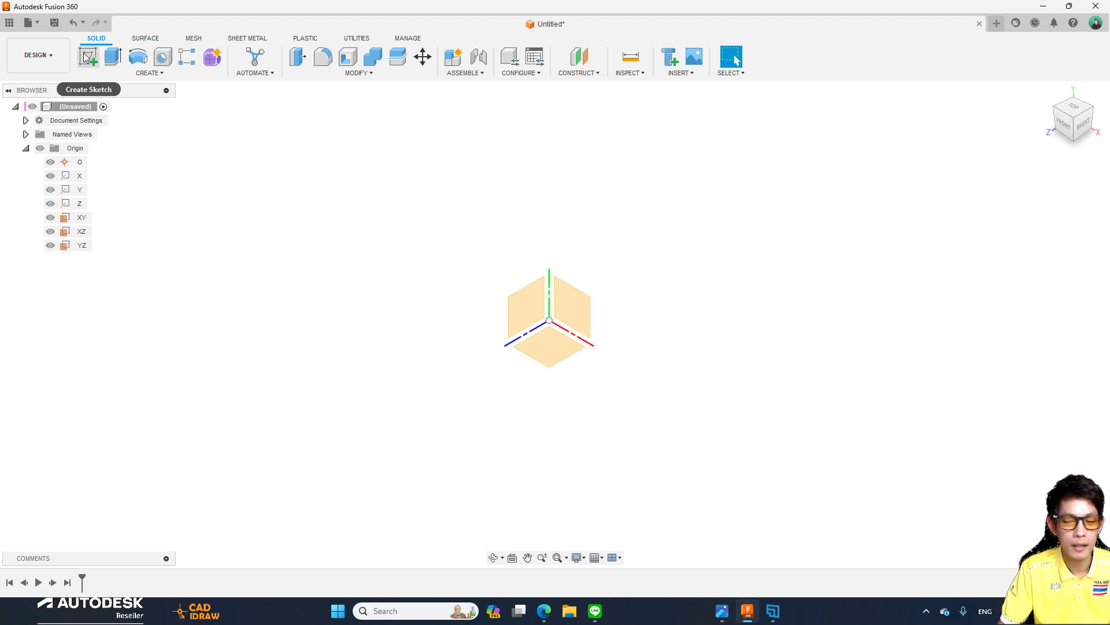
{"action": "left_click", "coordinate": [88, 59]}
{"action": "scroll", "coordinate": [561, 350], "scroll_direction": "up", "scroll_amount": 5}
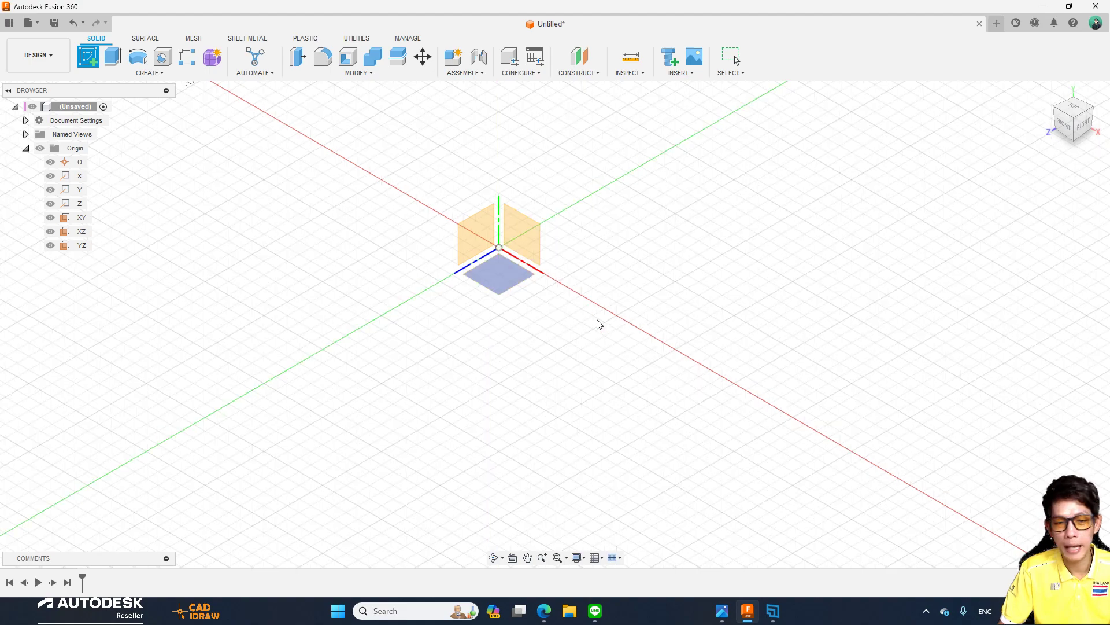
On the XZ plane, draw a 108 mm diameter circle centred on the origin.
{"action": "left_click", "coordinate": [491, 283]}
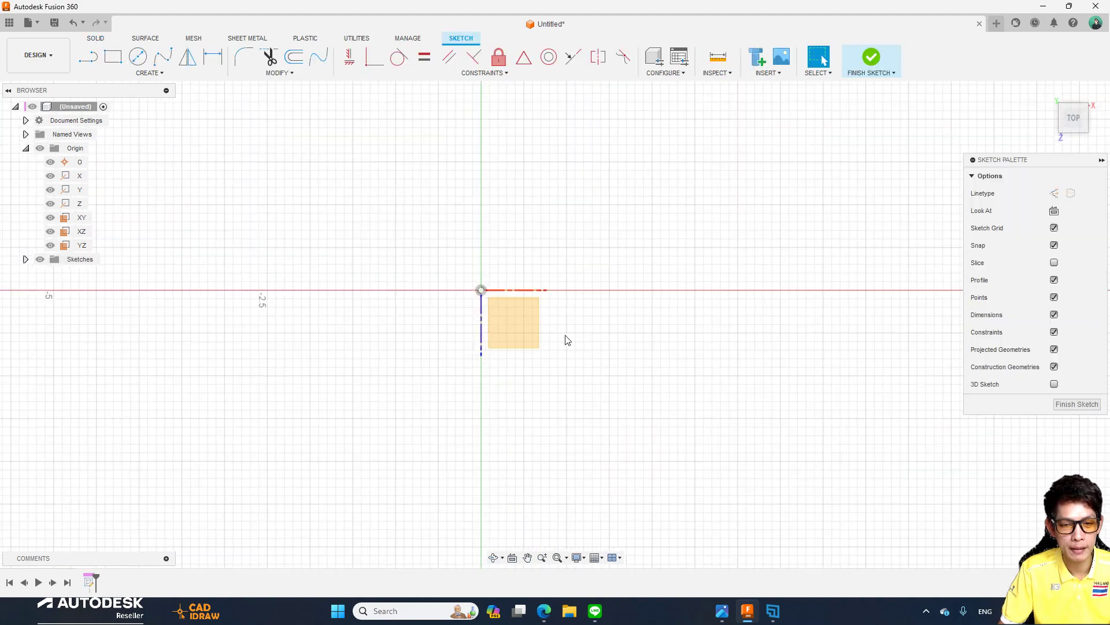
{"action": "left_click", "coordinate": [137, 56]}
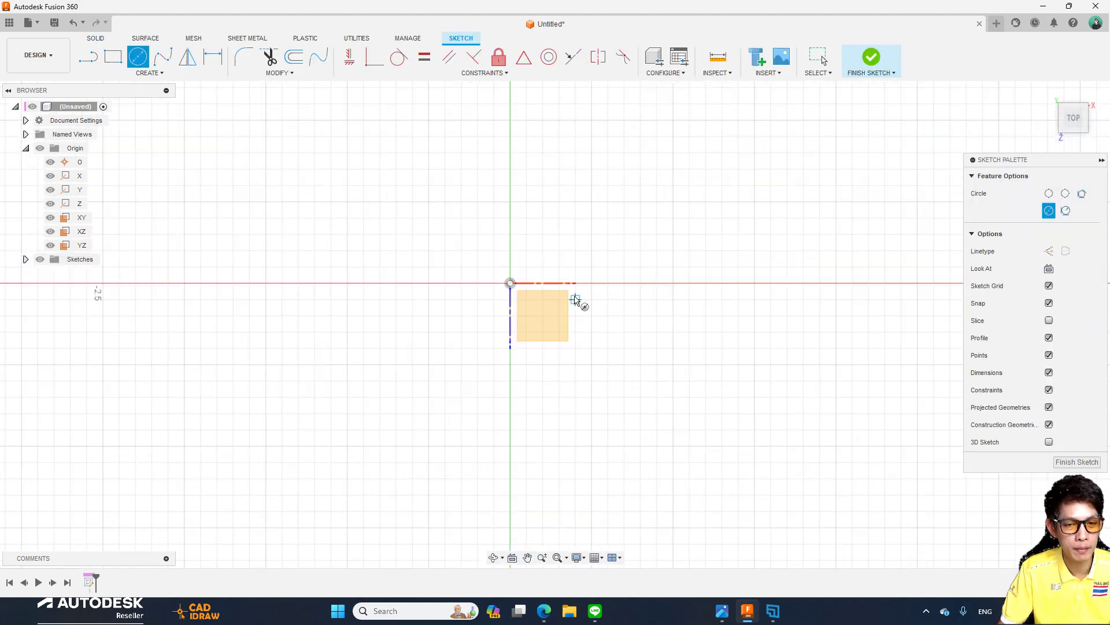
{"action": "left_click", "coordinate": [510, 283]}
{"action": "type", "text": "108"}
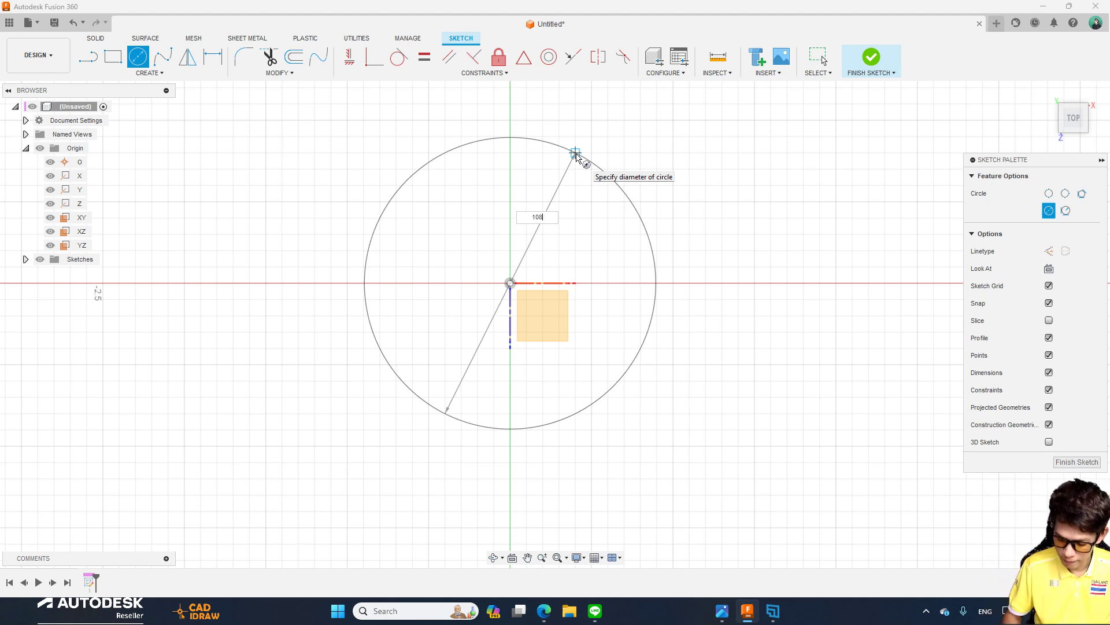
{"action": "type", "text": "0"}
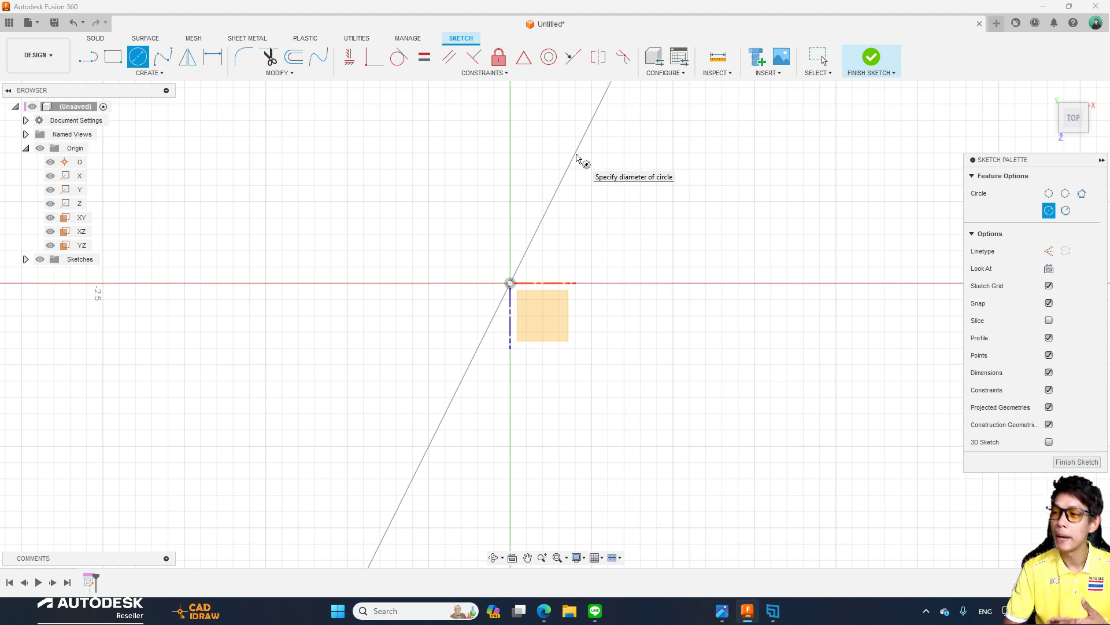
{"action": "key", "text": "Return"}
{"action": "key", "text": "Escape"}
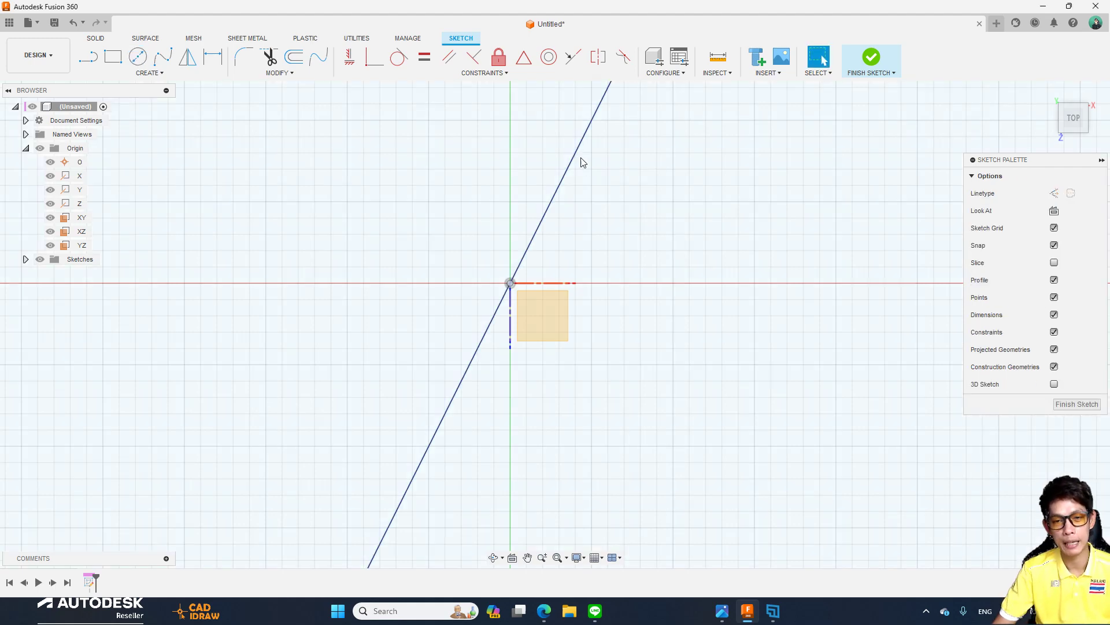
{"action": "middle_click_drag", "start_coordinate": [573, 282], "coordinate": [677, 287]}
{"action": "middle_click", "coordinate": [592, 308]}
{"action": "middle_click", "coordinate": [592, 308]}
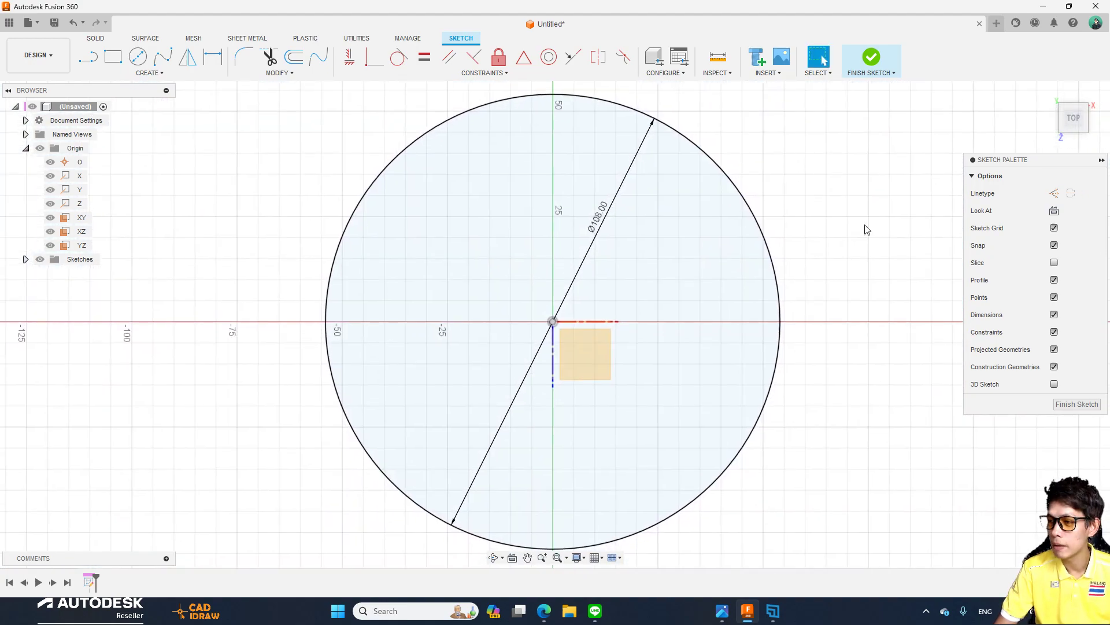
{"action": "scroll", "coordinate": [689, 210], "scroll_direction": "up", "scroll_amount": 3}
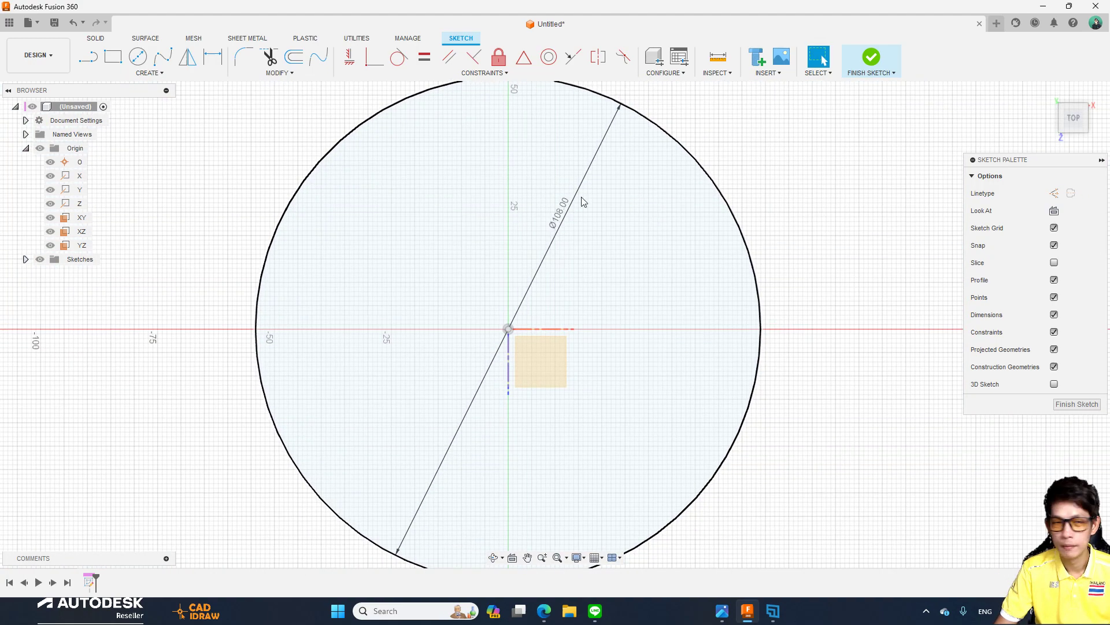
Add a concentric 36 mm diameter circle at the origin.
{"action": "key", "text": "c"}
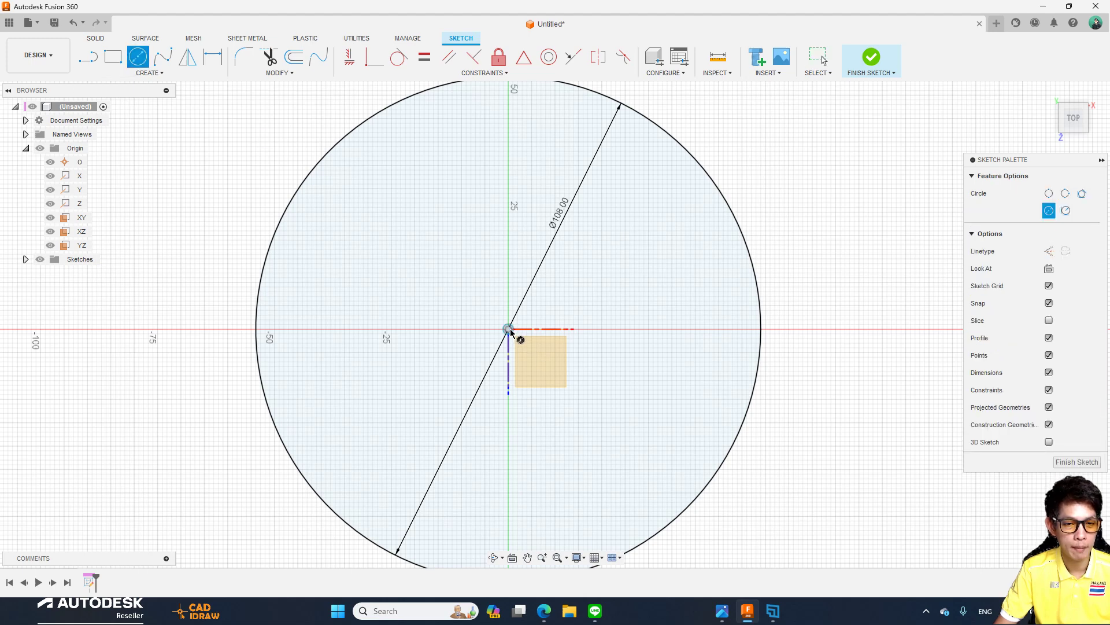
{"action": "left_click", "coordinate": [509, 329]}
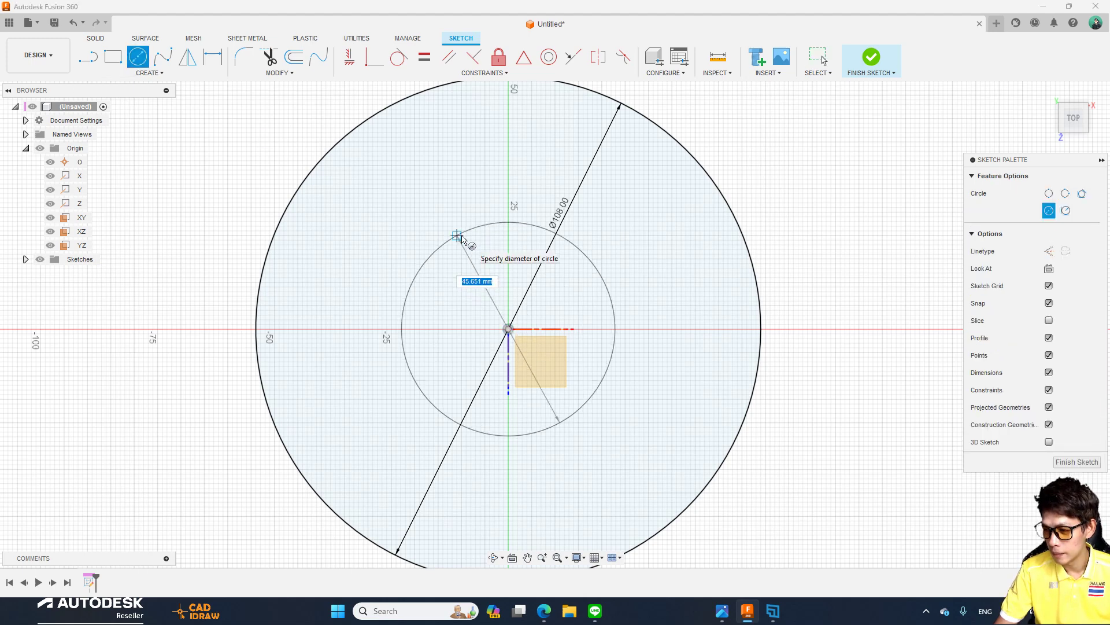
{"action": "type", "text": "34"}
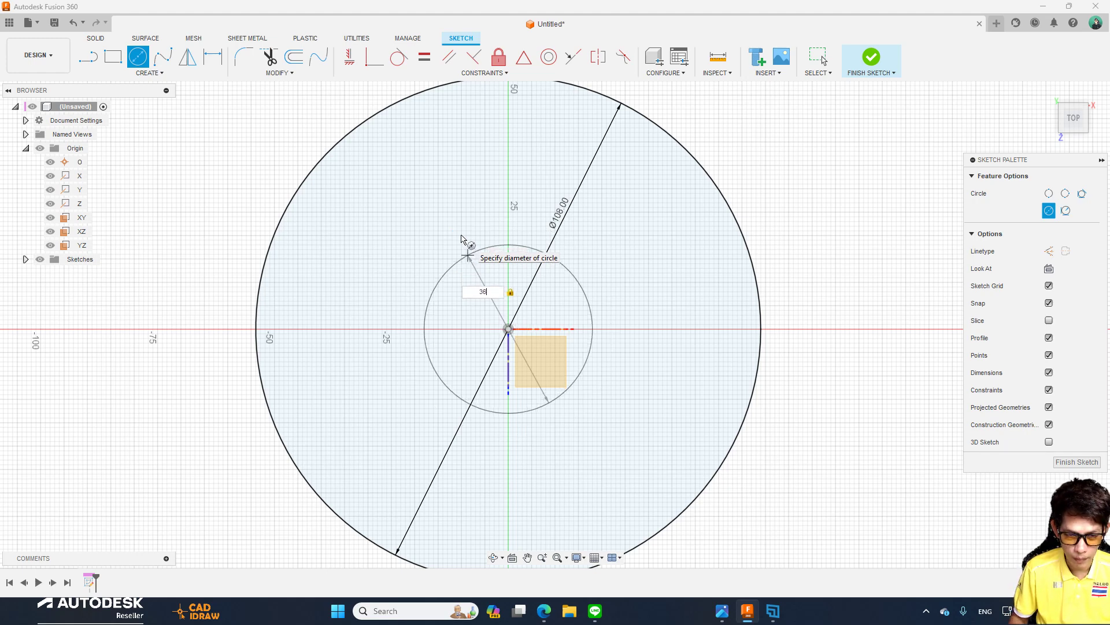
{"action": "key", "text": "Return"}
{"action": "key", "text": "Escape"}
Add a concentric 44 mm diameter circle and finish the sketch.
{"action": "key", "text": "c"}
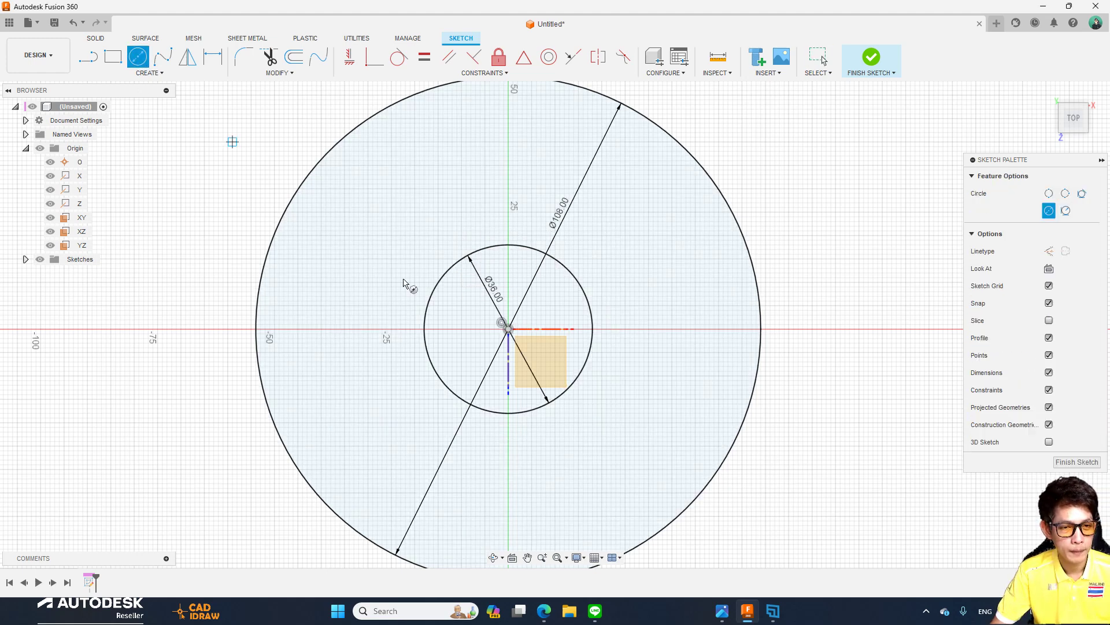
{"action": "left_click", "coordinate": [508, 329]}
{"action": "type", "text": "44"}
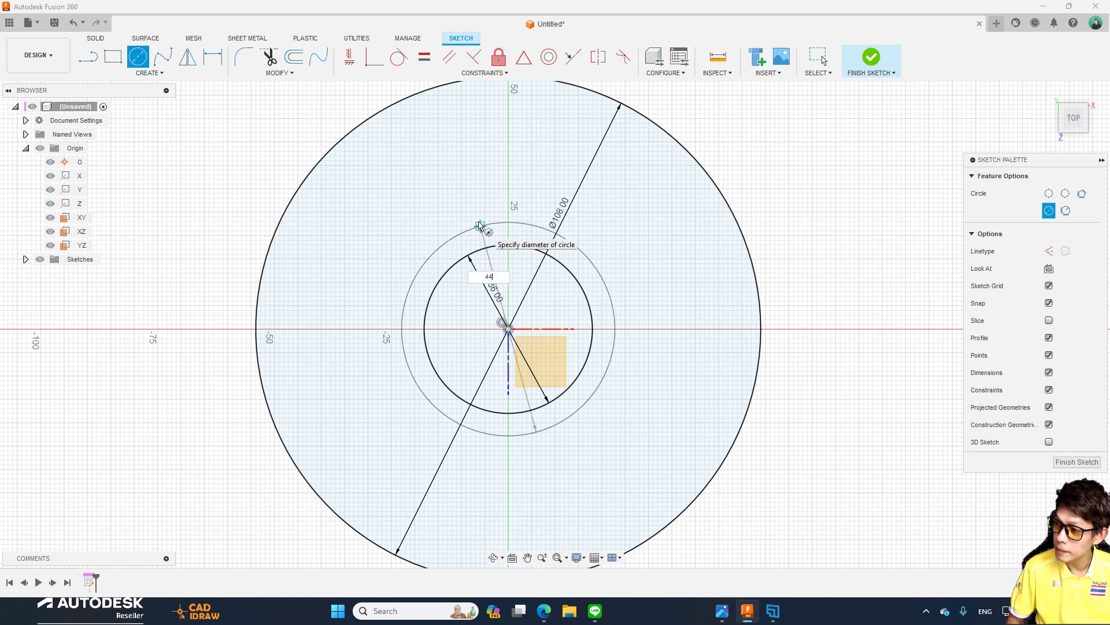
{"action": "key", "text": "Return"}
{"action": "key", "text": "Escape"}
{"action": "scroll", "coordinate": [724, 258], "scroll_direction": "down", "scroll_amount": 3}
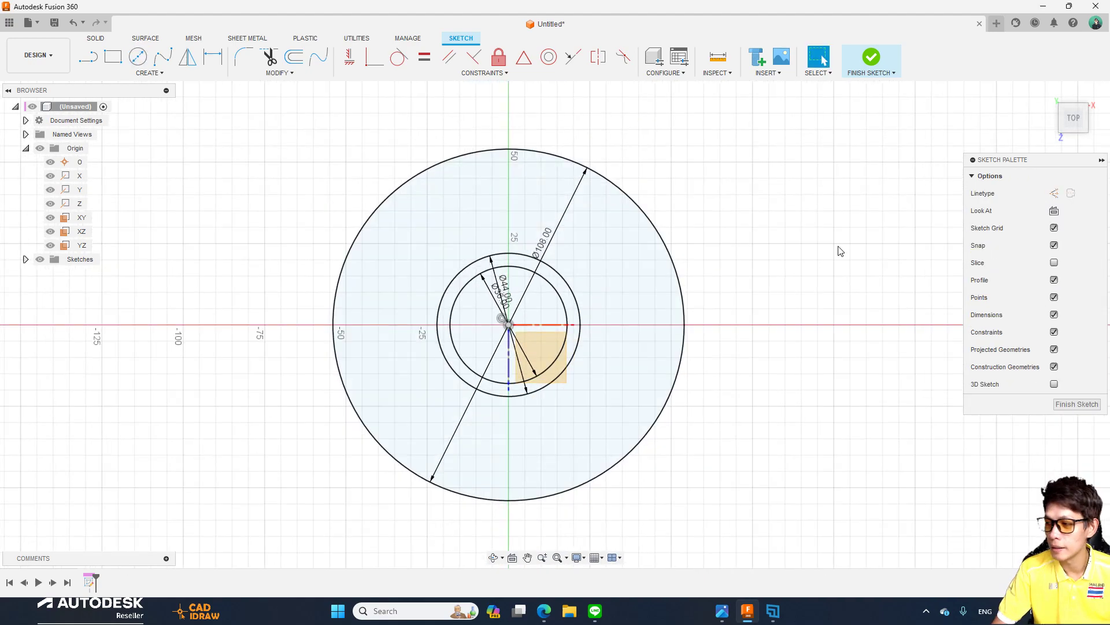
{"action": "scroll", "coordinate": [694, 237], "scroll_direction": "up", "scroll_amount": 2}
{"action": "scroll", "coordinate": [584, 225], "scroll_direction": "down", "scroll_amount": 2}
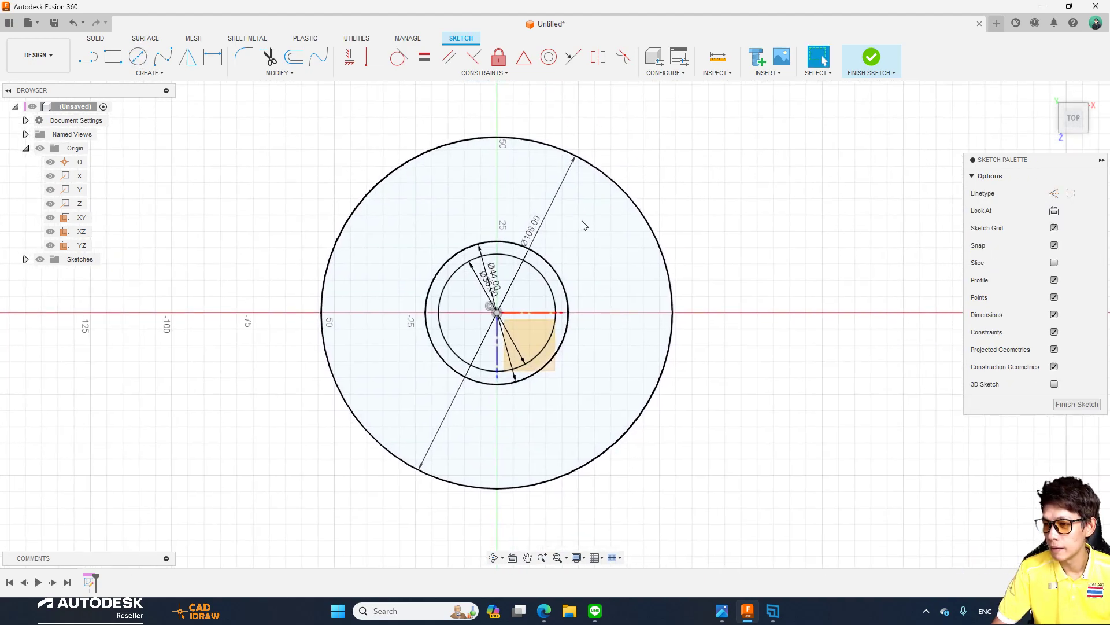
{"action": "scroll", "coordinate": [605, 313], "scroll_direction": "up", "scroll_amount": 2}
{"action": "scroll", "coordinate": [581, 257], "scroll_direction": "down", "scroll_amount": 2}
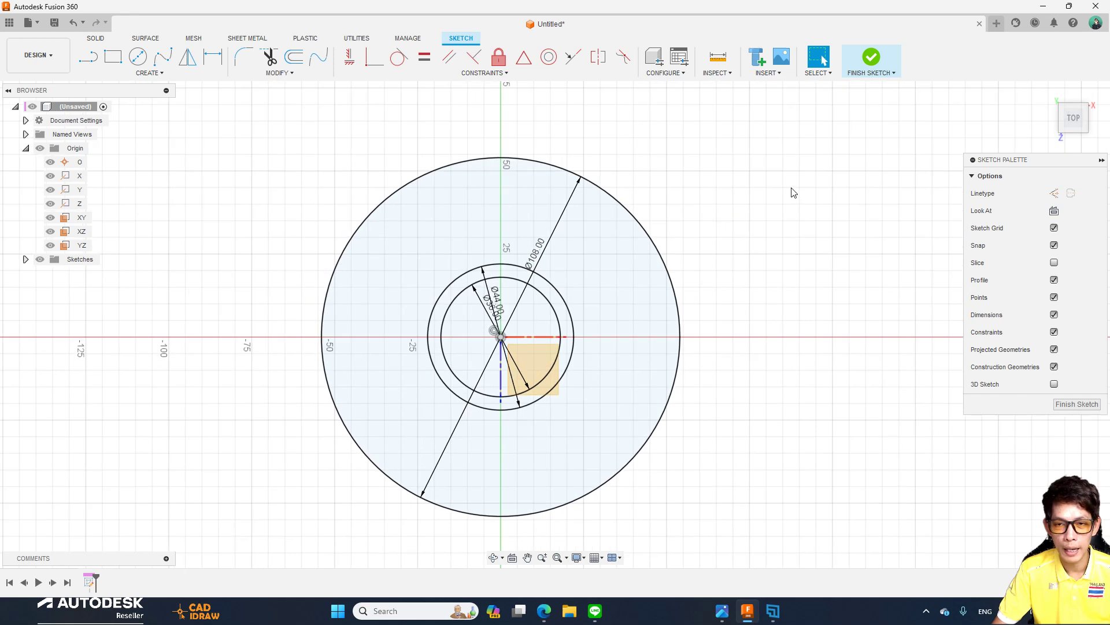
{"action": "left_click", "coordinate": [871, 59]}
Extrude the outer ring, middle ring and inner circle profiles 21 mm as a new body.
{"action": "left_click", "coordinate": [1053, 93]}
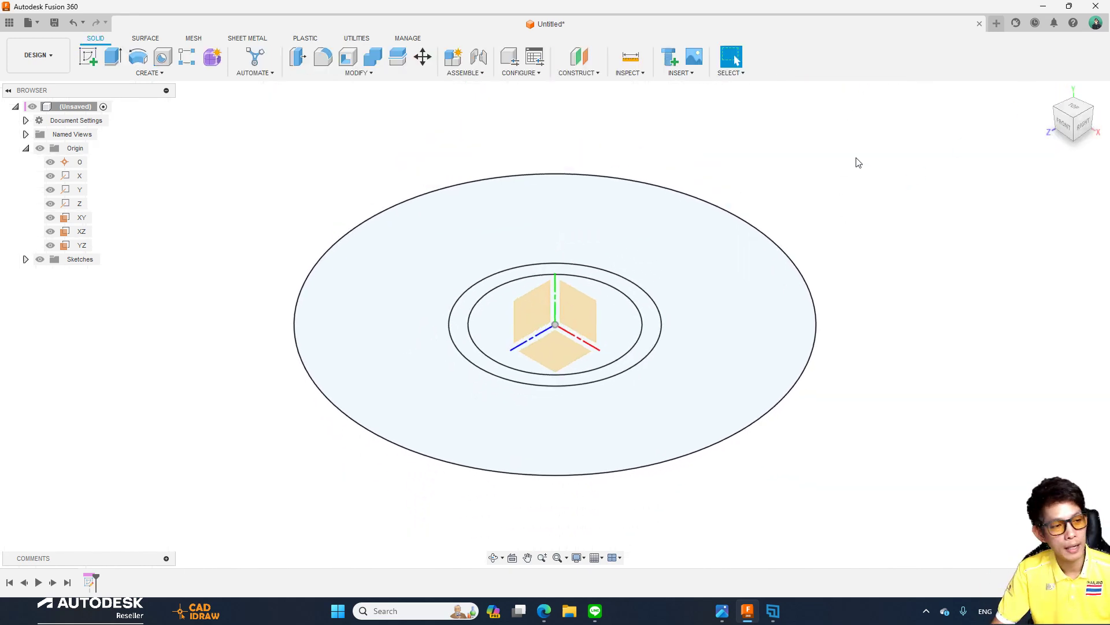
{"action": "middle_click_drag", "start_coordinate": [711, 235], "coordinate": [675, 260]}
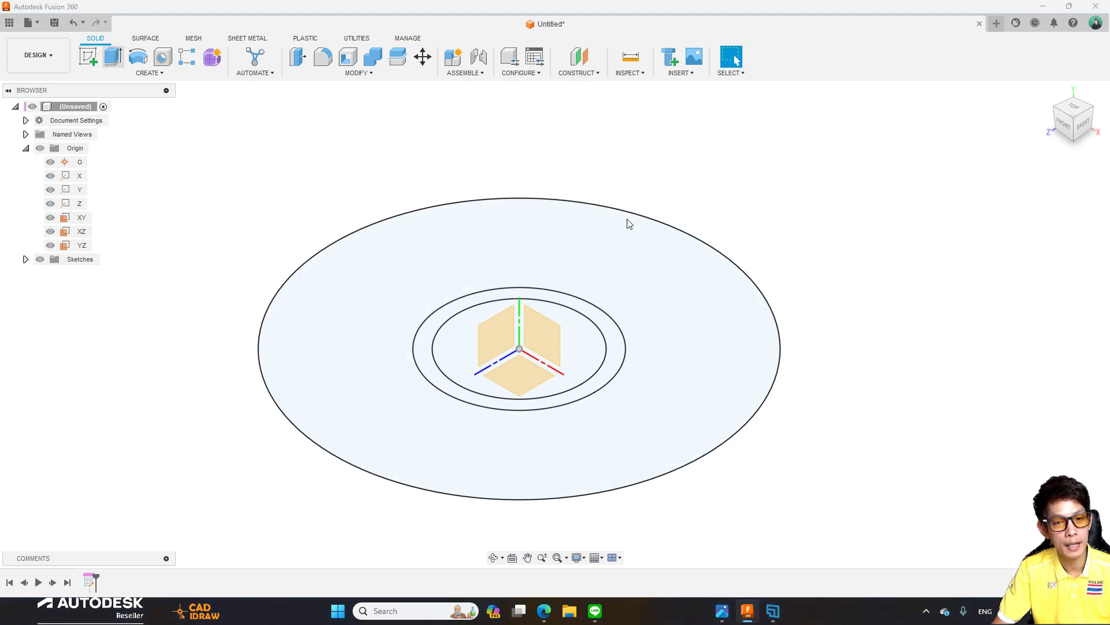
{"action": "key", "text": "e"}
{"action": "left_click", "coordinate": [674, 308]}
{"action": "left_click", "coordinate": [616, 342]}
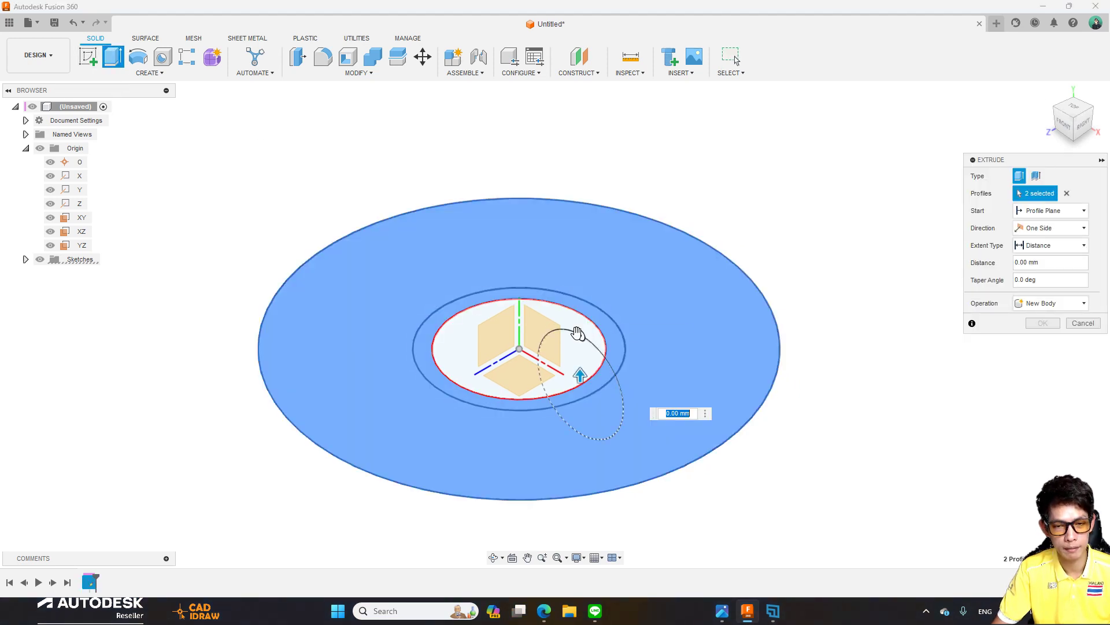
{"action": "left_click", "coordinate": [522, 342]}
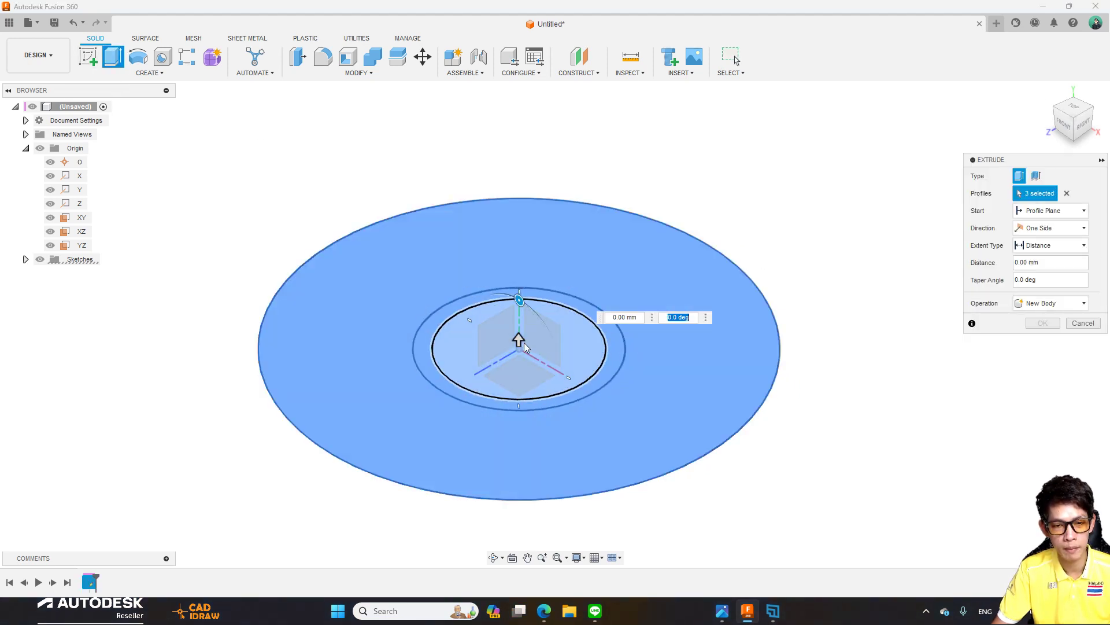
{"action": "type", "text": "21"}
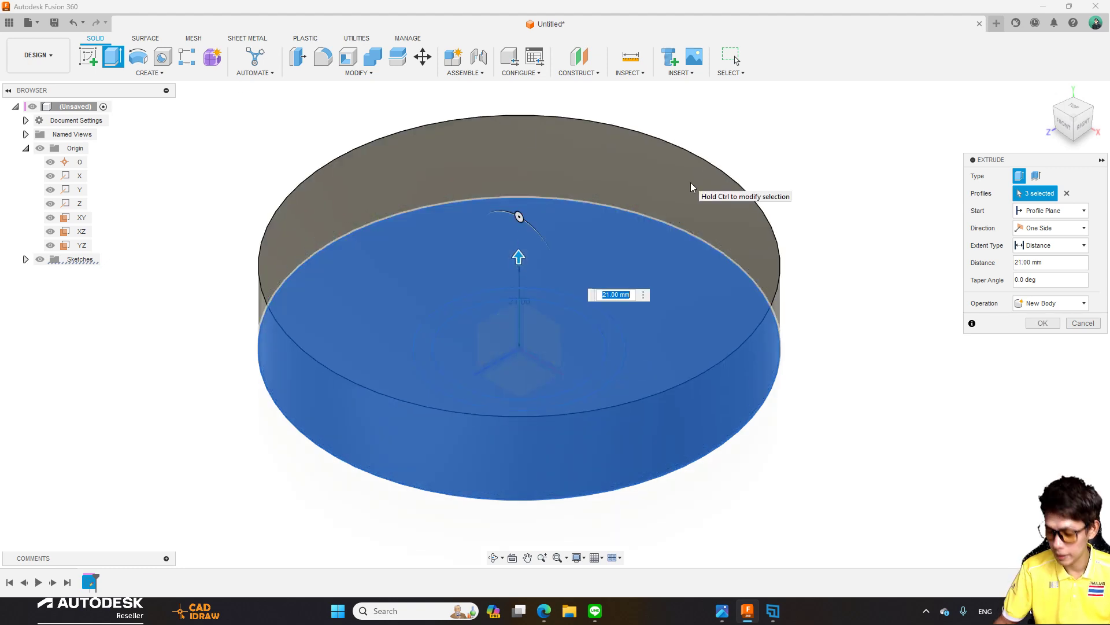
{"action": "key", "text": "Return"}
{"action": "middle_click_drag", "start_coordinate": [847, 201], "coordinate": [821, 210]}
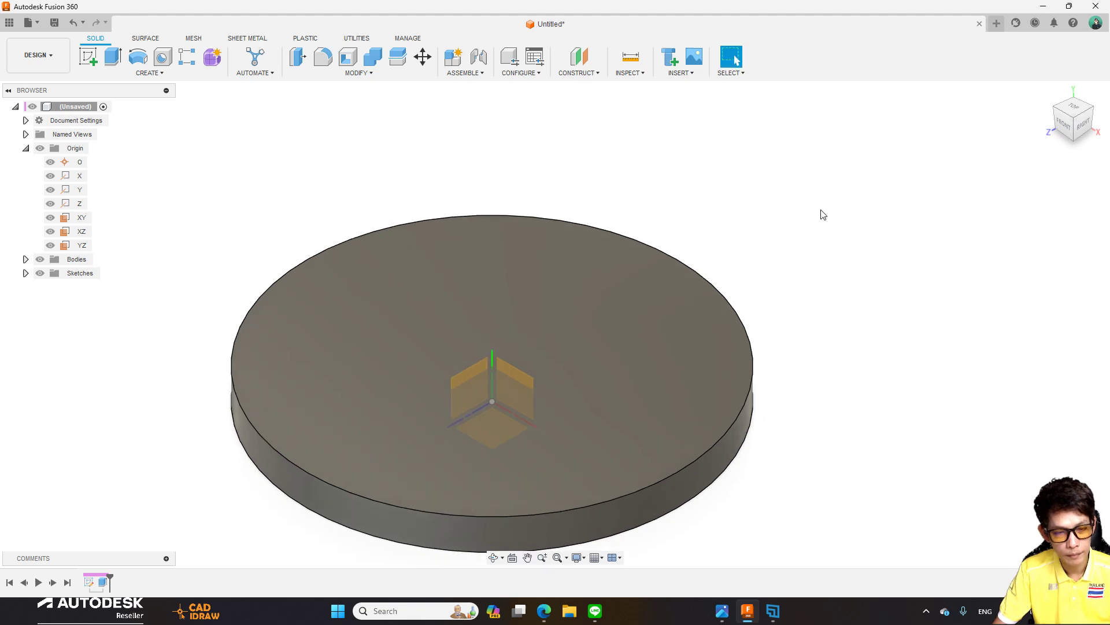
Make Sketch1's circles visible on the disc again.
{"action": "left_click", "coordinate": [25, 273]}
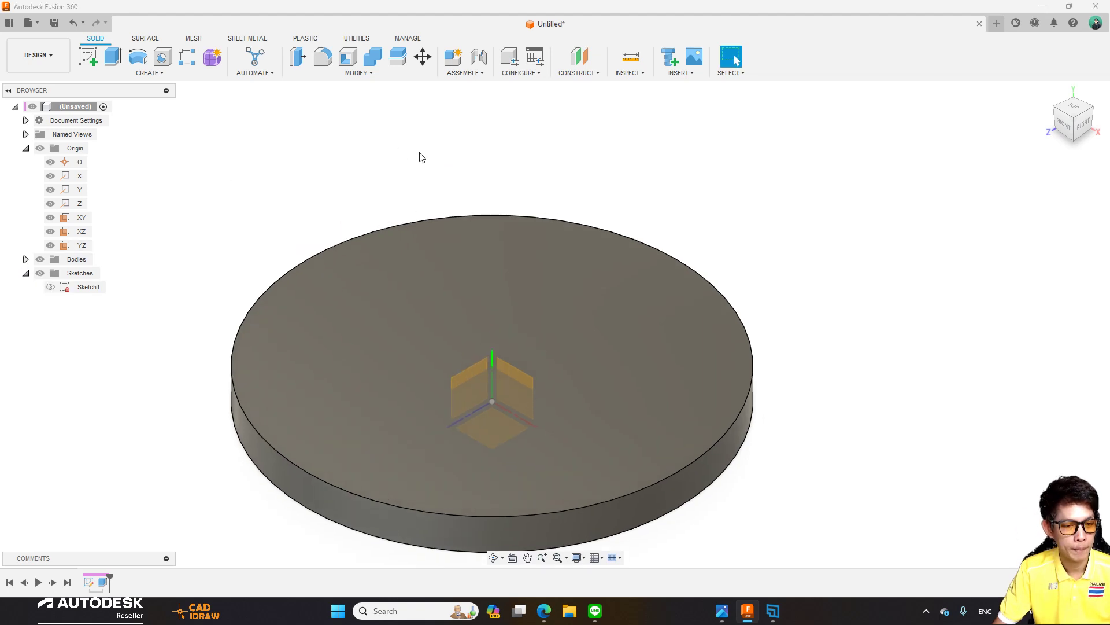
{"action": "middle_click_drag", "start_coordinate": [322, 204], "coordinate": [339, 183]}
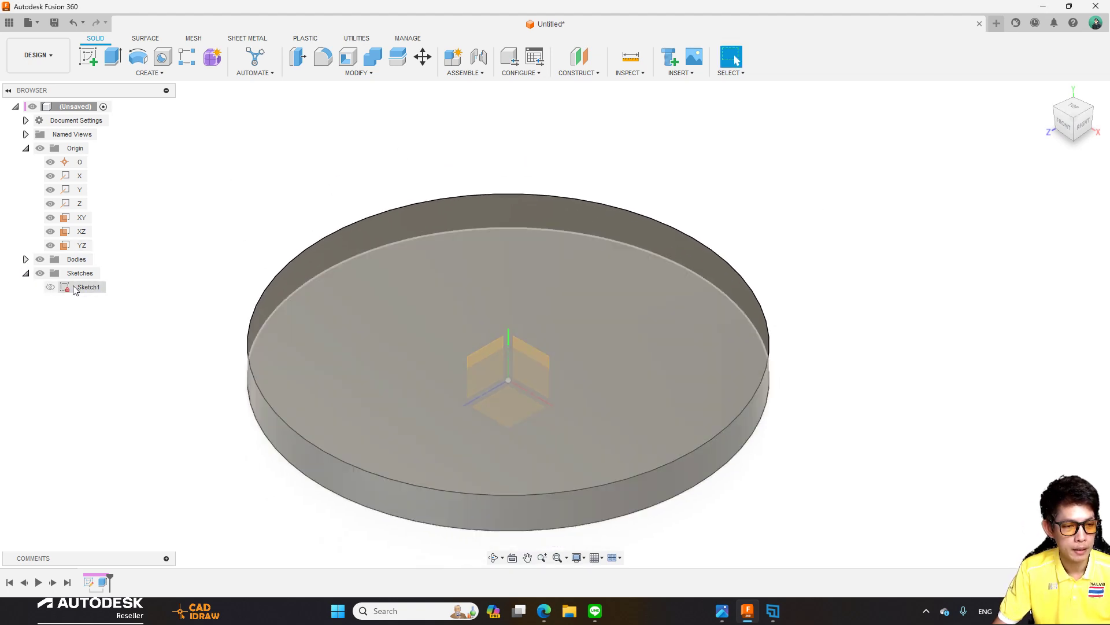
{"action": "left_click", "coordinate": [51, 287]}
{"action": "middle_click_drag", "start_coordinate": [284, 220], "coordinate": [313, 201]}
Extrude the inner circle profiles 50 mm upward, joined to the disc.
{"action": "key", "text": "e"}
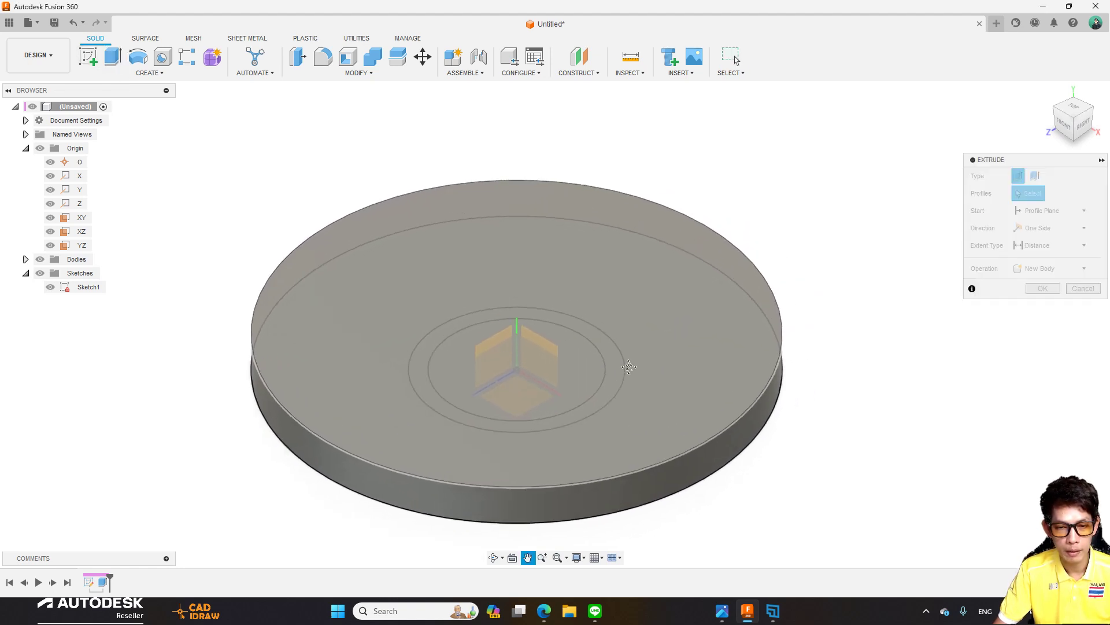
{"action": "mouse_move", "coordinate": [678, 359]}
{"action": "middle_mouse_down", "text": "shift"}
{"action": "mouse_move", "coordinate": [609, 354]}
{"action": "mouse_move", "coordinate": [619, 347]}
{"action": "mouse_move", "coordinate": [544, 325]}
{"action": "middle_mouse_up", "text": "shift"}
{"action": "left_click", "coordinate": [609, 354]}
{"action": "left_click_drag", "start_coordinate": [510, 299], "coordinate": [448, 153]}
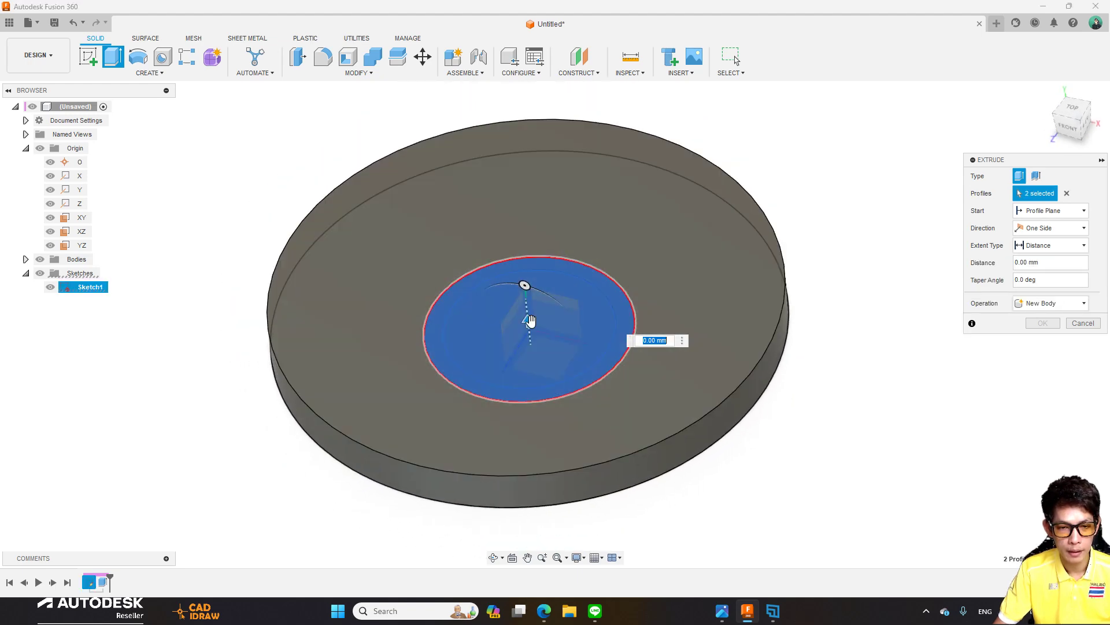
{"action": "left_click", "coordinate": [1035, 304]}
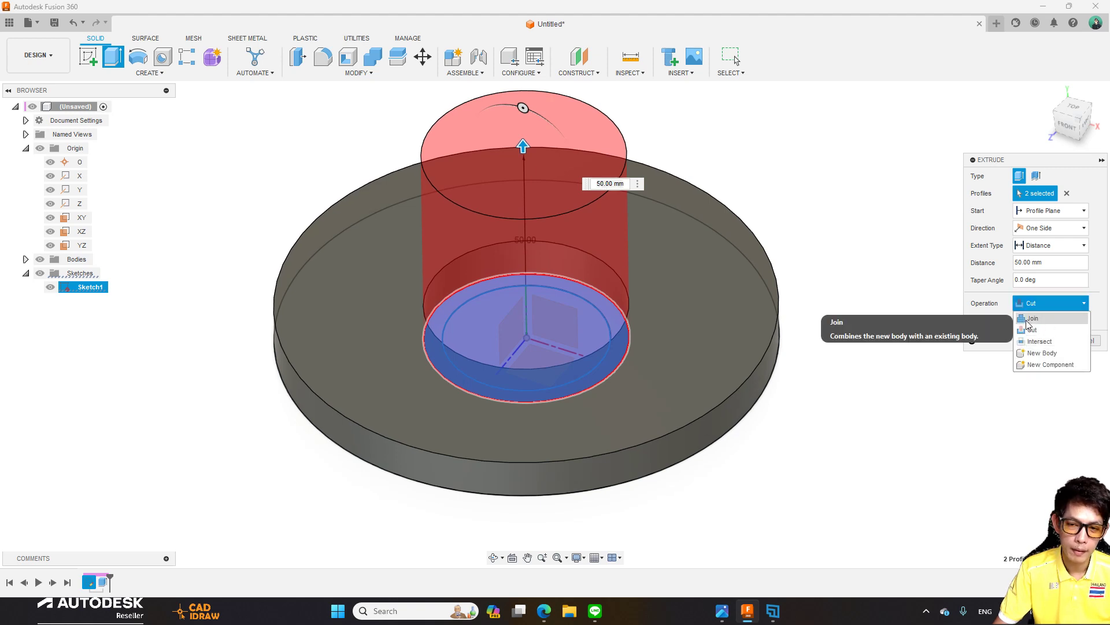
{"action": "left_click", "coordinate": [1043, 329]}
{"action": "middle_click_drag", "start_coordinate": [705, 245], "coordinate": [843, 250], "text": "shift"}
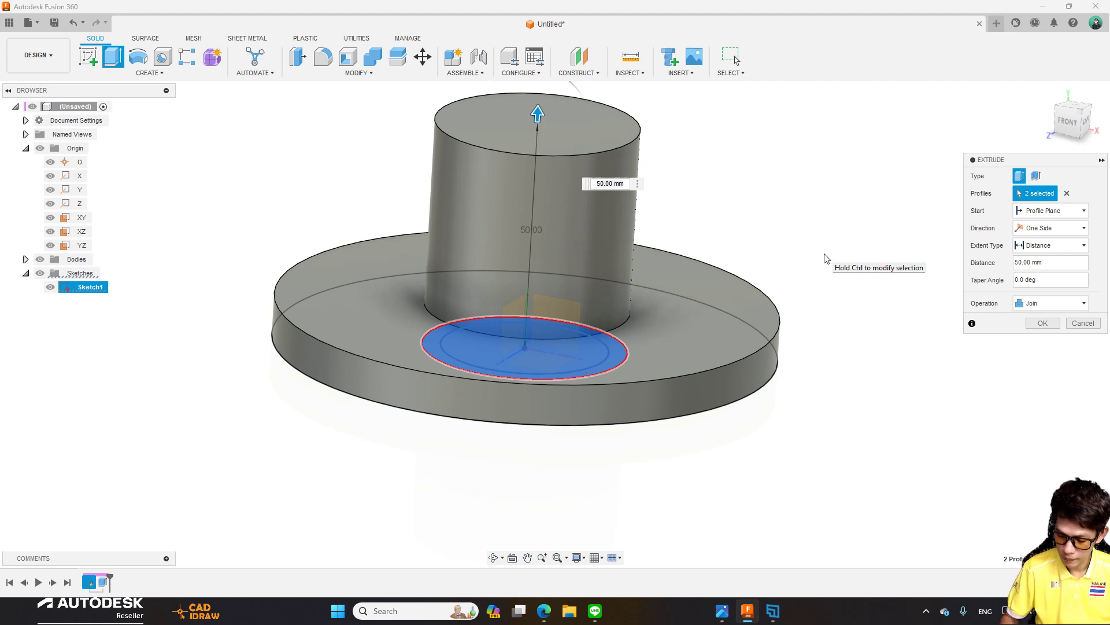
{"action": "key", "text": "Return"}
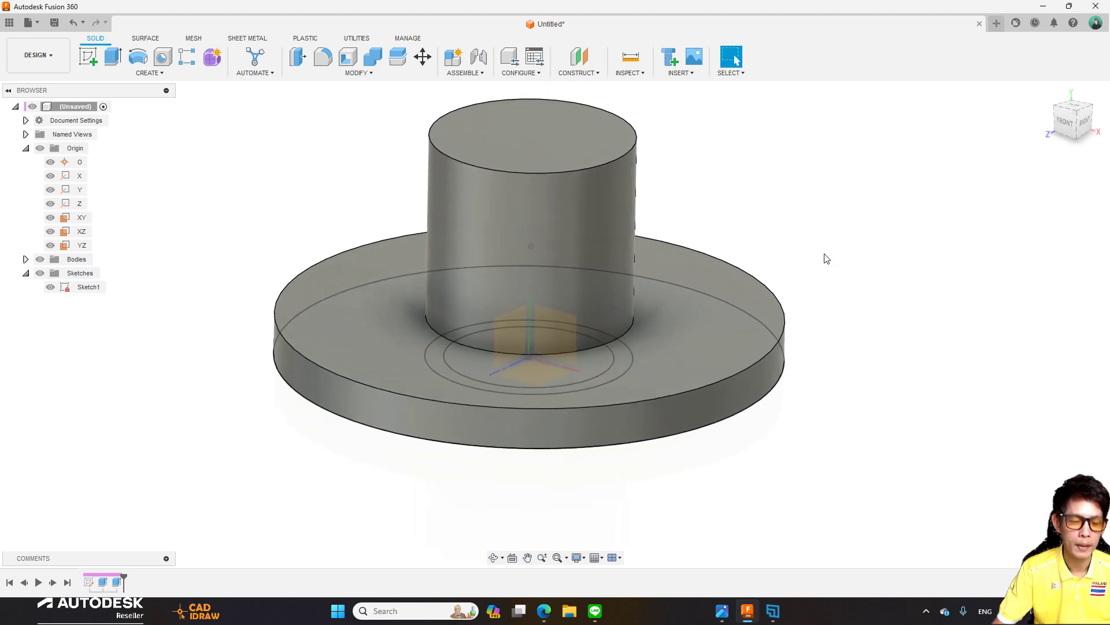
{"action": "mouse_move", "coordinate": [825, 259]}
{"action": "middle_mouse_down", "text": "shift"}
{"action": "mouse_move", "coordinate": [435, 267]}
{"action": "mouse_move", "coordinate": [600, 342]}
{"action": "mouse_move", "coordinate": [556, 359]}
{"action": "middle_mouse_up", "text": "shift"}
Extrude the inner circle 78 mm upward as a Join, forming the stepped shaft.
{"action": "key", "text": "e"}
{"action": "left_click", "coordinate": [600, 342]}
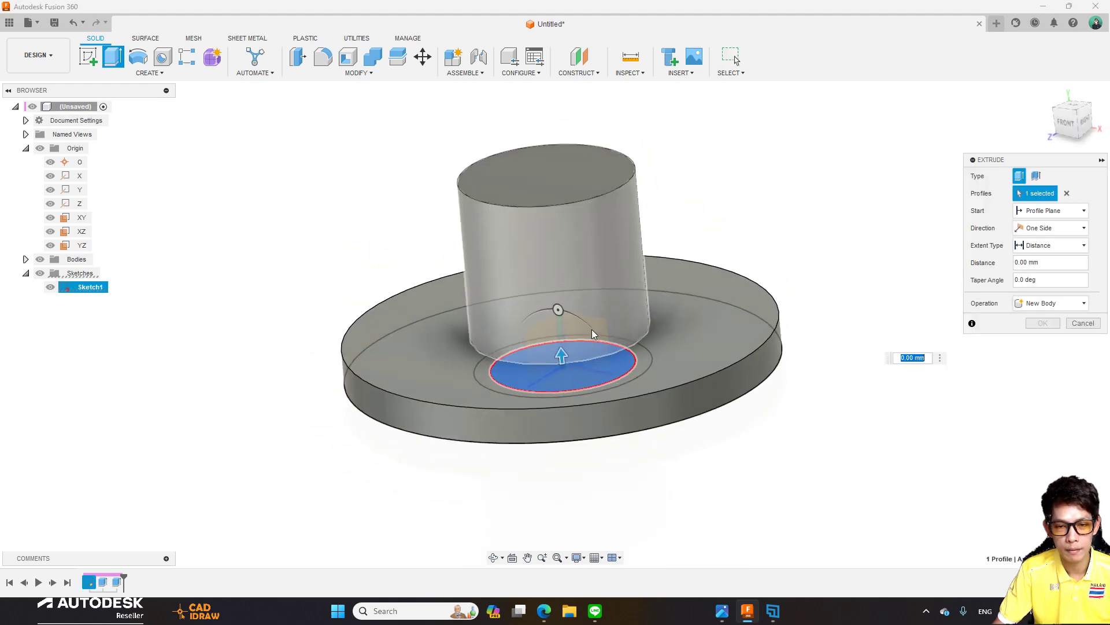
{"action": "left_click_drag", "start_coordinate": [555, 360], "coordinate": [532, 119]}
{"action": "middle_click_drag", "start_coordinate": [532, 118], "coordinate": [636, 203], "text": "shift"}
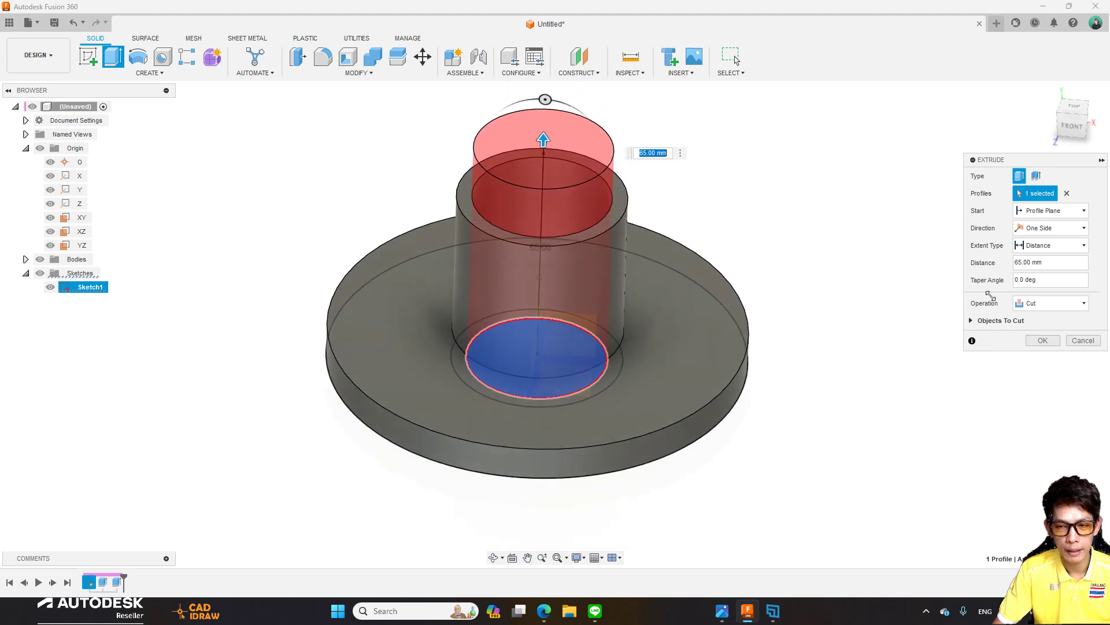
{"action": "left_click", "coordinate": [1052, 303]}
{"action": "left_click", "coordinate": [1033, 319]}
{"action": "middle_click_drag", "start_coordinate": [808, 268], "coordinate": [586, 223], "text": "shift"}
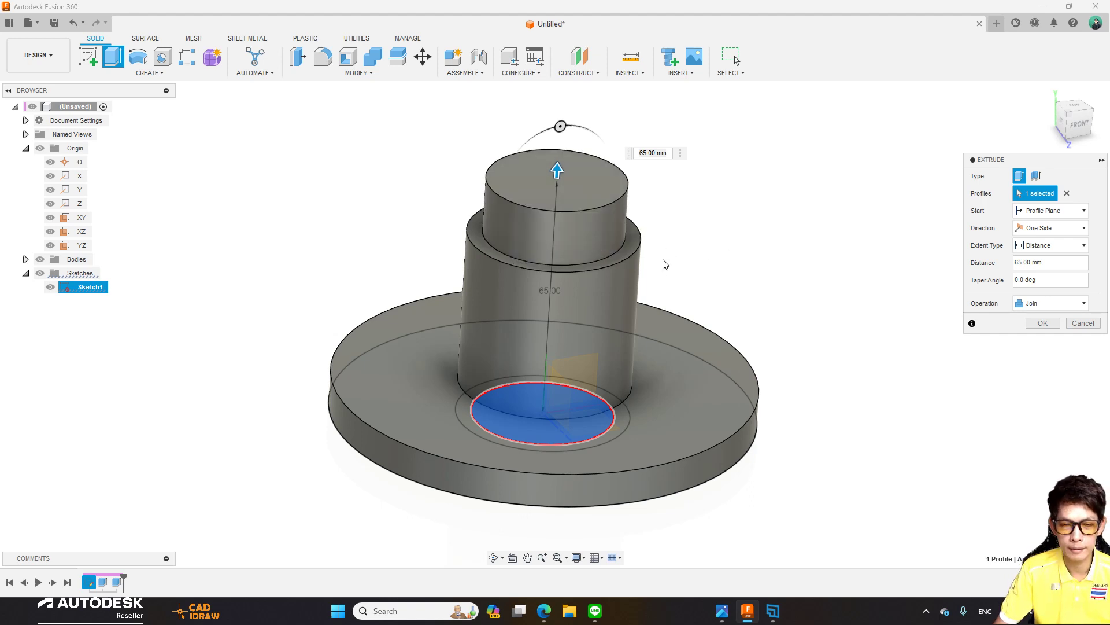
{"action": "middle_click_drag", "start_coordinate": [909, 188], "coordinate": [1040, 271], "text": "shift"}
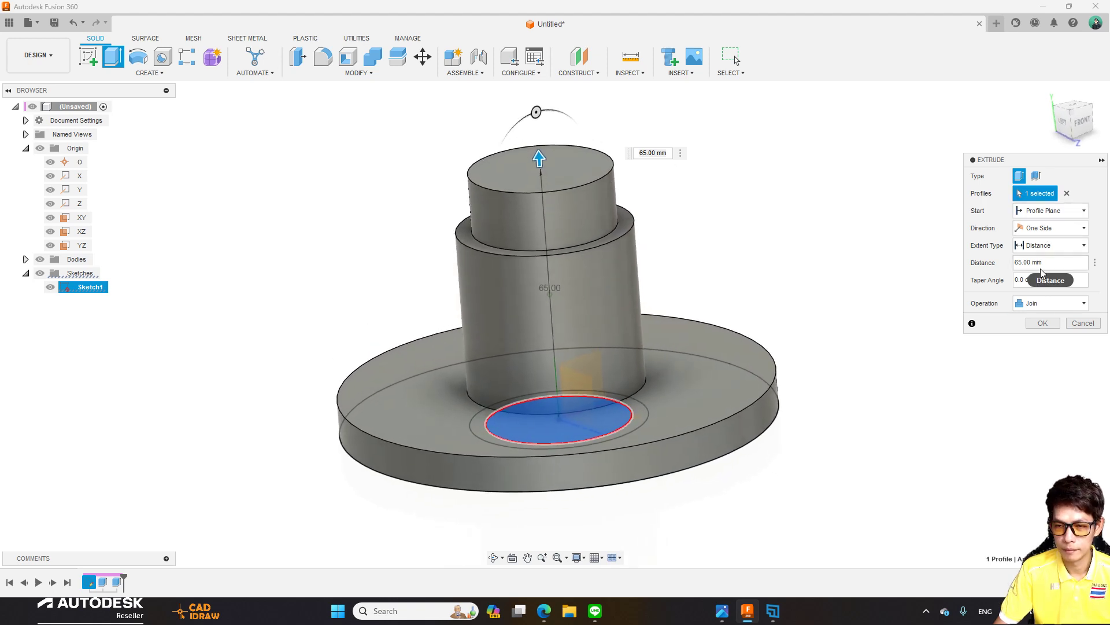
{"action": "middle_click_drag", "start_coordinate": [613, 87], "coordinate": [665, 157], "text": "shift"}
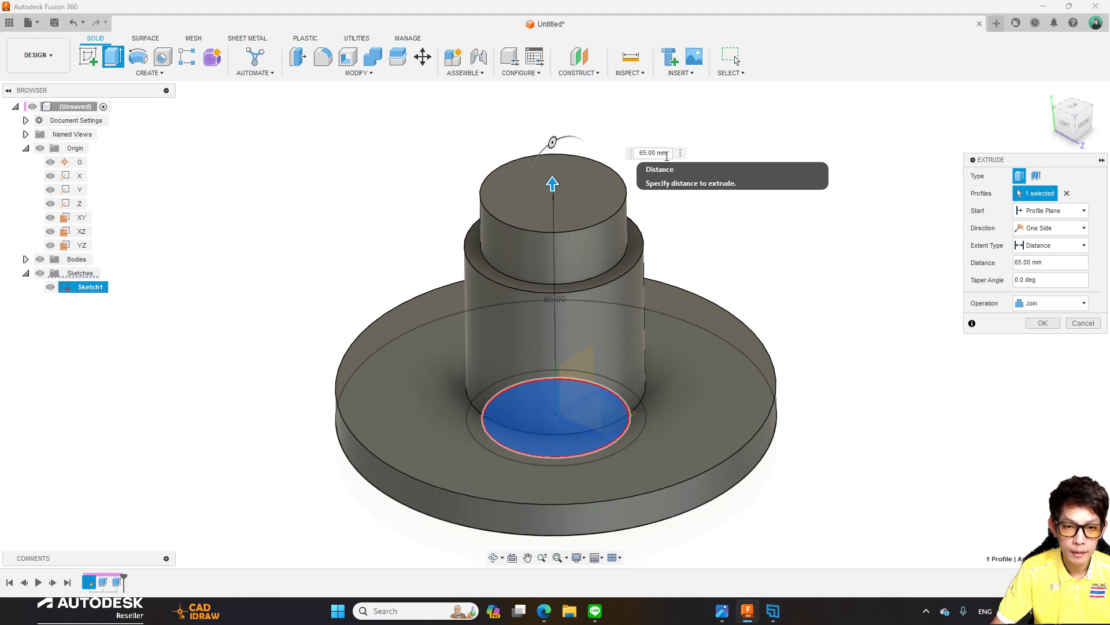
{"action": "left_click_drag", "start_coordinate": [667, 155], "coordinate": [647, 154]}
{"action": "key", "text": "Return"}
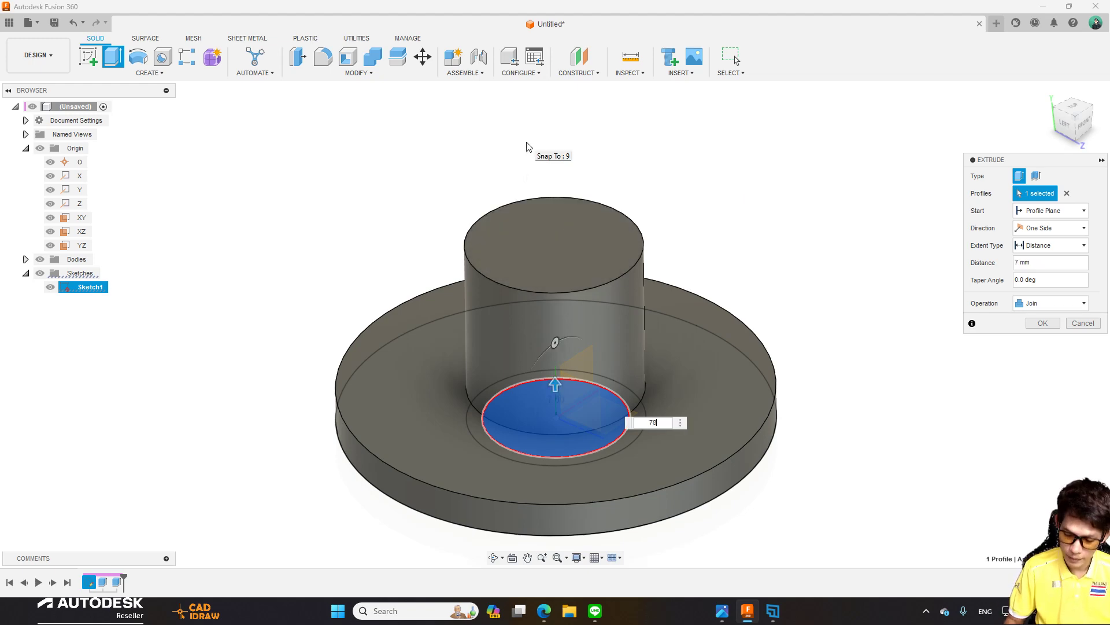
{"action": "middle_click_drag", "start_coordinate": [598, 157], "coordinate": [864, 201], "text": "shift"}
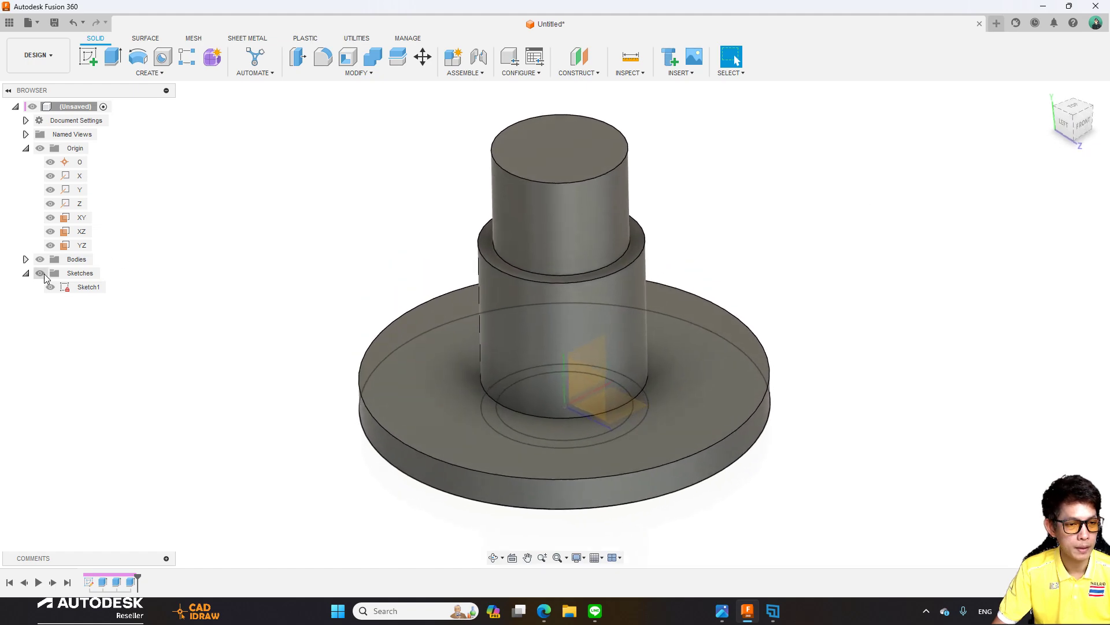
Hide Sketch1 and start Sketch2 on the flange's bottom face.
{"action": "left_click", "coordinate": [51, 287]}
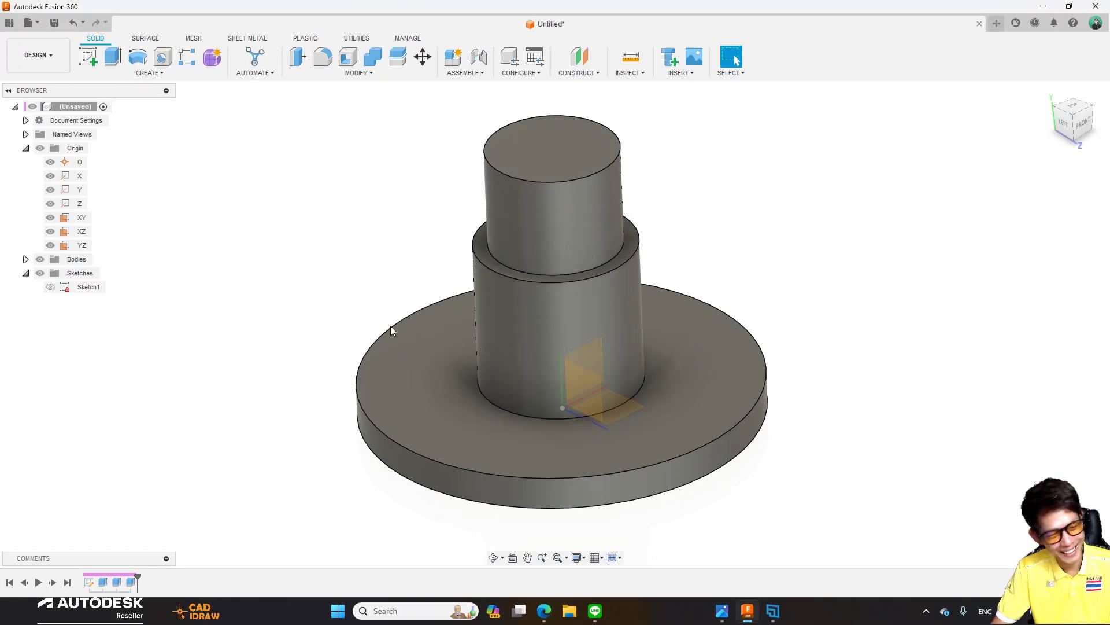
{"action": "middle_click_drag", "start_coordinate": [757, 261], "coordinate": [780, 274]}
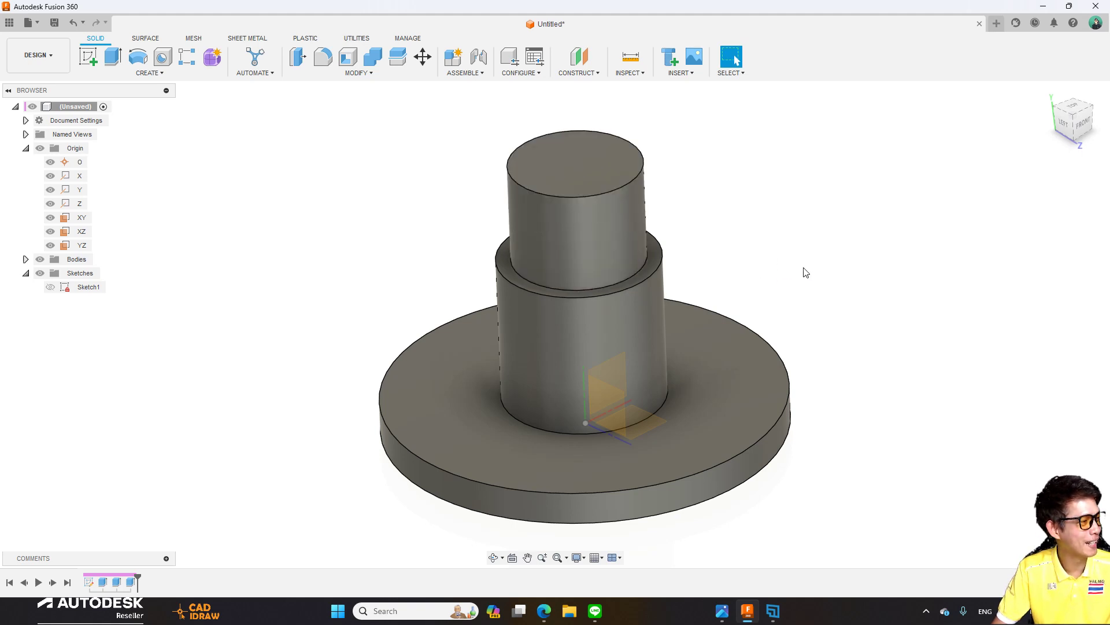
{"action": "mouse_move", "coordinate": [808, 312]}
{"action": "middle_mouse_down", "text": "shift"}
{"action": "mouse_move", "coordinate": [840, 298]}
{"action": "mouse_move", "coordinate": [786, 283]}
{"action": "mouse_move", "coordinate": [819, 279]}
{"action": "middle_mouse_up", "text": "shift"}
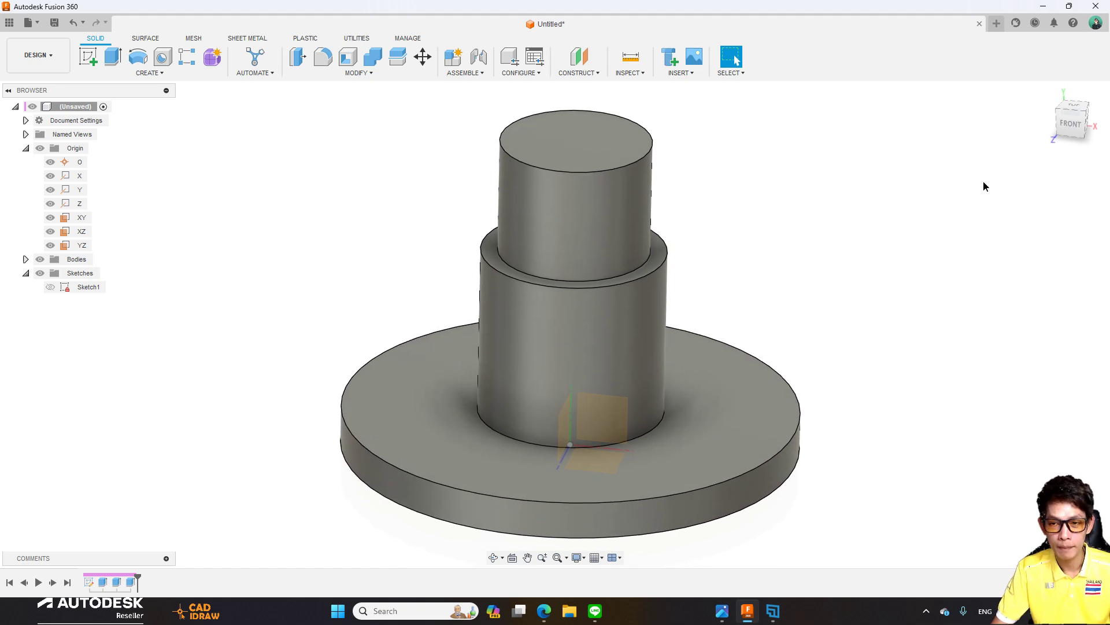
{"action": "left_click", "coordinate": [1046, 92]}
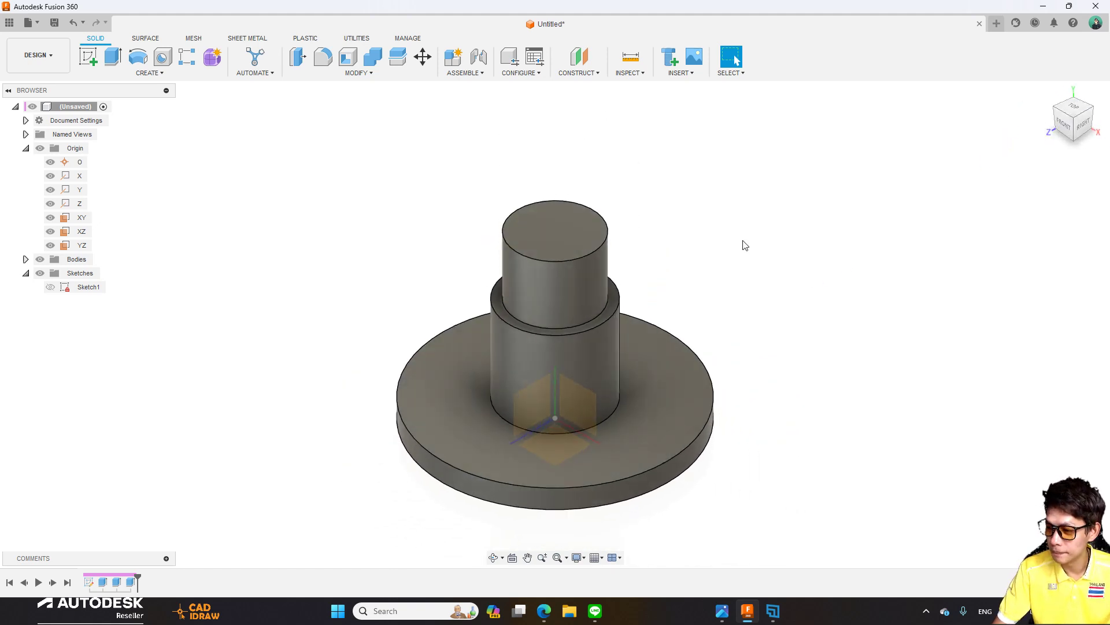
{"action": "middle_click_drag", "start_coordinate": [680, 387], "coordinate": [795, 327]}
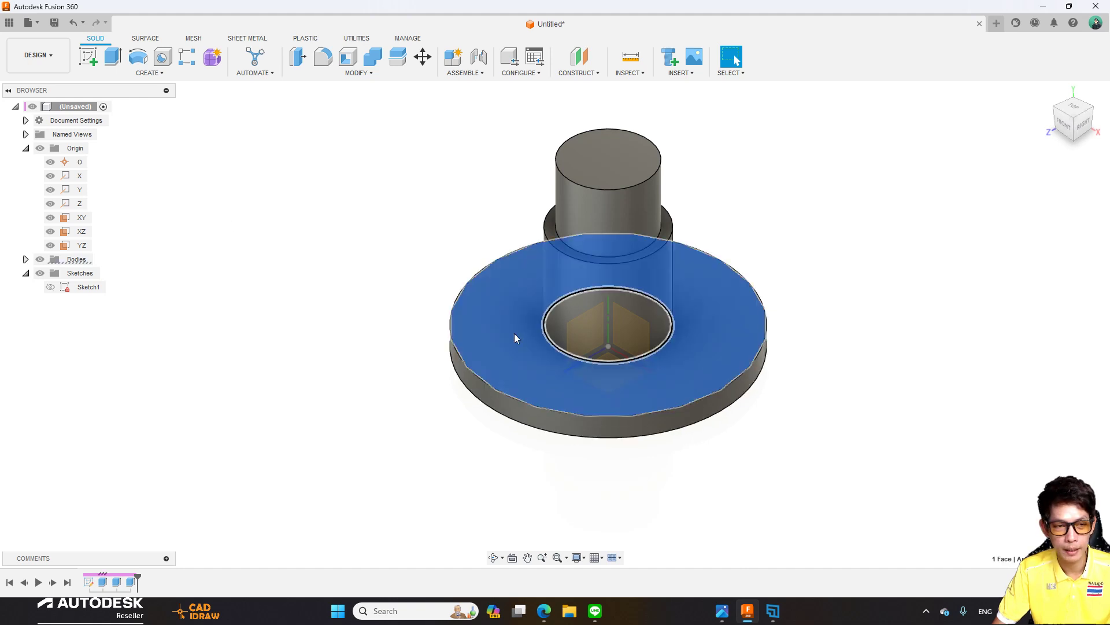
{"action": "key", "text": "s"}
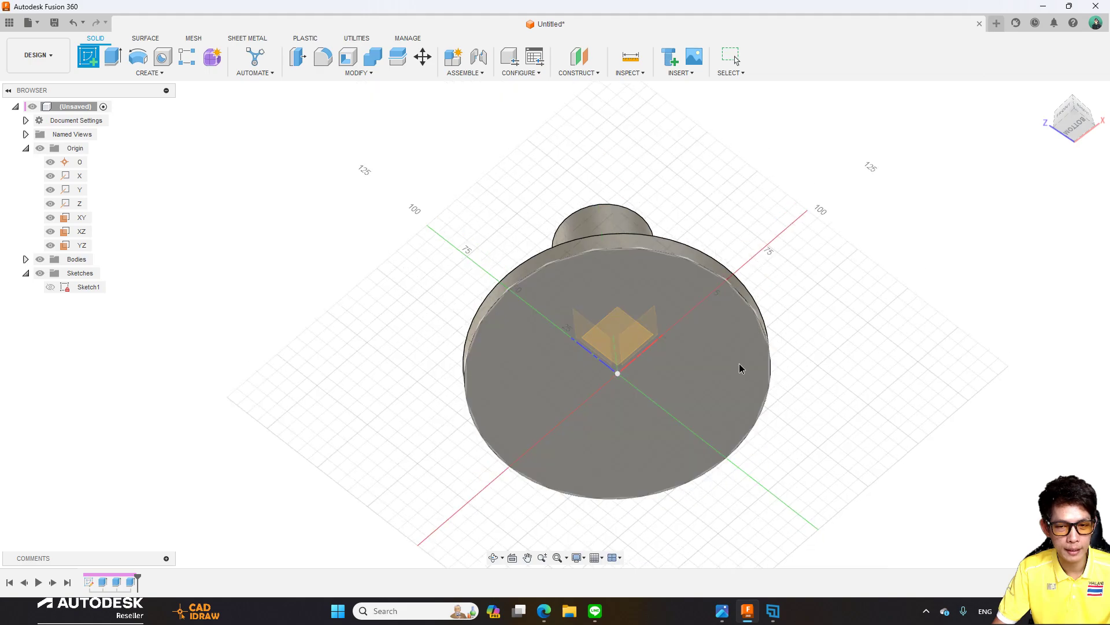
{"action": "left_click", "coordinate": [739, 369]}
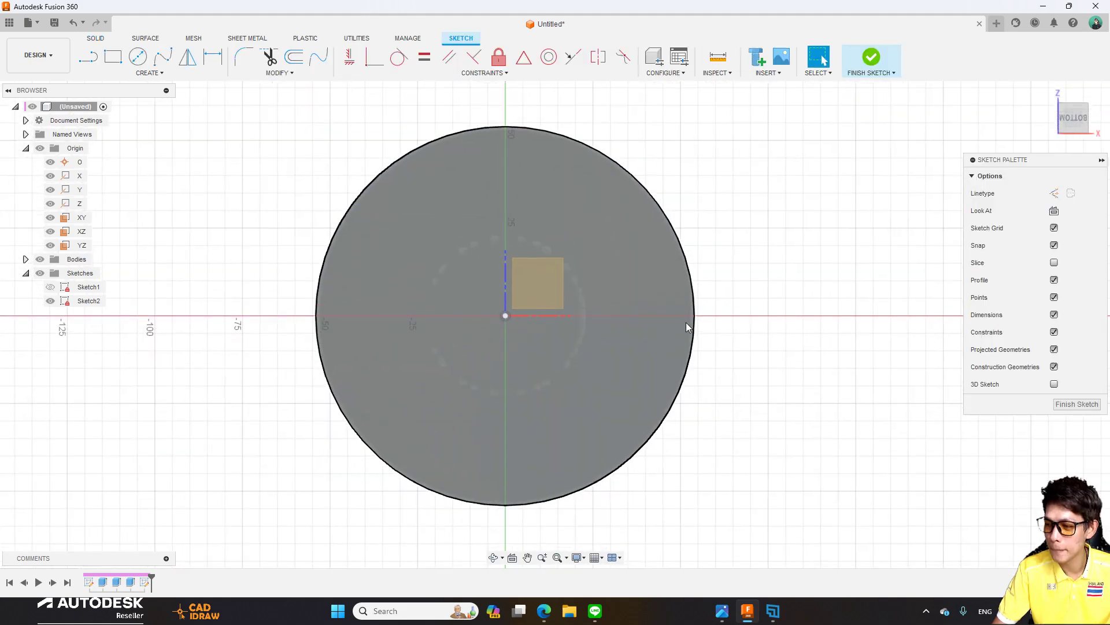
Draw a 20 mm diameter circle to the right of the flange centre.
{"action": "scroll", "coordinate": [584, 308], "scroll_direction": "down", "scroll_amount": 3}
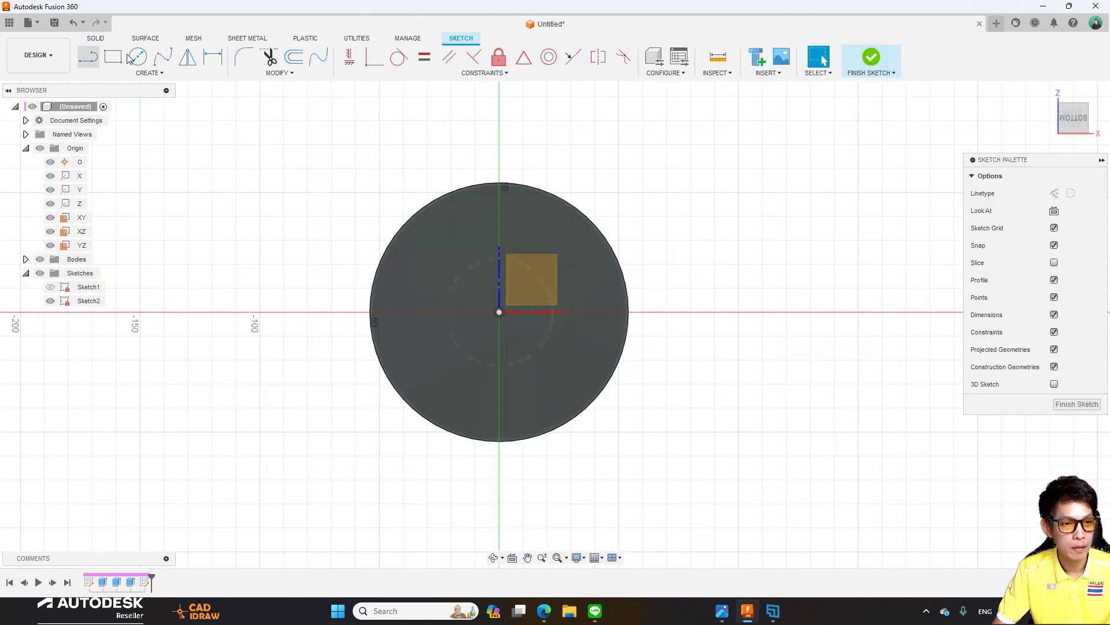
{"action": "left_click", "coordinate": [138, 56]}
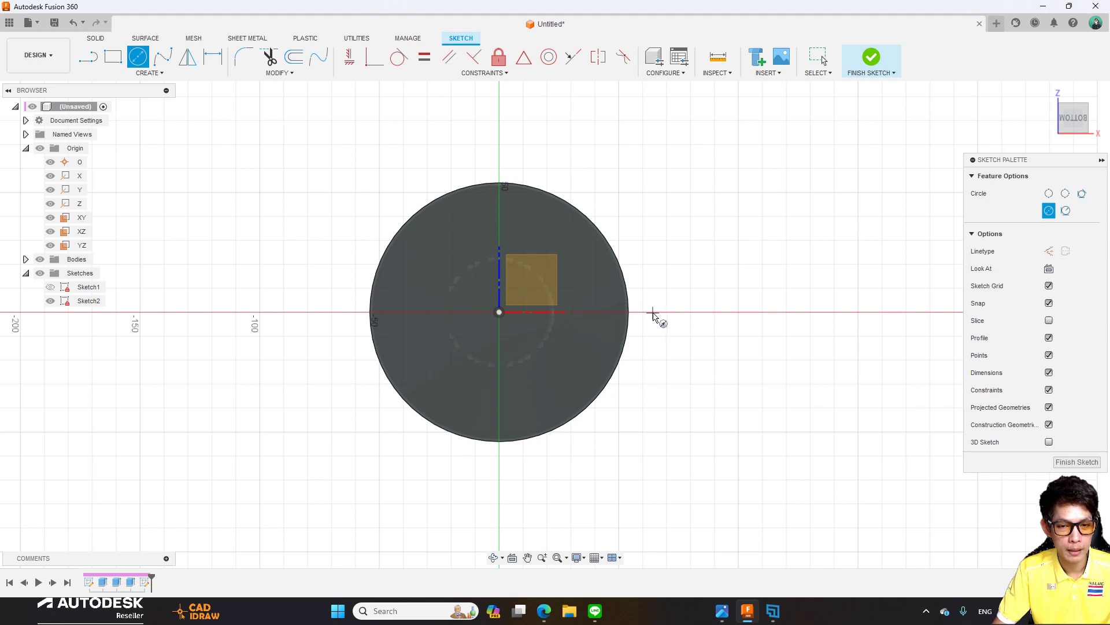
{"action": "left_click", "coordinate": [653, 313]}
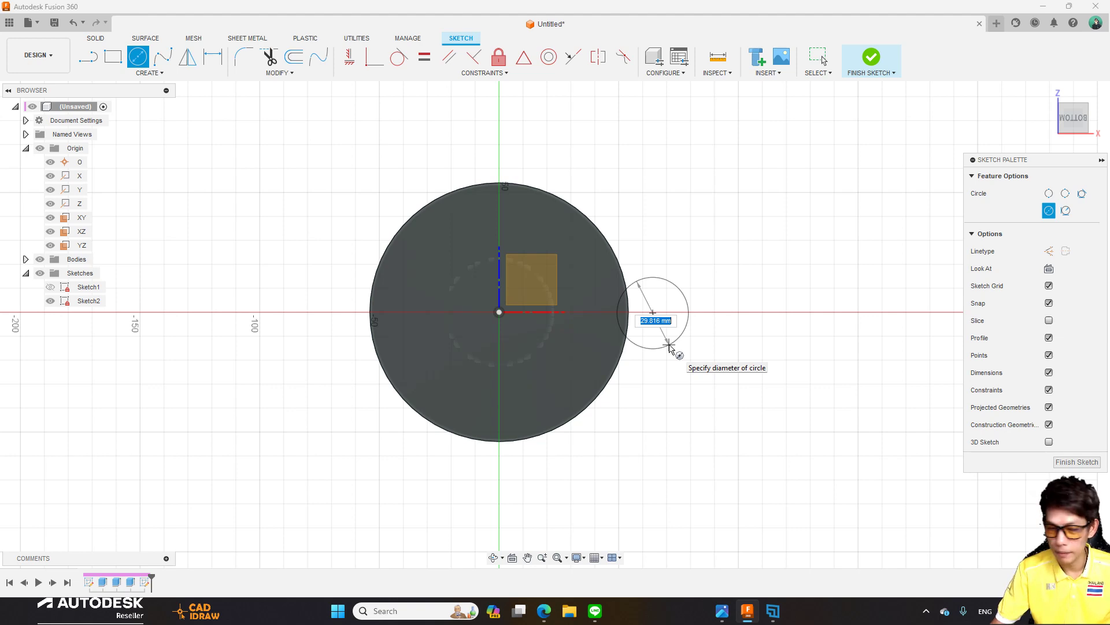
{"action": "type", "text": "20"}
{"action": "scroll", "coordinate": [671, 350], "scroll_direction": "down", "scroll_amount": 1}
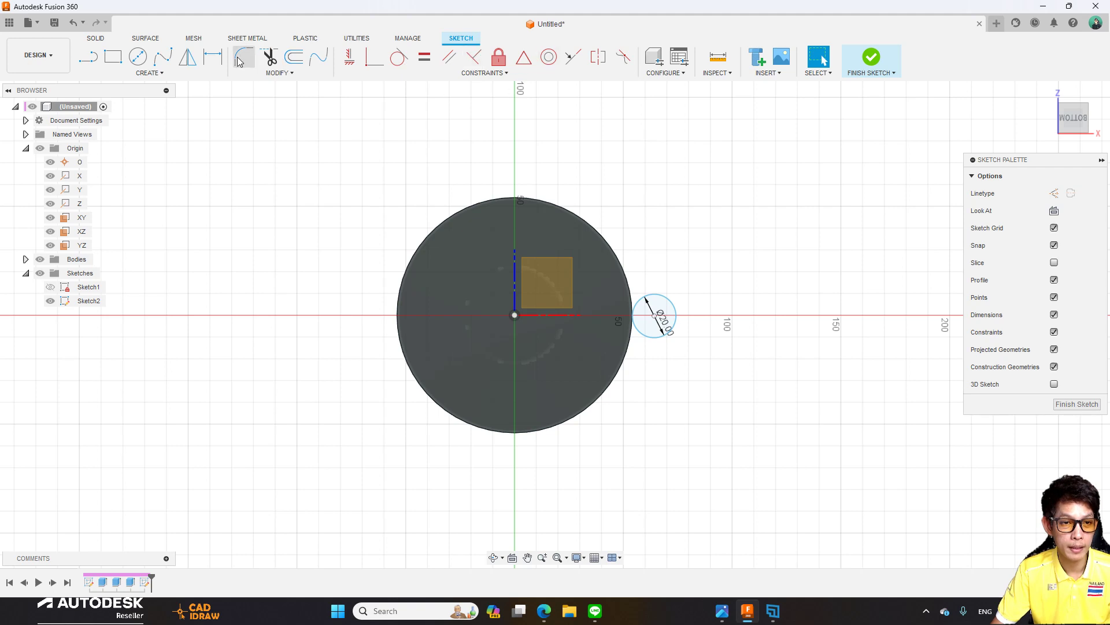
Dimension the circle's centre 56 mm horizontally from the origin.
{"action": "left_click", "coordinate": [515, 315]}
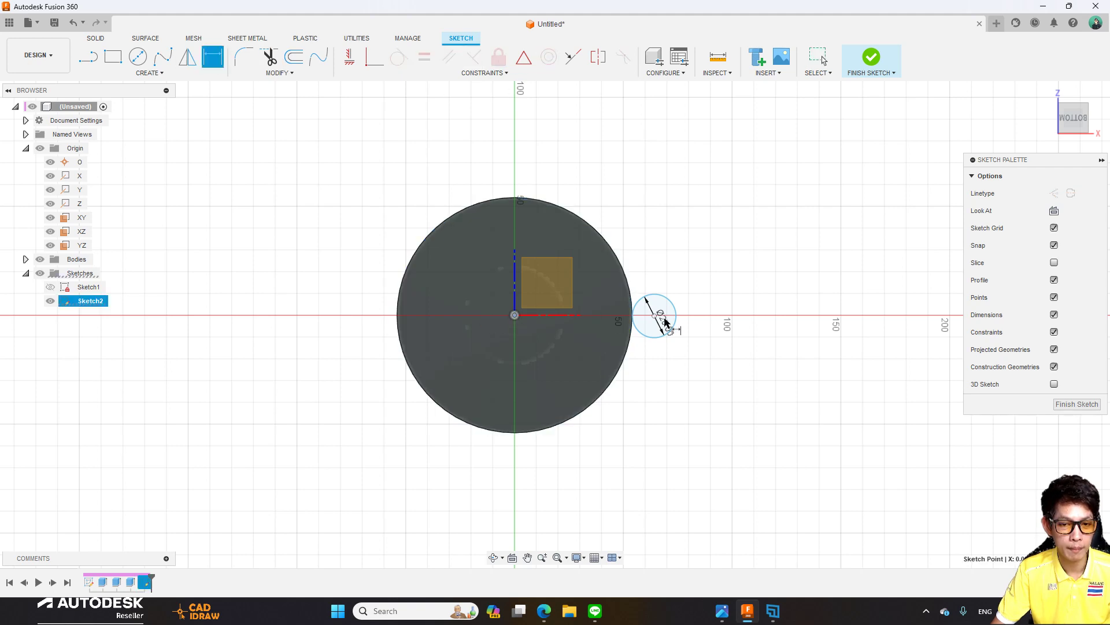
{"action": "left_click", "coordinate": [657, 318]}
{"action": "left_click", "coordinate": [600, 149]}
{"action": "type", "text": "112/2"}
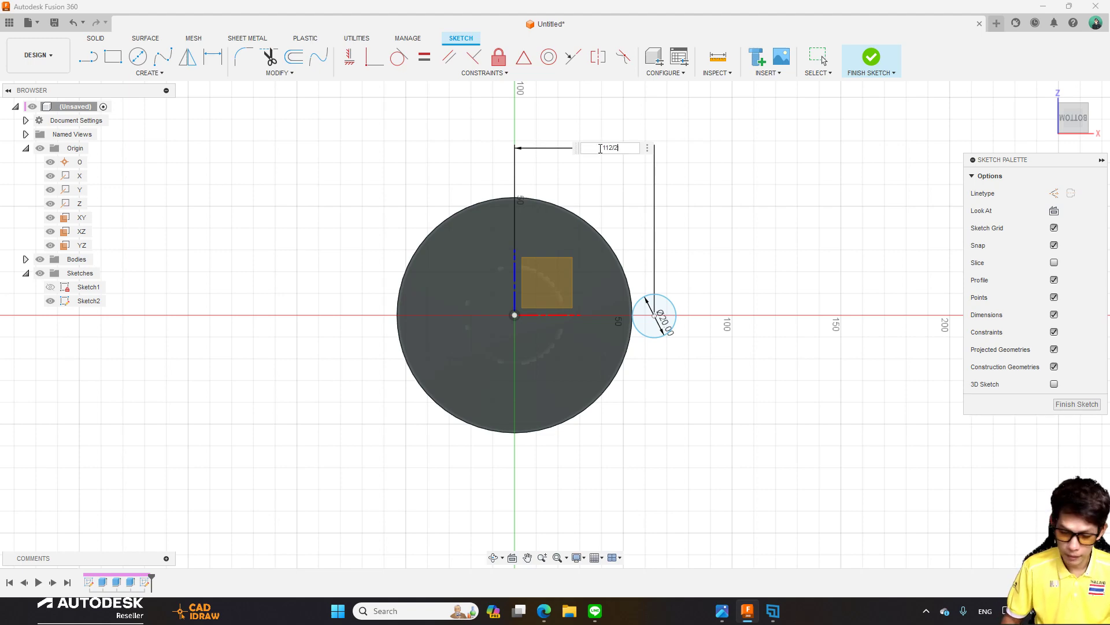
{"action": "key", "text": "Return"}
{"action": "scroll", "coordinate": [580, 193], "scroll_direction": "up", "scroll_amount": 3}
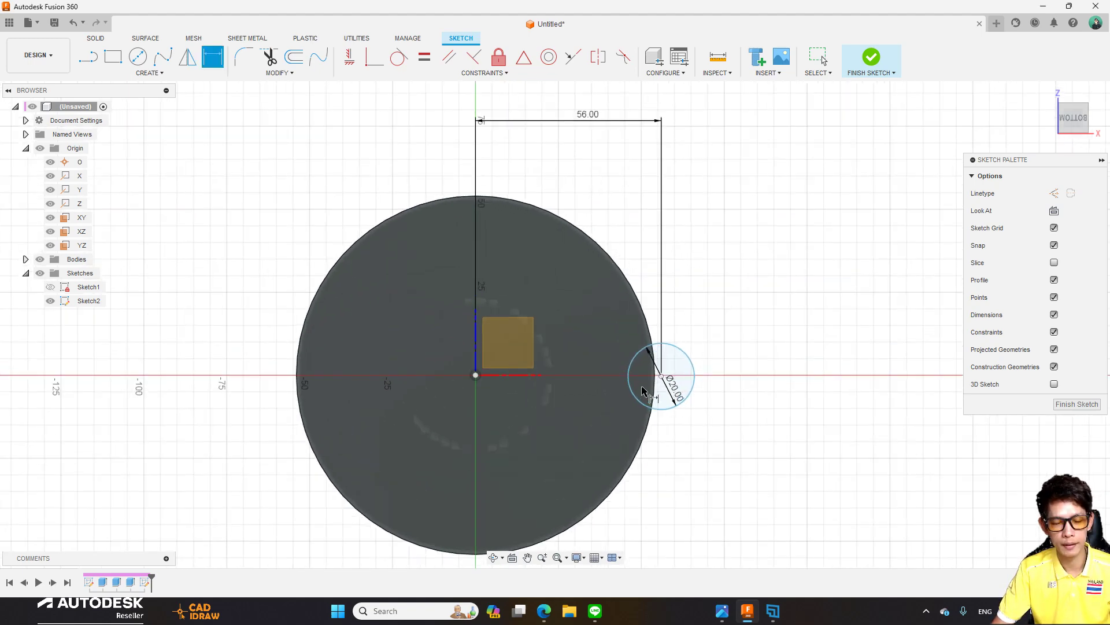
{"action": "left_click_drag", "start_coordinate": [672, 363], "coordinate": [714, 322]}
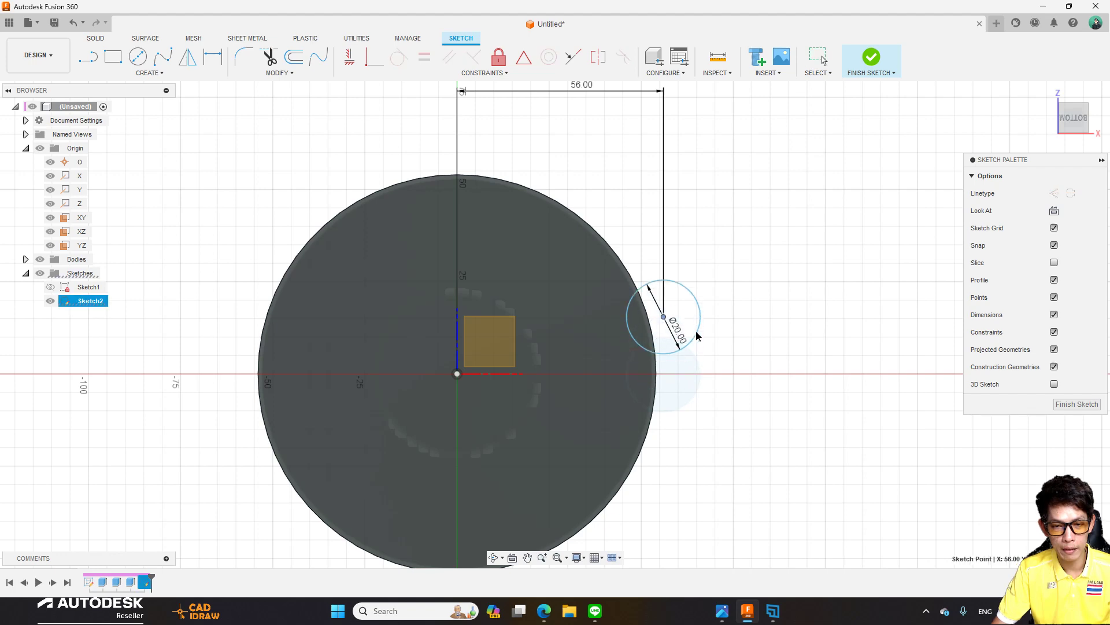
Constrain the circle centre horizontal to the origin and finish Sketch2.
{"action": "scroll", "coordinate": [437, 291], "scroll_direction": "up", "scroll_amount": 1}
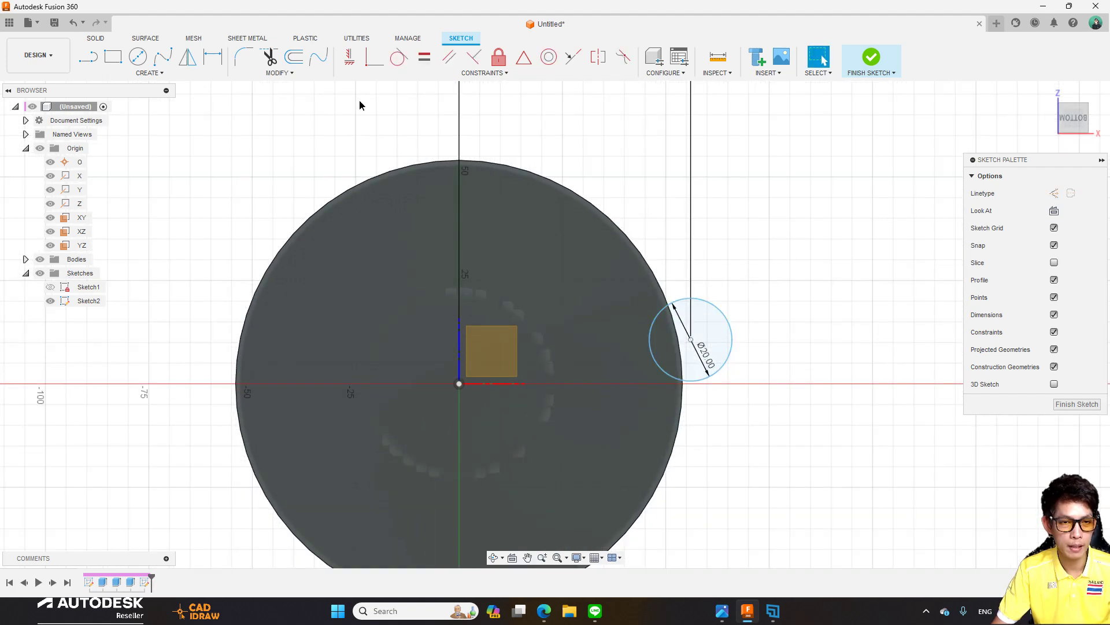
{"action": "left_click", "coordinate": [348, 58]}
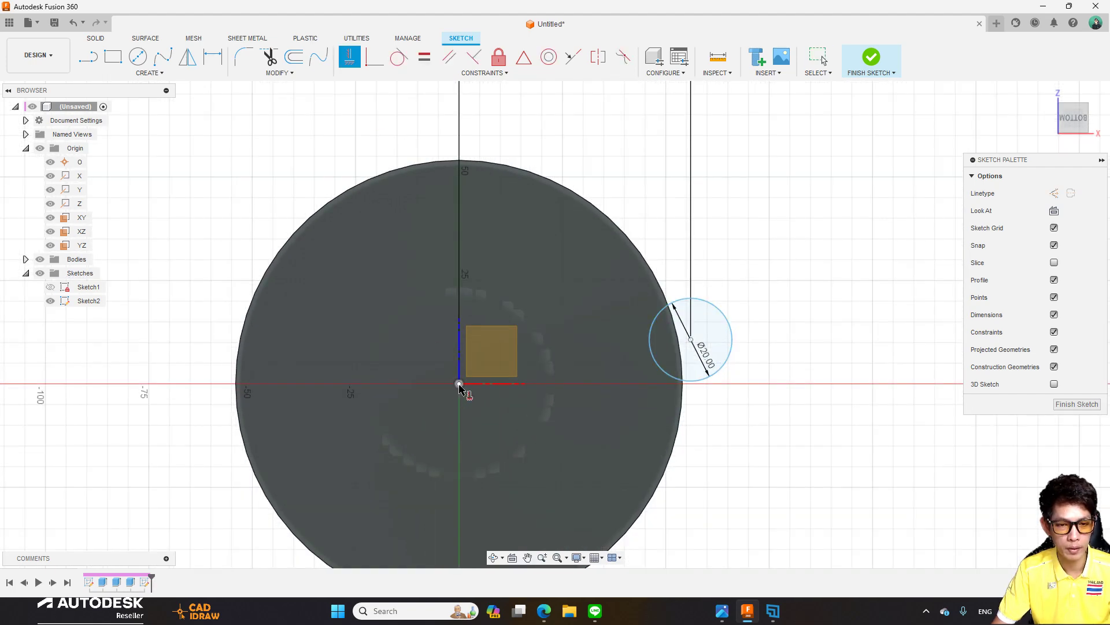
{"action": "left_click", "coordinate": [697, 342]}
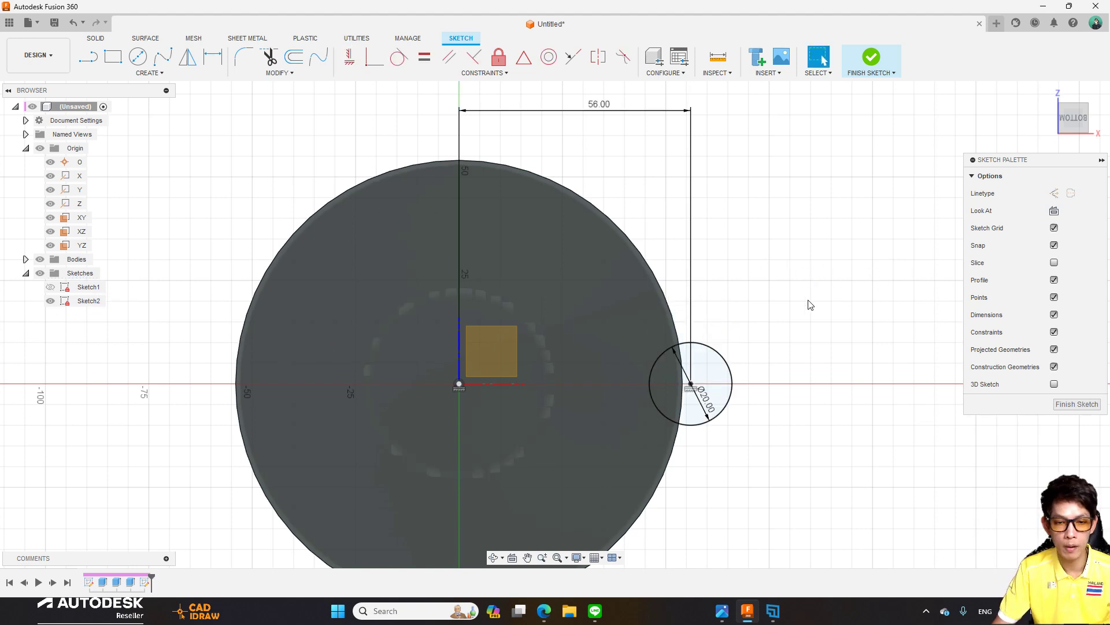
{"action": "middle_click_drag", "start_coordinate": [810, 305], "coordinate": [830, 264]}
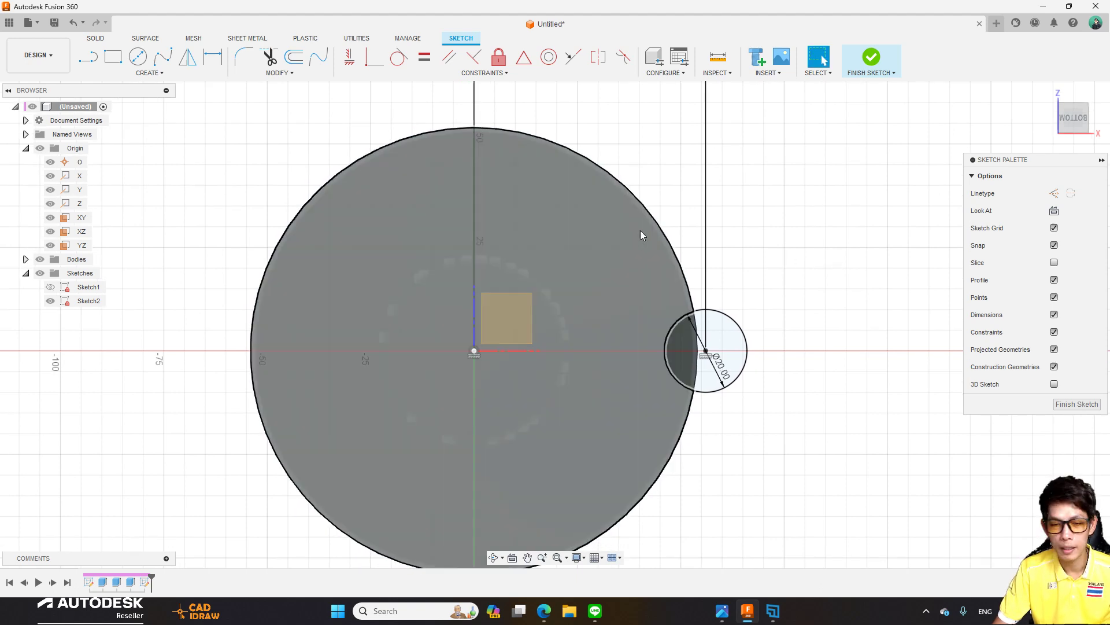
{"action": "left_click", "coordinate": [871, 57]}
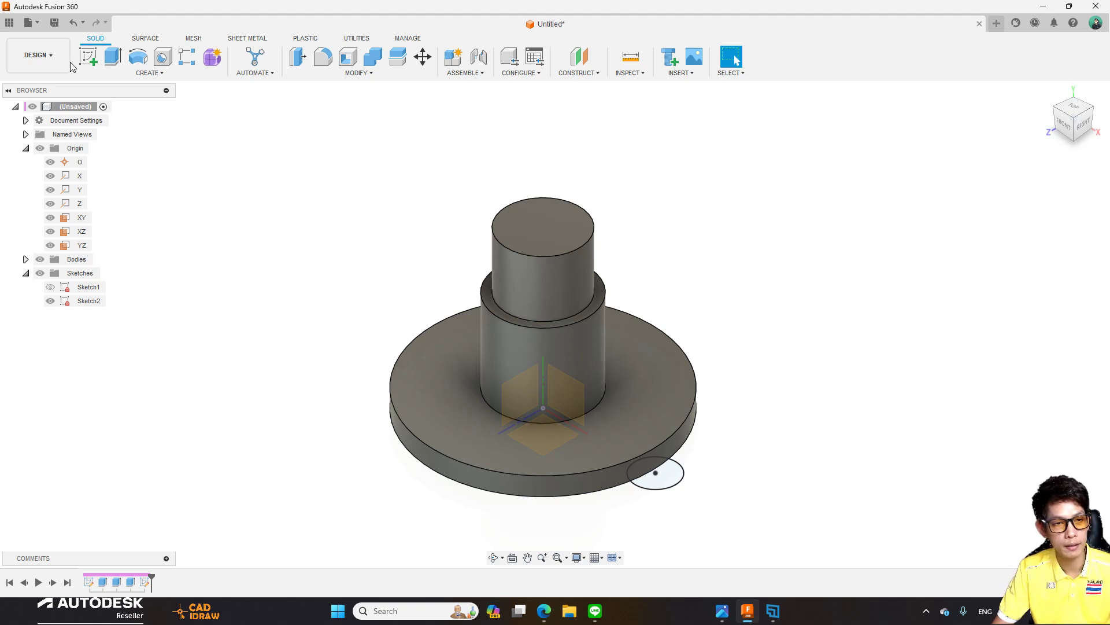
Start an extrusion of the Ø20 mm circle profiles from the flange's underside.
{"action": "key", "text": "e"}
{"action": "scroll", "coordinate": [652, 465], "scroll_direction": "up", "scroll_amount": 1}
{"action": "scroll", "coordinate": [651, 465], "scroll_direction": "up", "scroll_amount": 2}
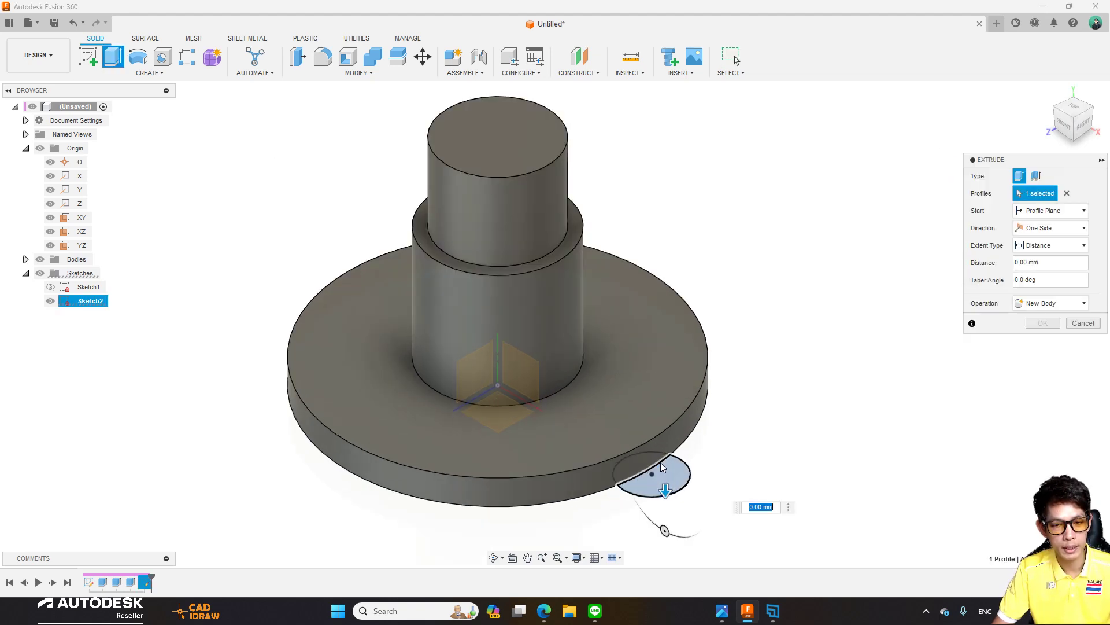
{"action": "left_click", "coordinate": [651, 465]}
{"action": "mouse_move", "coordinate": [719, 404]}
{"action": "middle_mouse_down", "text": "shift"}
{"action": "mouse_move", "coordinate": [719, 434]}
{"action": "mouse_move", "coordinate": [614, 392]}
{"action": "mouse_move", "coordinate": [850, 318]}
{"action": "mouse_move", "coordinate": [887, 365]}
{"action": "mouse_move", "coordinate": [868, 404]}
{"action": "middle_mouse_up", "text": "shift"}
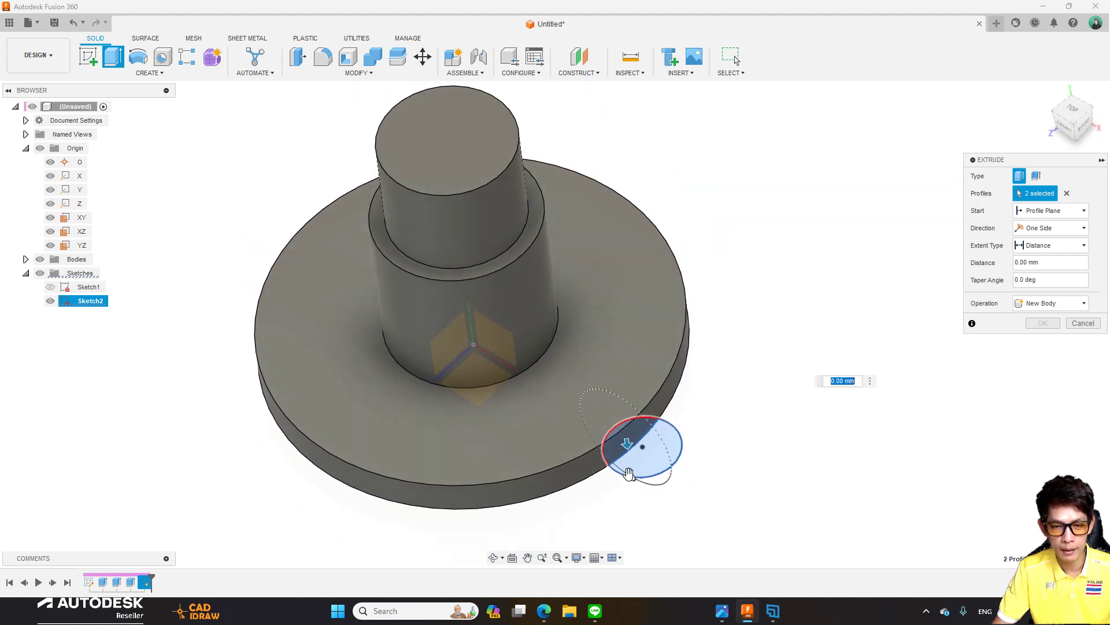
{"action": "left_click_drag", "start_coordinate": [629, 445], "coordinate": [615, 397]}
{"action": "scroll", "coordinate": [615, 359], "scroll_direction": "up", "scroll_amount": 2}
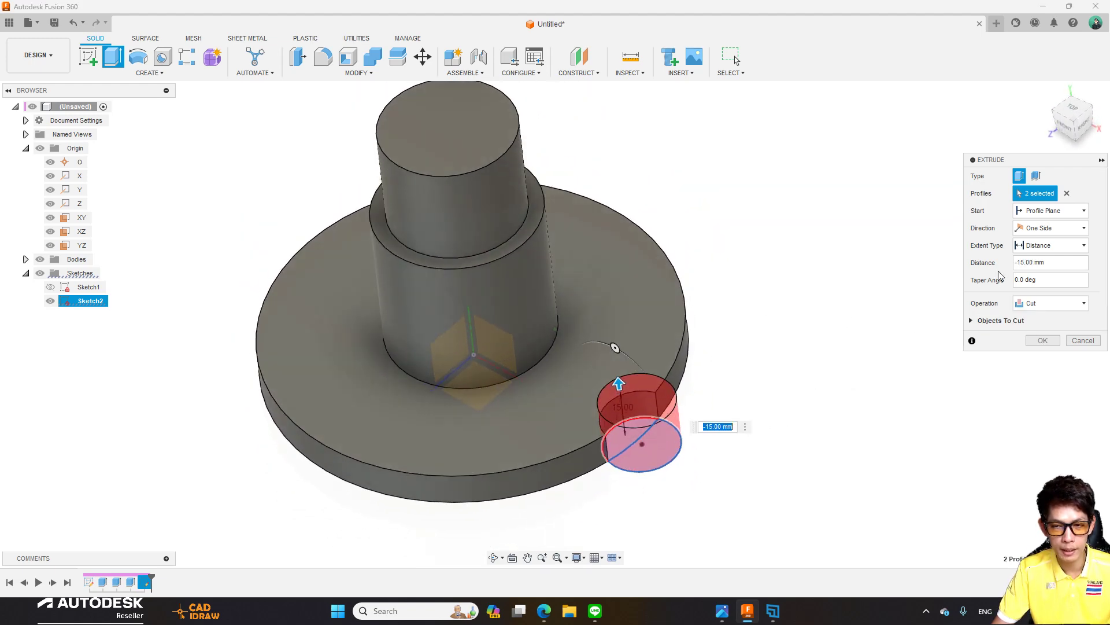
Set the lug extrusion to Join with a -12 mm distance and confirm it.
{"action": "left_click", "coordinate": [1052, 303]}
{"action": "left_click", "coordinate": [1036, 317]}
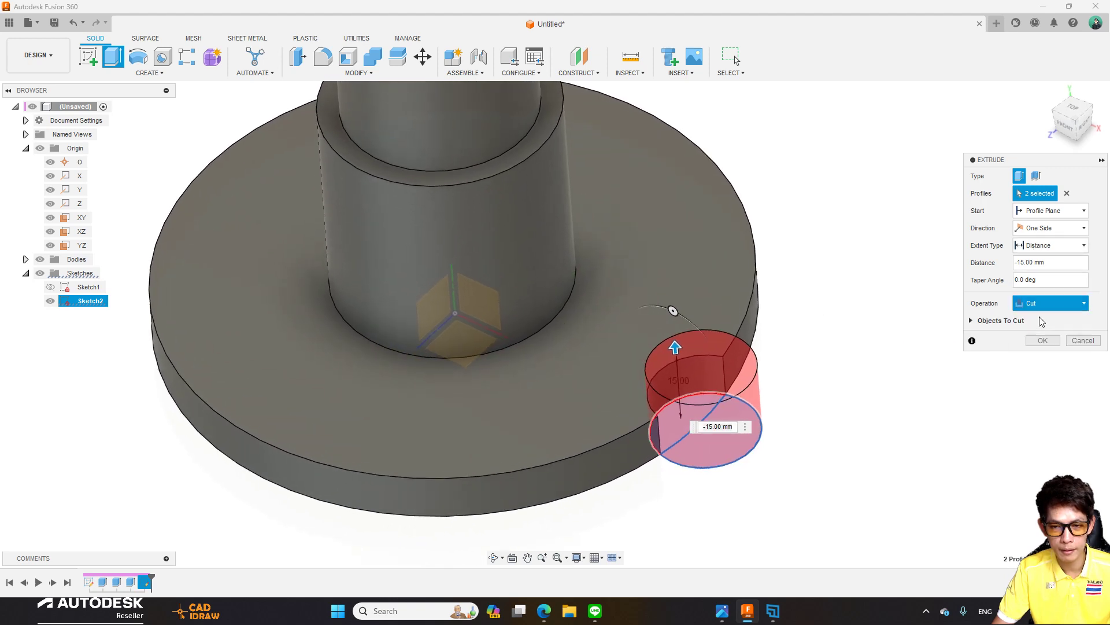
{"action": "mouse_move", "coordinate": [863, 318]}
{"action": "middle_mouse_down", "text": "shift"}
{"action": "mouse_move", "coordinate": [813, 318]}
{"action": "mouse_move", "coordinate": [733, 421]}
{"action": "middle_mouse_up", "text": "shift"}
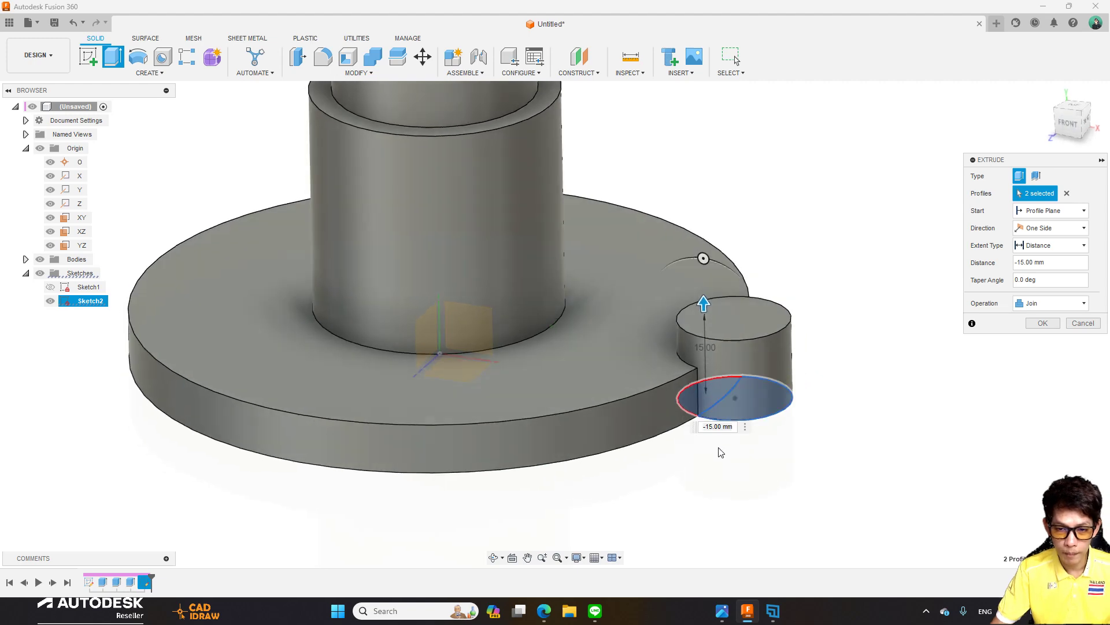
{"action": "left_click", "coordinate": [735, 428]}
{"action": "type", "text": "-12"}
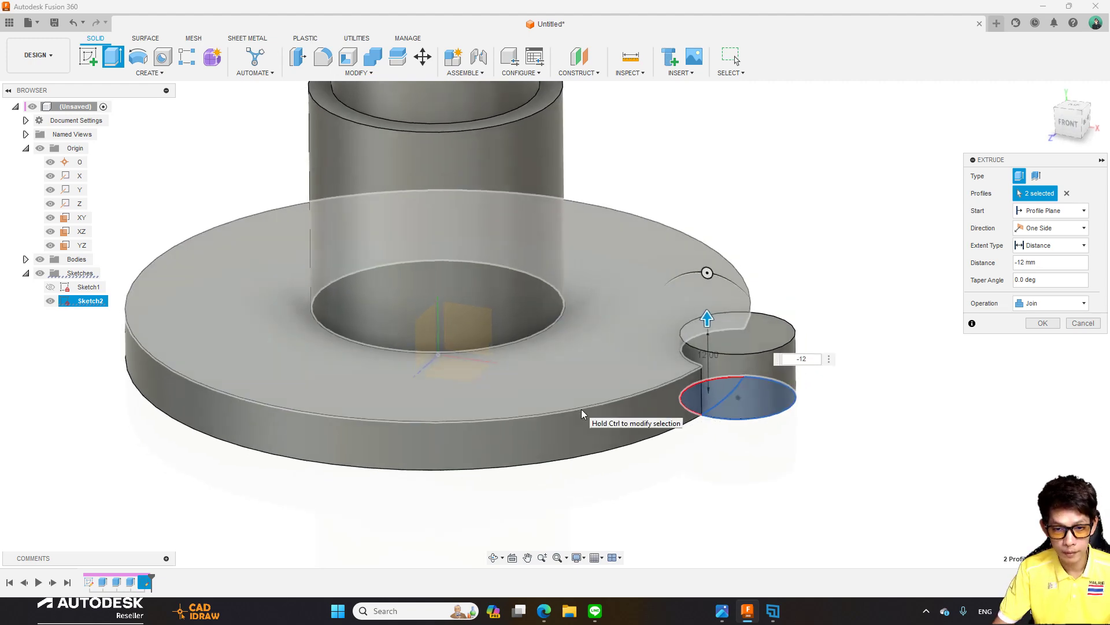
{"action": "middle_click_drag", "start_coordinate": [584, 416], "coordinate": [752, 370], "text": "shift"}
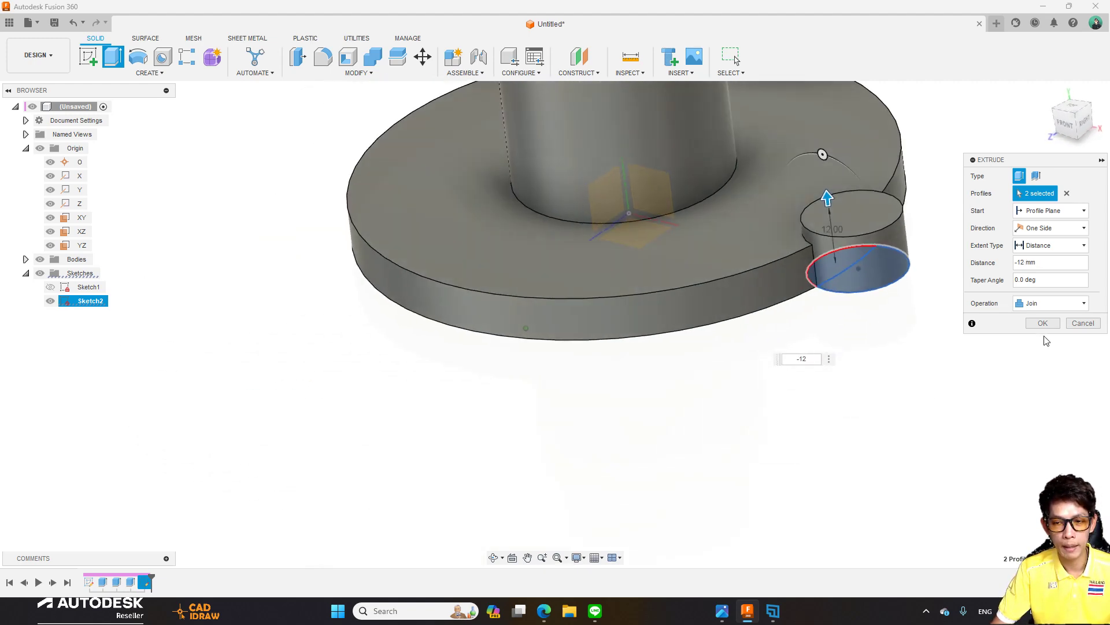
{"action": "left_click", "coordinate": [1043, 323]}
{"action": "mouse_move", "coordinate": [943, 335]}
{"action": "middle_mouse_down", "text": "shift"}
{"action": "mouse_move", "coordinate": [398, 178]}
{"action": "mouse_move", "coordinate": [789, 261]}
{"action": "mouse_move", "coordinate": [773, 251]}
{"action": "middle_mouse_up", "text": "shift"}
{"action": "scroll", "coordinate": [428, 184], "scroll_direction": "up", "scroll_amount": 5}
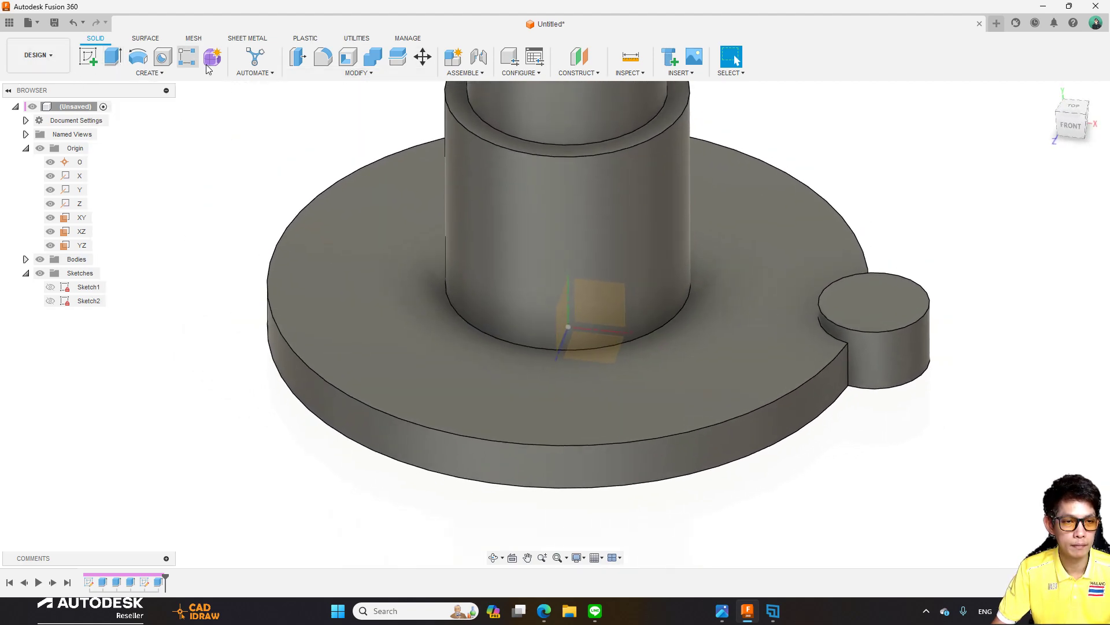
Set up a Circular Pattern with Object Type set to Features.
{"action": "left_click", "coordinate": [187, 56]}
{"action": "left_click_drag", "start_coordinate": [1045, 161], "coordinate": [191, 99]}
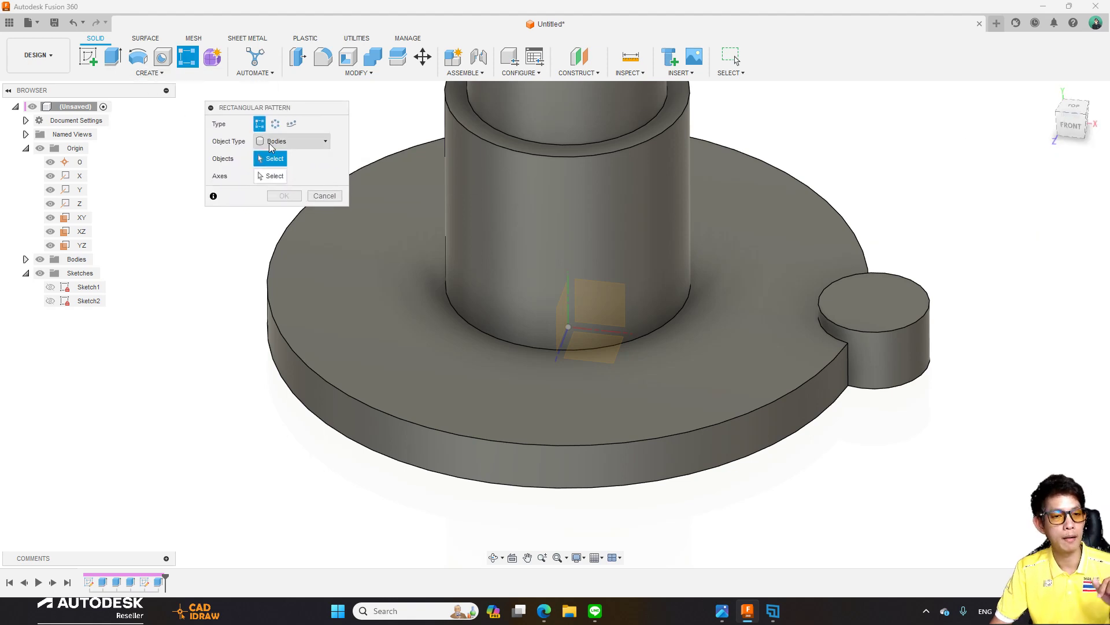
{"action": "left_click", "coordinate": [275, 124]}
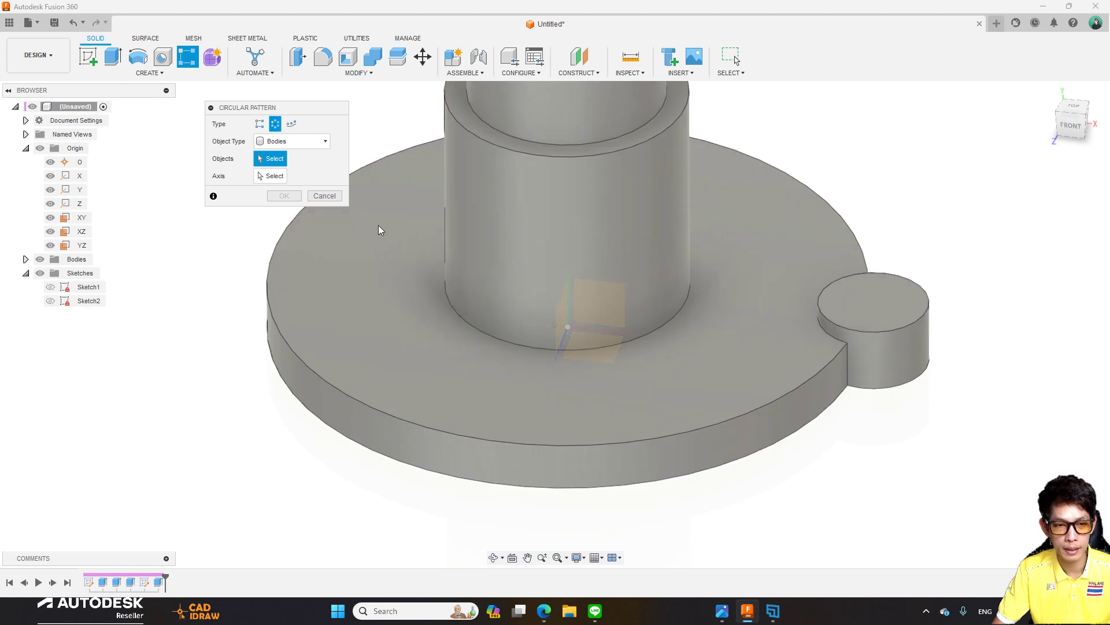
{"action": "left_click", "coordinate": [284, 142]}
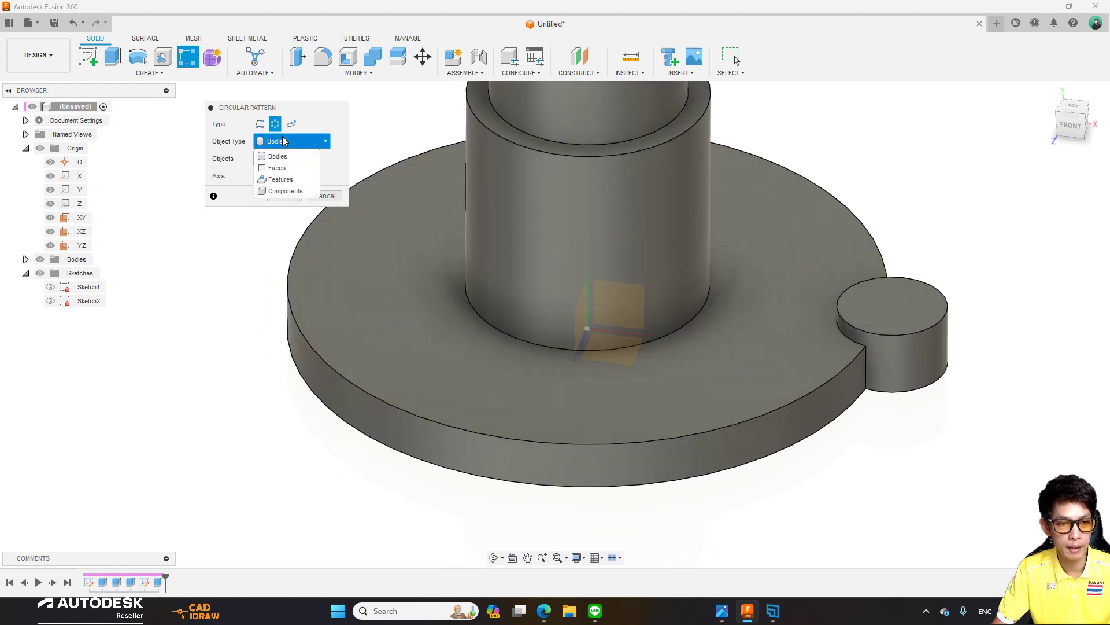
{"action": "left_click", "coordinate": [280, 180]}
Pattern the lug extrude three times around the base's circular edge.
{"action": "left_click", "coordinate": [942, 349]}
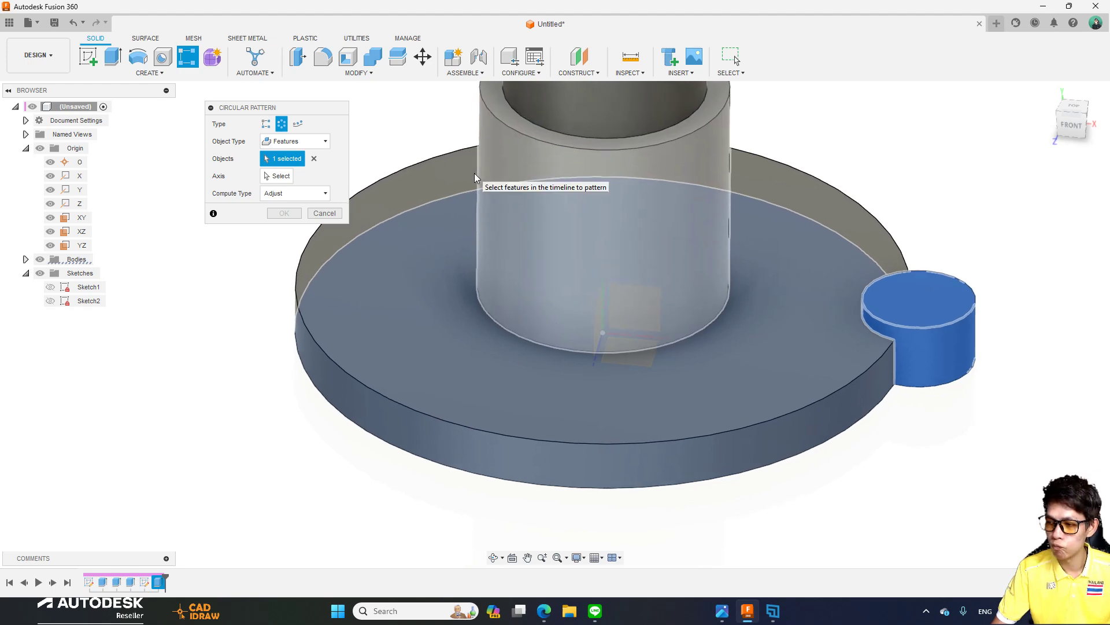
{"action": "middle_click_drag", "start_coordinate": [475, 177], "coordinate": [323, 199], "text": "shift"}
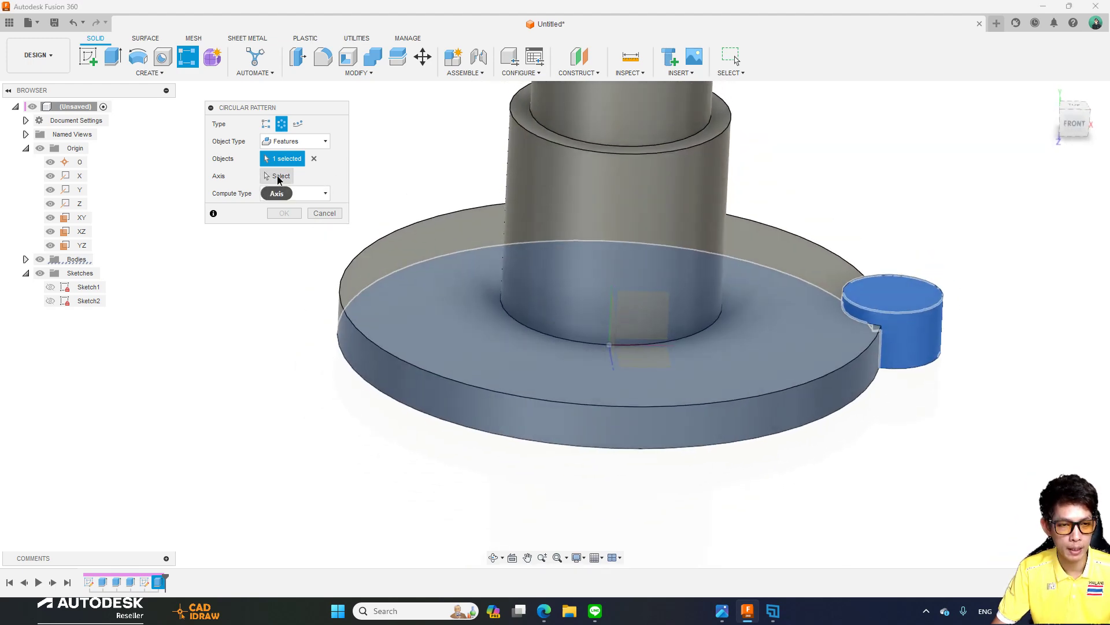
{"action": "left_click", "coordinate": [279, 176]}
{"action": "left_click", "coordinate": [605, 410]}
{"action": "middle_click_drag", "start_coordinate": [605, 410], "coordinate": [405, 289], "text": "shift"}
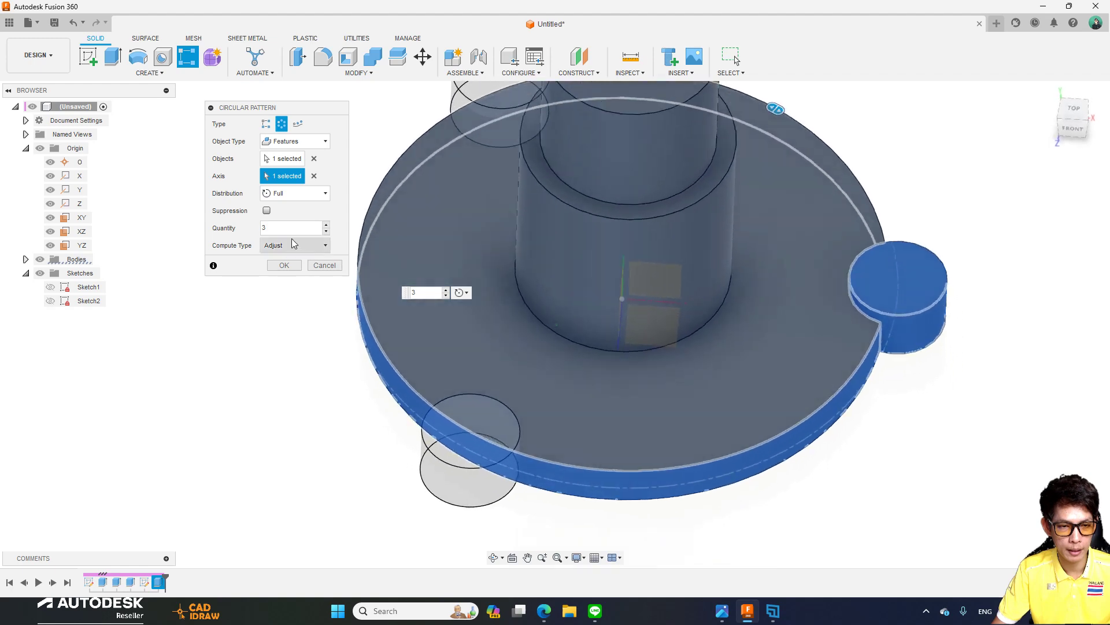
{"action": "left_click", "coordinate": [301, 266]}
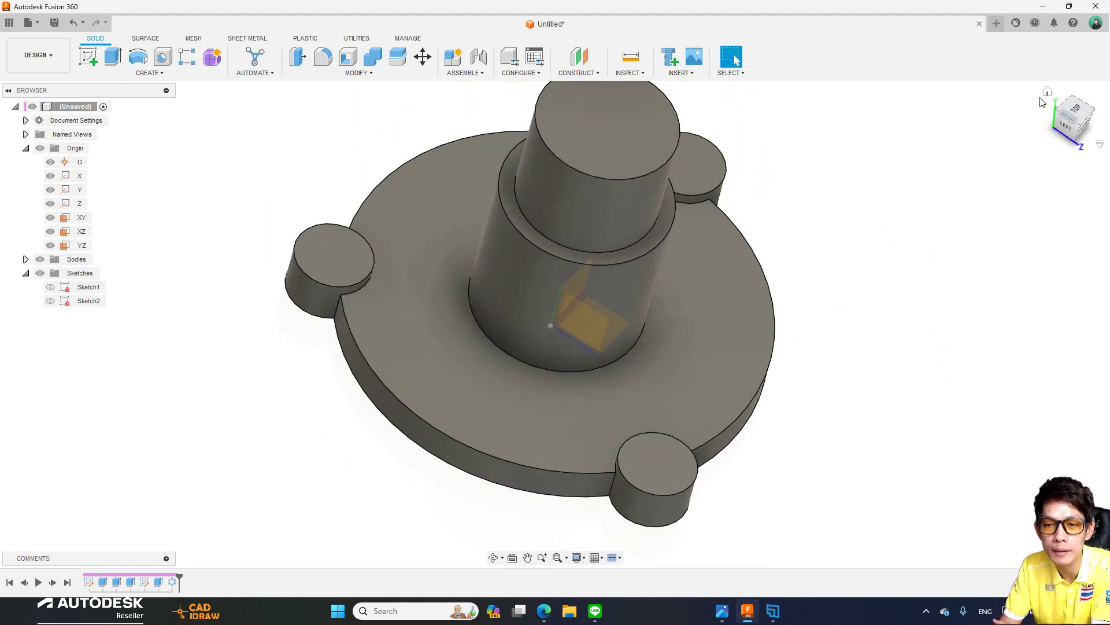
Return to the Home view and orbit to a low front view of the part.
{"action": "left_click", "coordinate": [1048, 92]}
{"action": "scroll", "coordinate": [661, 442], "scroll_direction": "up", "scroll_amount": 5}
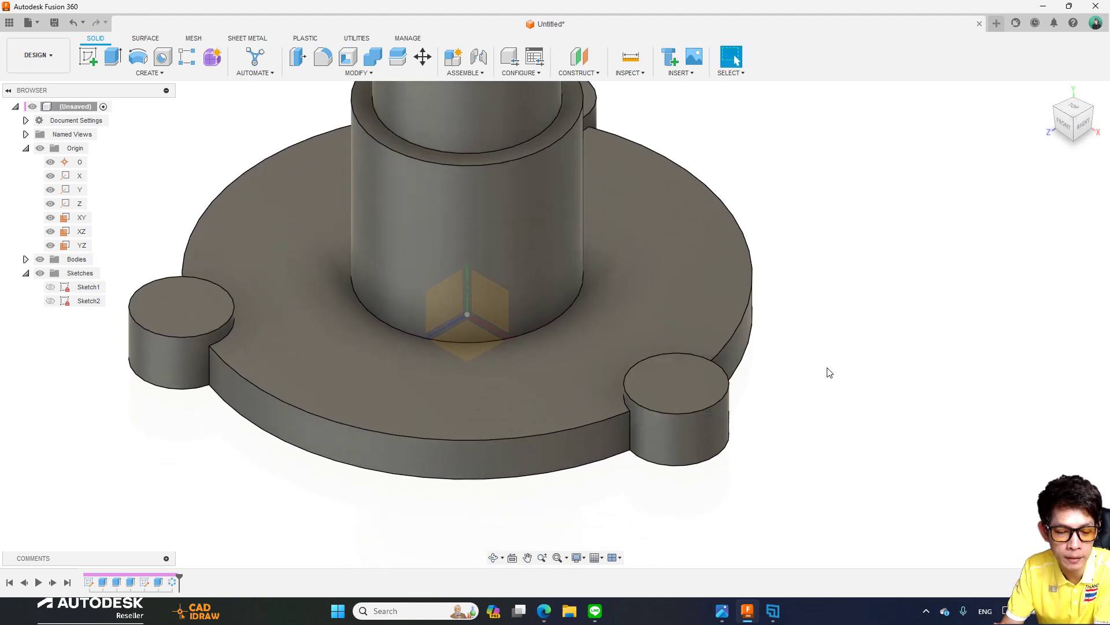
{"action": "scroll", "coordinate": [428, 318], "scroll_direction": "down", "scroll_amount": 3}
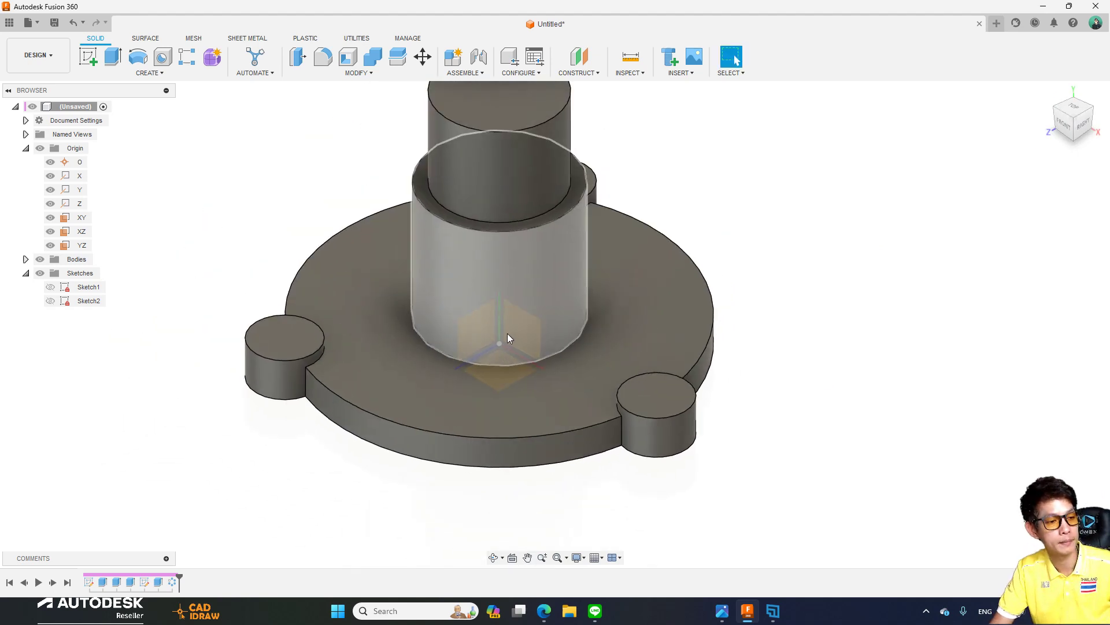
{"action": "scroll", "coordinate": [508, 333], "scroll_direction": "down", "scroll_amount": 2}
{"action": "scroll", "coordinate": [577, 338], "scroll_direction": "down", "scroll_amount": 2}
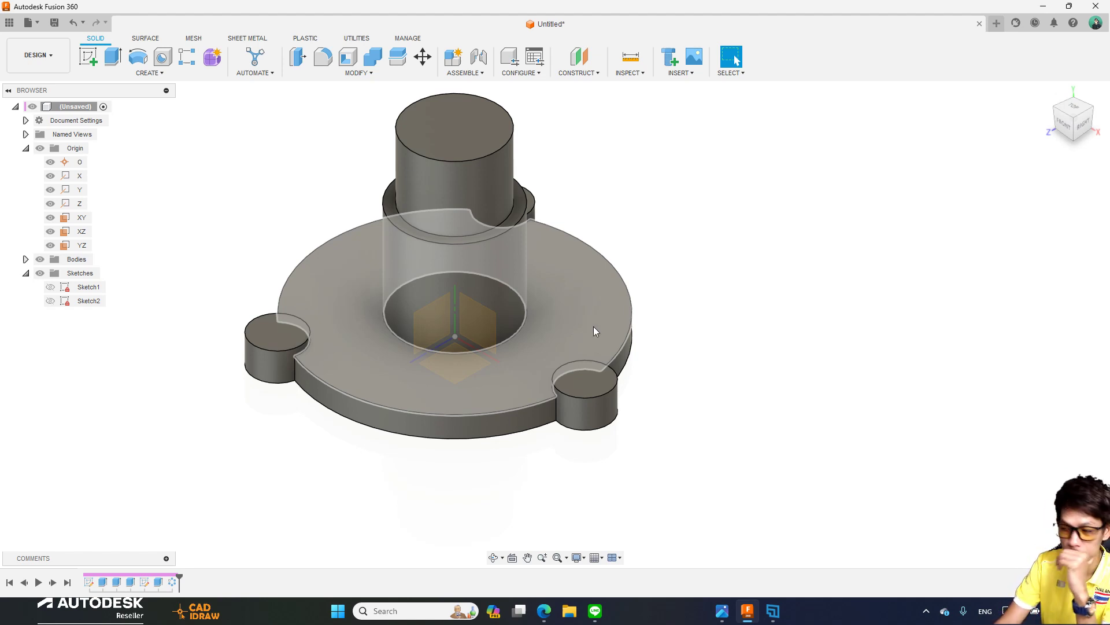
{"action": "middle_click_drag", "start_coordinate": [593, 326], "coordinate": [747, 346]}
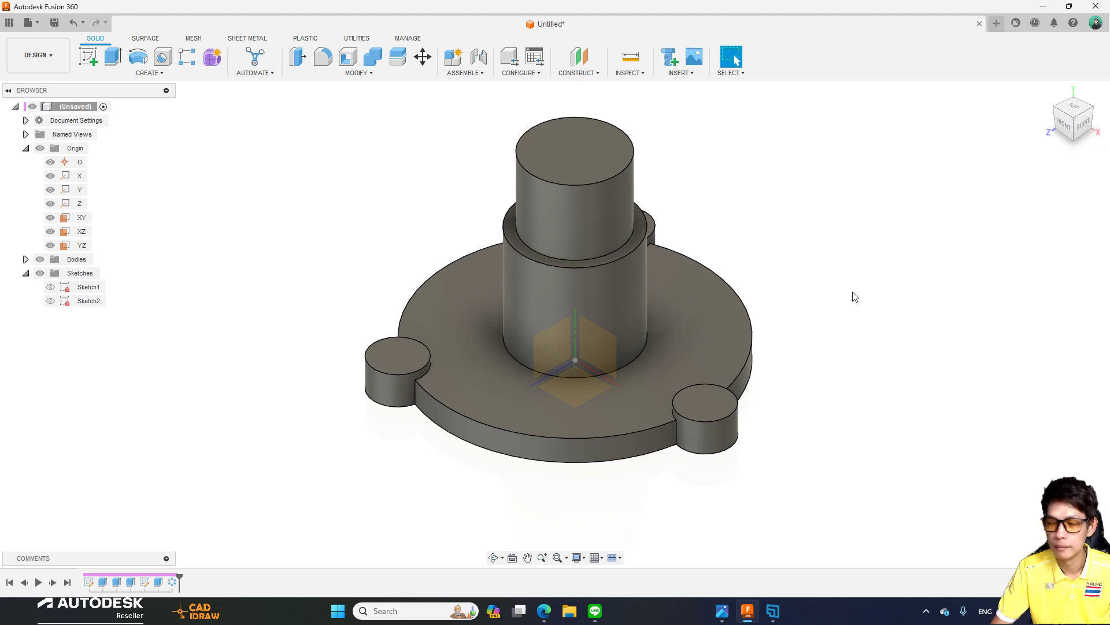
{"action": "middle_click_drag", "start_coordinate": [854, 297], "coordinate": [890, 290], "text": "shift"}
{"action": "middle_click_drag", "start_coordinate": [944, 267], "coordinate": [934, 256], "text": "shift"}
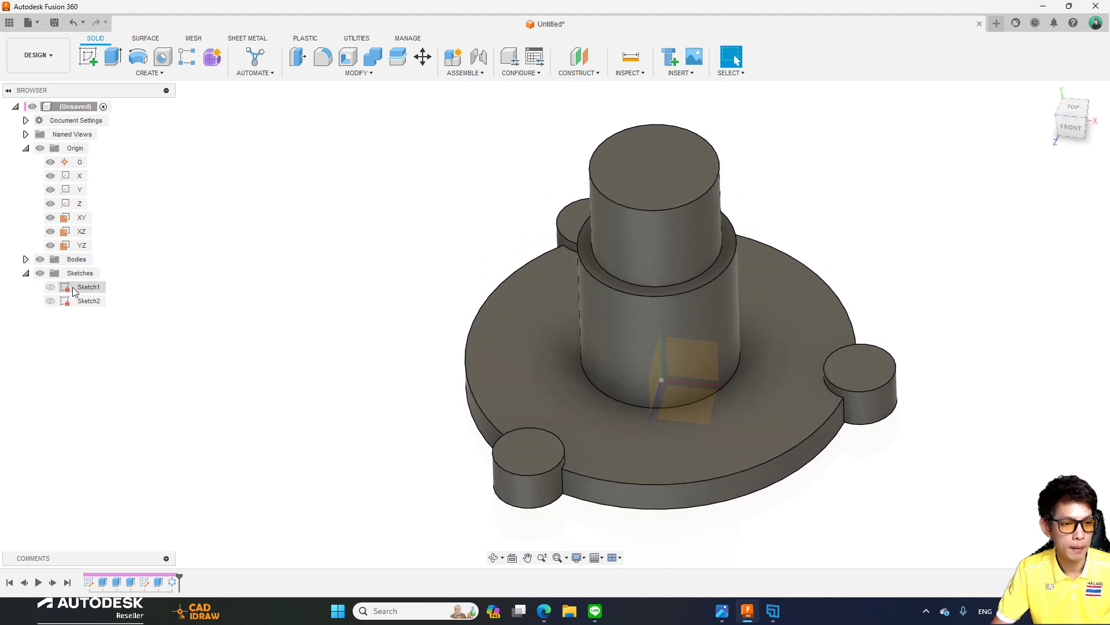
Hide Sketch1, return to the Home view and open the Construct menu.
{"action": "left_click", "coordinate": [49, 287]}
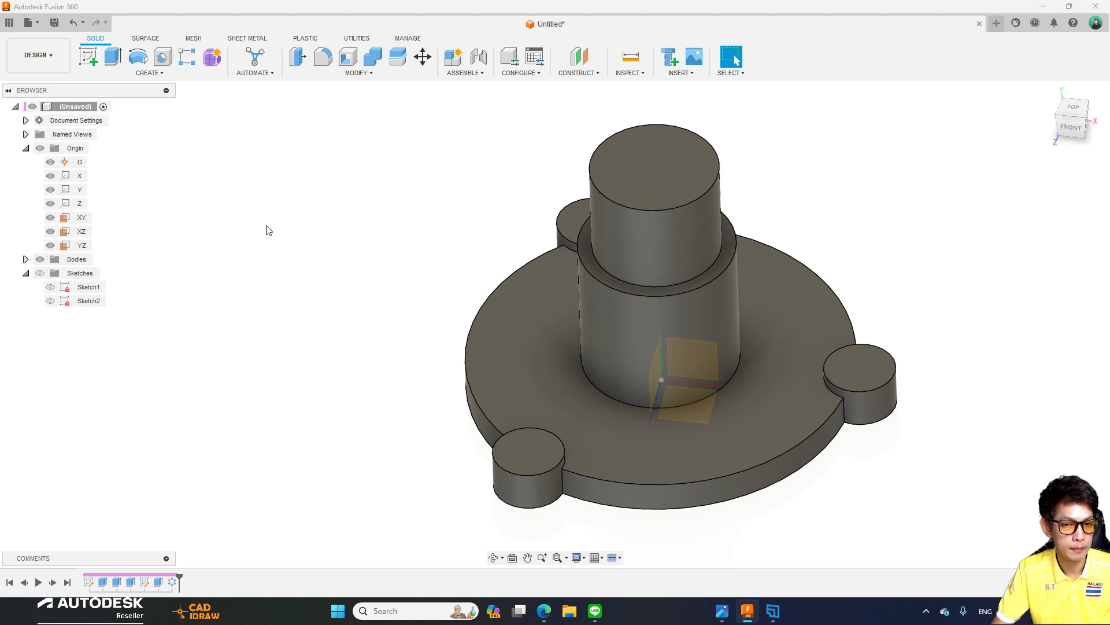
{"action": "middle_click_drag", "start_coordinate": [908, 221], "coordinate": [882, 229]}
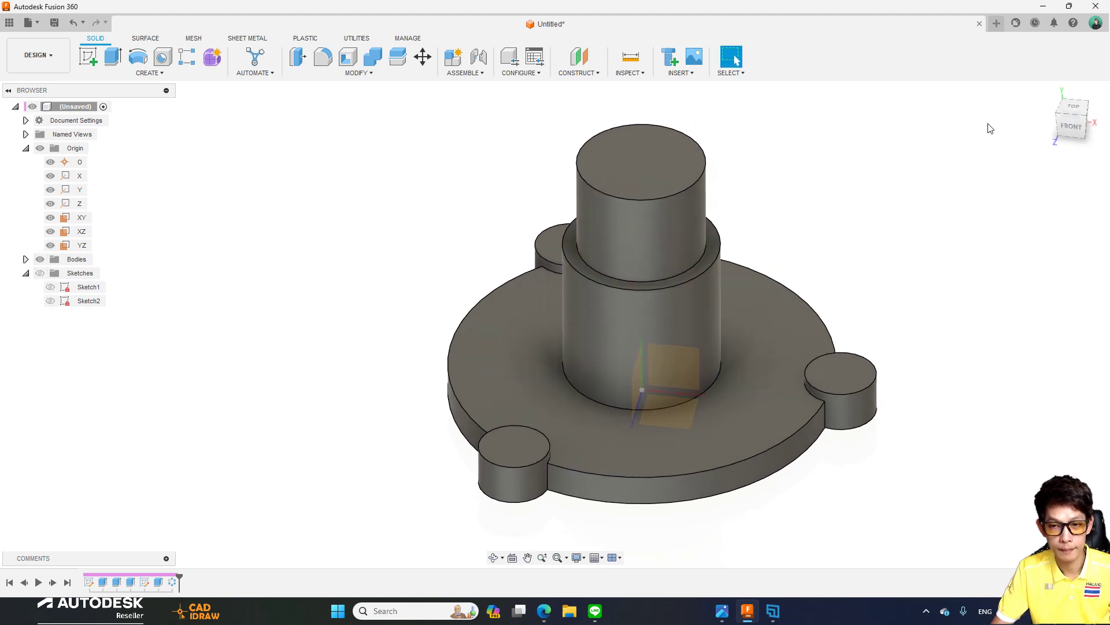
{"action": "left_click", "coordinate": [1046, 92]}
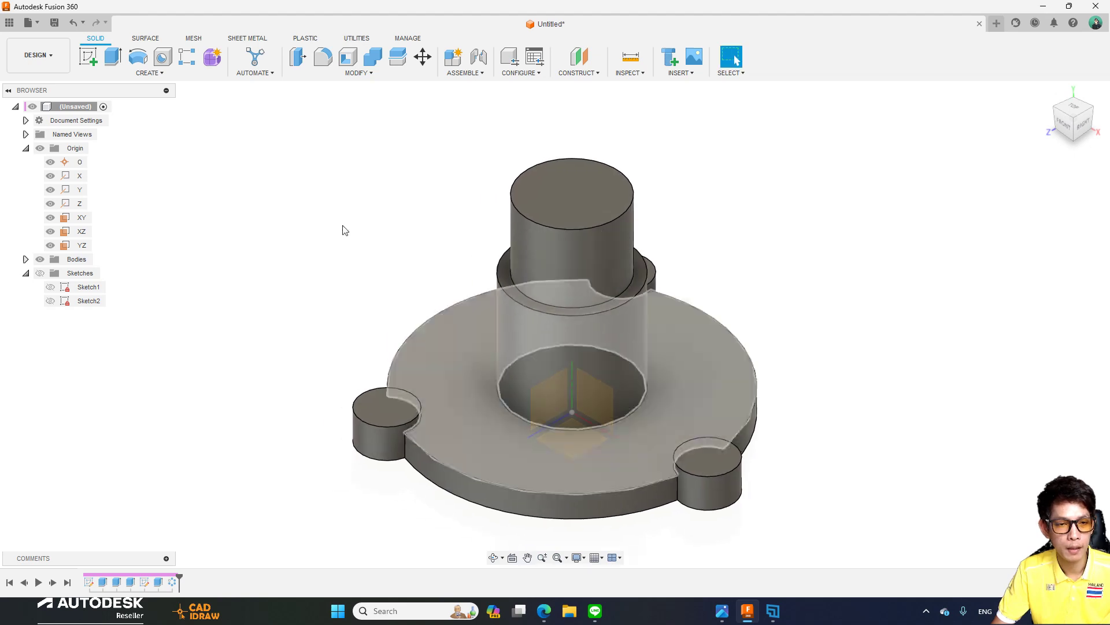
{"action": "left_click", "coordinate": [576, 73]}
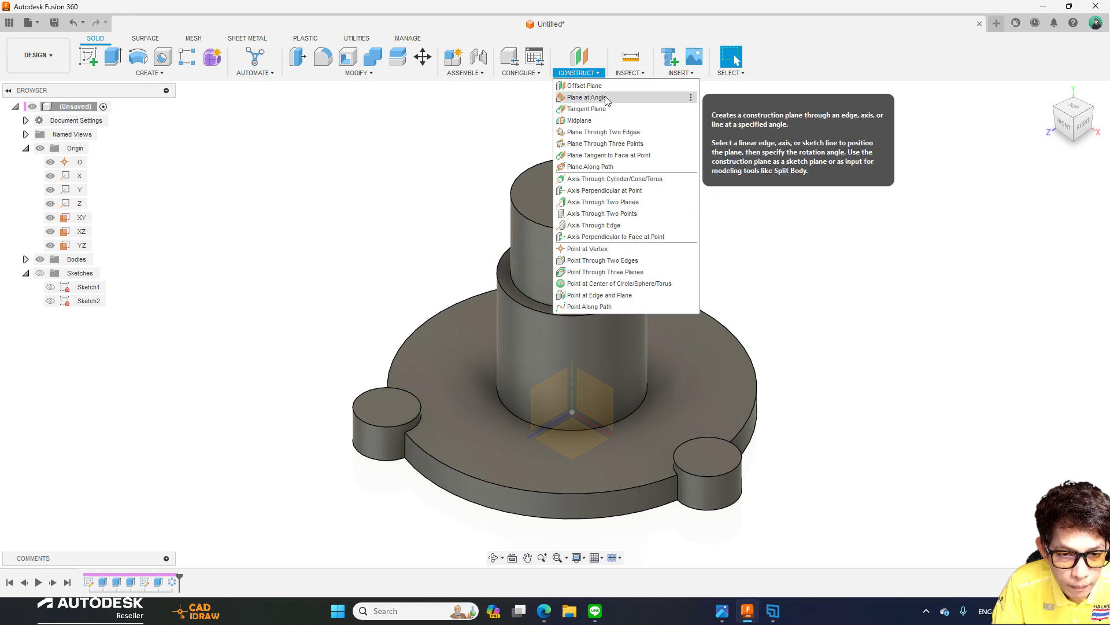
Add an angled construction plane hinged on the Y axis at 60 degrees.
{"action": "left_click", "coordinate": [607, 98]}
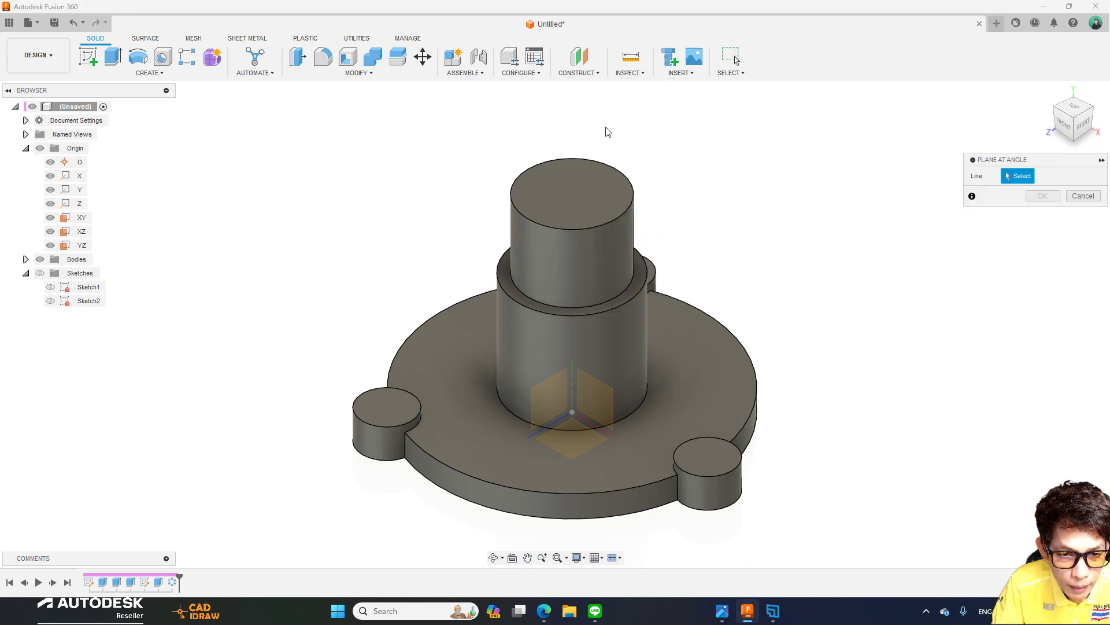
{"action": "left_click", "coordinate": [572, 383]}
{"action": "left_click_drag", "start_coordinate": [530, 396], "coordinate": [552, 406]}
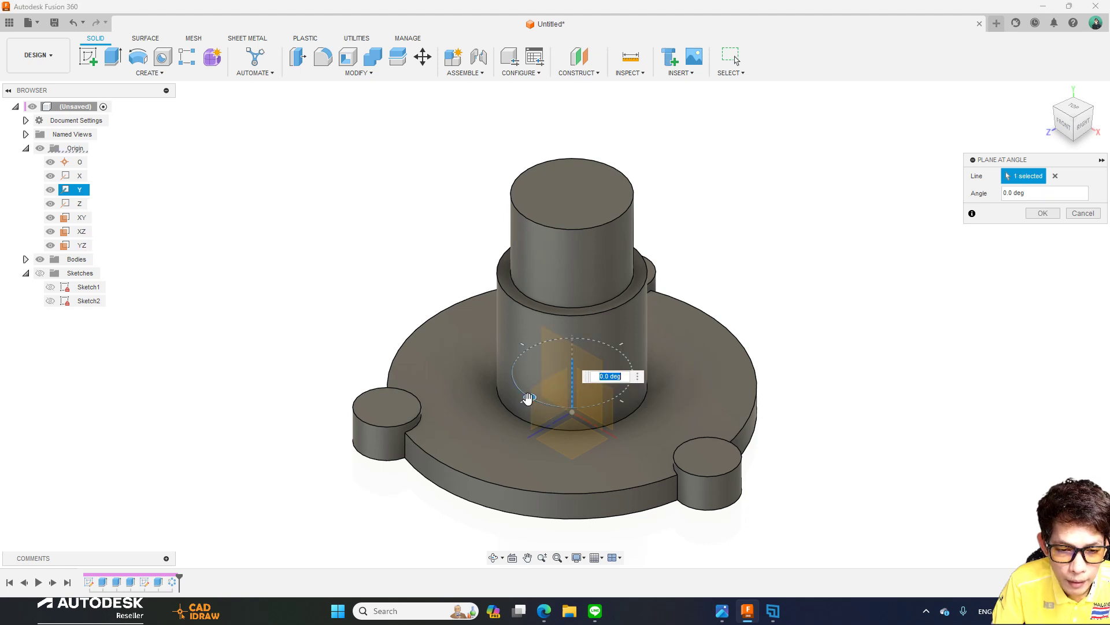
{"action": "mouse_move", "coordinate": [585, 408]}
{"action": "middle_mouse_down", "text": "shift"}
{"action": "mouse_move", "coordinate": [690, 366]}
{"action": "mouse_move", "coordinate": [603, 364]}
{"action": "middle_mouse_up", "text": "shift"}
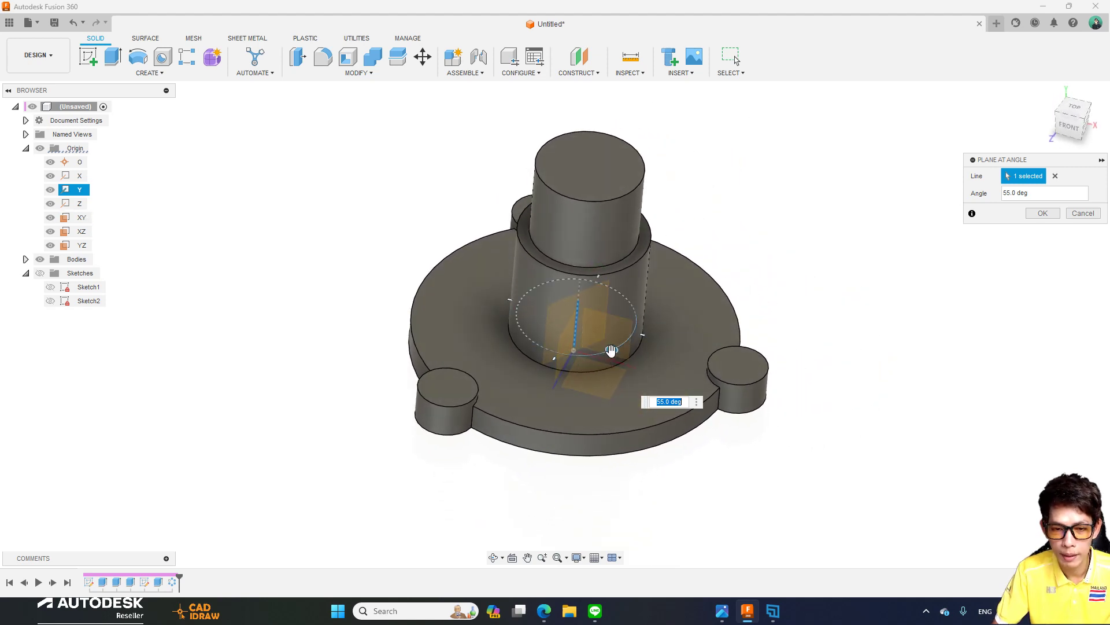
{"action": "mouse_move", "coordinate": [611, 350]}
{"action": "left_mouse_down"}
{"action": "mouse_move", "coordinate": [597, 358]}
{"action": "mouse_move", "coordinate": [612, 362]}
{"action": "left_mouse_up"}
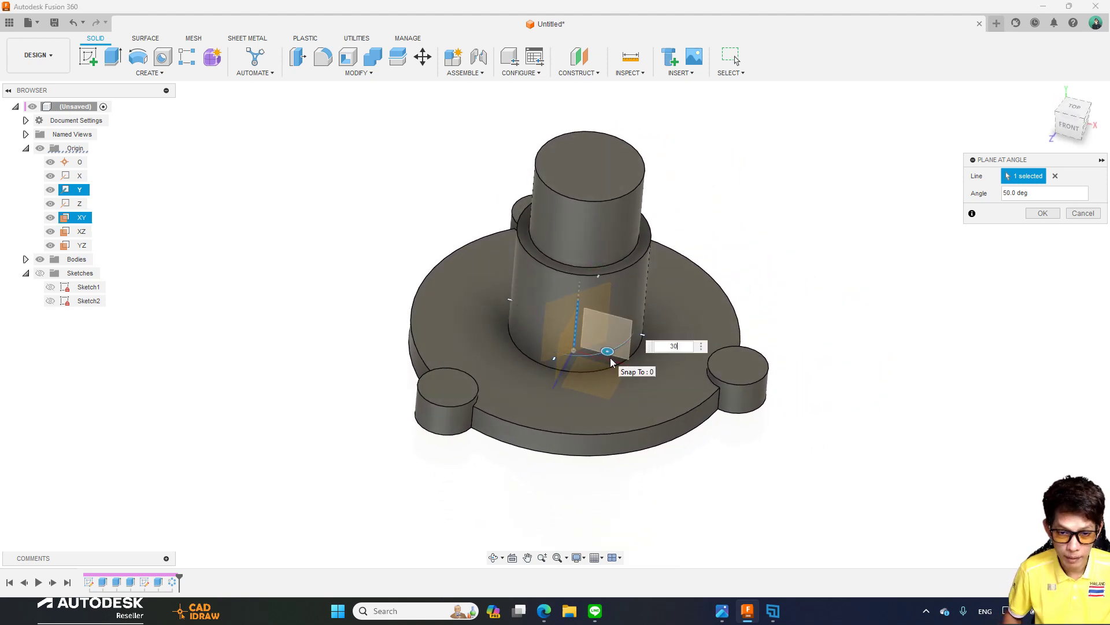
{"action": "middle_click_drag", "start_coordinate": [612, 363], "coordinate": [619, 362], "text": "shift"}
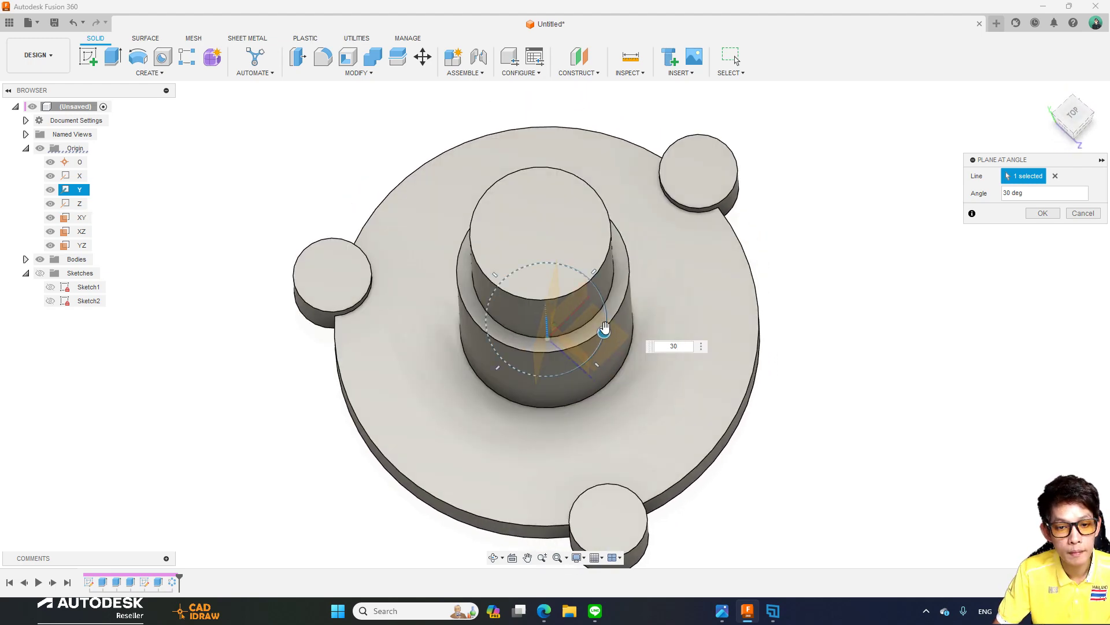
{"action": "mouse_move", "coordinate": [603, 330]}
{"action": "left_mouse_down"}
{"action": "mouse_move", "coordinate": [566, 298]}
{"action": "mouse_move", "coordinate": [541, 297]}
{"action": "mouse_move", "coordinate": [570, 308]}
{"action": "left_mouse_up"}
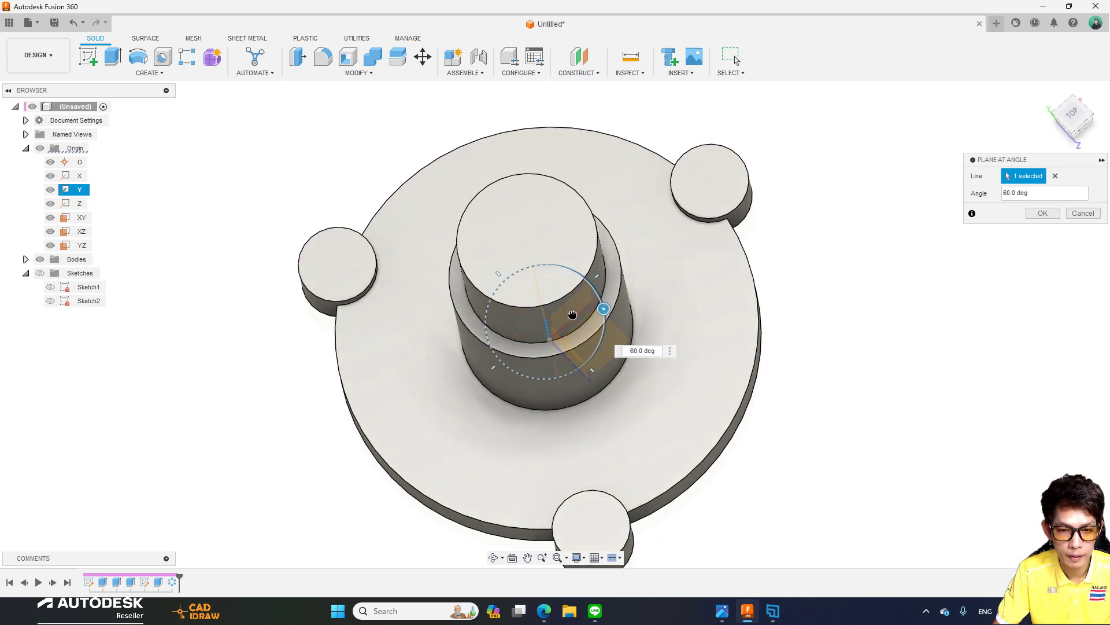
{"action": "mouse_move", "coordinate": [573, 318]}
{"action": "middle_mouse_down", "text": "shift"}
{"action": "mouse_move", "coordinate": [589, 325]}
{"action": "mouse_move", "coordinate": [1006, 244]}
{"action": "middle_mouse_up", "text": "shift"}
{"action": "type", "text": "60"}
{"action": "key", "text": "Return"}
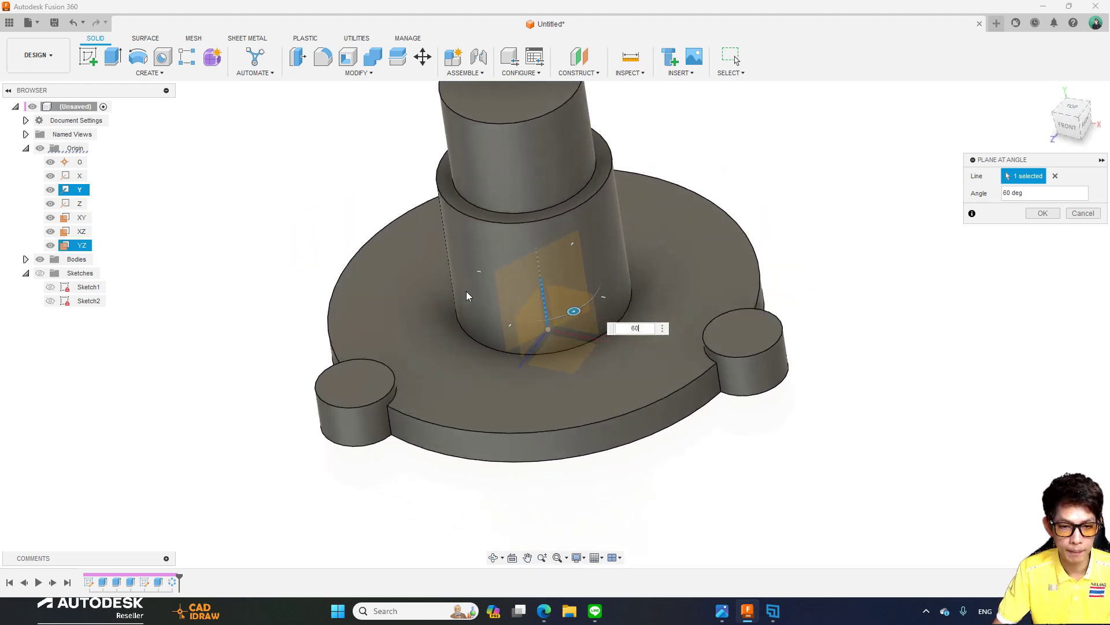
{"action": "left_click", "coordinate": [1035, 215]}
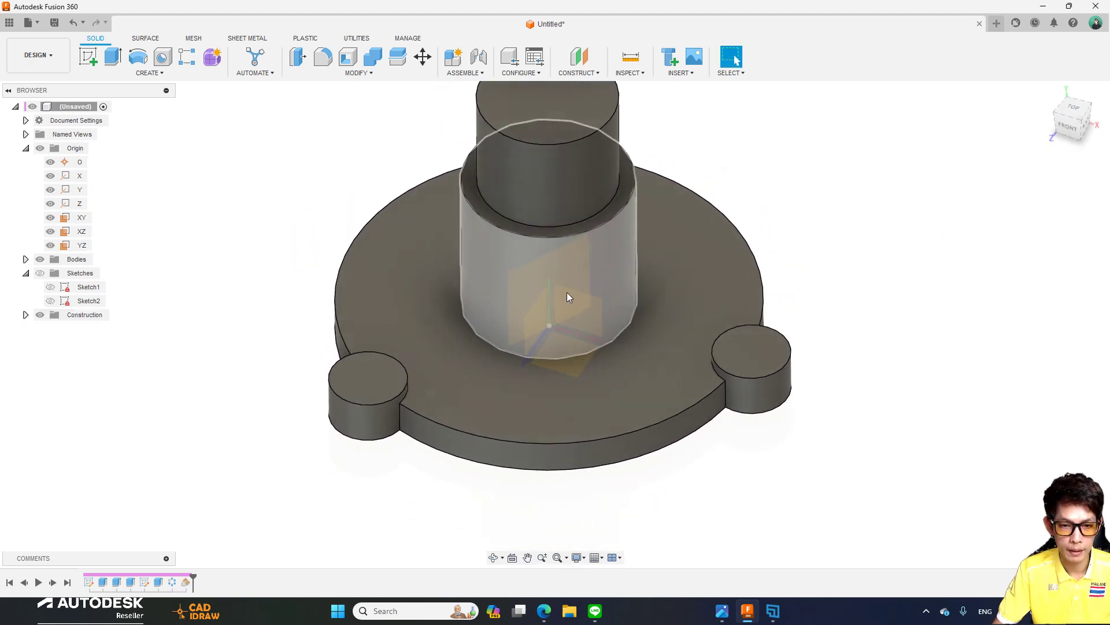
{"action": "mouse_move", "coordinate": [84, 295]}
{"action": "middle_mouse_down", "text": "shift"}
{"action": "mouse_move", "coordinate": [174, 238]}
{"action": "mouse_move", "coordinate": [116, 145]}
{"action": "middle_mouse_up", "text": "shift"}
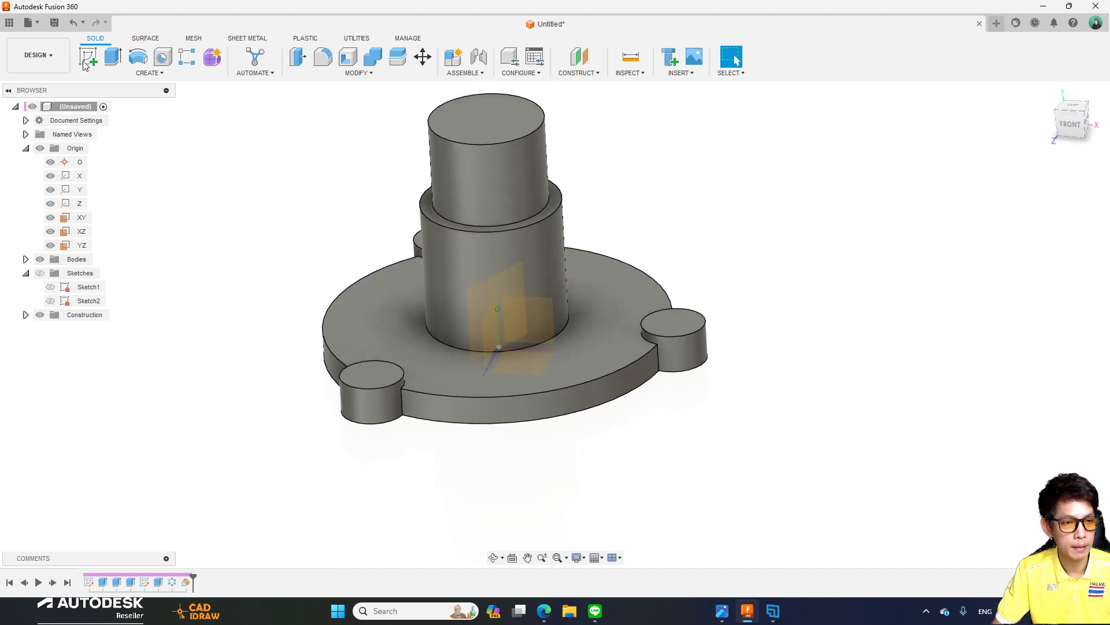
Start a new sketch on the 60° angled construction plane.
{"action": "left_click", "coordinate": [88, 56]}
{"action": "left_click", "coordinate": [471, 317]}
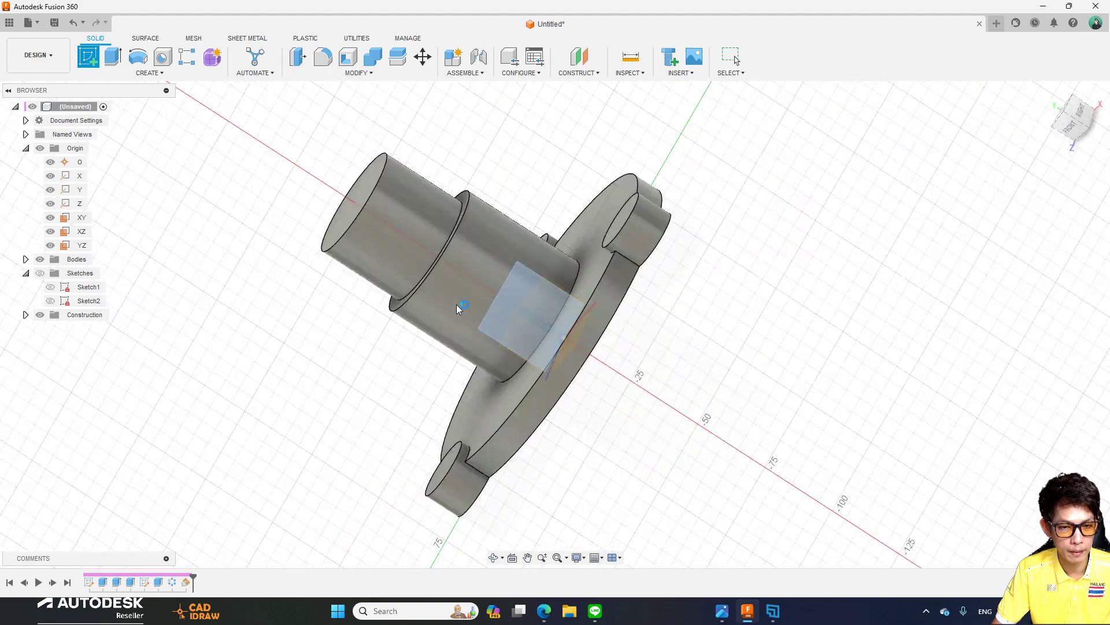
{"action": "middle_click_drag", "start_coordinate": [580, 376], "coordinate": [641, 307]}
{"action": "scroll", "coordinate": [641, 307], "scroll_direction": "up", "scroll_amount": 1}
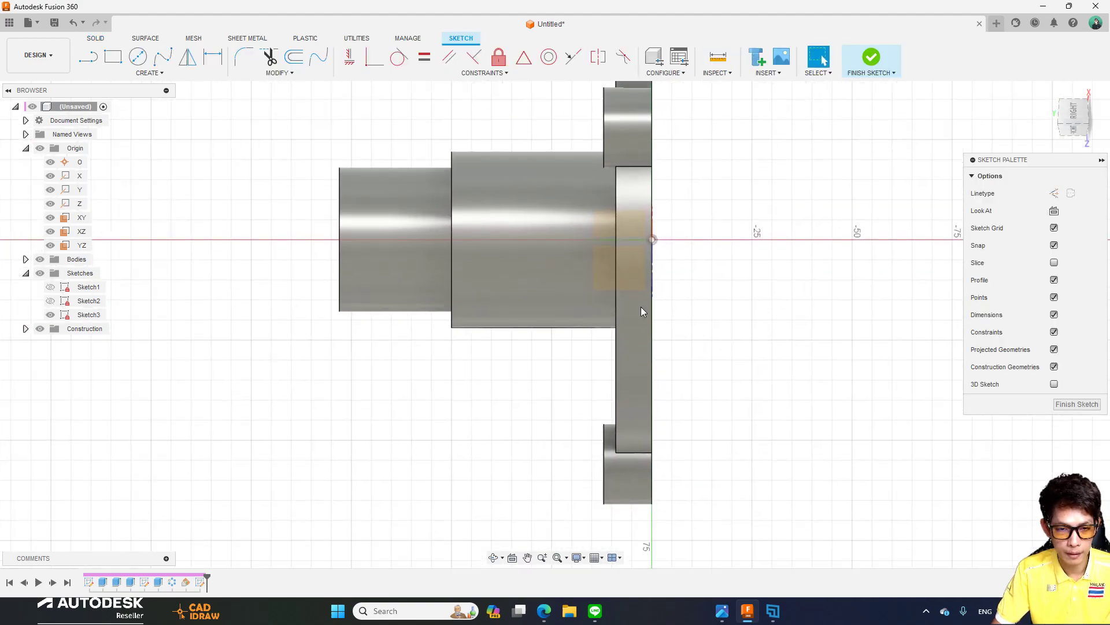
{"action": "right_click", "coordinate": [420, 138]}
{"action": "key", "text": "Escape"}
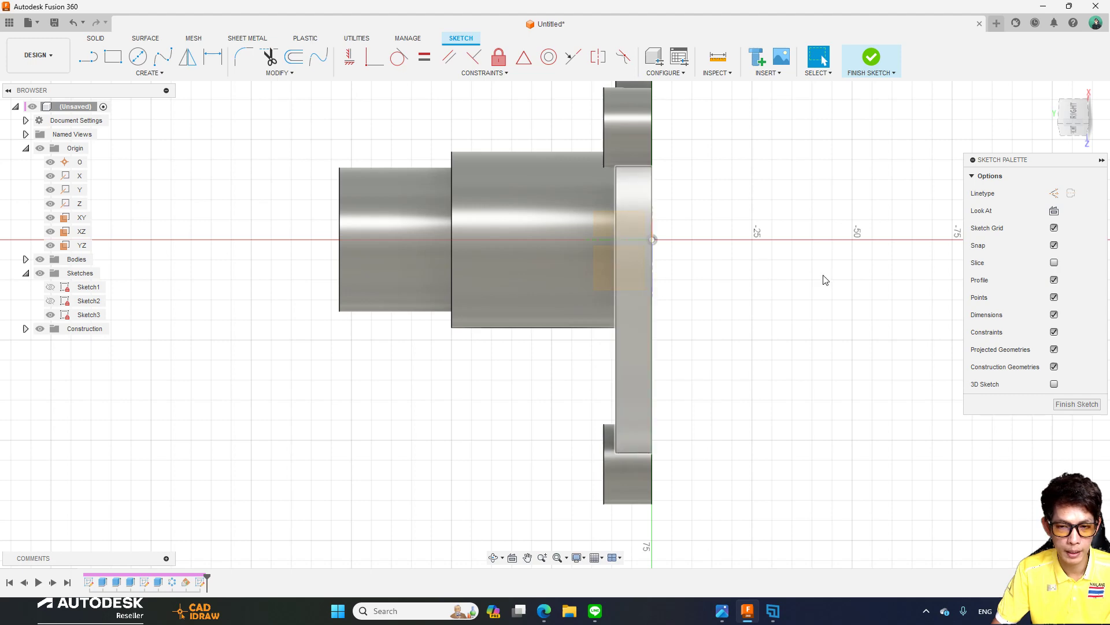
Turn on Slice so the part shows as a hatched cross-section.
{"action": "left_click", "coordinate": [1054, 263]}
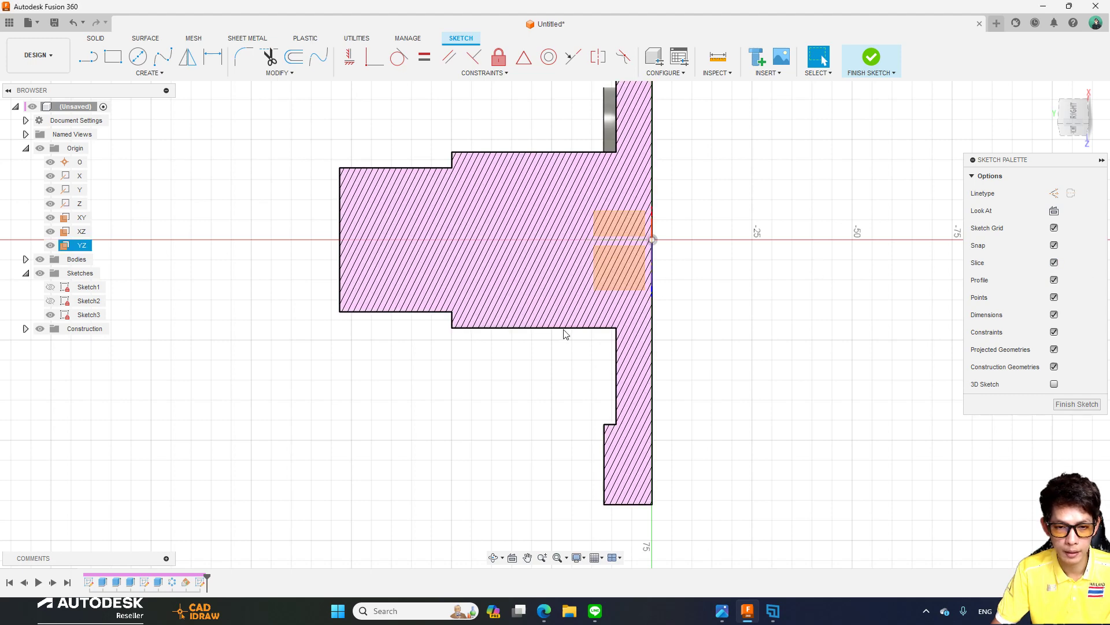
{"action": "scroll", "coordinate": [565, 333], "scroll_direction": "up", "scroll_amount": 1}
{"action": "key", "text": "l"}
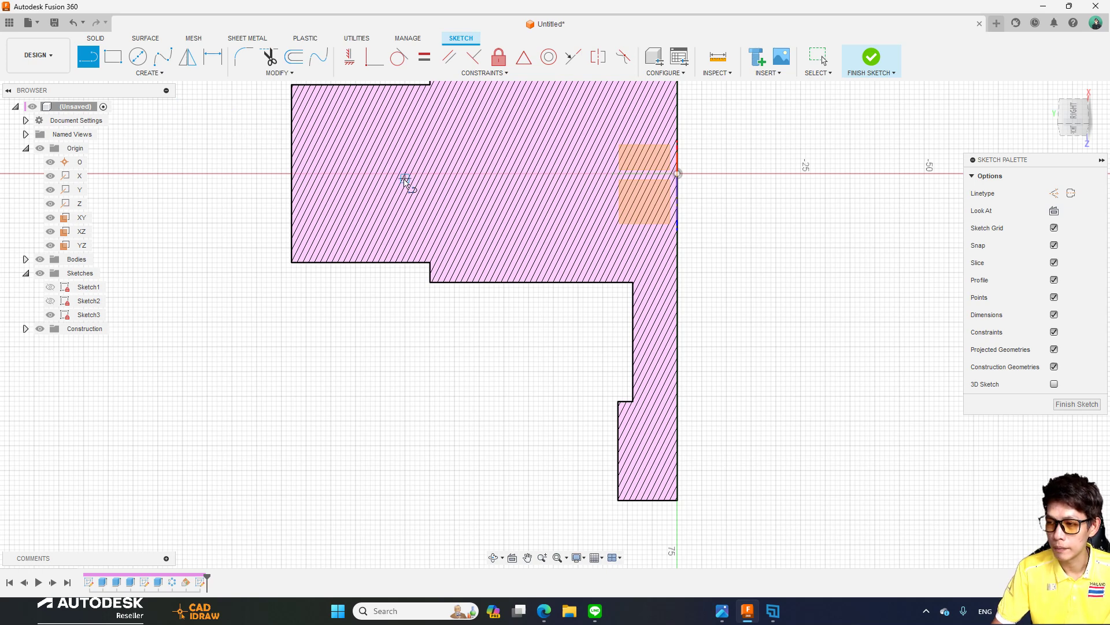
{"action": "scroll", "coordinate": [622, 350], "scroll_direction": "down", "scroll_amount": 1}
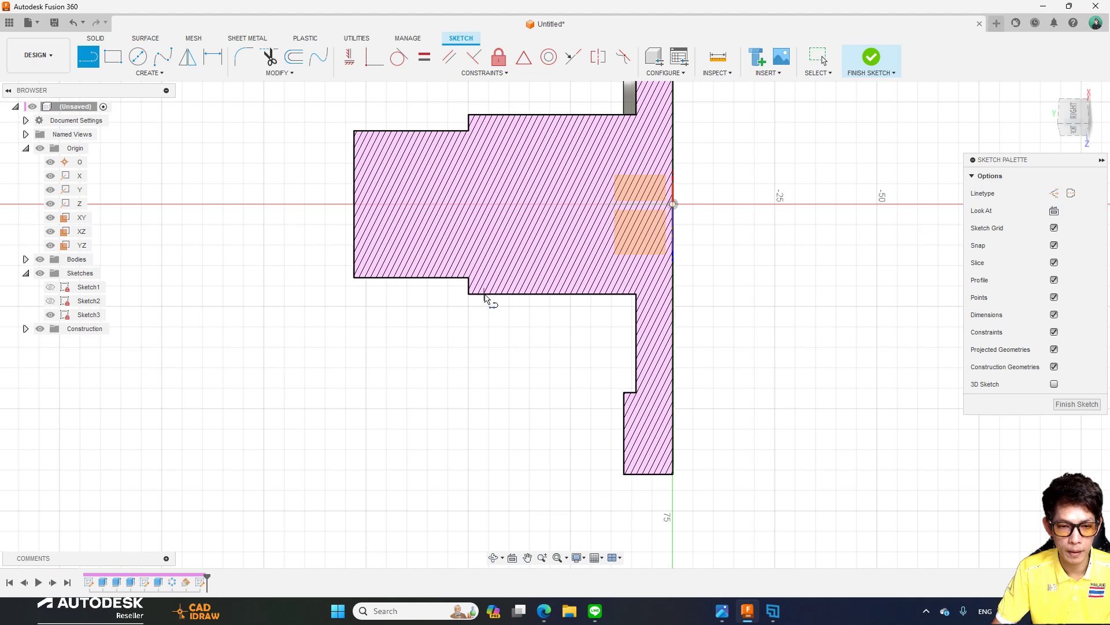
Draw a diagonal line from the step's lower corner to the flange's inner face, adjusting both ends.
{"action": "left_click", "coordinate": [485, 295]}
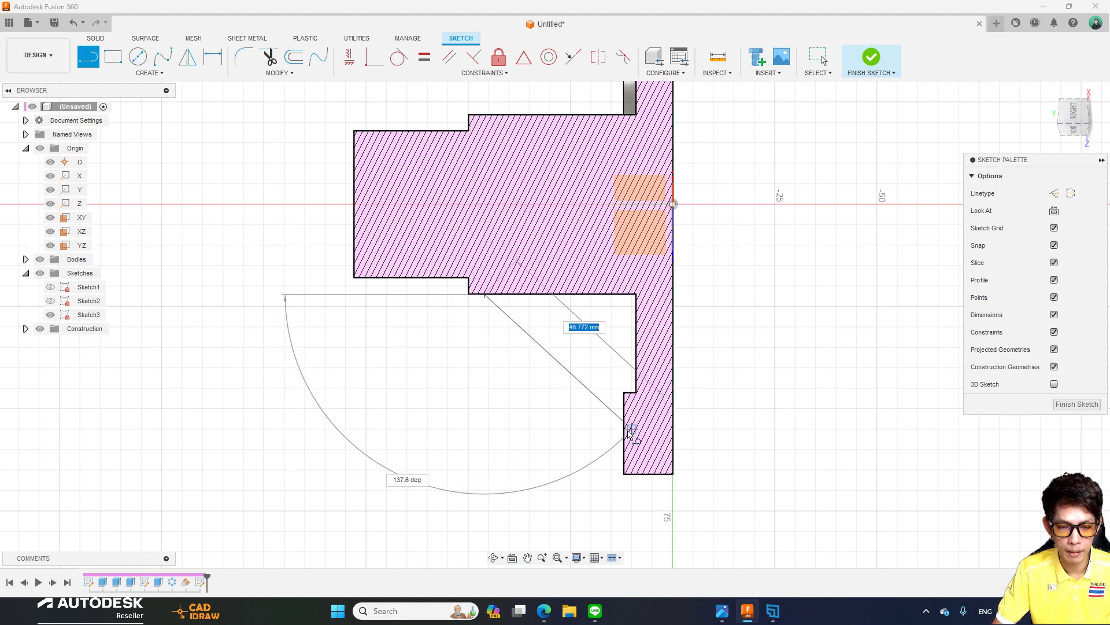
{"action": "scroll", "coordinate": [629, 432], "scroll_direction": "up", "scroll_amount": 1}
{"action": "scroll", "coordinate": [627, 429], "scroll_direction": "up", "scroll_amount": 1}
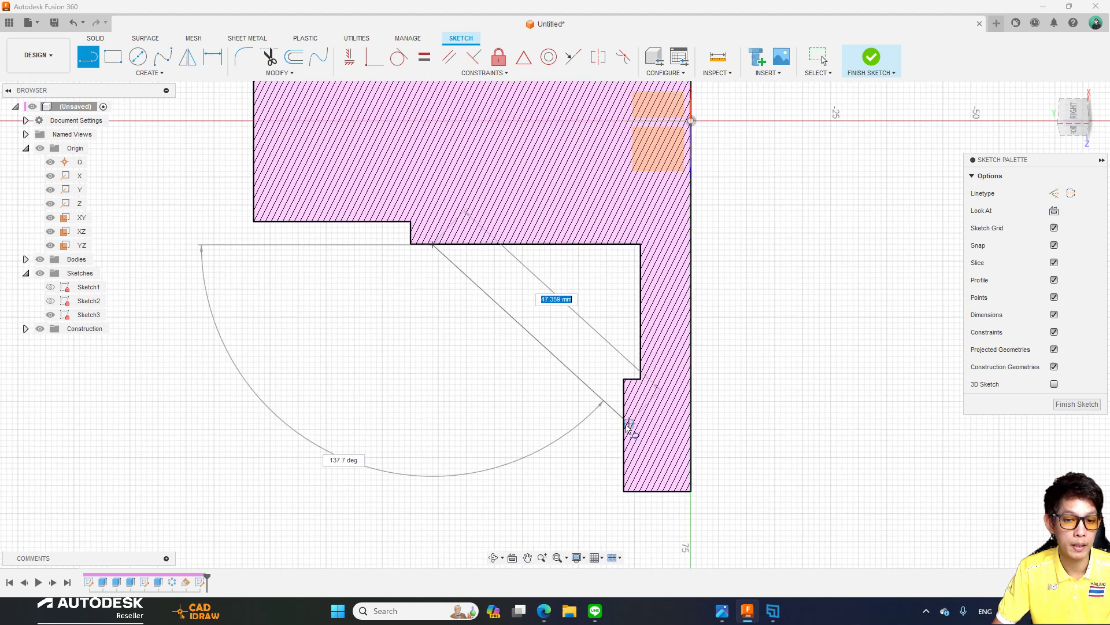
{"action": "left_click", "coordinate": [640, 361]}
{"action": "key", "text": "Escape"}
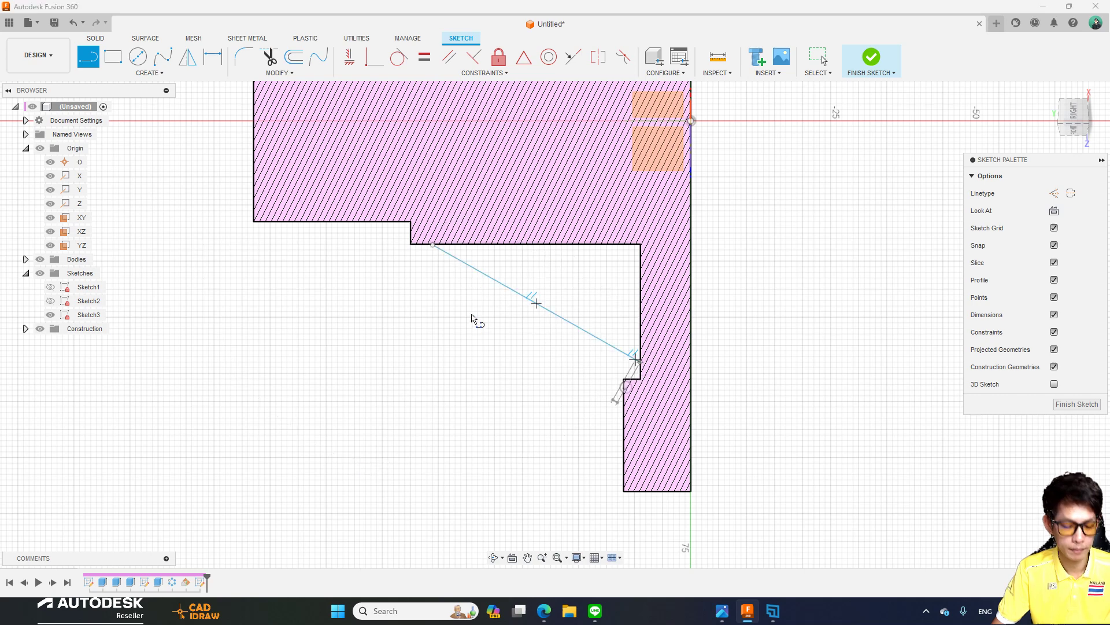
{"action": "scroll", "coordinate": [428, 243], "scroll_direction": "up", "scroll_amount": 2}
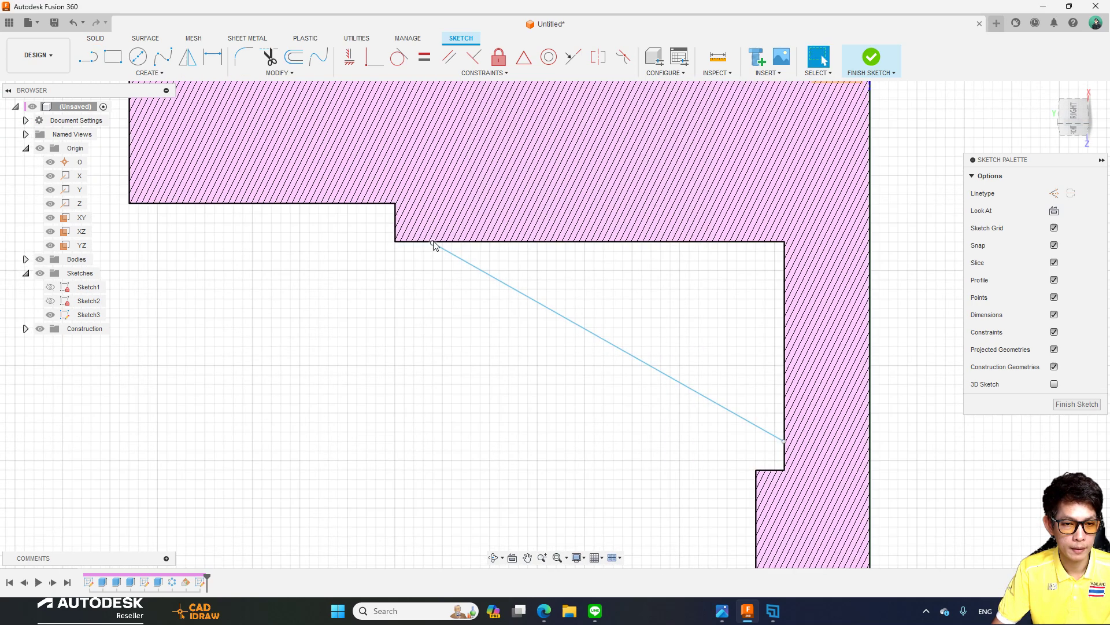
{"action": "left_click_drag", "start_coordinate": [443, 248], "coordinate": [434, 243]}
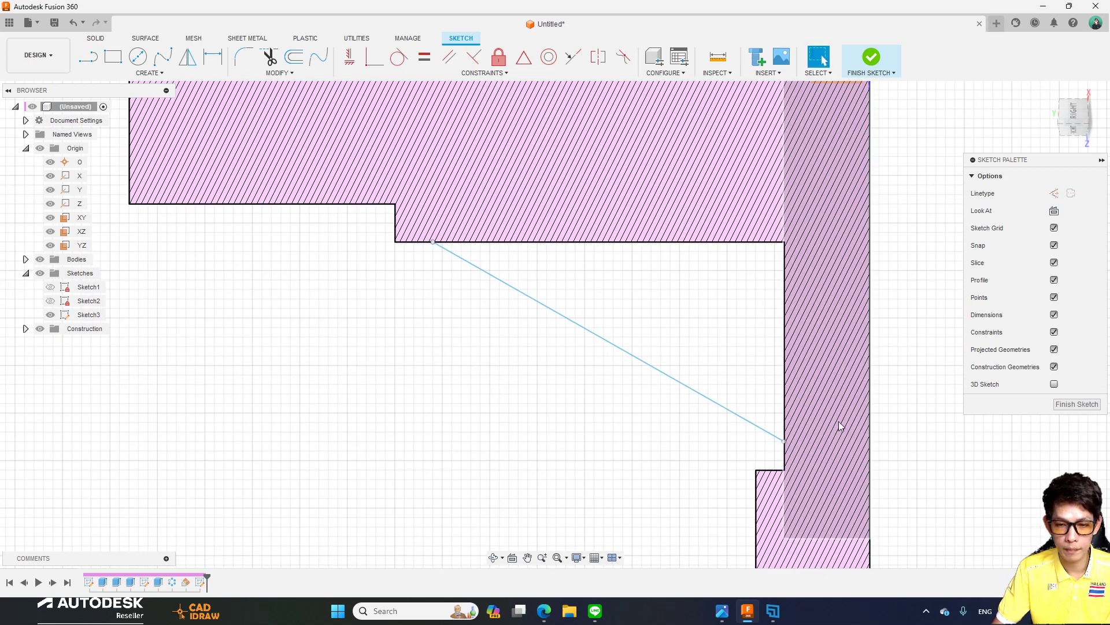
{"action": "left_click_drag", "start_coordinate": [784, 442], "coordinate": [787, 424]}
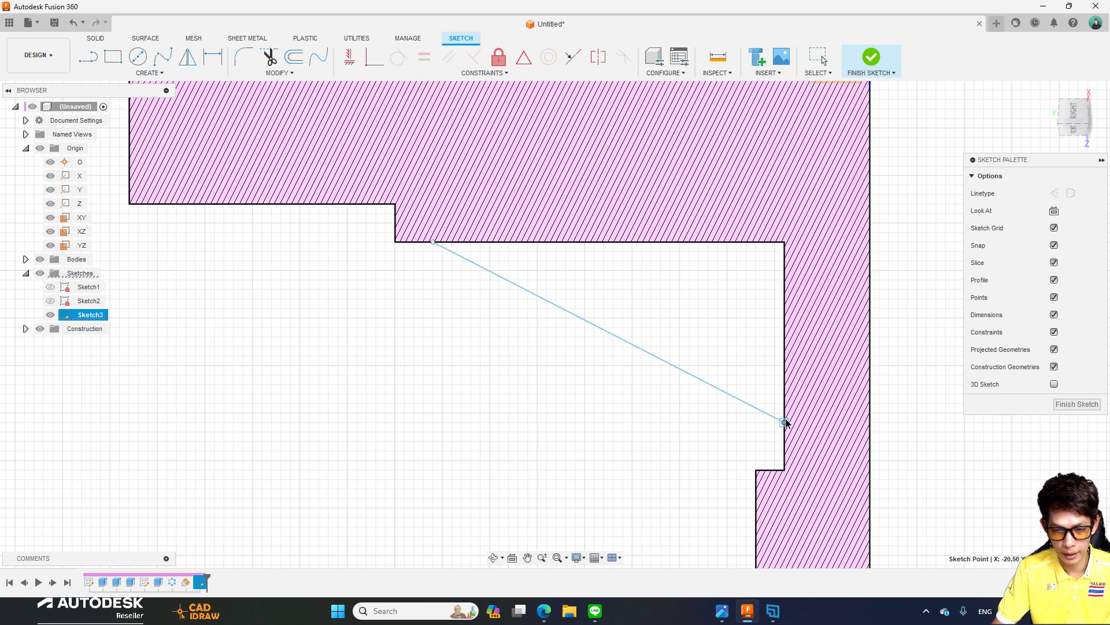
{"action": "scroll", "coordinate": [829, 396], "scroll_direction": "down", "scroll_amount": 3}
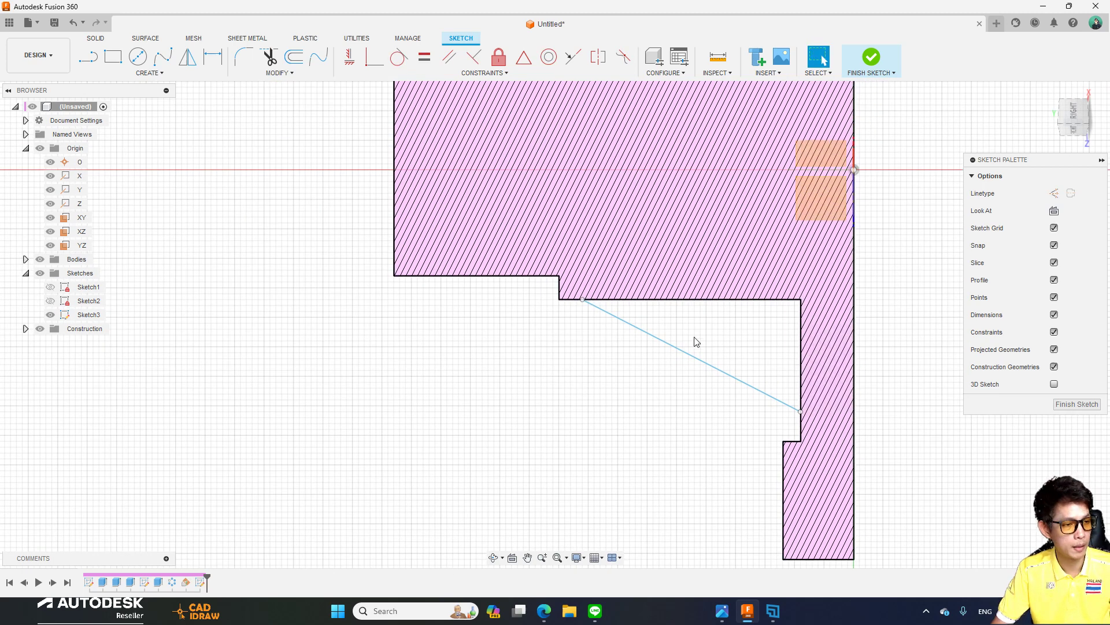
{"action": "scroll", "coordinate": [736, 345], "scroll_direction": "down", "scroll_amount": 1}
{"action": "middle_click_drag", "start_coordinate": [736, 346], "coordinate": [729, 342]}
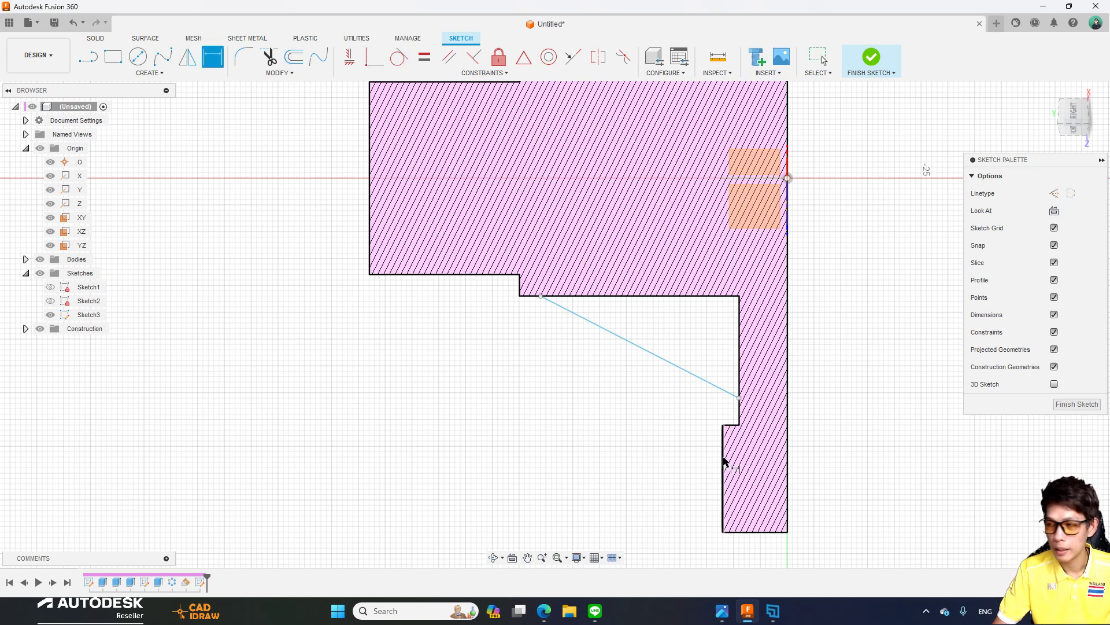
Dimension the rib line's top end 22 mm from the flange's lower inner edge.
{"action": "left_click", "coordinate": [723, 461]}
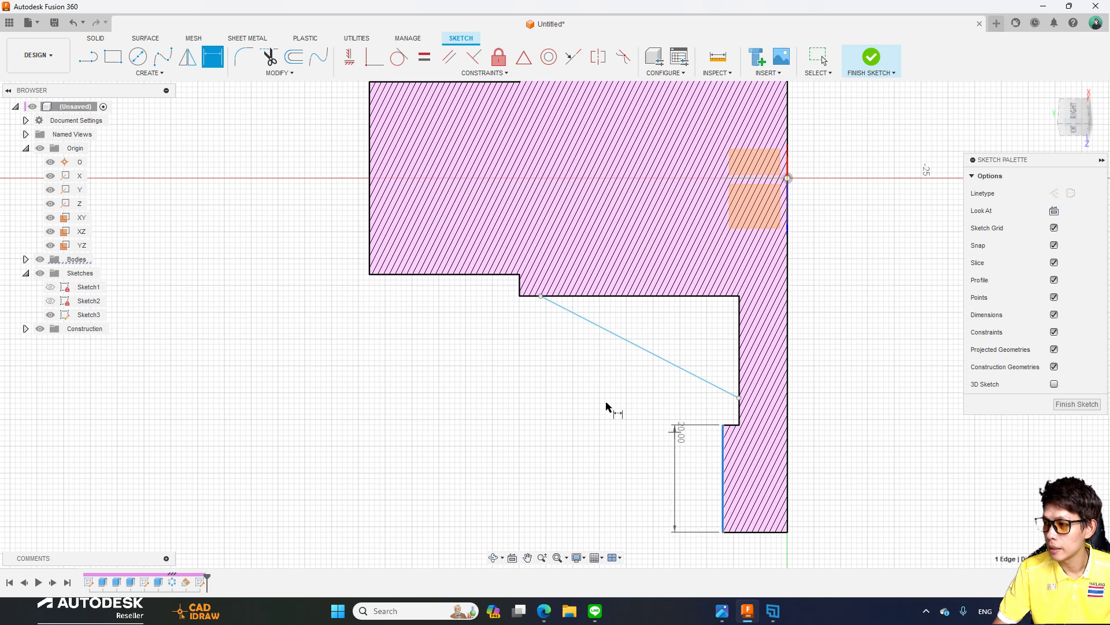
{"action": "left_click", "coordinate": [542, 297]}
{"action": "left_click", "coordinate": [616, 411]}
{"action": "type", "text": "22"}
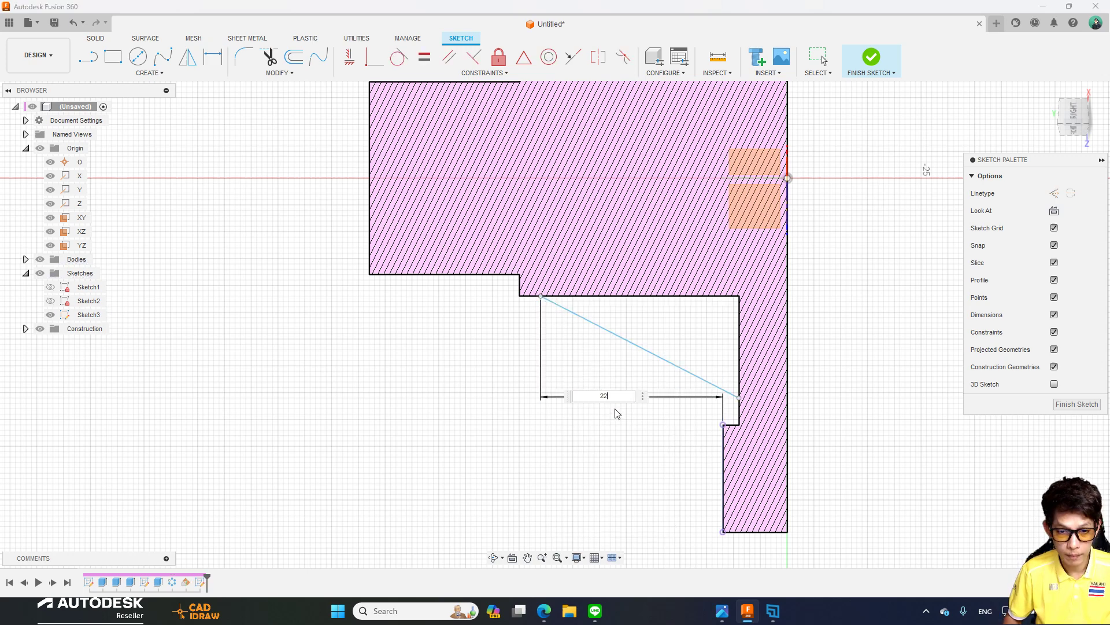
{"action": "key", "text": "Return"}
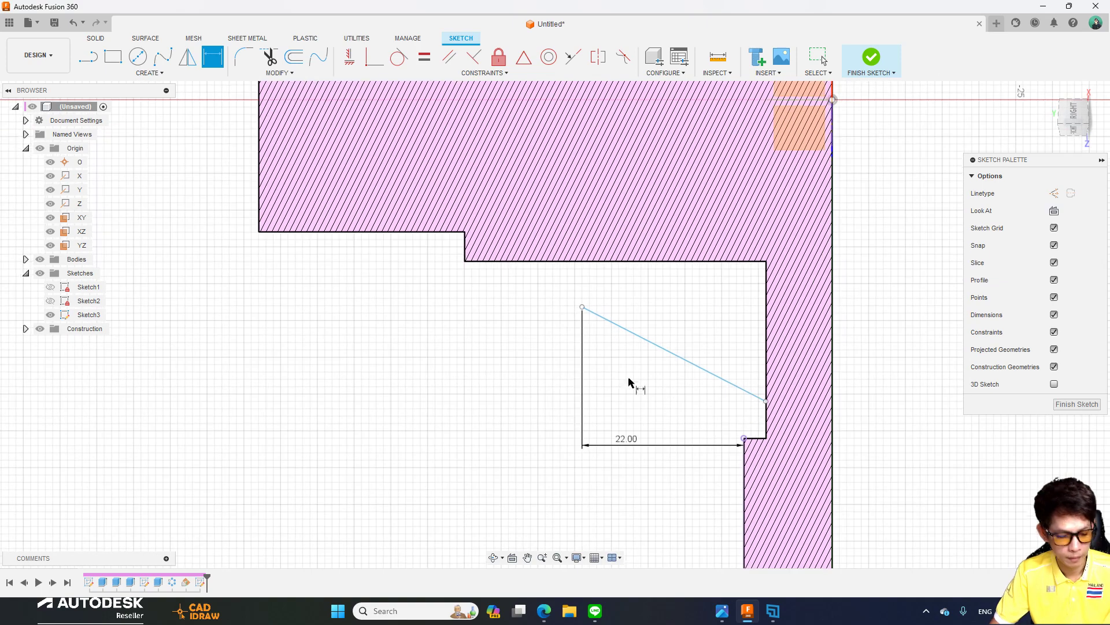
{"action": "scroll", "coordinate": [668, 394], "scroll_direction": "up", "scroll_amount": 2}
{"action": "left_click_drag", "start_coordinate": [582, 307], "coordinate": [582, 256]}
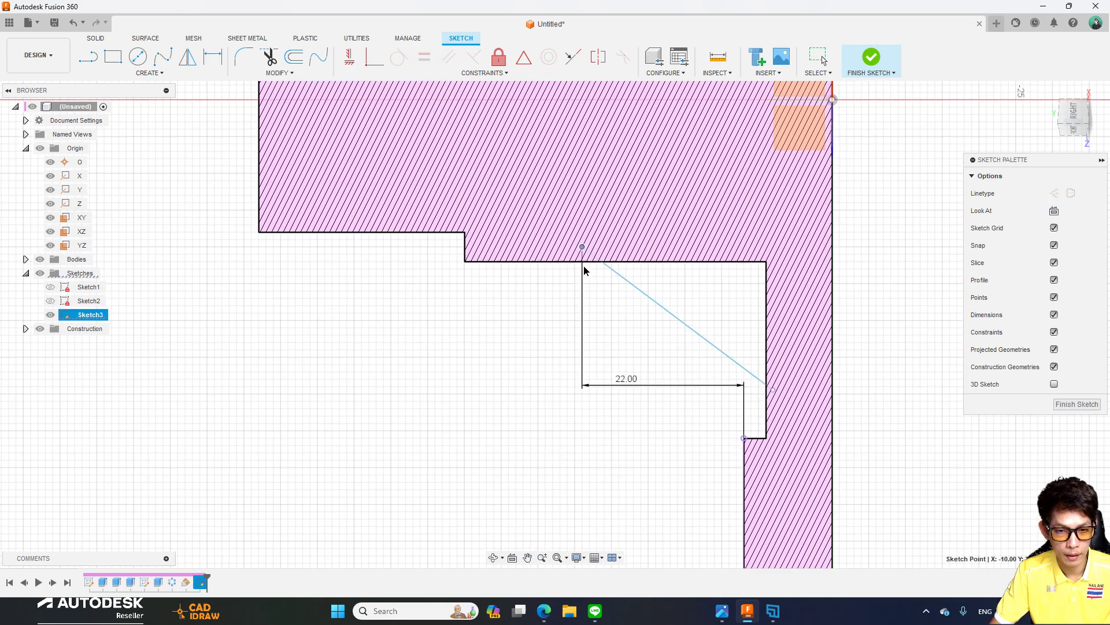
{"action": "scroll", "coordinate": [582, 279], "scroll_direction": "up", "scroll_amount": 2}
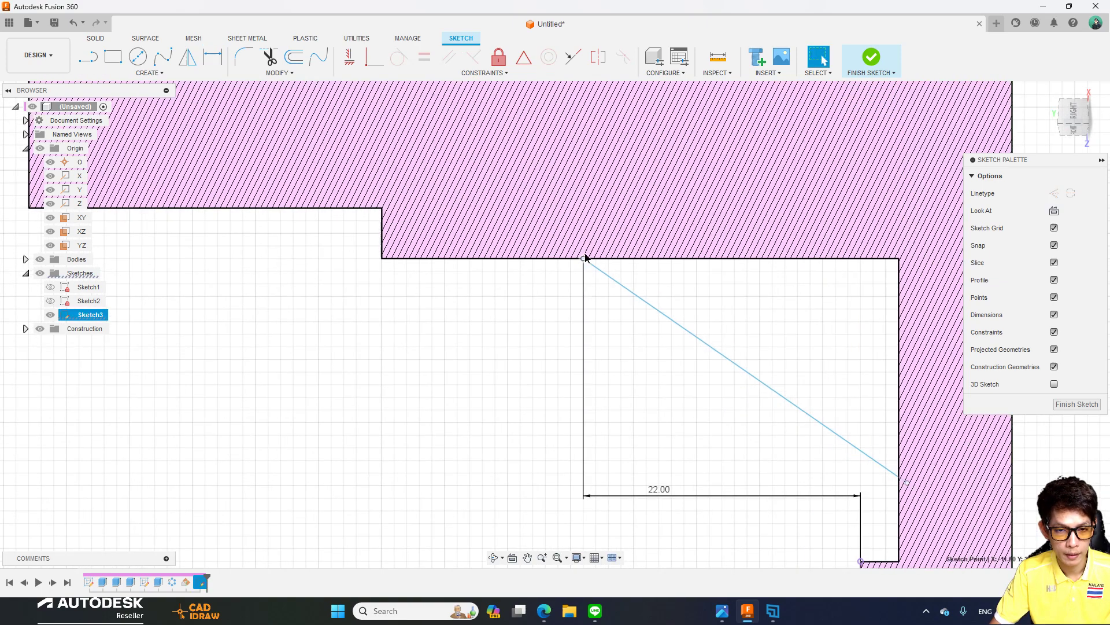
{"action": "left_click_drag", "start_coordinate": [586, 282], "coordinate": [585, 240]}
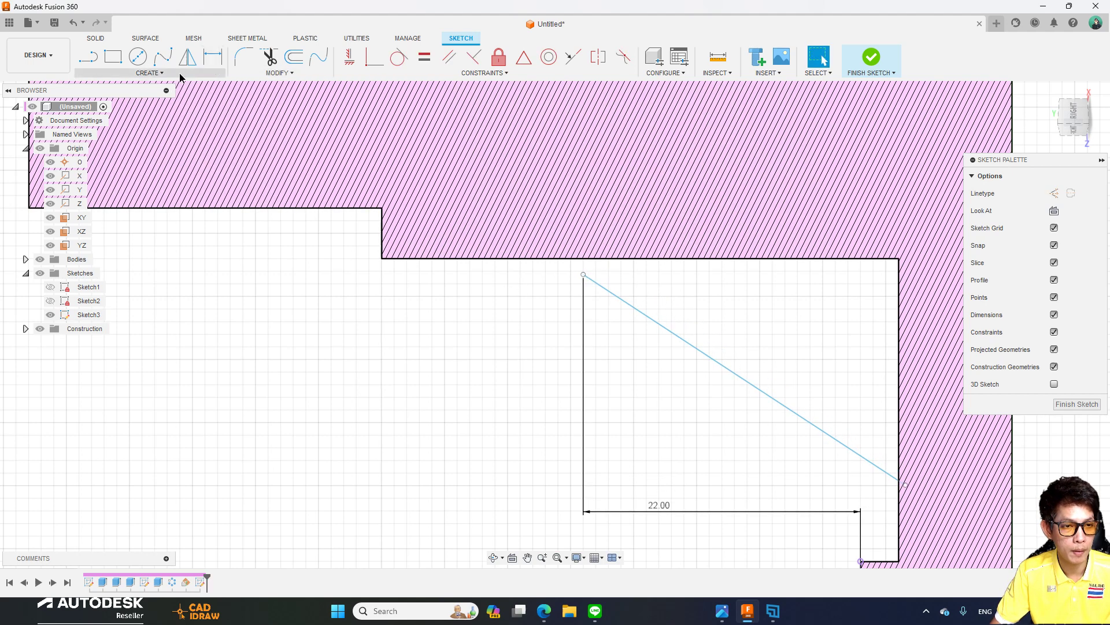
Project the step's bottom edge into Sketch3.
{"action": "left_click", "coordinate": [150, 73]}
{"action": "left_click", "coordinate": [180, 248]}
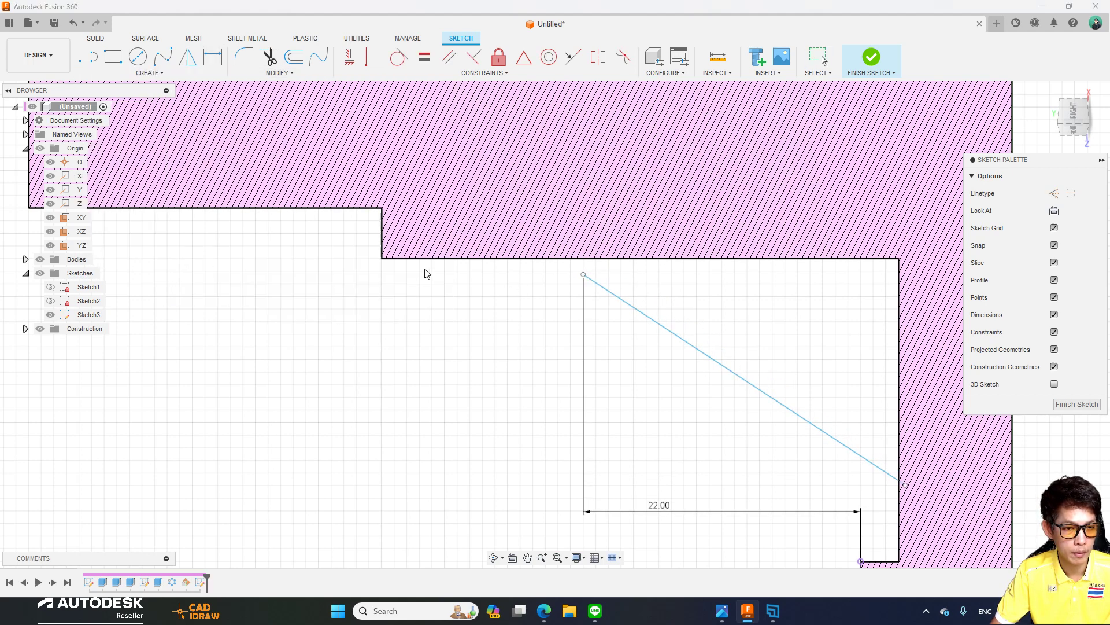
{"action": "left_click", "coordinate": [508, 259]}
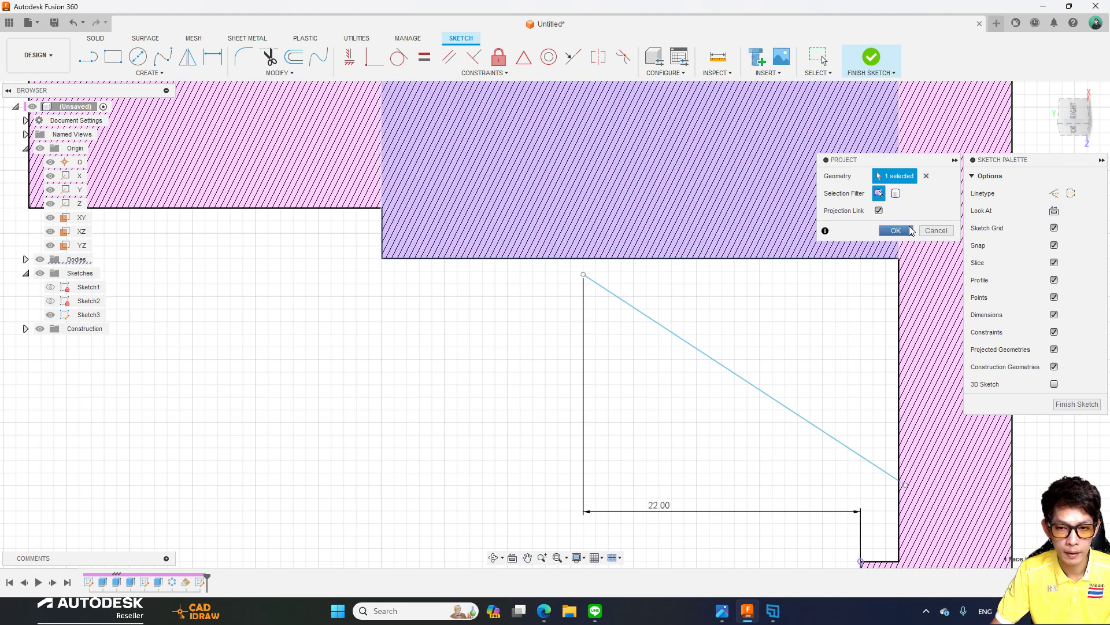
Finish the projection and level the line's top end with the step's corner point.
{"action": "left_click", "coordinate": [896, 230]}
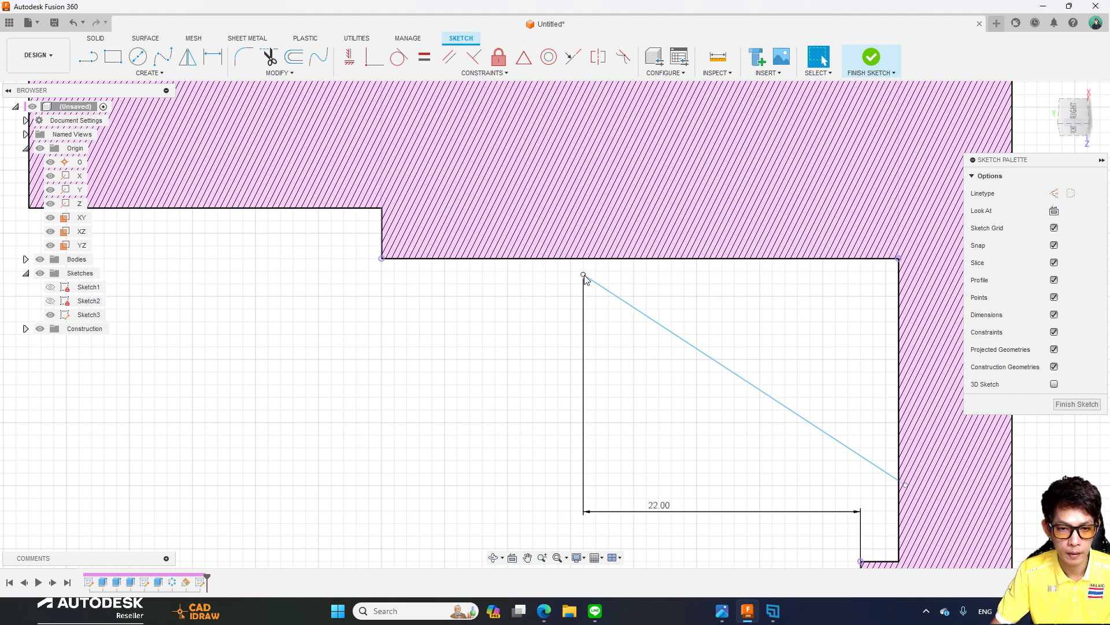
{"action": "left_click_drag", "start_coordinate": [583, 275], "coordinate": [584, 259]}
{"action": "key", "text": "ctrl+z"}
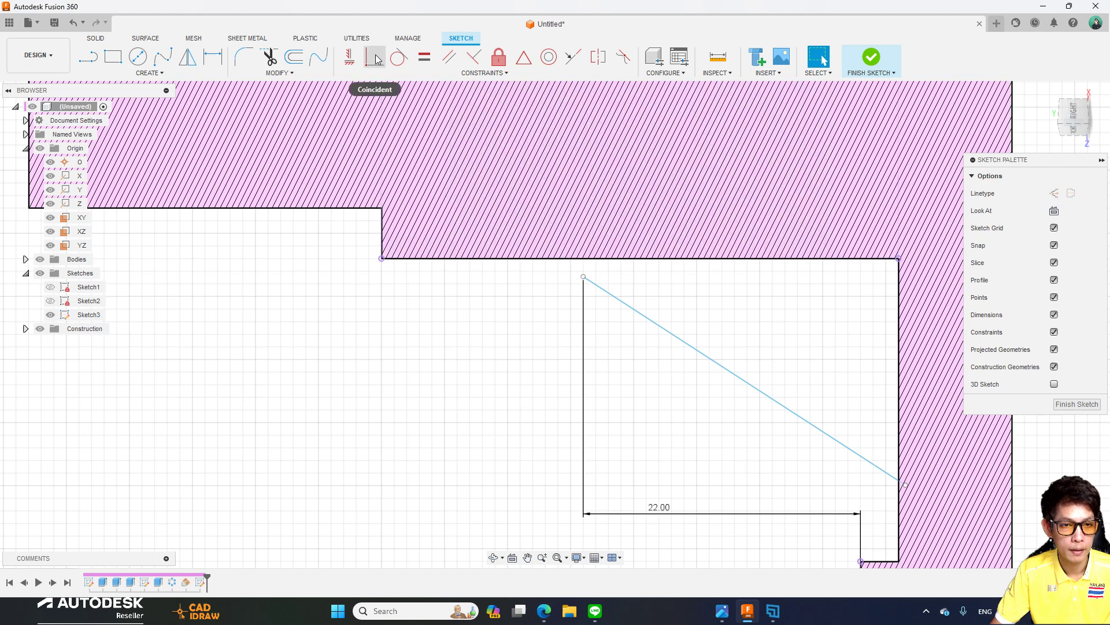
{"action": "left_click", "coordinate": [374, 57]}
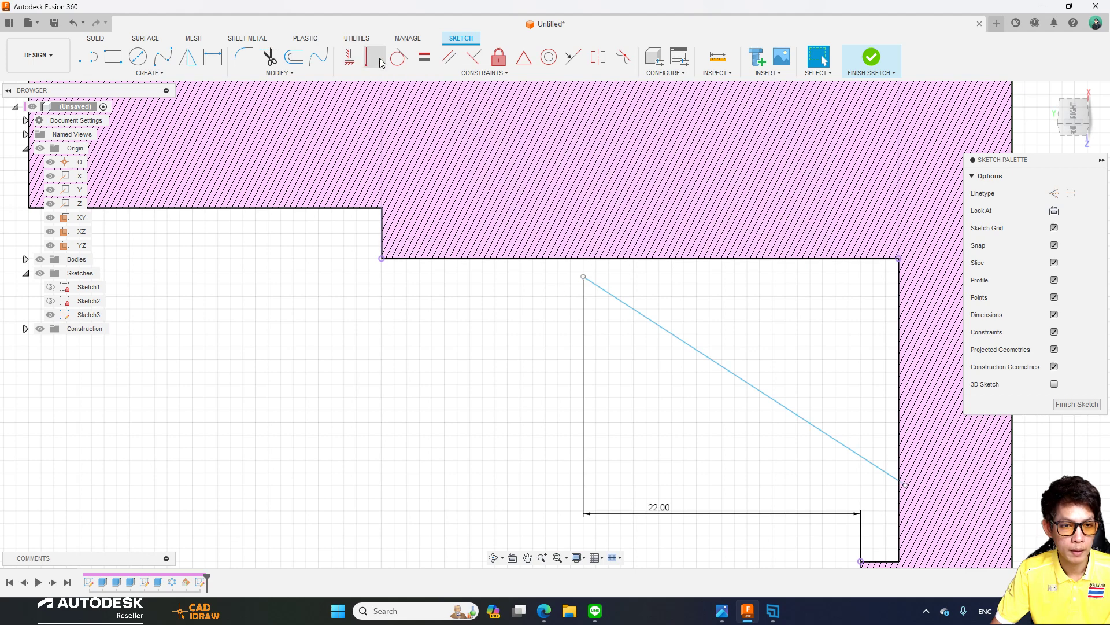
{"action": "left_click", "coordinate": [584, 277]}
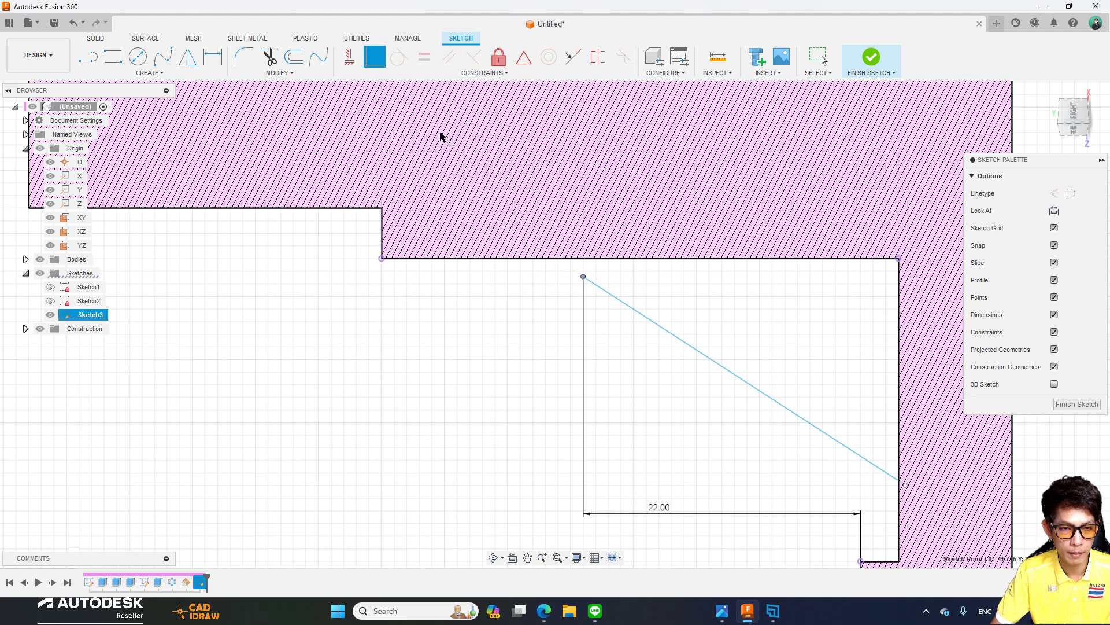
{"action": "left_click", "coordinate": [367, 68]}
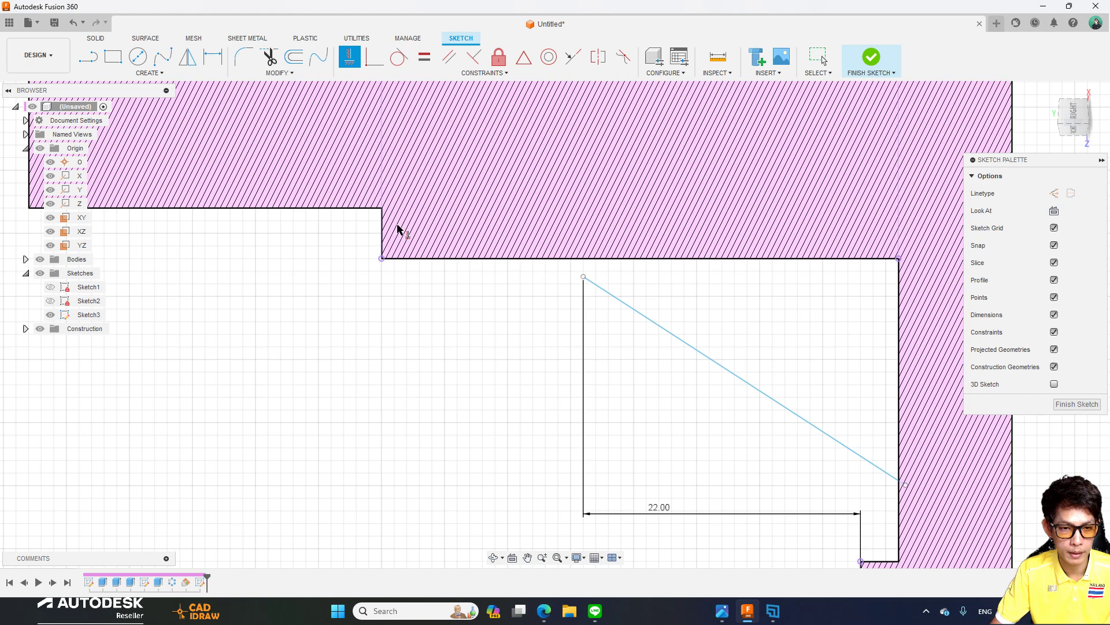
{"action": "left_click", "coordinate": [382, 259]}
{"action": "left_click", "coordinate": [584, 279]}
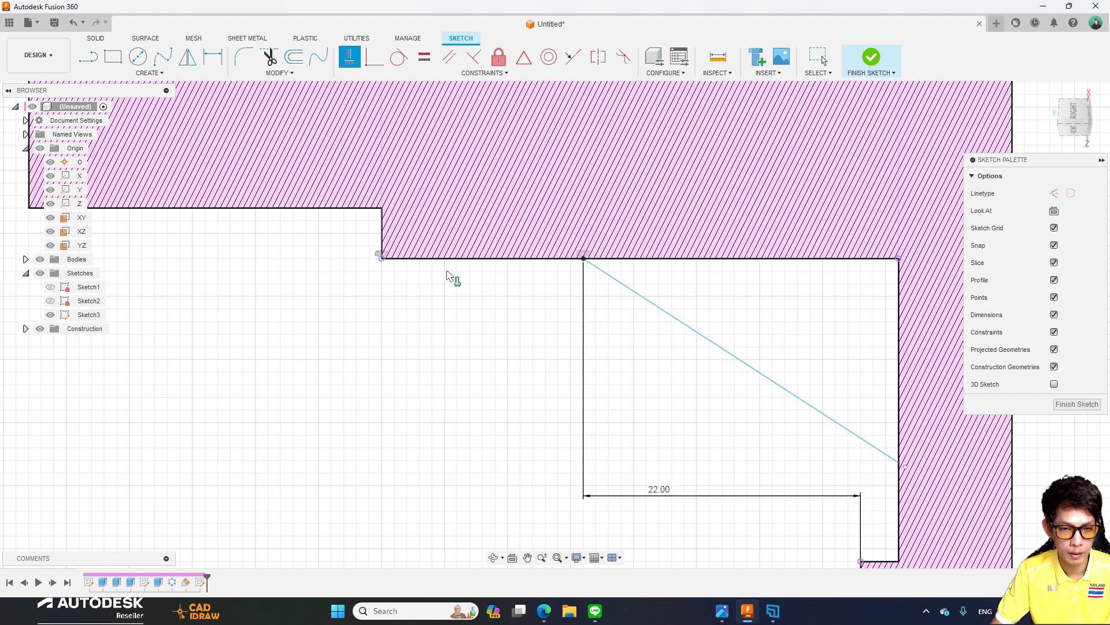
{"action": "right_click", "coordinate": [454, 272]}
{"action": "left_click", "coordinate": [489, 273]}
Move the 22.00 dimension above the profile and slide the line's lower end down the flange face.
{"action": "left_click_drag", "start_coordinate": [660, 489], "coordinate": [585, 308]}
{"action": "scroll", "coordinate": [636, 312], "scroll_direction": "down", "scroll_amount": 2}
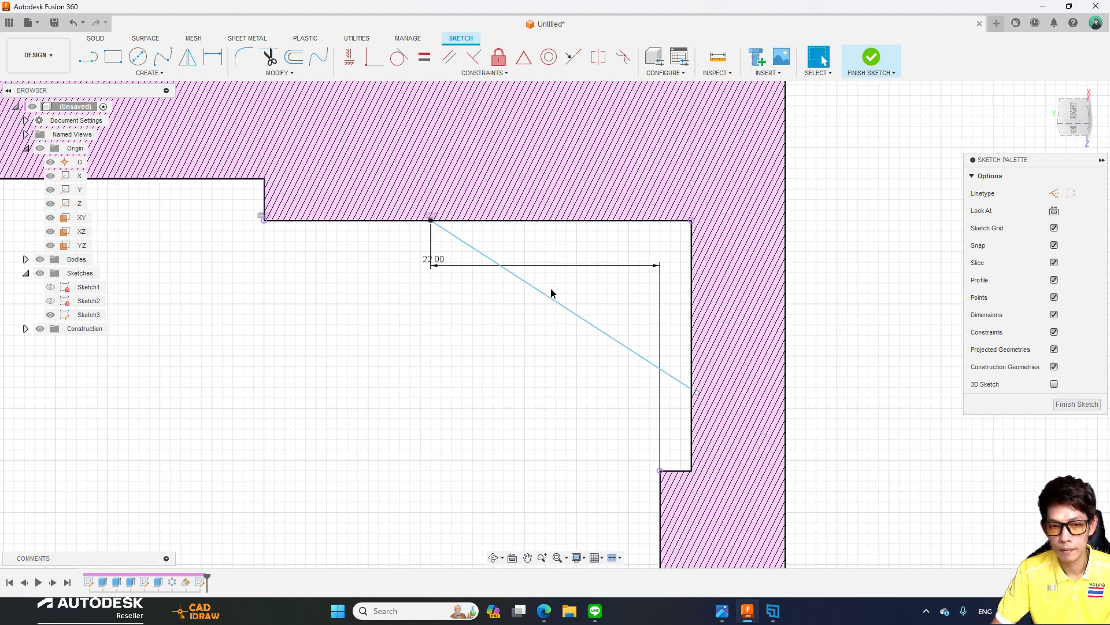
{"action": "left_click_drag", "start_coordinate": [442, 263], "coordinate": [557, 155]}
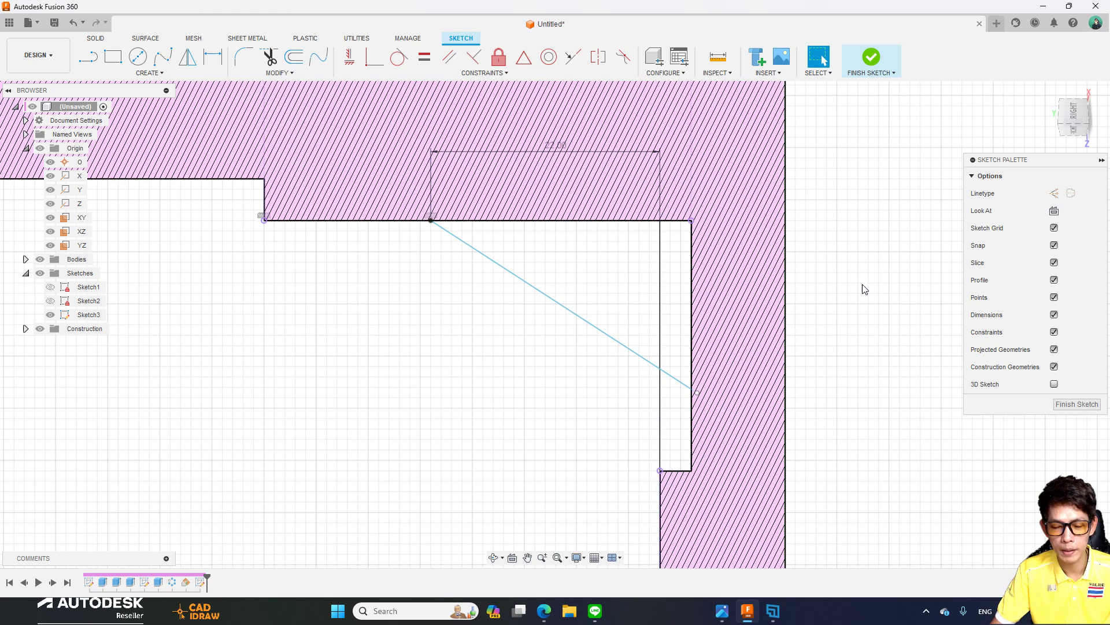
{"action": "scroll", "coordinate": [666, 297], "scroll_direction": "down", "scroll_amount": 1}
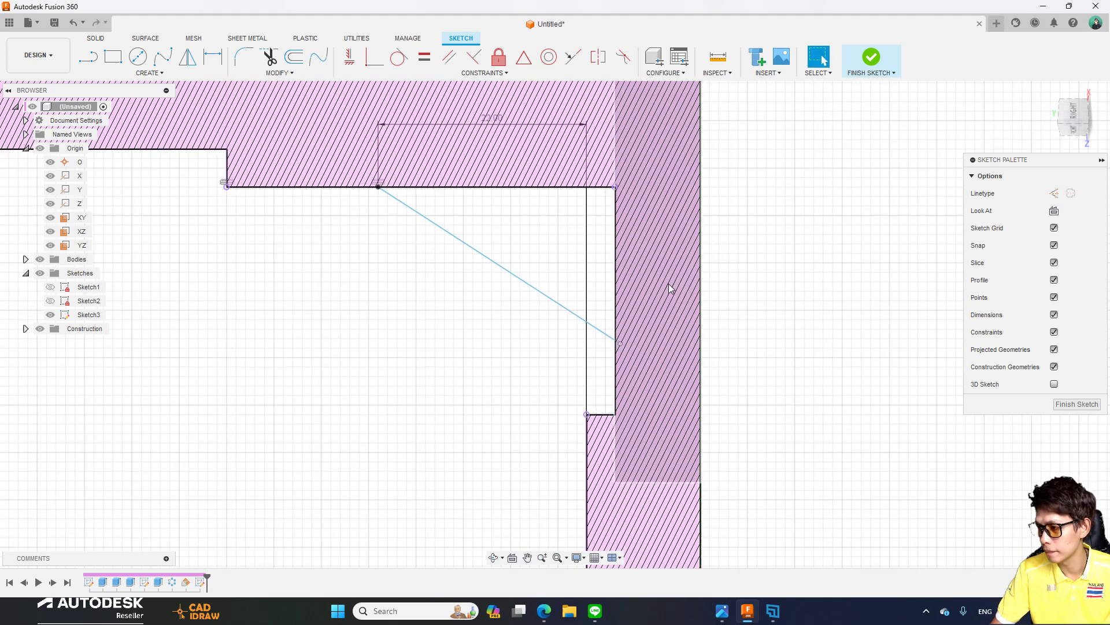
{"action": "scroll", "coordinate": [673, 283], "scroll_direction": "up", "scroll_amount": 2}
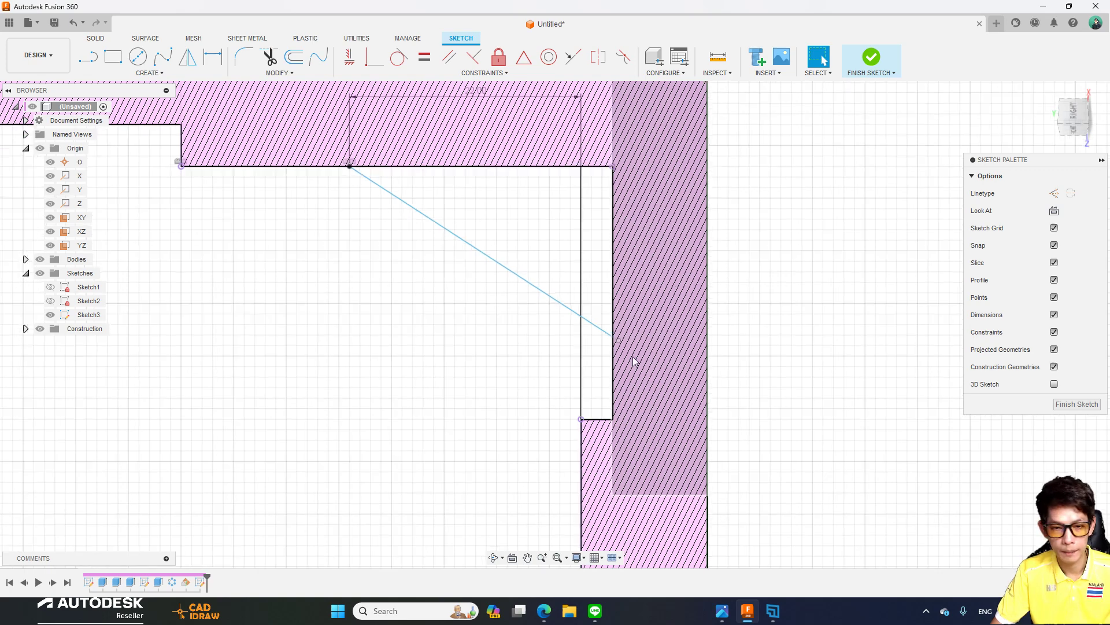
{"action": "left_click_drag", "start_coordinate": [615, 340], "coordinate": [612, 371]}
{"action": "scroll", "coordinate": [486, 158], "scroll_direction": "down", "scroll_amount": 1}
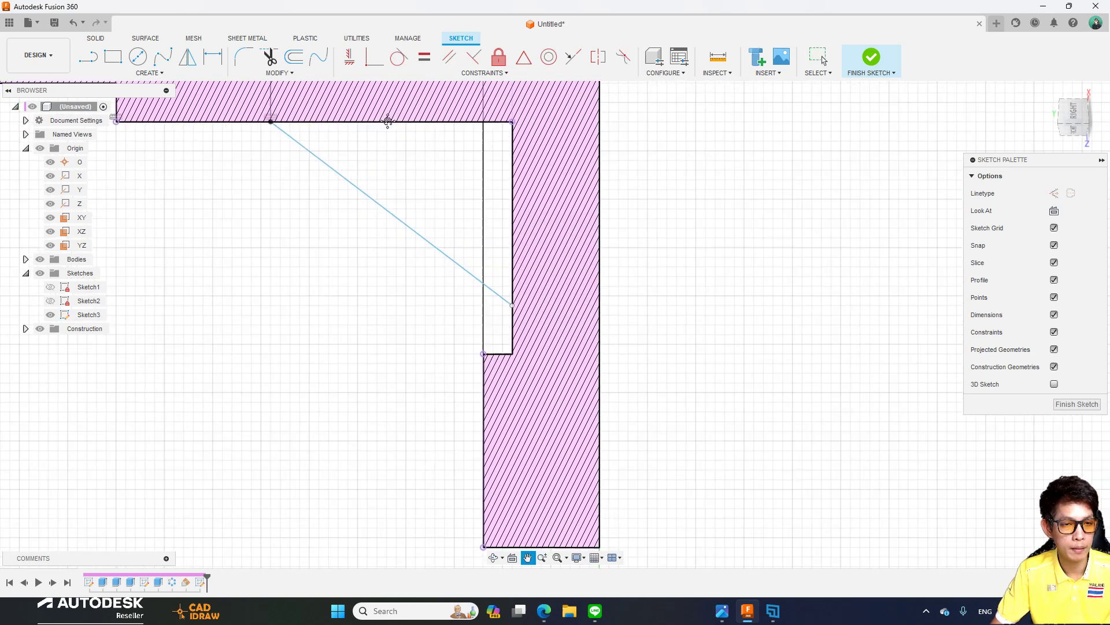
{"action": "middle_click_drag", "start_coordinate": [494, 234], "coordinate": [557, 266]}
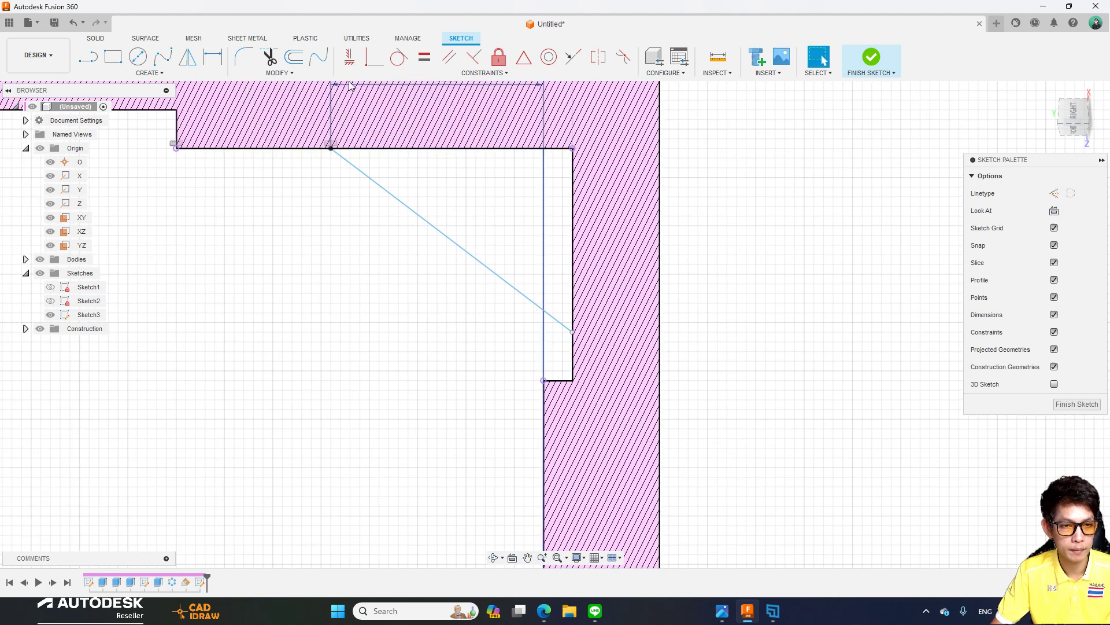
Make the line's lower end coincident with the top corner, then undo that wrong snap.
{"action": "left_click", "coordinate": [374, 56]}
{"action": "left_click", "coordinate": [573, 333]}
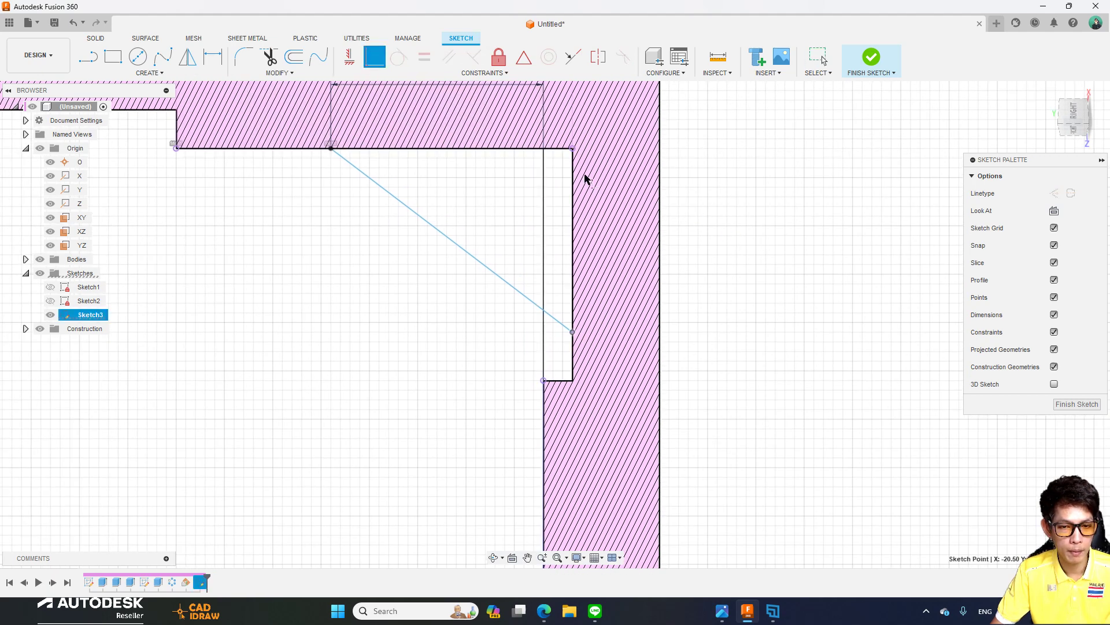
{"action": "left_click", "coordinate": [572, 149]}
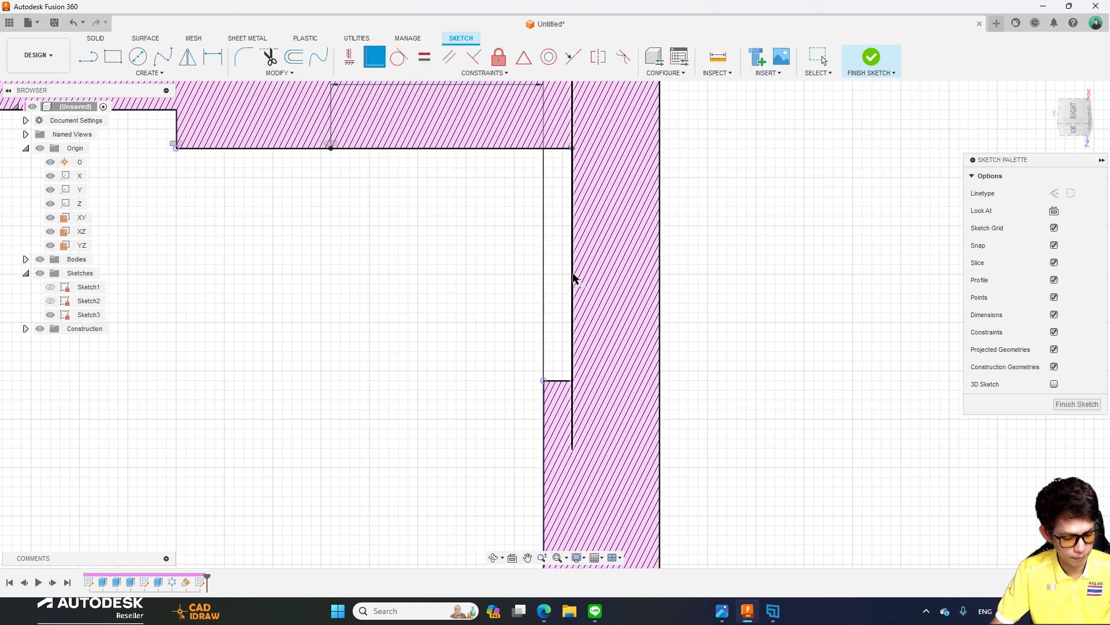
{"action": "key", "text": "Escape"}
{"action": "scroll", "coordinate": [717, 218], "scroll_direction": "down", "scroll_amount": 1}
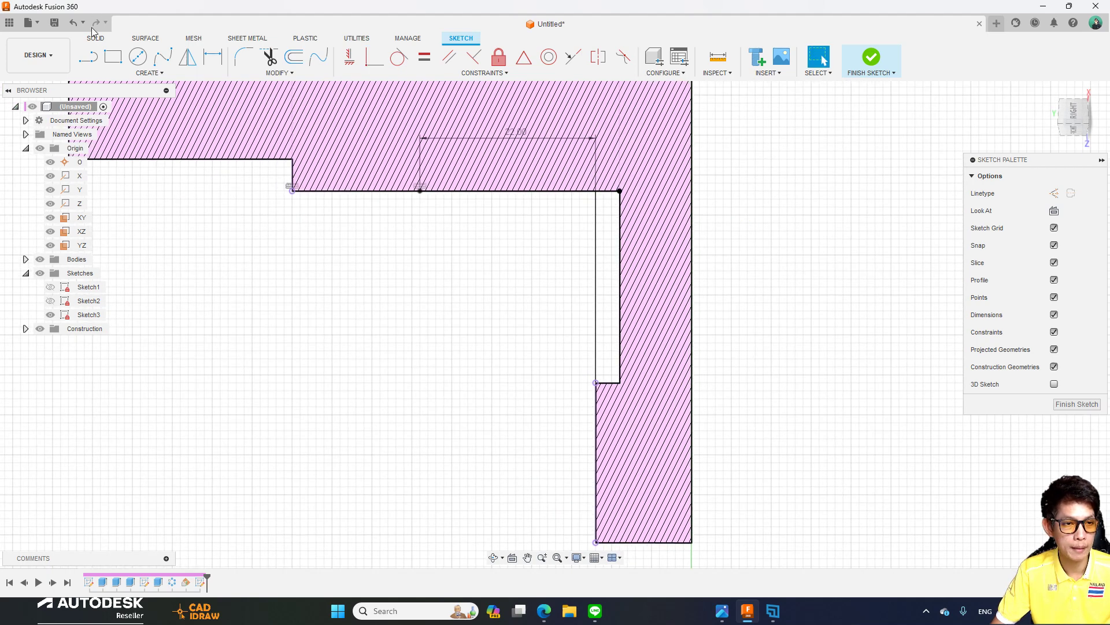
{"action": "left_click", "coordinate": [74, 27]}
{"action": "scroll", "coordinate": [746, 381], "scroll_direction": "up", "scroll_amount": 1}
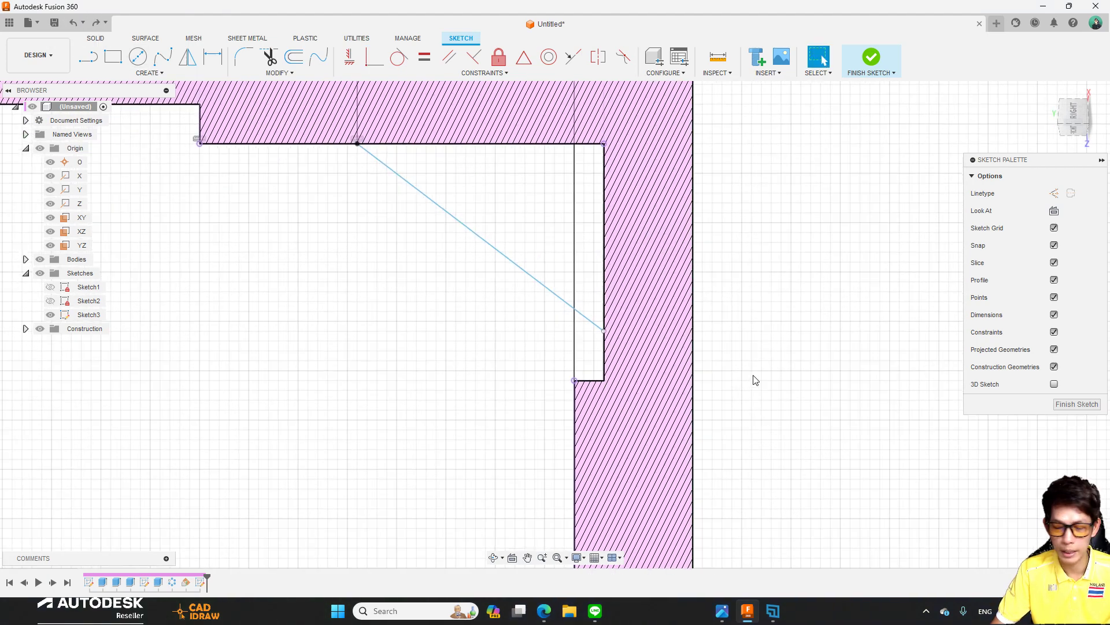
{"action": "scroll", "coordinate": [712, 365], "scroll_direction": "up", "scroll_amount": 1}
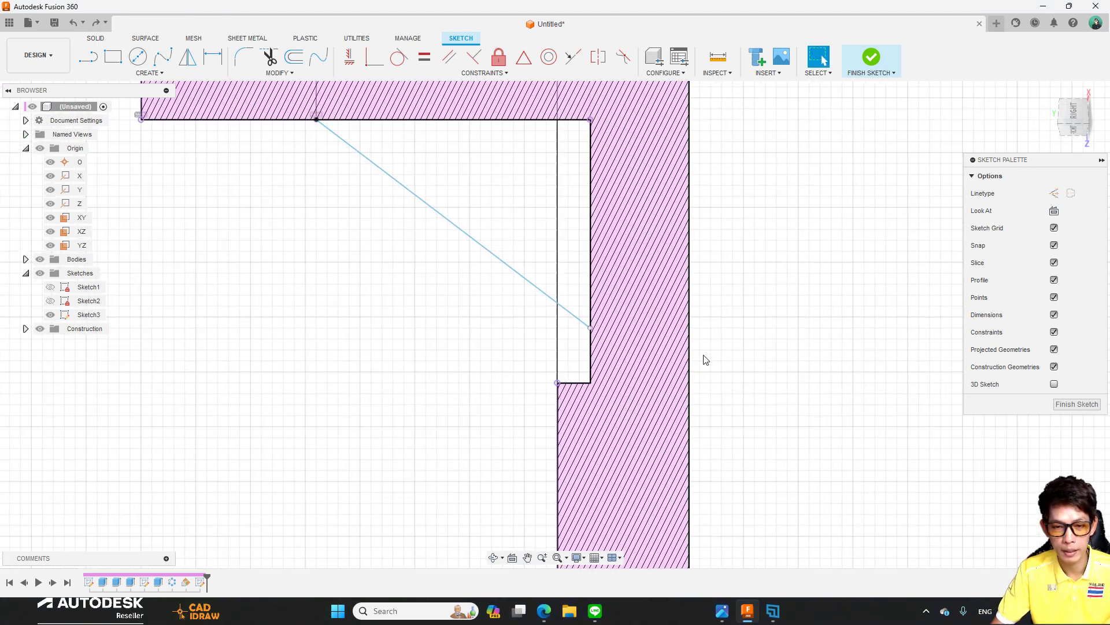
Drag the diagonal line's lower endpoint onto the step's inner corner point.
{"action": "left_click", "coordinate": [602, 338]}
{"action": "left_click_drag", "start_coordinate": [602, 338], "coordinate": [602, 349]}
{"action": "left_click", "coordinate": [880, 317]}
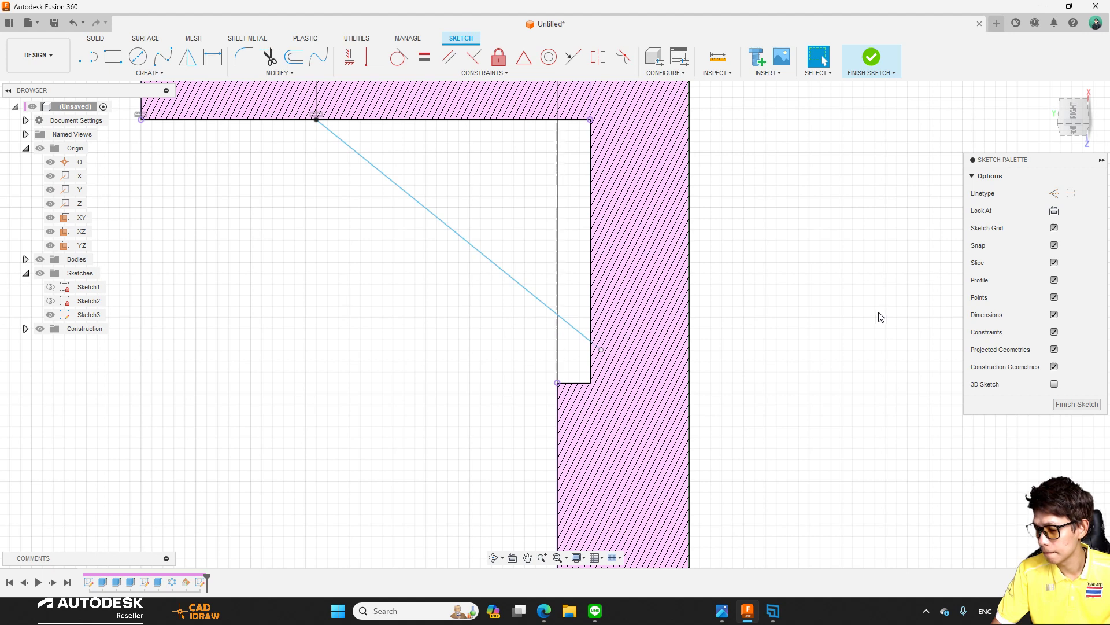
{"action": "middle_click_drag", "start_coordinate": [809, 315], "coordinate": [850, 234]}
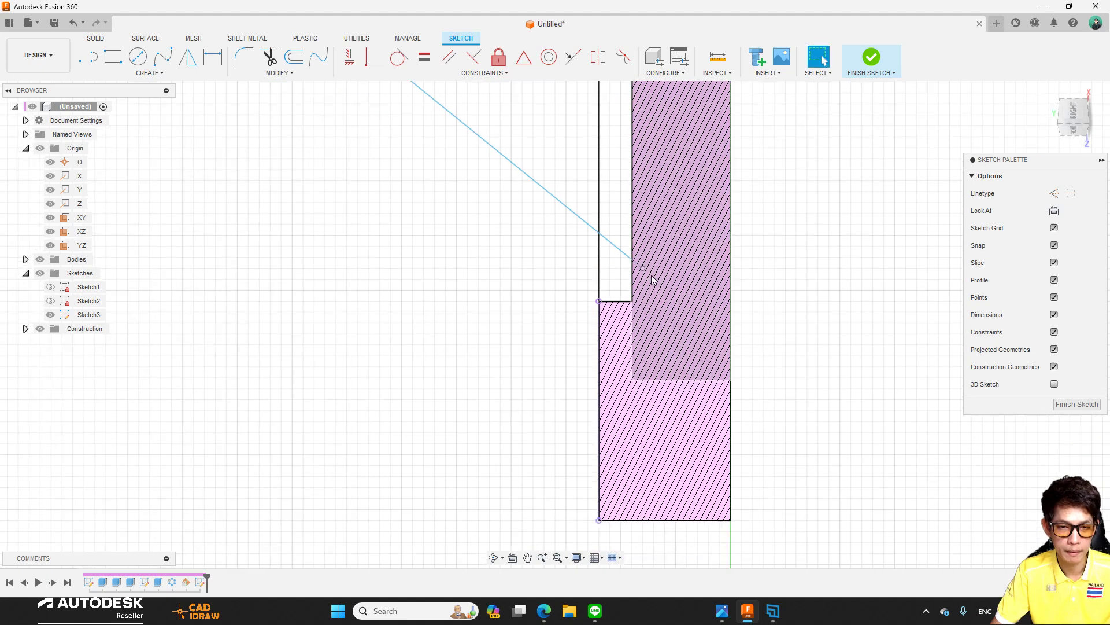
{"action": "key", "text": "Escape"}
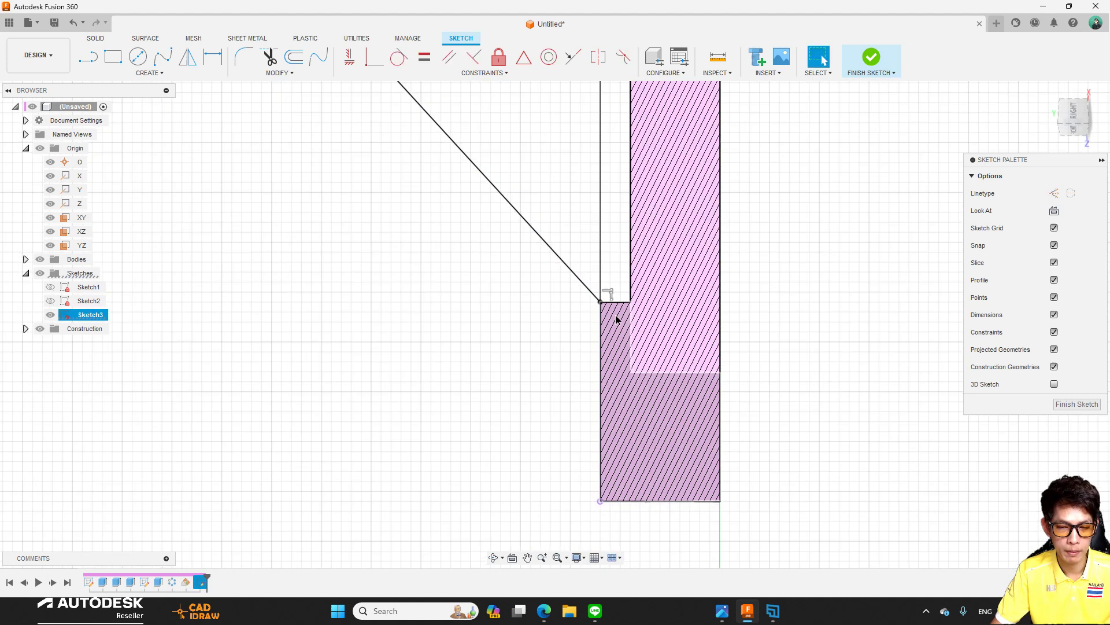
{"action": "scroll", "coordinate": [604, 307], "scroll_direction": "down", "scroll_amount": 3}
{"action": "scroll", "coordinate": [604, 307], "scroll_direction": "down", "scroll_amount": 2}
{"action": "scroll", "coordinate": [759, 300], "scroll_direction": "down", "scroll_amount": 1}
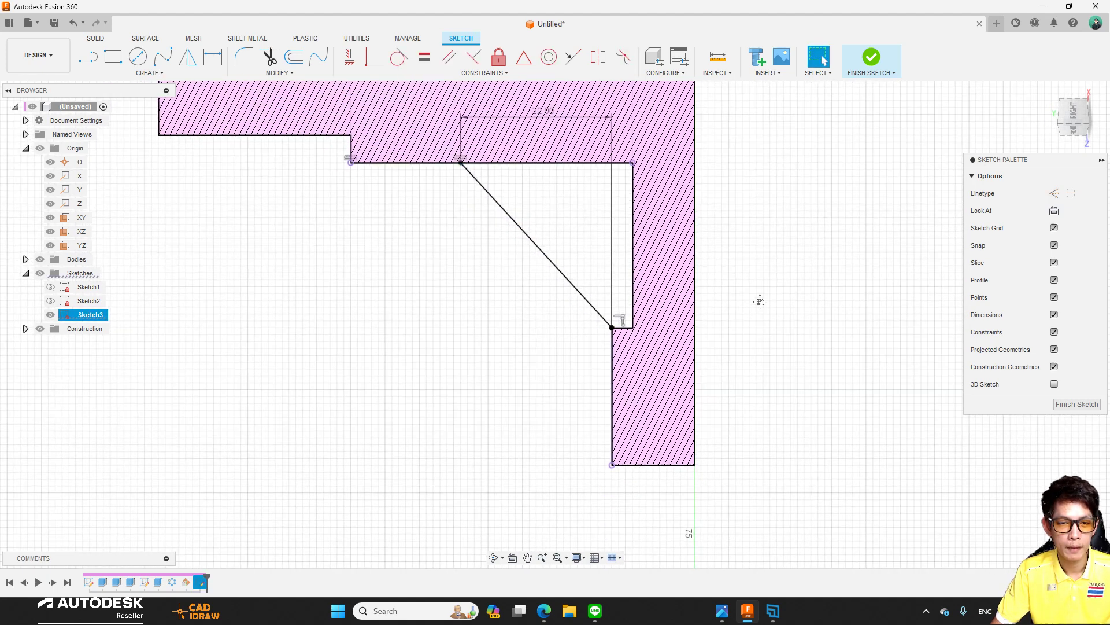
{"action": "middle_click_drag", "start_coordinate": [760, 300], "coordinate": [746, 381]}
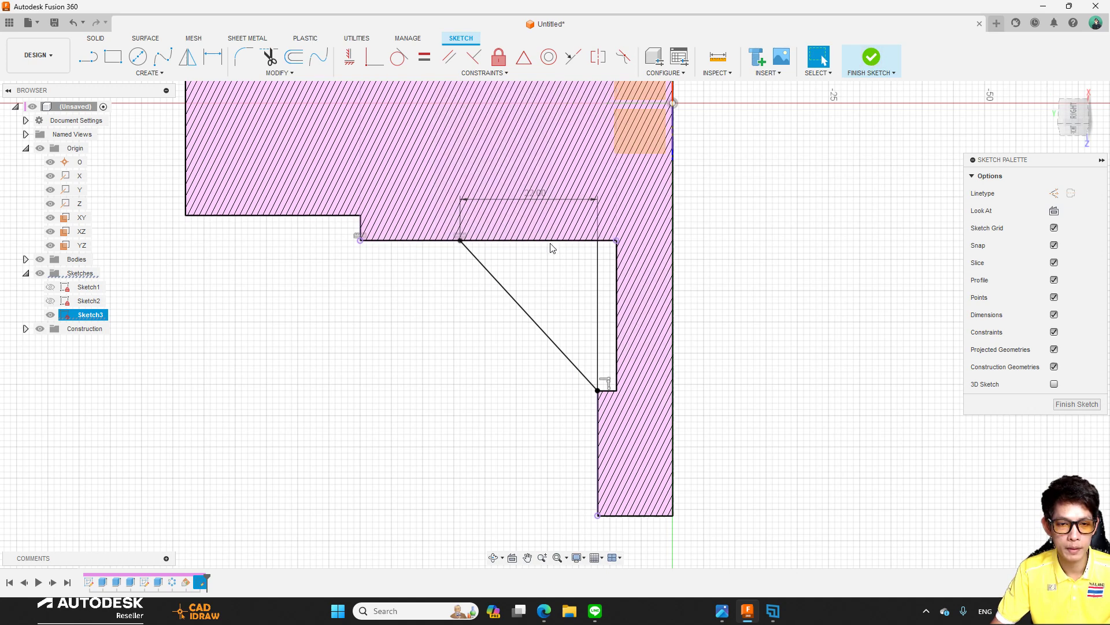
Finish Sketch3 and return to the home isometric view.
{"action": "left_click", "coordinate": [861, 74]}
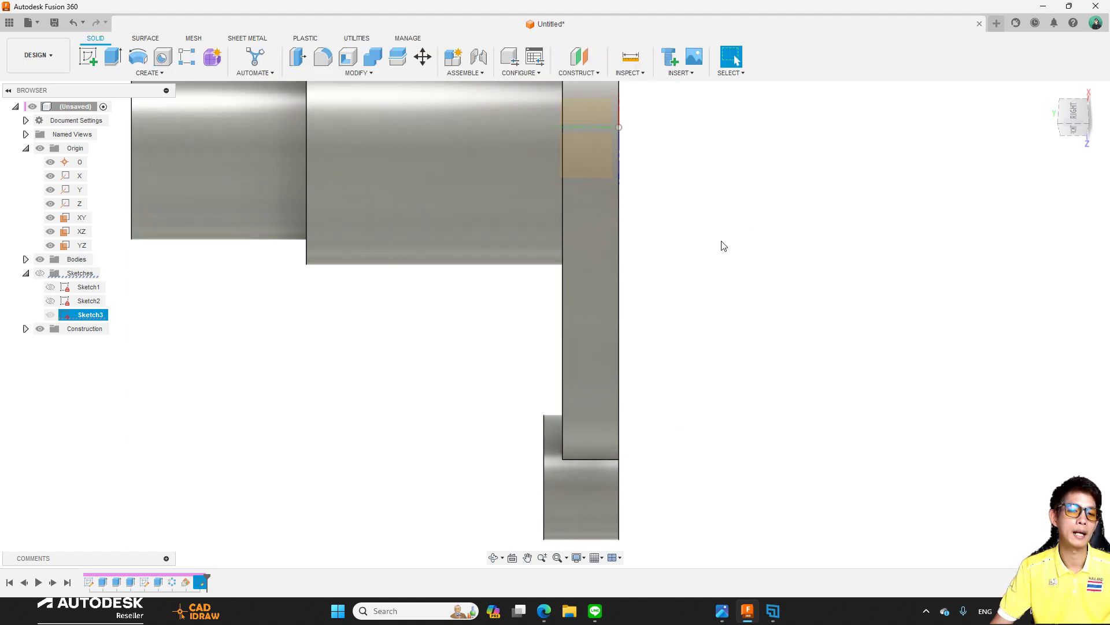
{"action": "left_click", "coordinate": [1047, 99]}
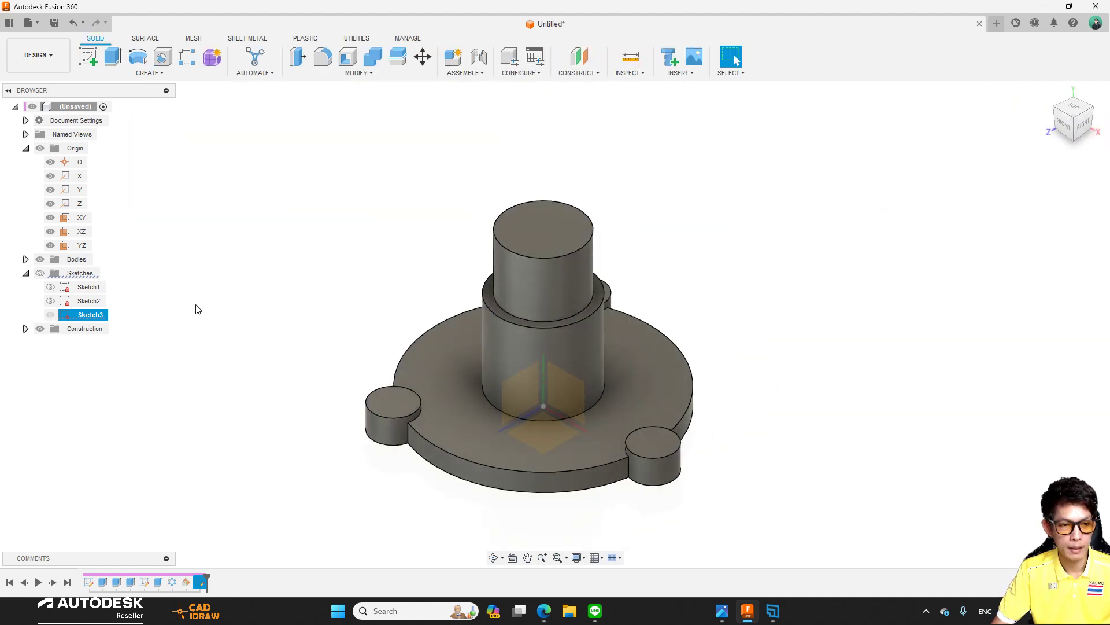
{"action": "left_click", "coordinate": [306, 257]}
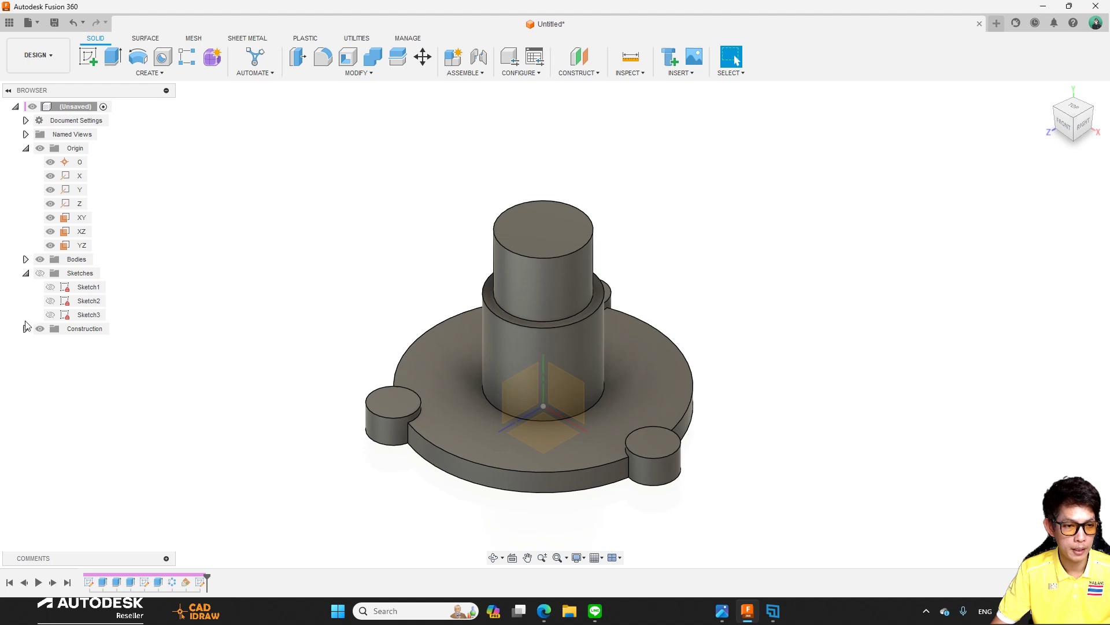
Make the Sketches folder and Sketch3 visible, framing the line between lug and shaft.
{"action": "left_click", "coordinate": [40, 273]}
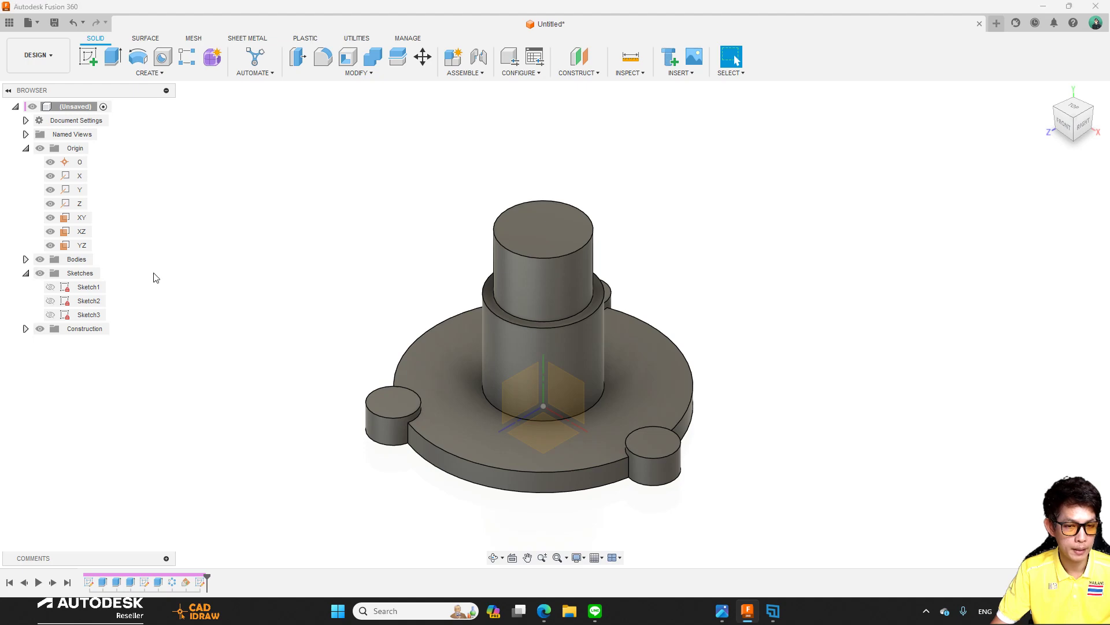
{"action": "left_click", "coordinate": [50, 314]}
{"action": "scroll", "coordinate": [446, 393], "scroll_direction": "up", "scroll_amount": 3}
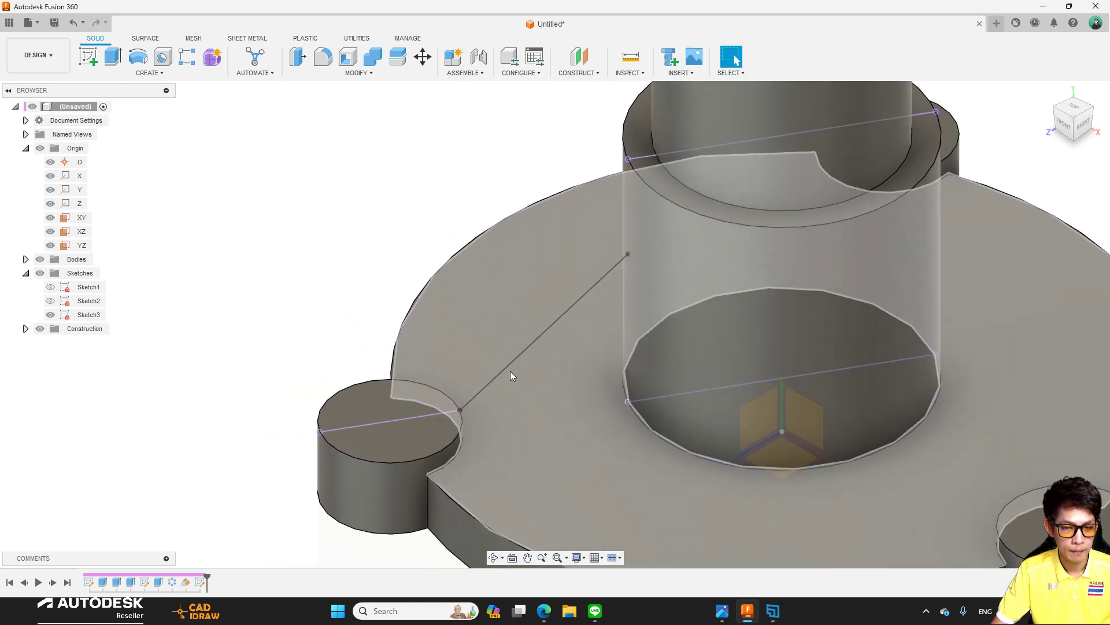
{"action": "middle_click_drag", "start_coordinate": [449, 402], "coordinate": [384, 224], "text": "shift"}
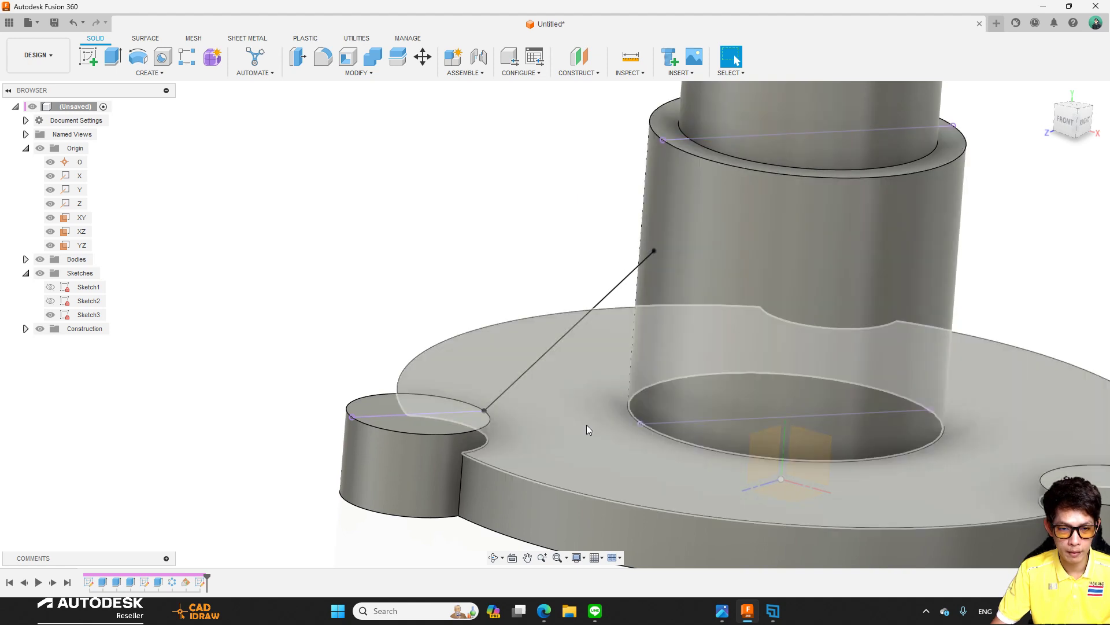
{"action": "middle_click_drag", "start_coordinate": [314, 255], "coordinate": [279, 206], "text": "shift"}
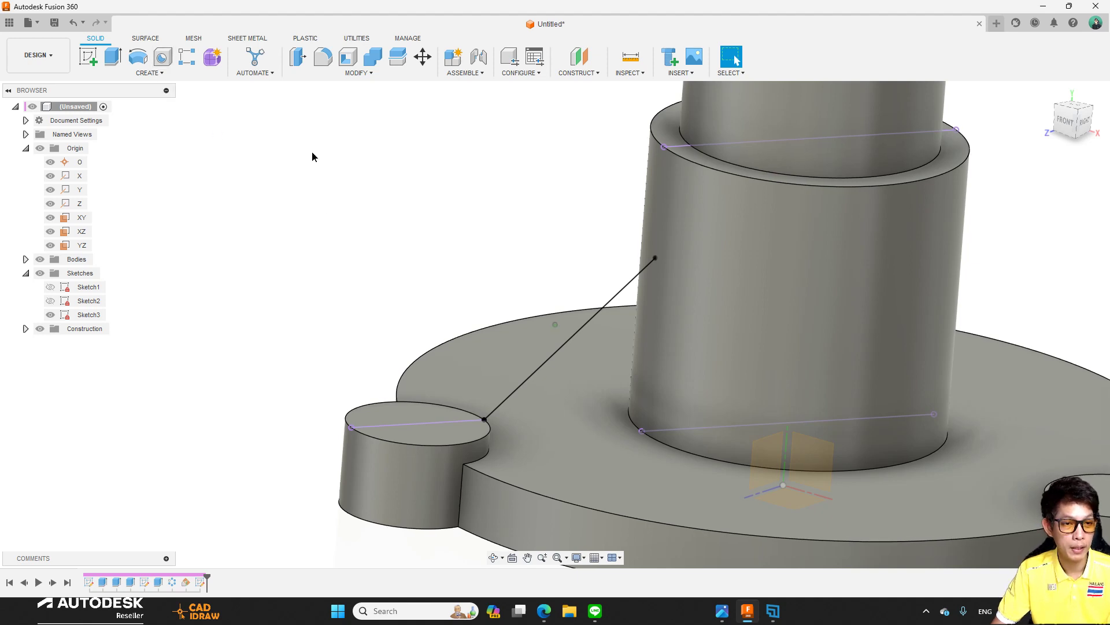
{"action": "middle_click_drag", "start_coordinate": [313, 156], "coordinate": [278, 145], "text": "shift"}
Create a 6 mm thick rib from Sketch3's diagonal line.
{"action": "left_click", "coordinate": [163, 73]}
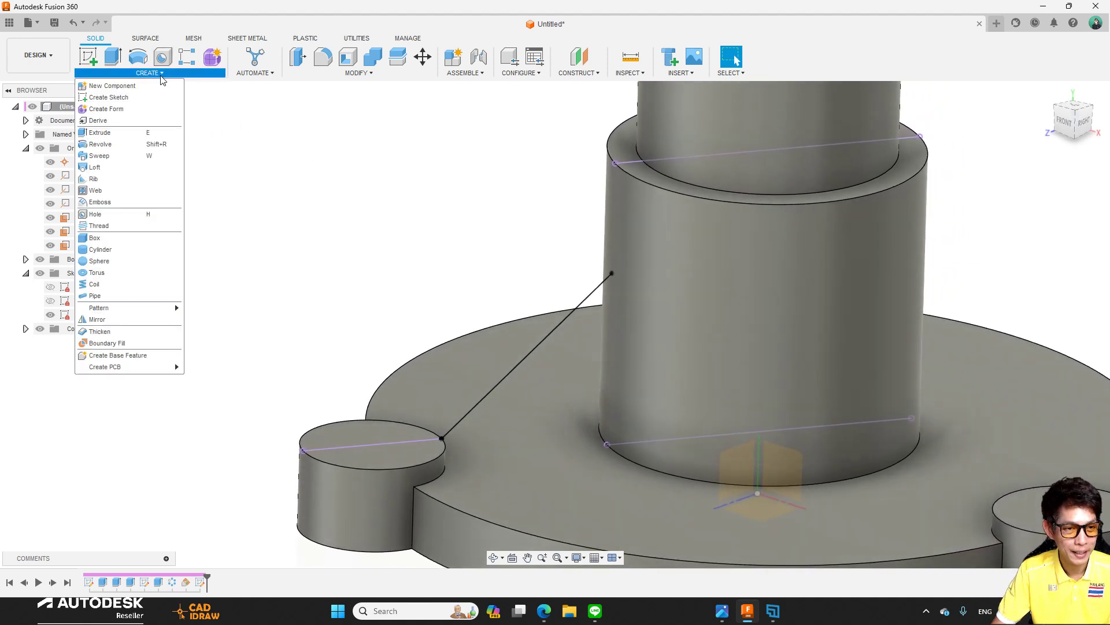
{"action": "left_click", "coordinate": [115, 176]}
{"action": "left_click", "coordinate": [555, 331]}
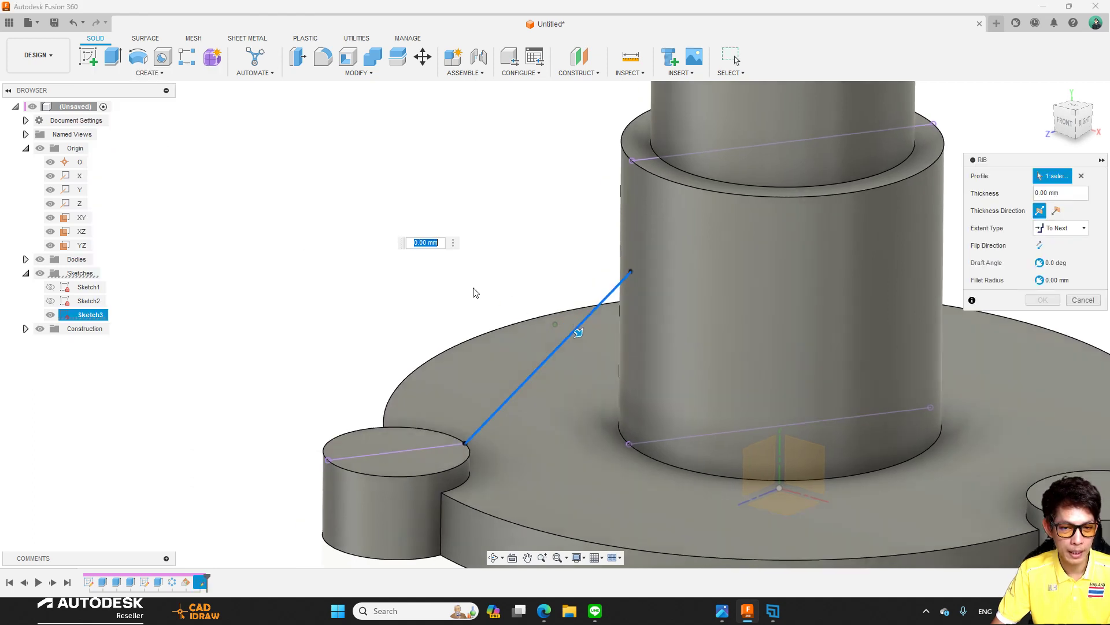
{"action": "middle_click_drag", "start_coordinate": [474, 293], "coordinate": [555, 301], "text": "shift"}
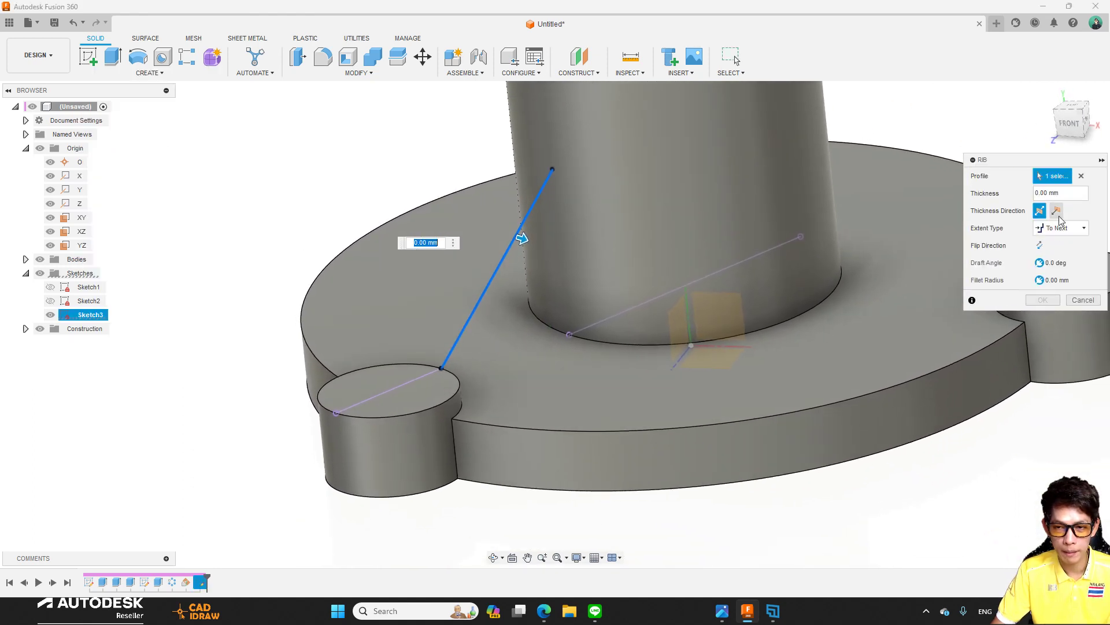
{"action": "left_click_drag", "start_coordinate": [1020, 162], "coordinate": [863, 122]}
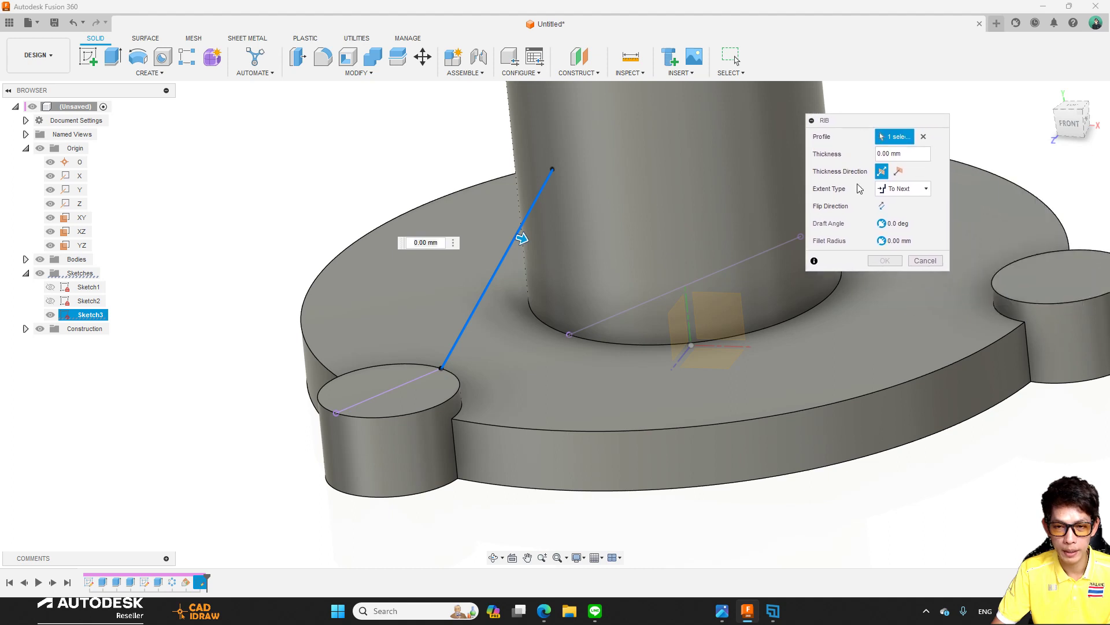
{"action": "double_click", "coordinate": [913, 154]}
{"action": "type", "text": "6"}
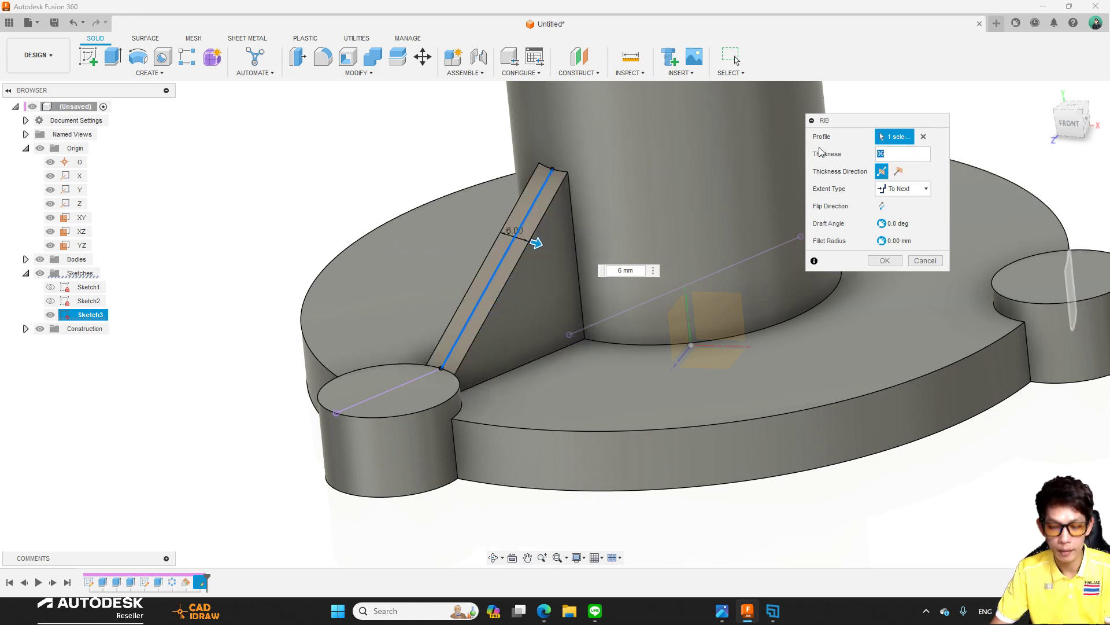
{"action": "mouse_move", "coordinate": [554, 202]}
{"action": "middle_mouse_down", "text": "shift"}
{"action": "mouse_move", "coordinate": [602, 202]}
{"action": "mouse_move", "coordinate": [604, 277]}
{"action": "middle_mouse_up", "text": "shift"}
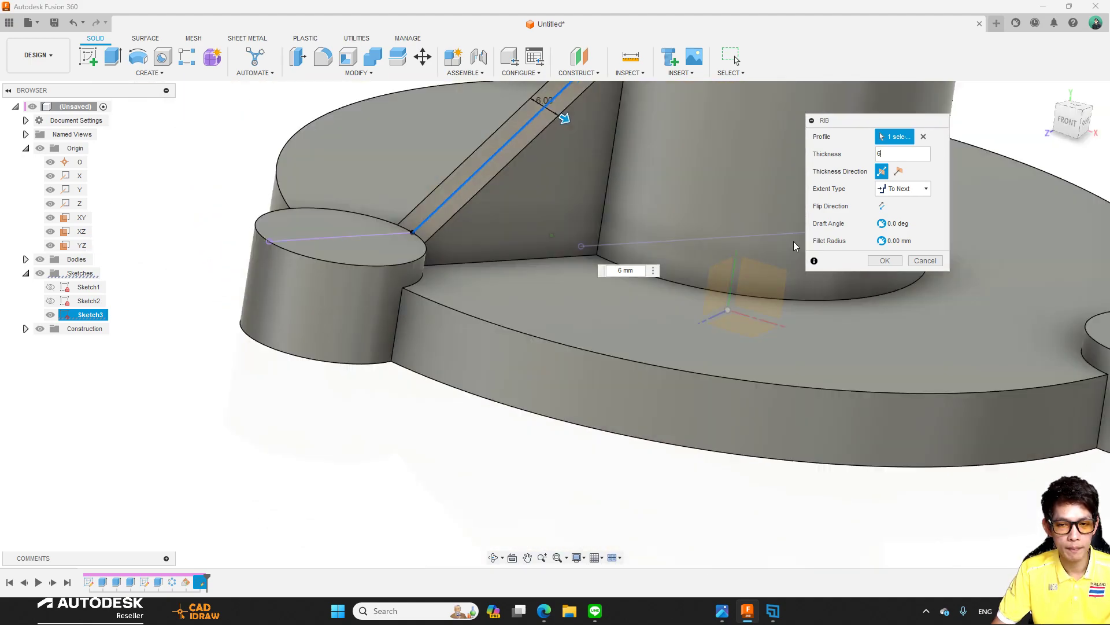
{"action": "left_click", "coordinate": [885, 261]}
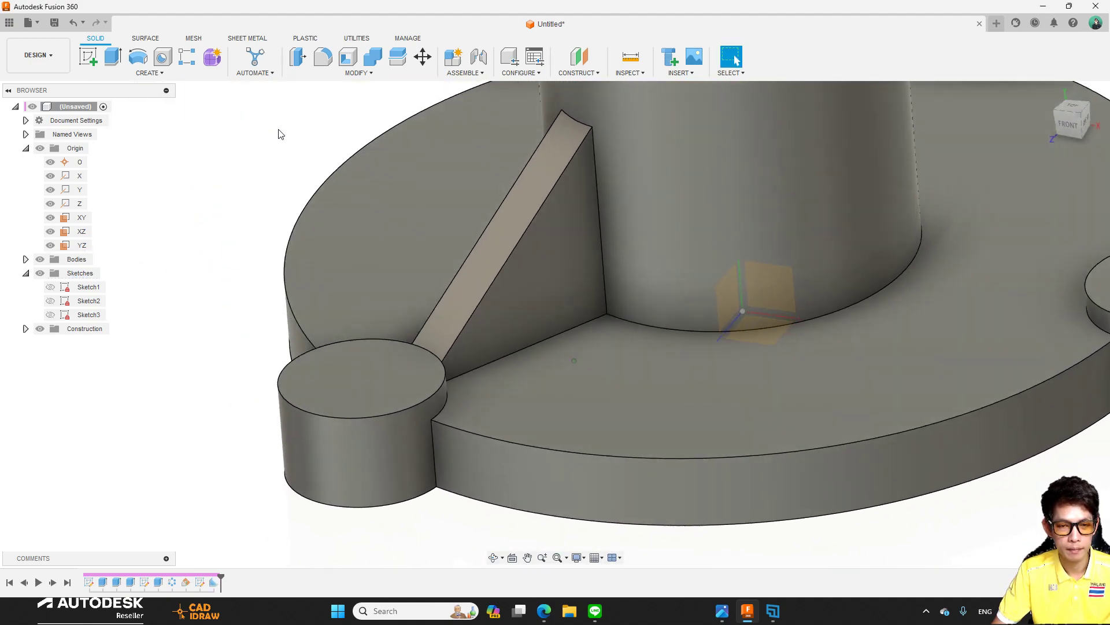
Look under the rib and browse the Modify, Assemble, Hole and Rectangular Pattern commands.
{"action": "middle_click_drag", "start_coordinate": [289, 150], "coordinate": [318, 83], "text": "shift"}
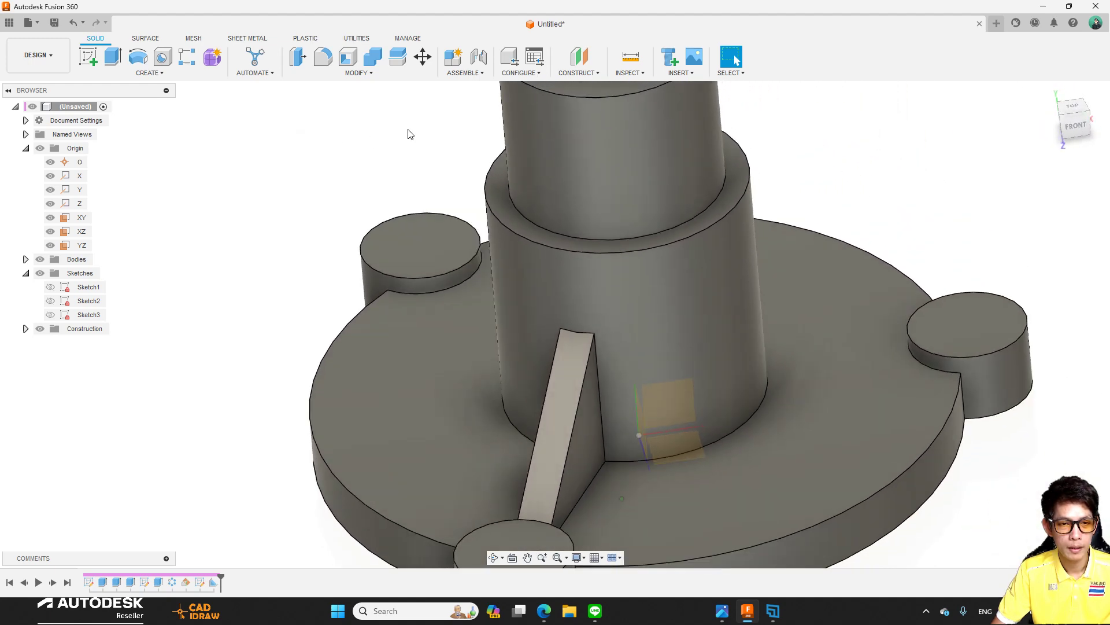
{"action": "left_click", "coordinate": [358, 73]}
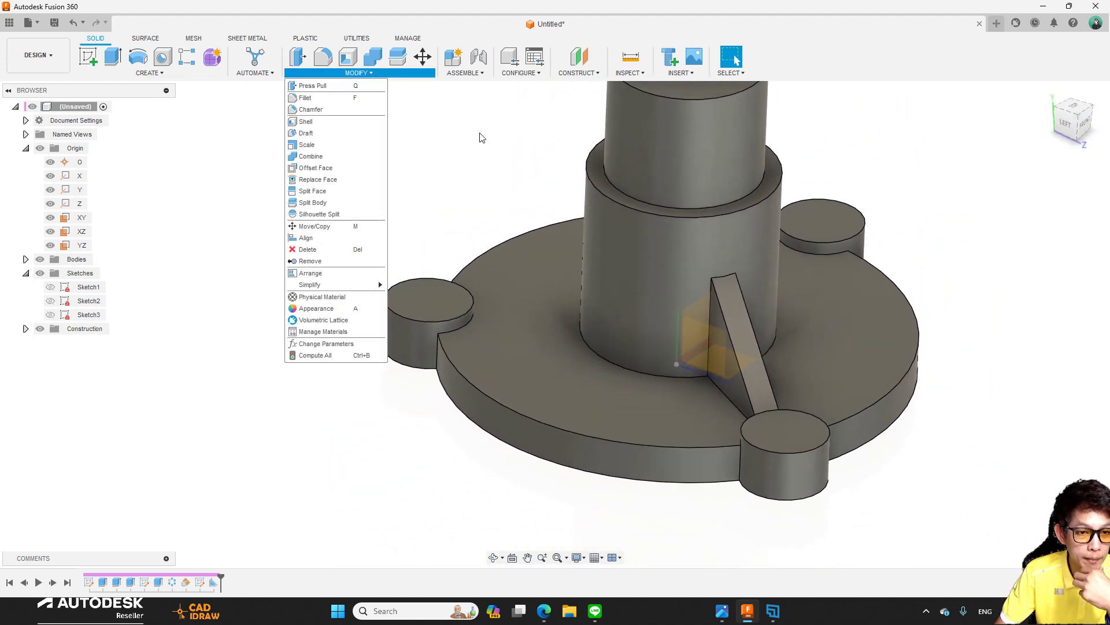
{"action": "left_click", "coordinate": [465, 73]}
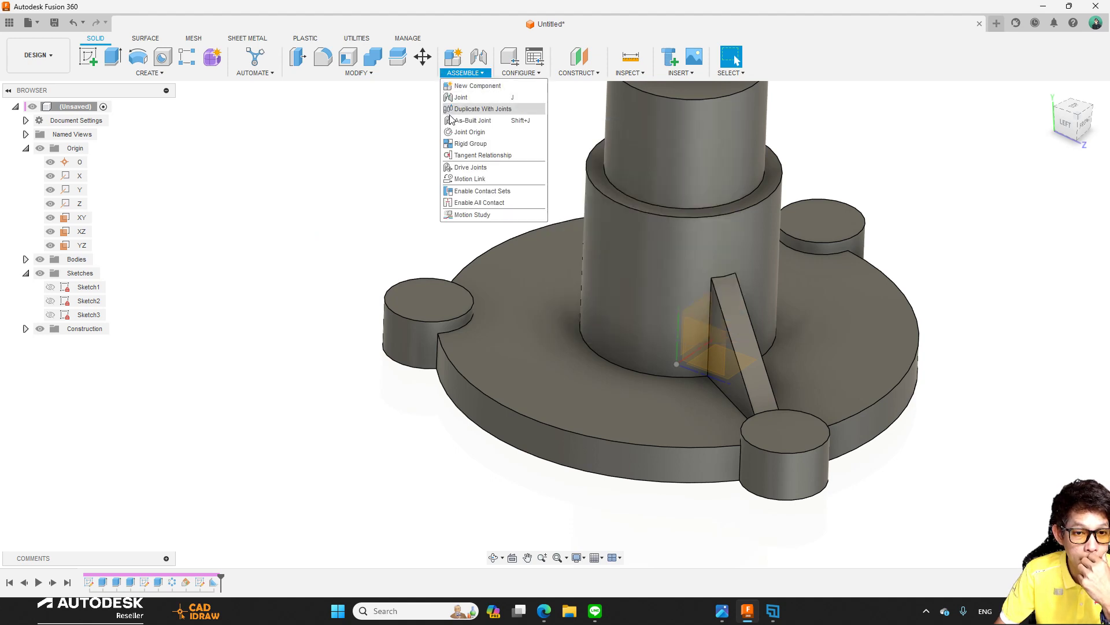
{"action": "left_click", "coordinate": [403, 152]}
{"action": "left_click", "coordinate": [477, 75]}
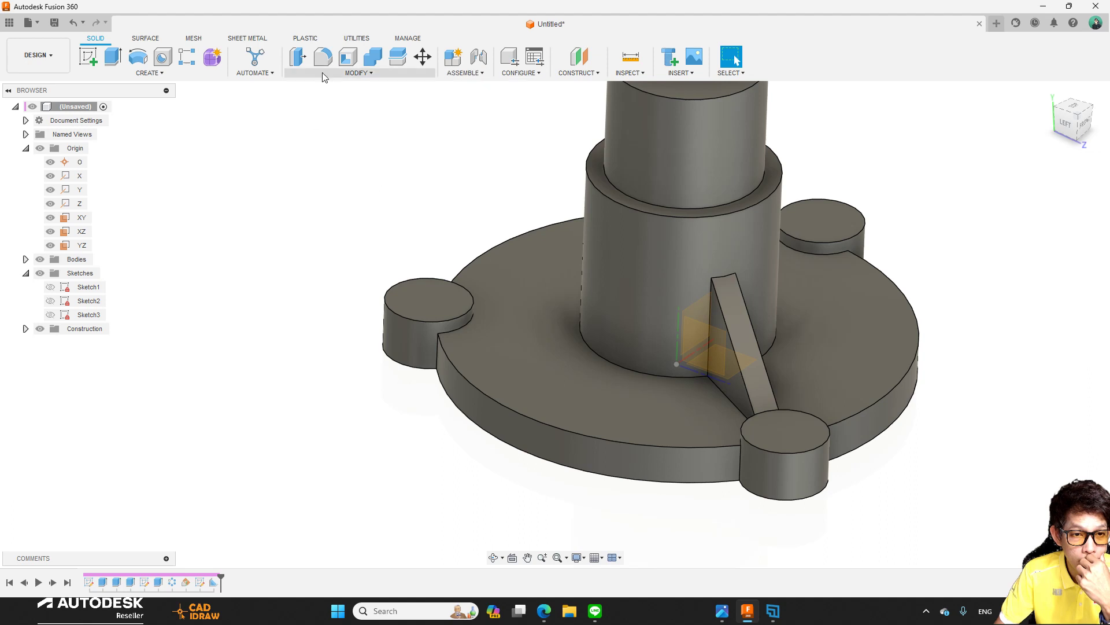
{"action": "left_click", "coordinate": [162, 56]}
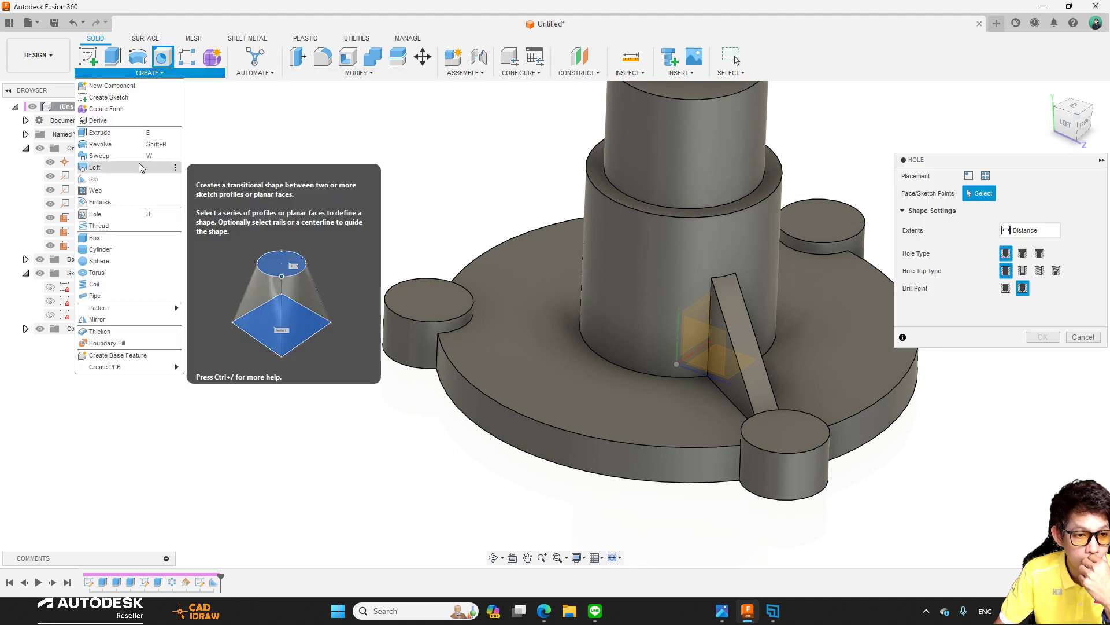
{"action": "left_click", "coordinate": [187, 56]}
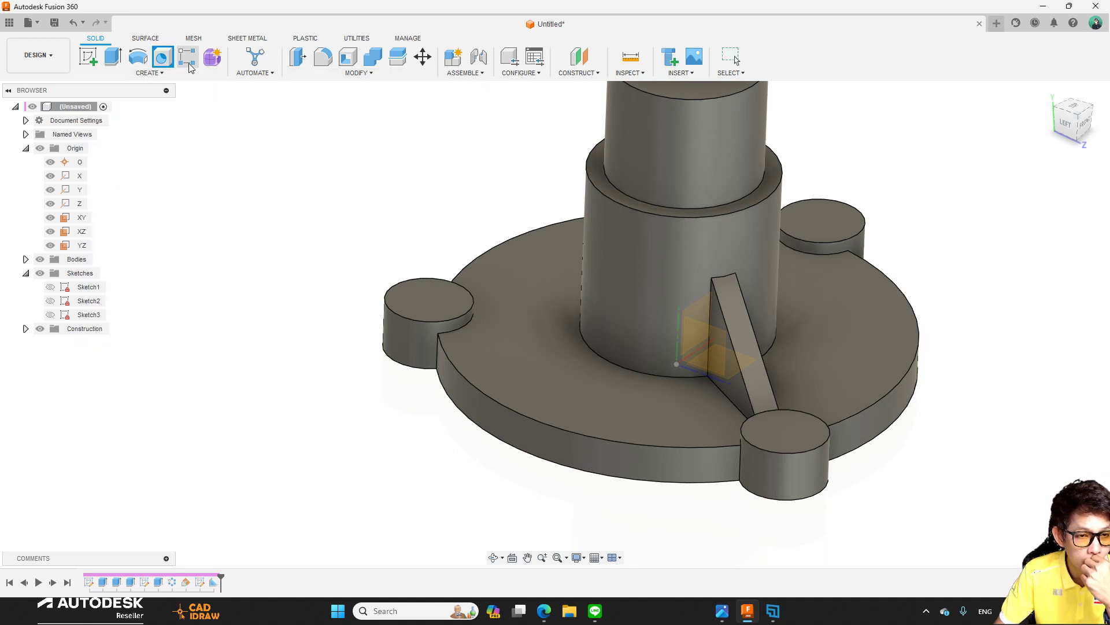
{"action": "left_click", "coordinate": [325, 198]}
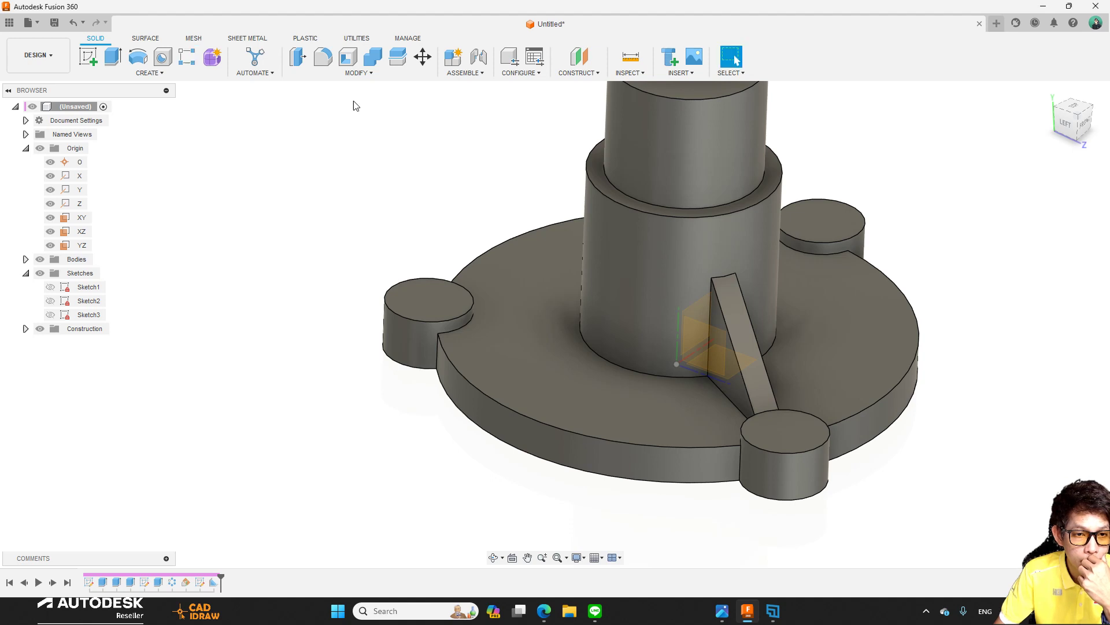
{"action": "left_click", "coordinate": [359, 73]}
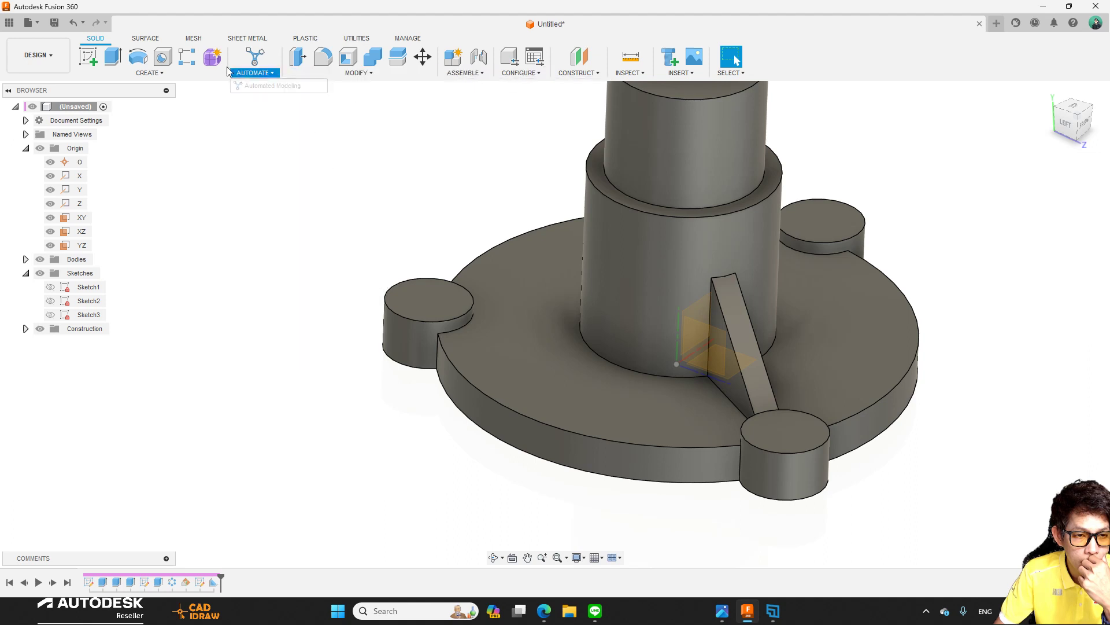
{"action": "mouse_move", "coordinate": [149, 72]}
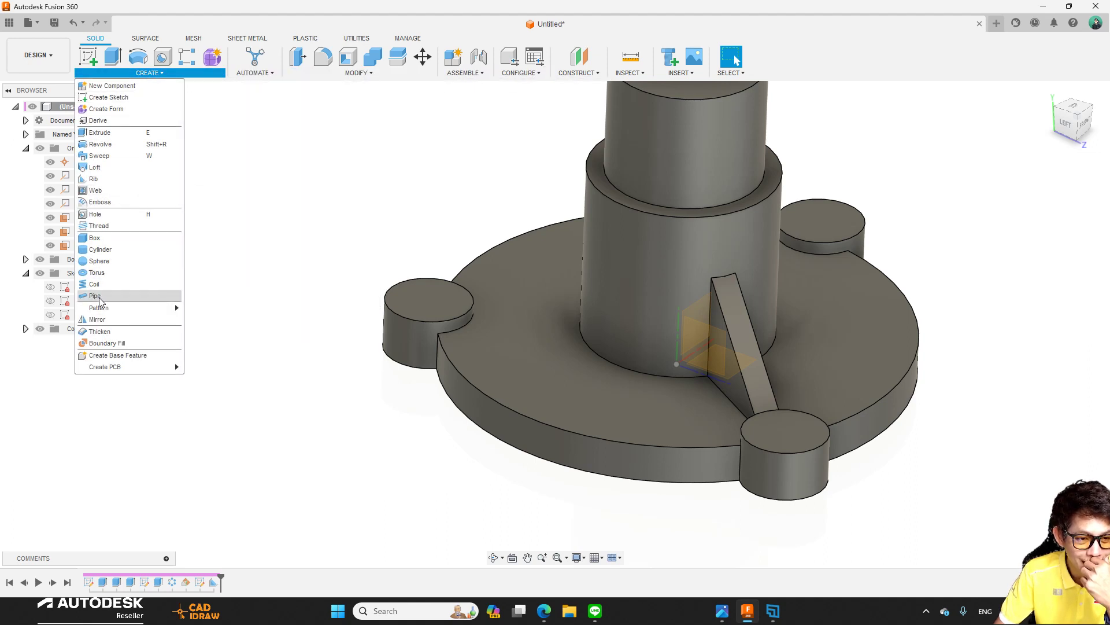
Mirror the rib feature across the XY plane to brace a second lug.
{"action": "left_click", "coordinate": [97, 322]}
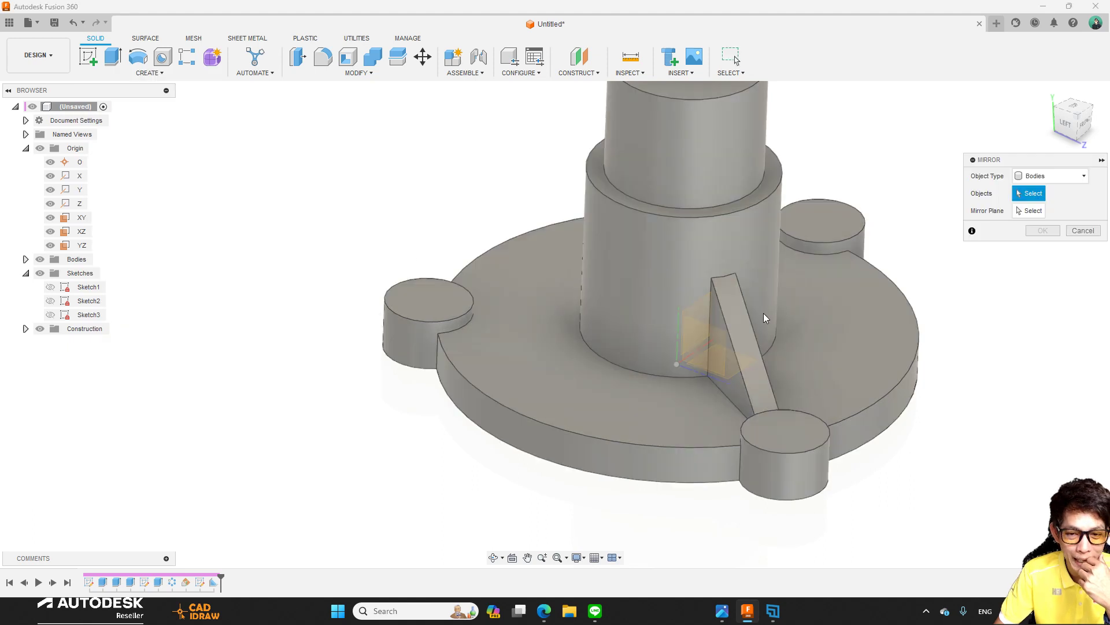
{"action": "left_click", "coordinate": [1047, 176]}
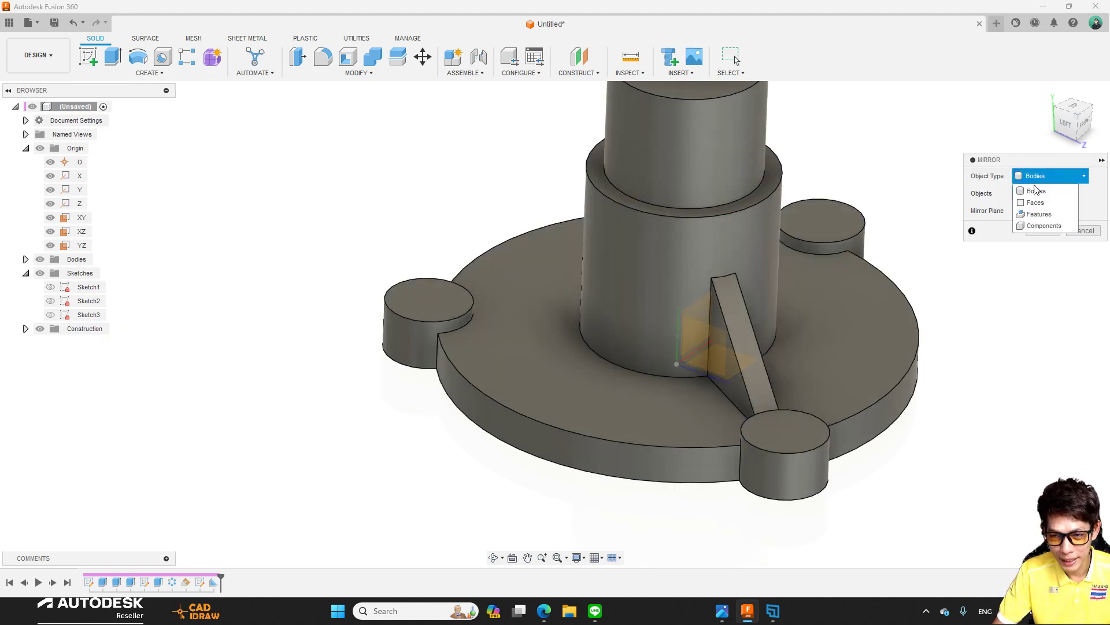
{"action": "left_click", "coordinate": [1034, 218]}
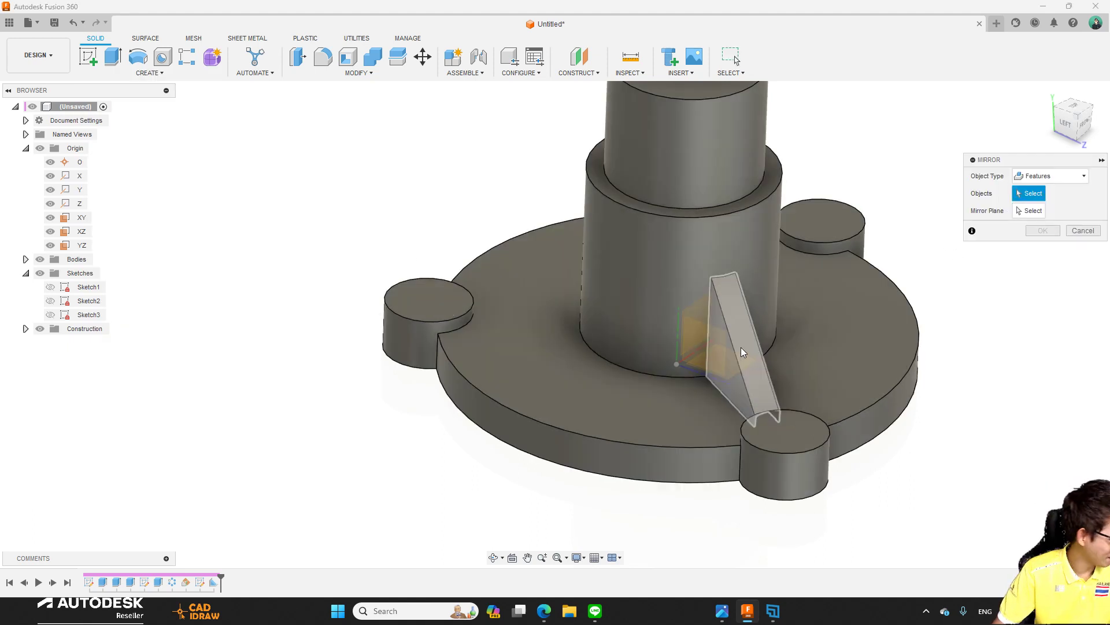
{"action": "left_click", "coordinate": [748, 368]}
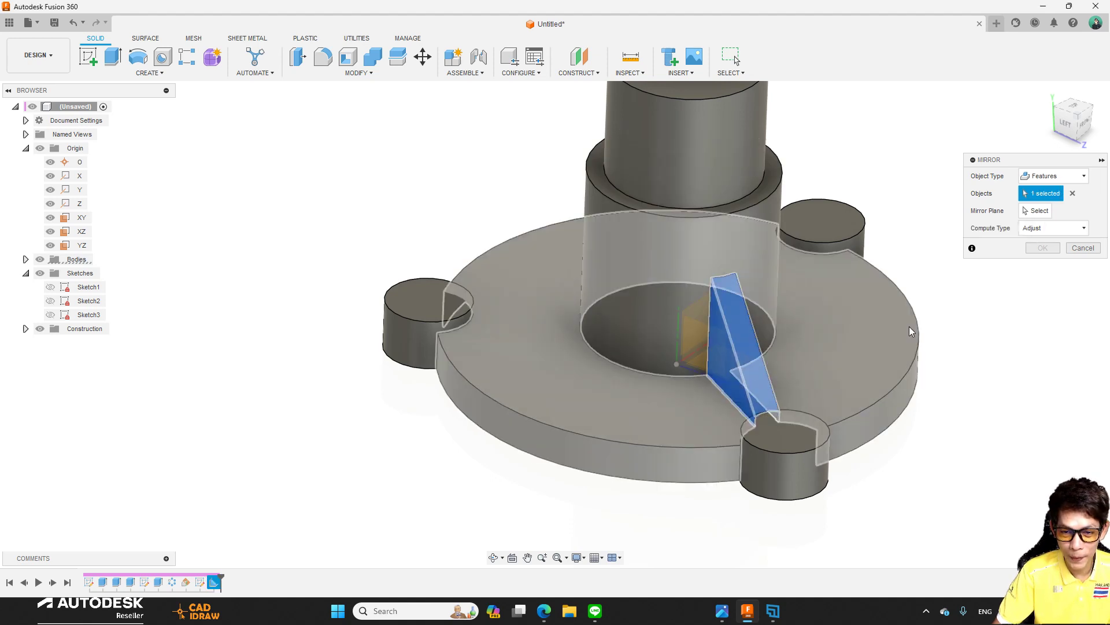
{"action": "middle_click_drag", "start_coordinate": [541, 252], "coordinate": [697, 312], "text": "shift"}
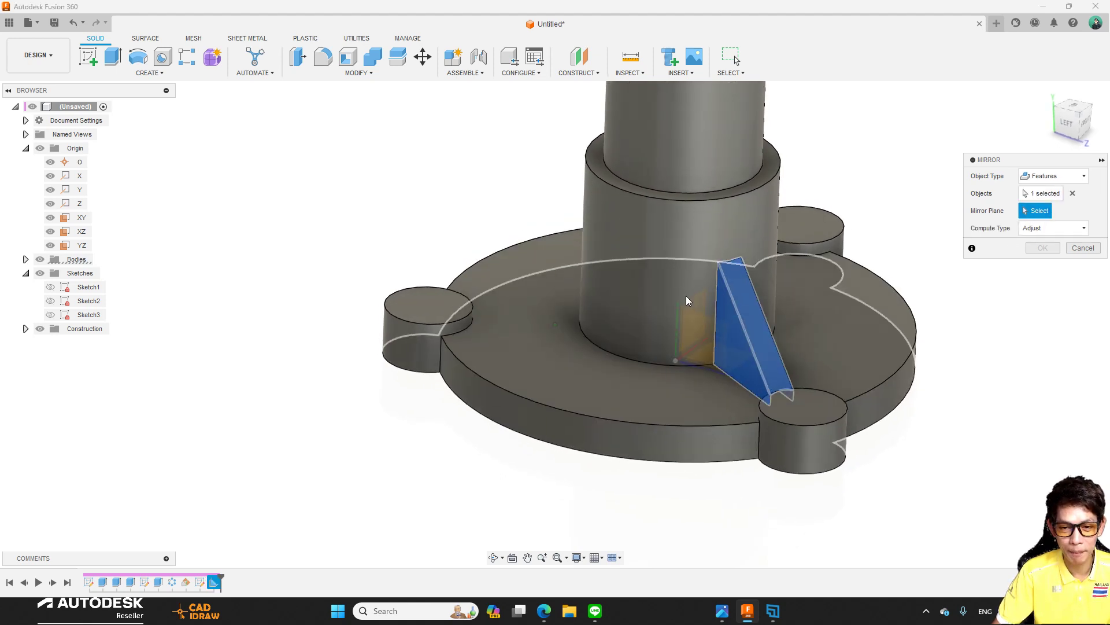
{"action": "left_click", "coordinate": [696, 313]}
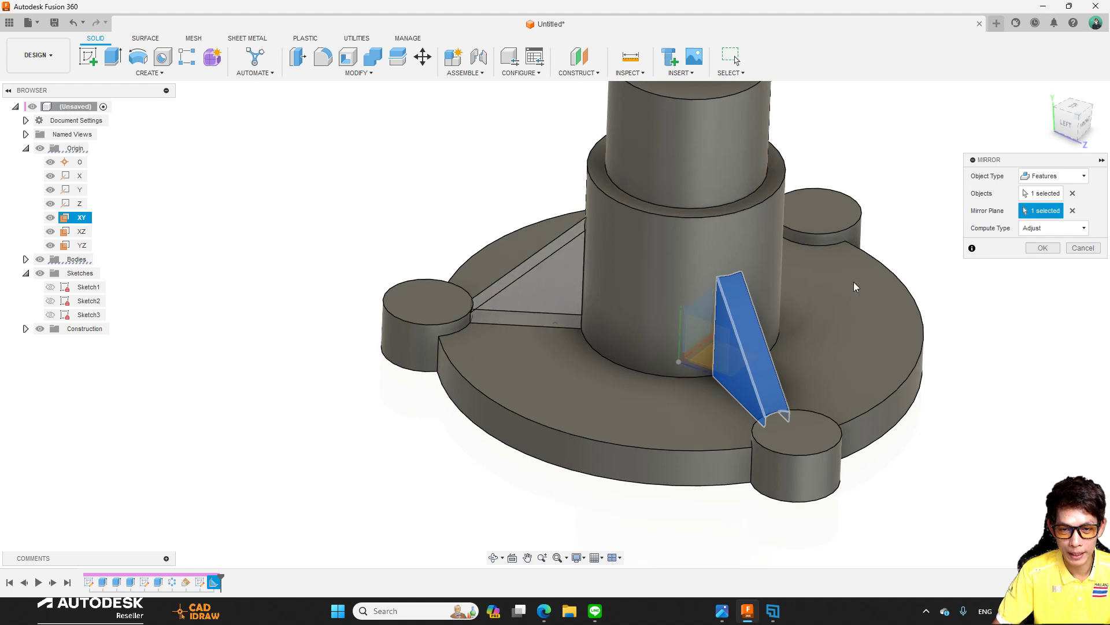
{"action": "left_click", "coordinate": [1035, 249]}
{"action": "mouse_move", "coordinate": [1035, 249]}
{"action": "middle_mouse_down", "text": "shift"}
{"action": "mouse_move", "coordinate": [989, 272]}
{"action": "mouse_move", "coordinate": [894, 240]}
{"action": "mouse_move", "coordinate": [639, 240]}
{"action": "mouse_move", "coordinate": [718, 208]}
{"action": "mouse_move", "coordinate": [468, 299]}
{"action": "mouse_move", "coordinate": [676, 310]}
{"action": "mouse_move", "coordinate": [484, 332]}
{"action": "mouse_move", "coordinate": [510, 327]}
{"action": "middle_mouse_up", "text": "shift"}
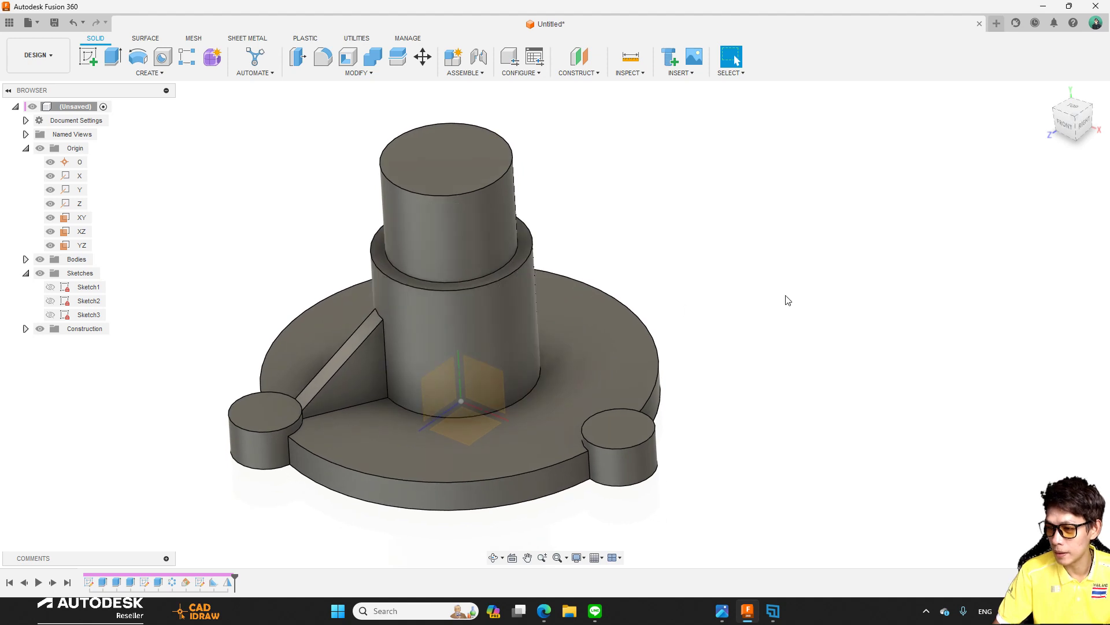
{"action": "middle_click_drag", "start_coordinate": [783, 300], "coordinate": [635, 260], "text": "shift"}
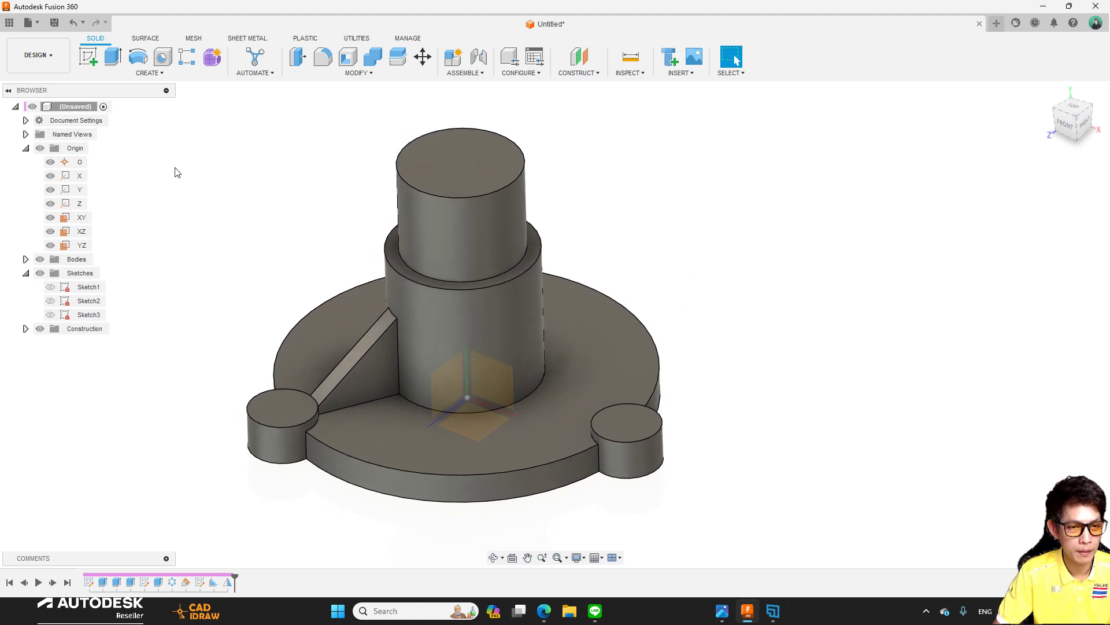
Start a sliced sketch on the XY plane and draw a 32 mm diameter circle beside the shaft.
{"action": "left_click", "coordinate": [81, 219]}
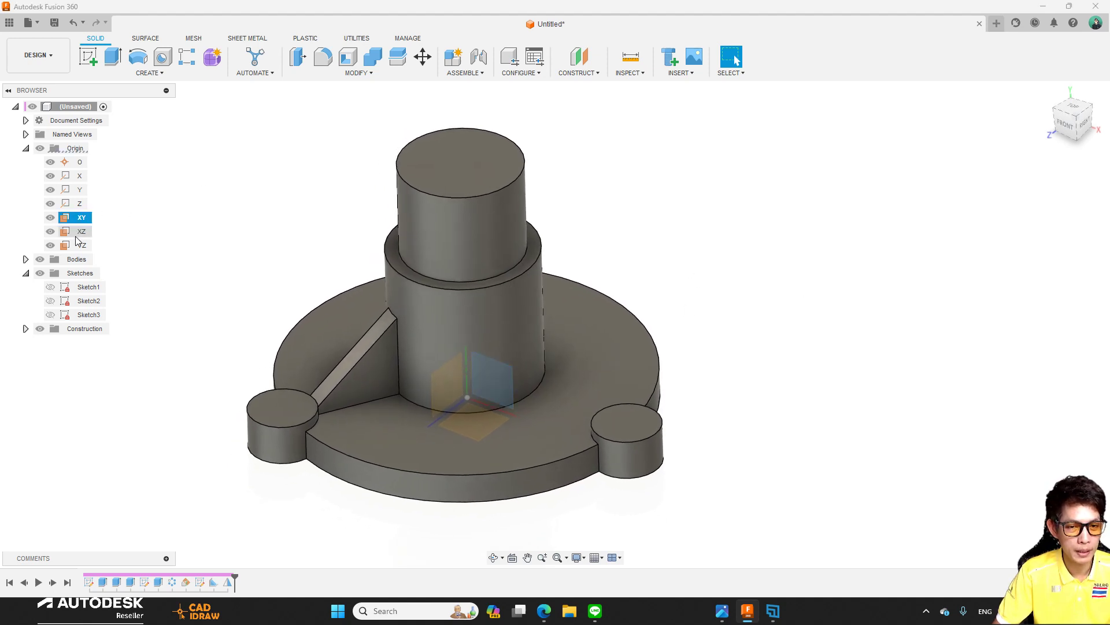
{"action": "left_click", "coordinate": [88, 56]}
{"action": "left_click", "coordinate": [1054, 263]}
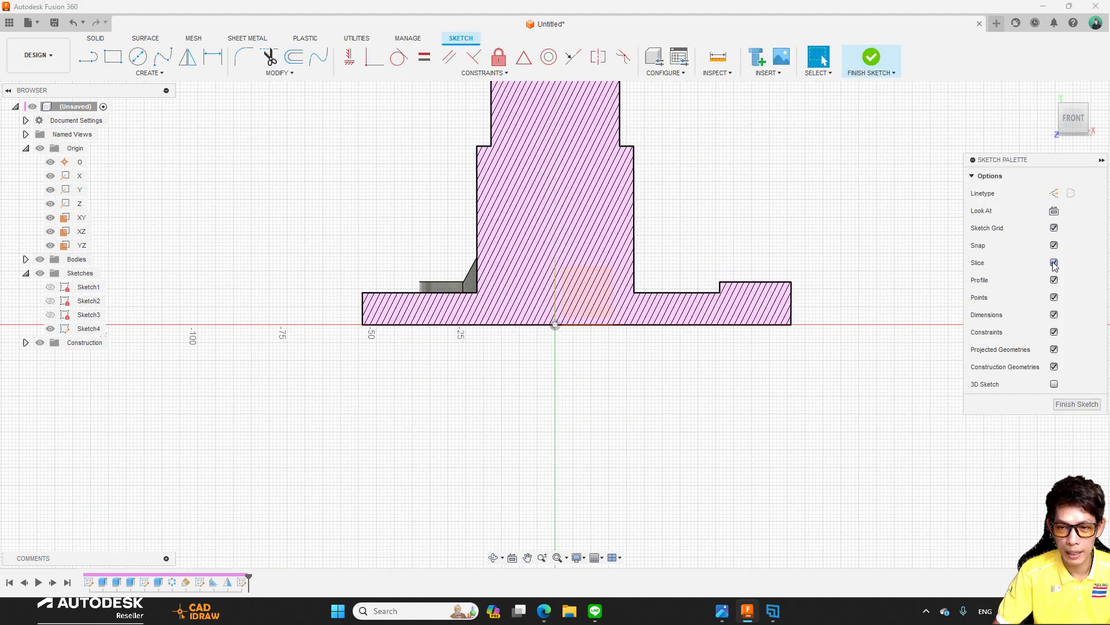
{"action": "scroll", "coordinate": [680, 248], "scroll_direction": "up", "scroll_amount": 2}
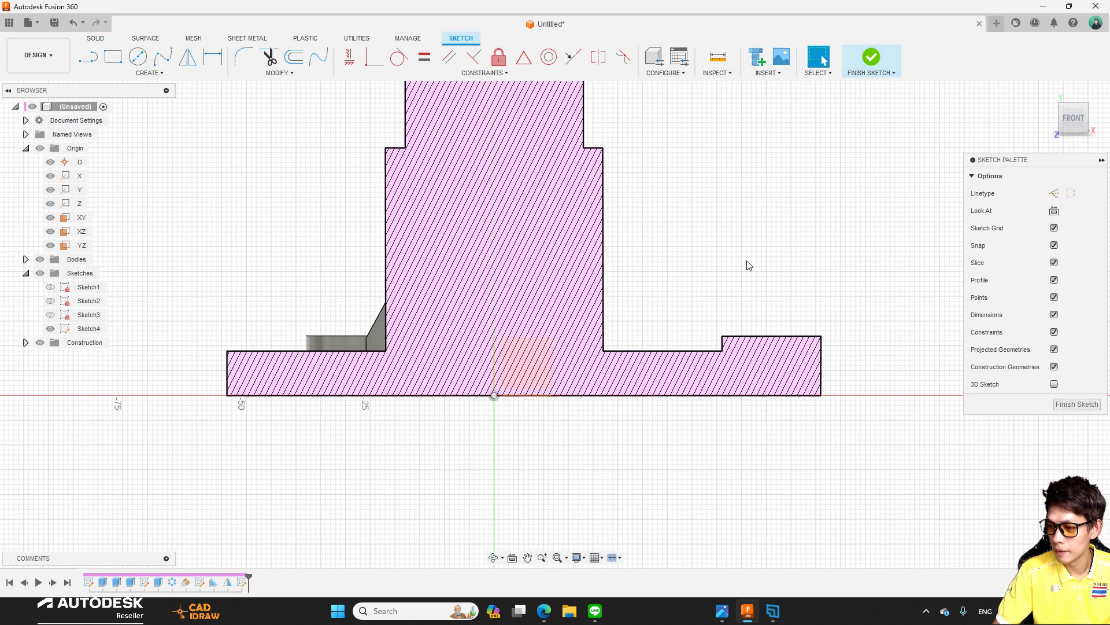
{"action": "scroll", "coordinate": [749, 265], "scroll_direction": "down", "scroll_amount": 1}
{"action": "left_click", "coordinate": [138, 56]}
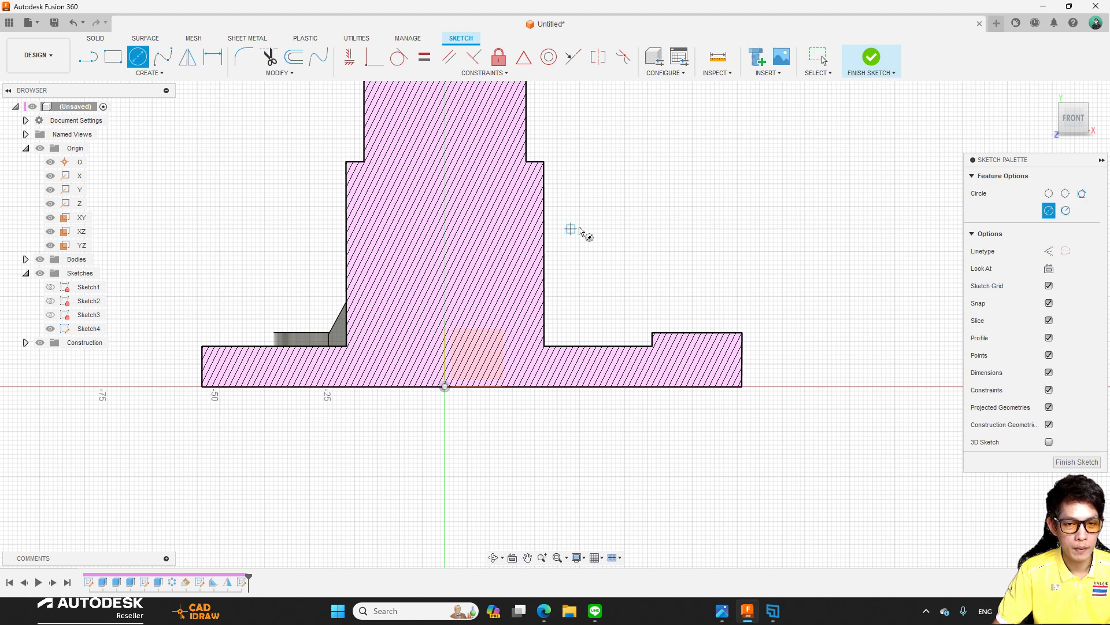
{"action": "left_click", "coordinate": [550, 172]}
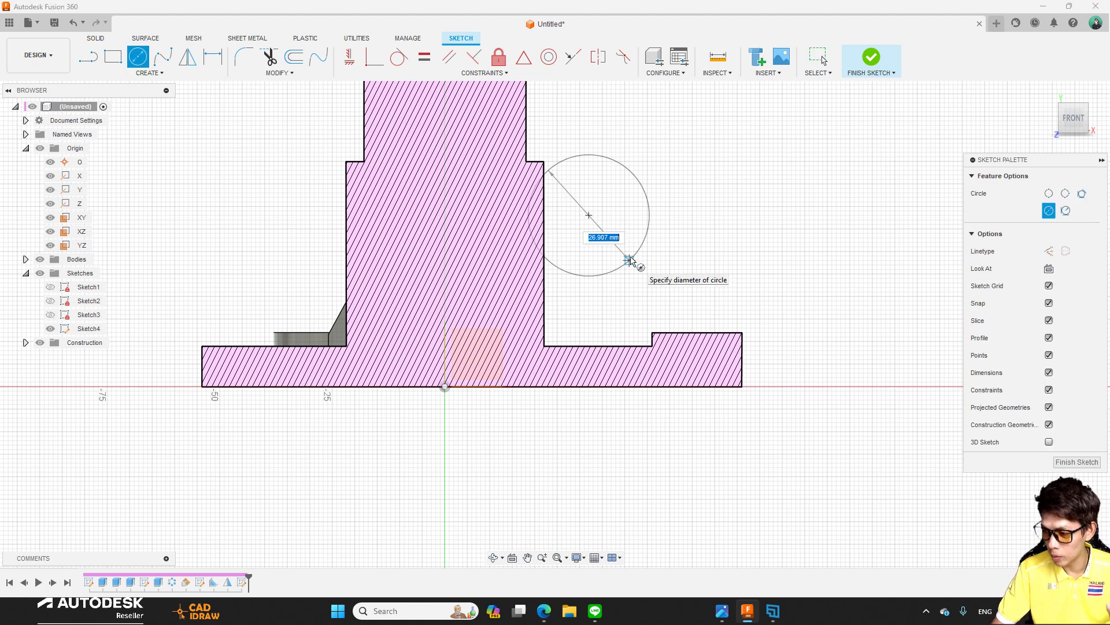
{"action": "key", "text": "Tab"}
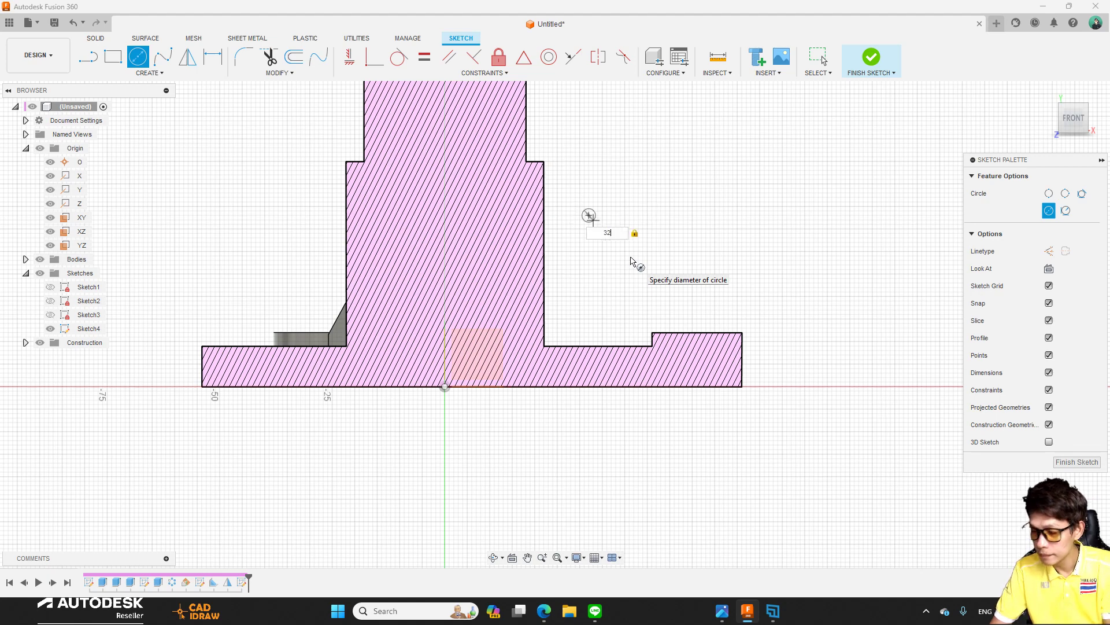
{"action": "type", "text": "2"}
{"action": "key", "text": "Return"}
{"action": "key", "text": "Escape"}
Dimension the circle centre's height above the base and its 26 mm offset from the shaft axis.
{"action": "key", "text": "d"}
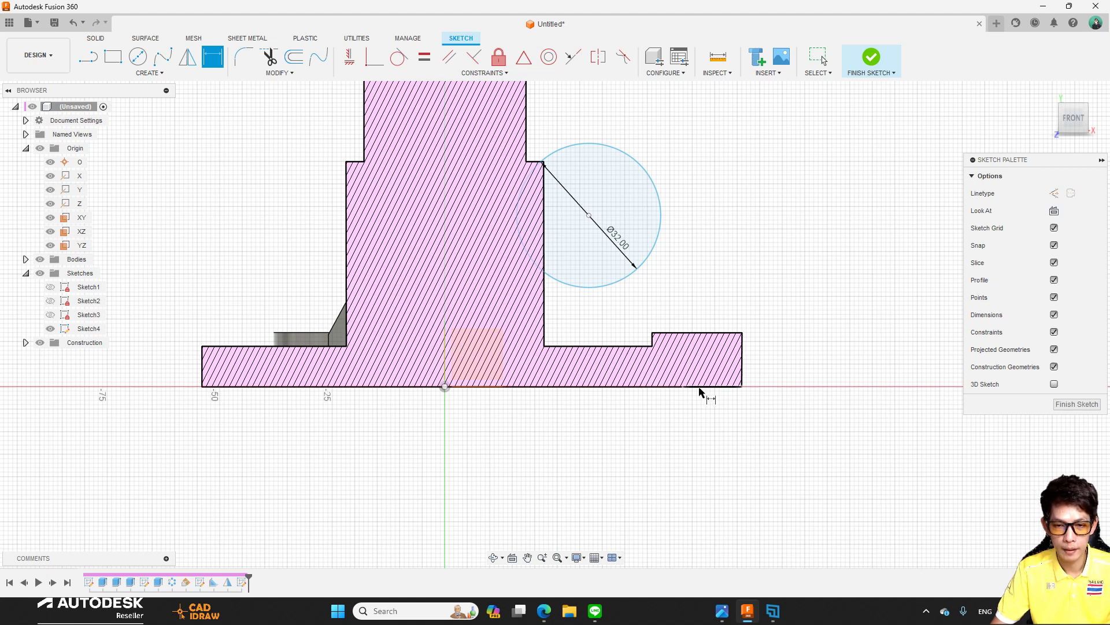
{"action": "left_click", "coordinate": [702, 387]}
{"action": "left_click", "coordinate": [588, 215]}
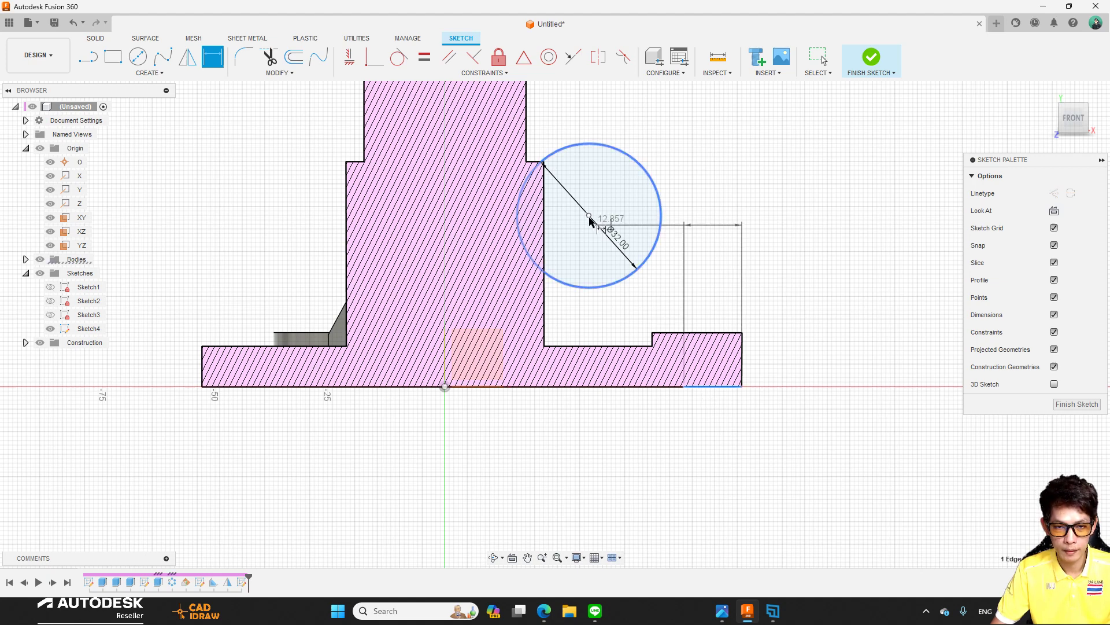
{"action": "left_click", "coordinate": [791, 305]}
{"action": "type", "text": "28"}
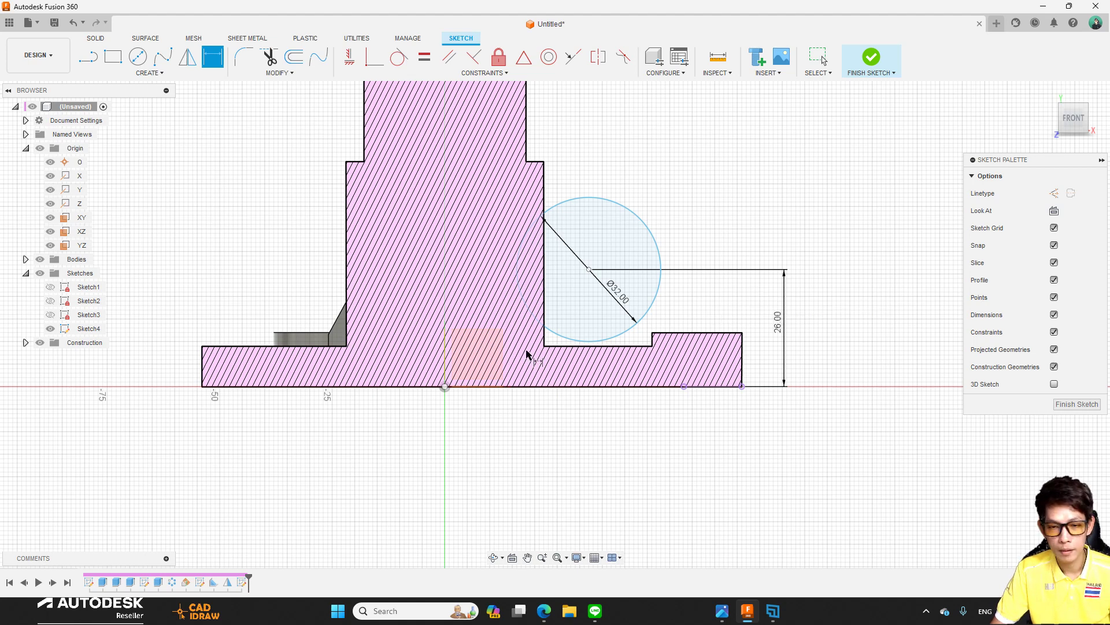
{"action": "left_click", "coordinate": [542, 289]}
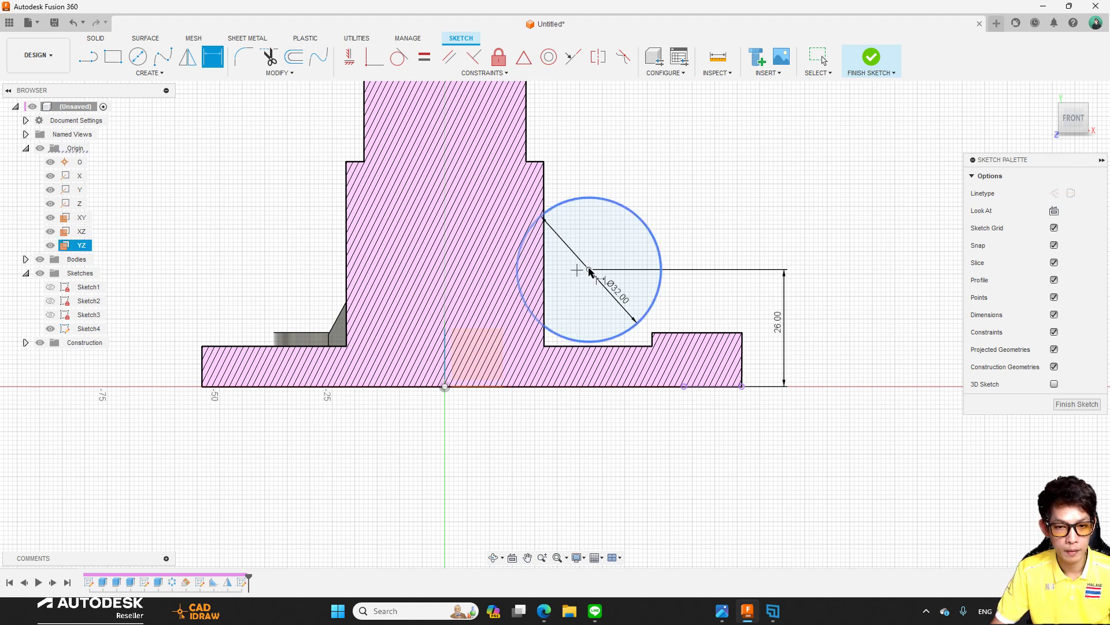
{"action": "left_click", "coordinate": [558, 446]}
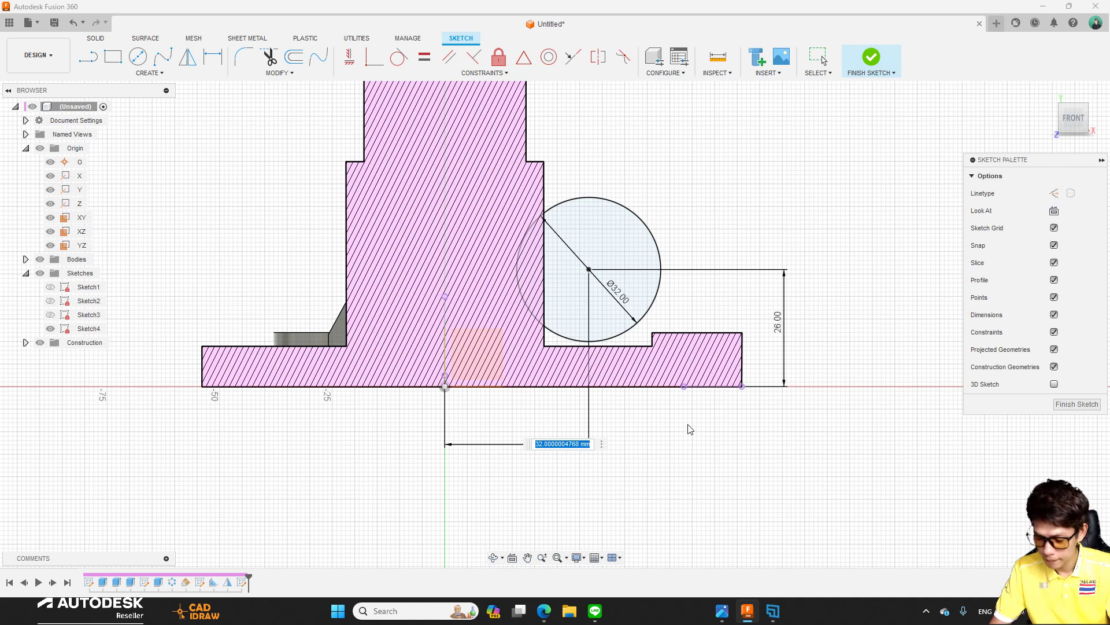
{"action": "type", "text": "26"}
{"action": "key", "text": "Return"}
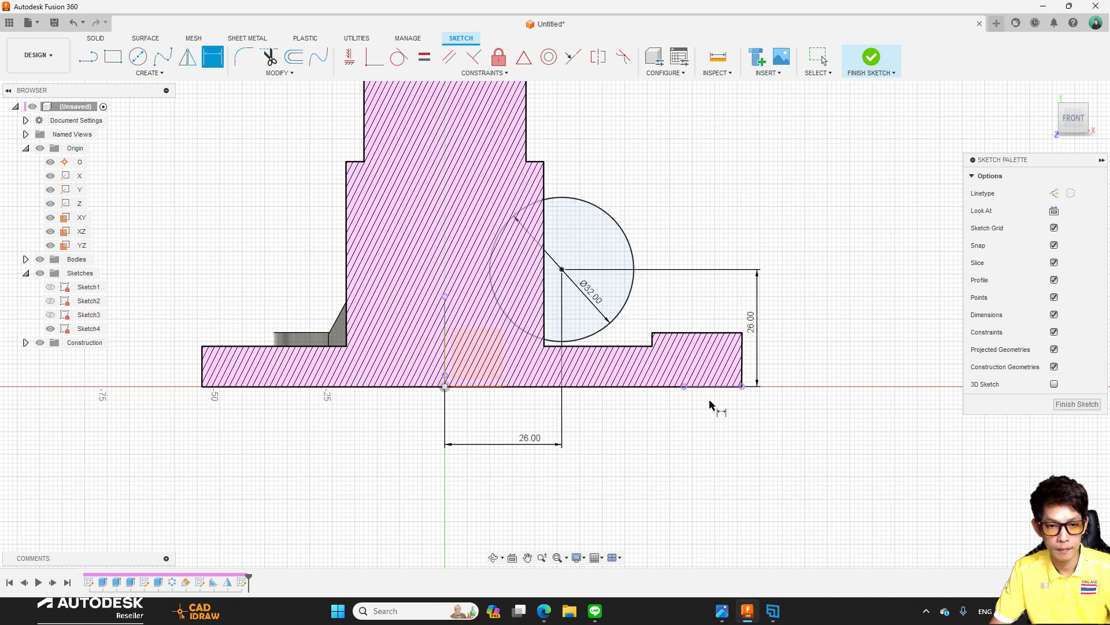
{"action": "scroll", "coordinate": [646, 296], "scroll_direction": "up", "scroll_amount": 2}
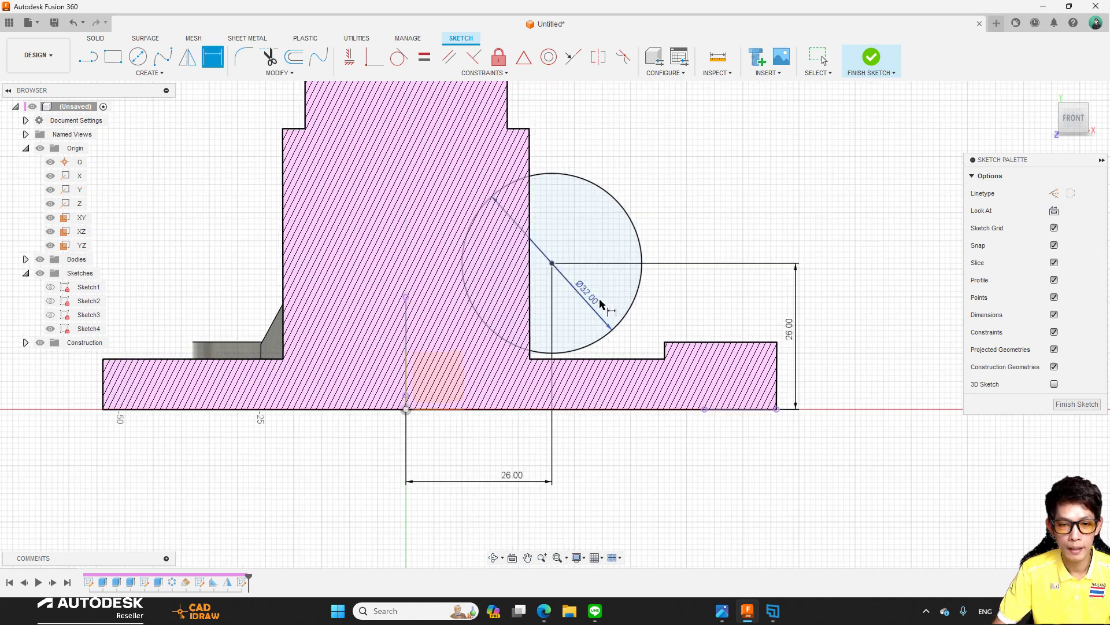
{"action": "key", "text": "Escape"}
{"action": "scroll", "coordinate": [646, 295], "scroll_direction": "up", "scroll_amount": 3}
Draw a vertical line from beside the circle to below the base, tangent to the circle.
{"action": "key", "text": "l"}
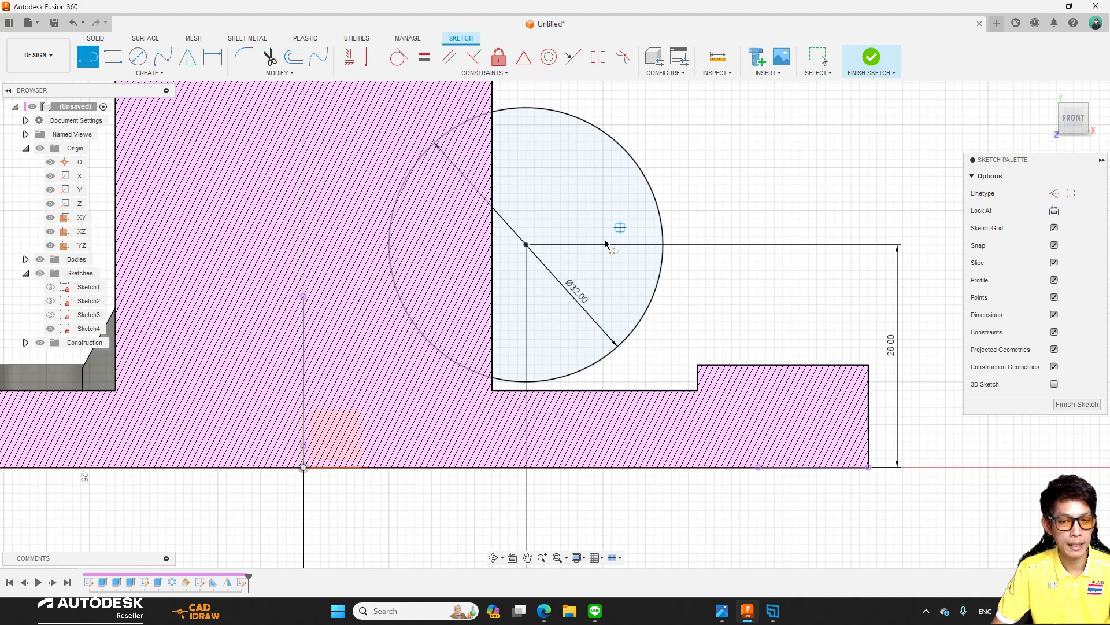
{"action": "scroll", "coordinate": [620, 227], "scroll_direction": "down", "scroll_amount": 1}
{"action": "left_click", "coordinate": [627, 172]}
{"action": "left_click", "coordinate": [626, 483]}
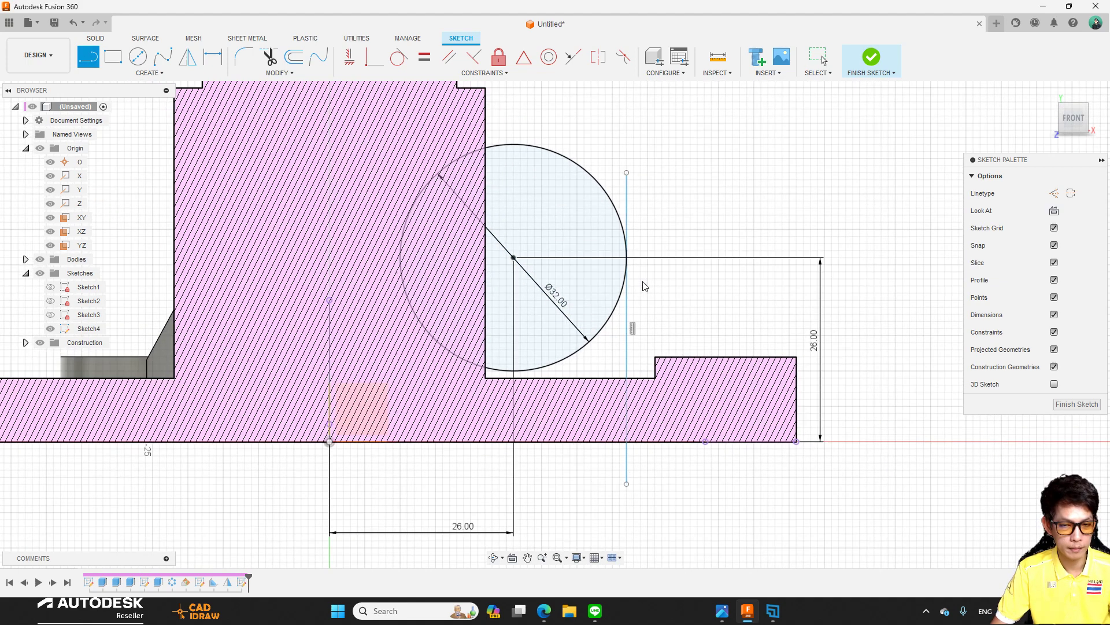
{"action": "key", "text": "Escape"}
{"action": "left_click", "coordinate": [629, 314]}
{"action": "left_click_drag", "start_coordinate": [635, 317], "coordinate": [643, 317]}
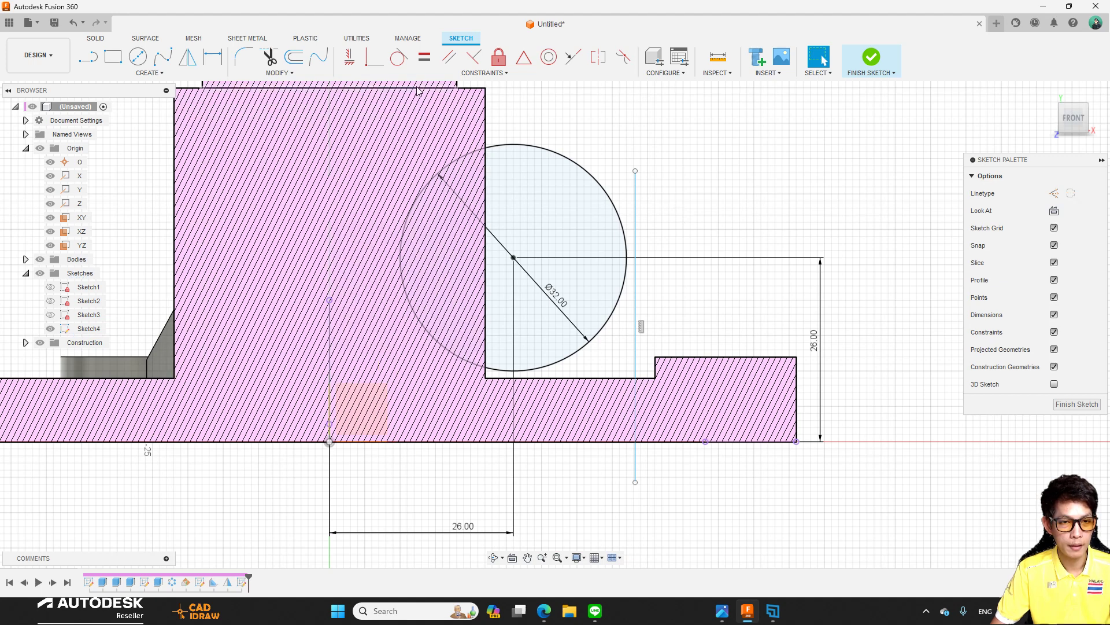
{"action": "left_click", "coordinate": [399, 56]}
{"action": "left_click", "coordinate": [624, 220]}
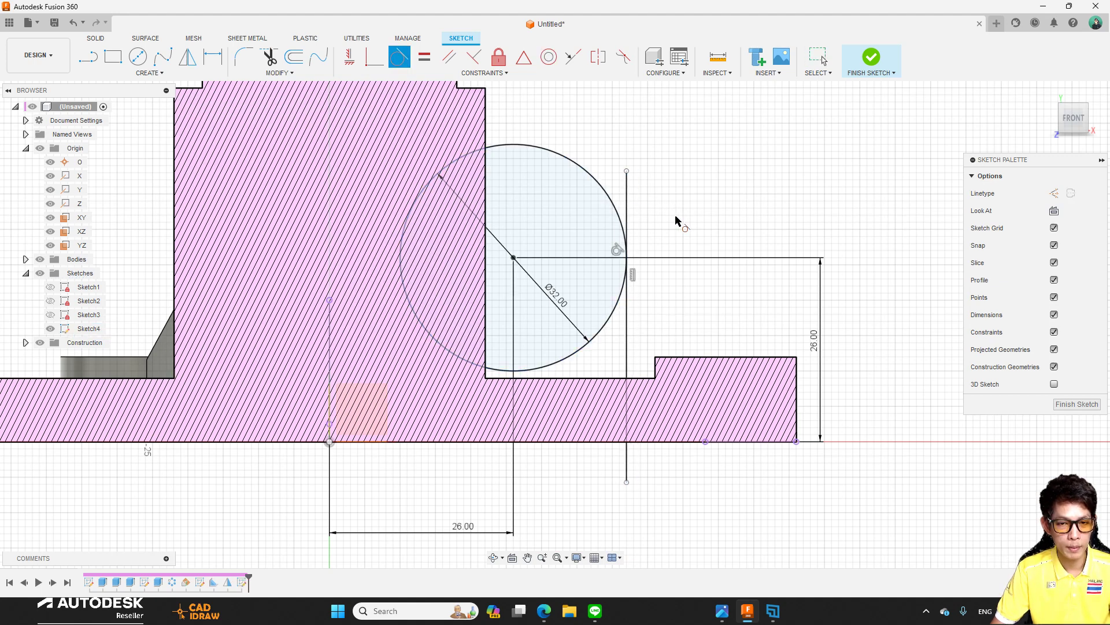
{"action": "key", "text": "Escape"}
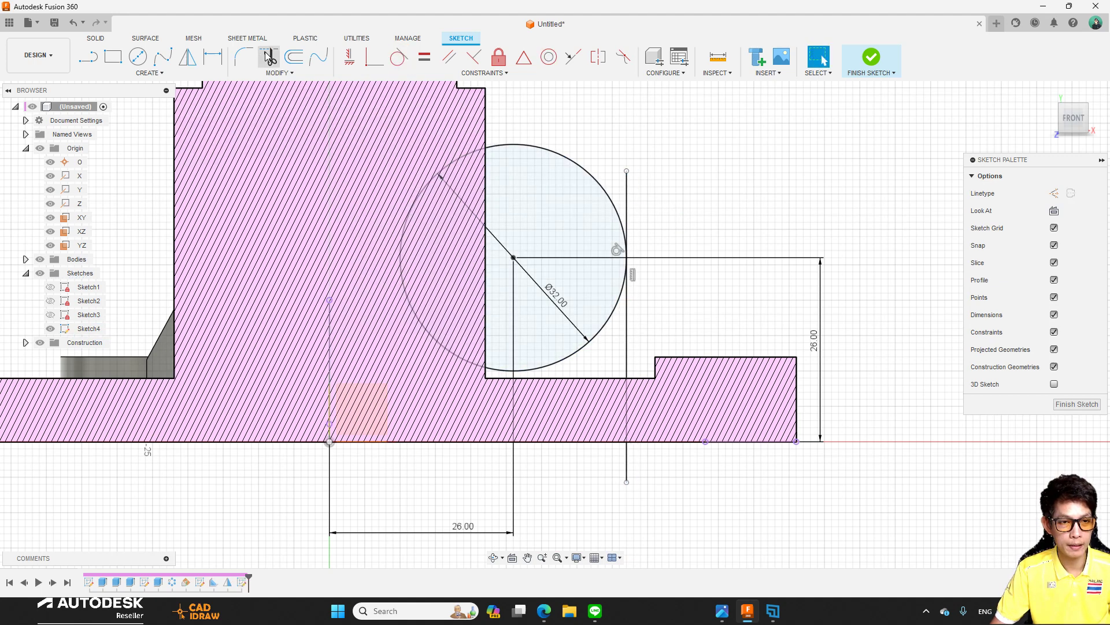
Trim the vertical line's lower part, then undo the trim to restore it.
{"action": "key", "text": "t"}
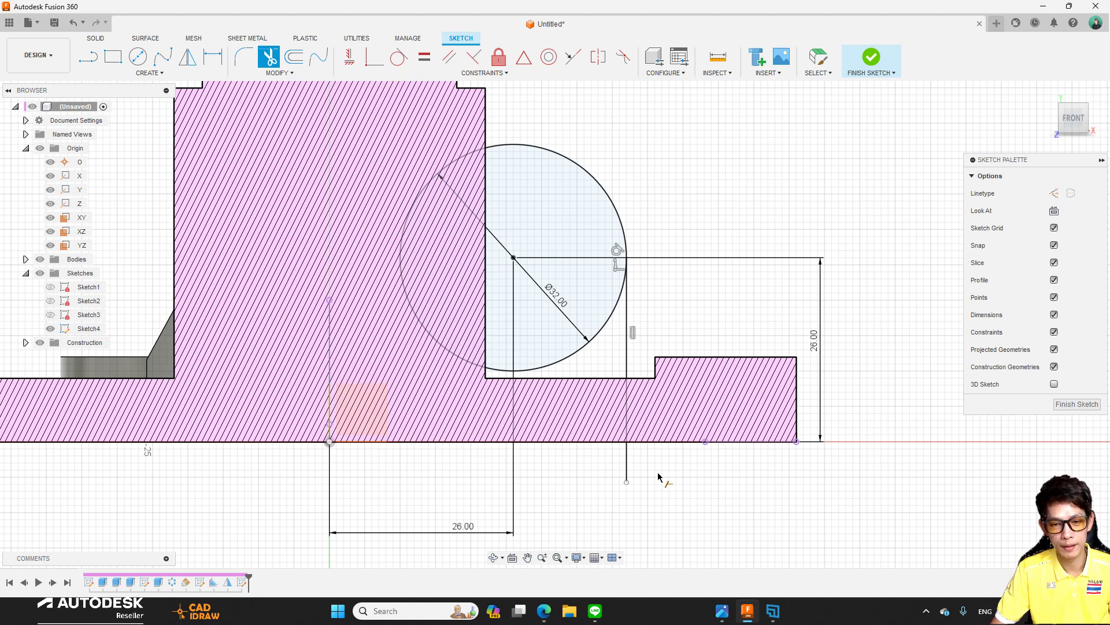
{"action": "left_click", "coordinate": [627, 471]}
{"action": "key", "text": "Escape"}
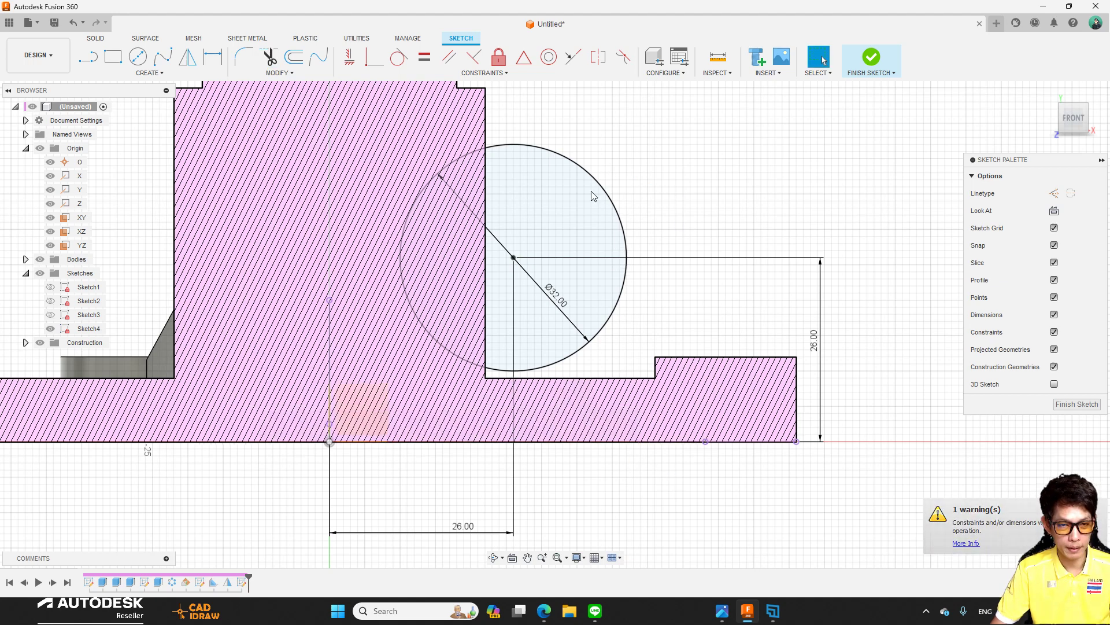
{"action": "left_click", "coordinate": [74, 23]}
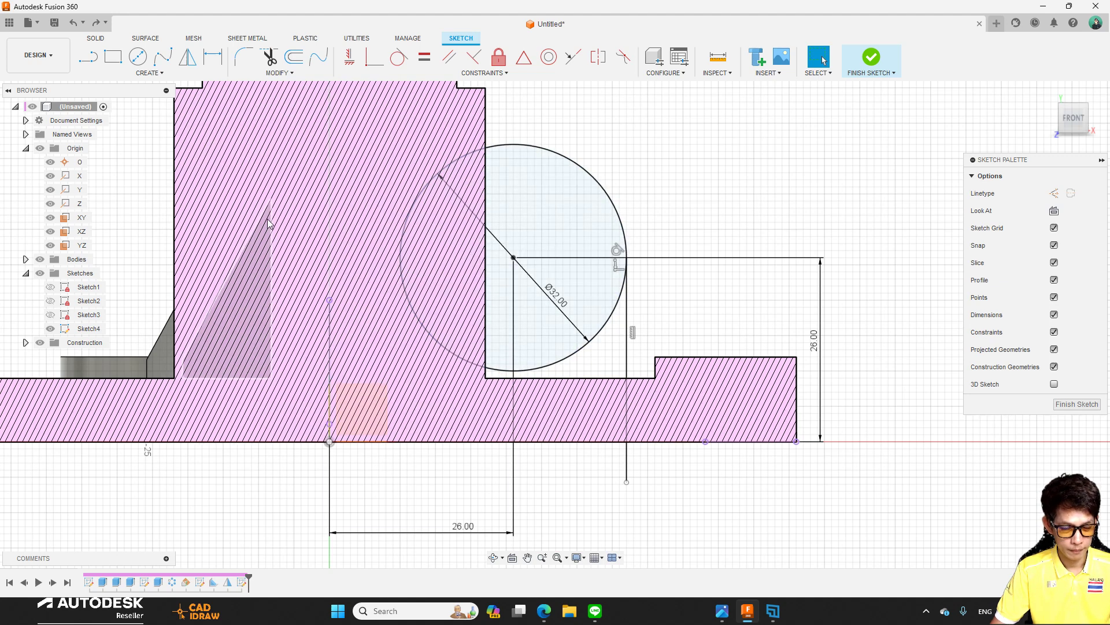
{"action": "left_click", "coordinate": [96, 58]}
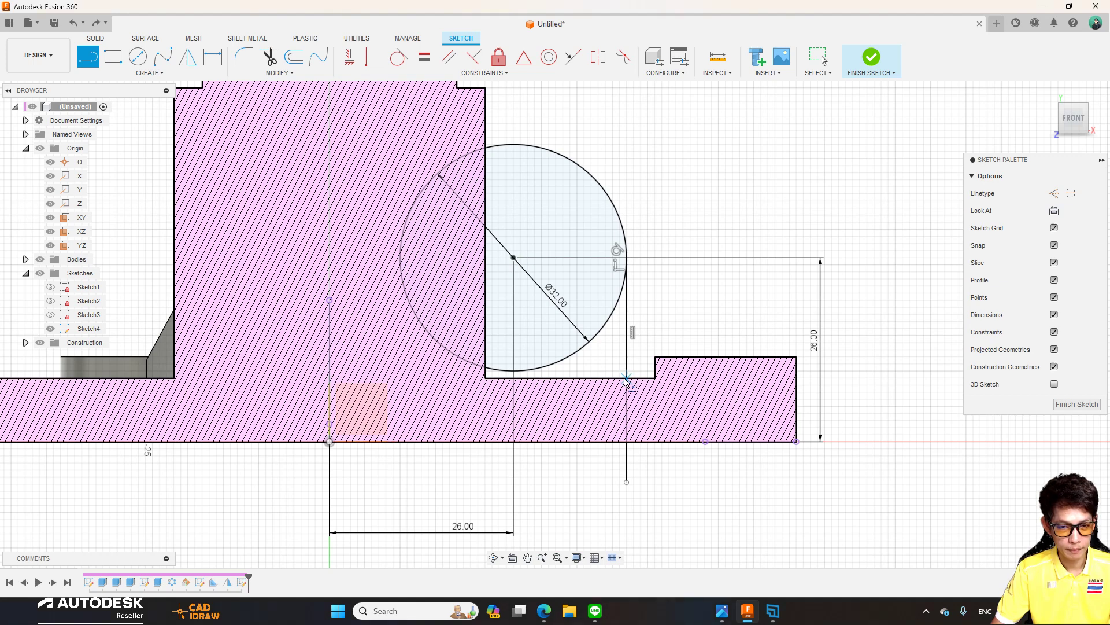
{"action": "left_click", "coordinate": [149, 73]}
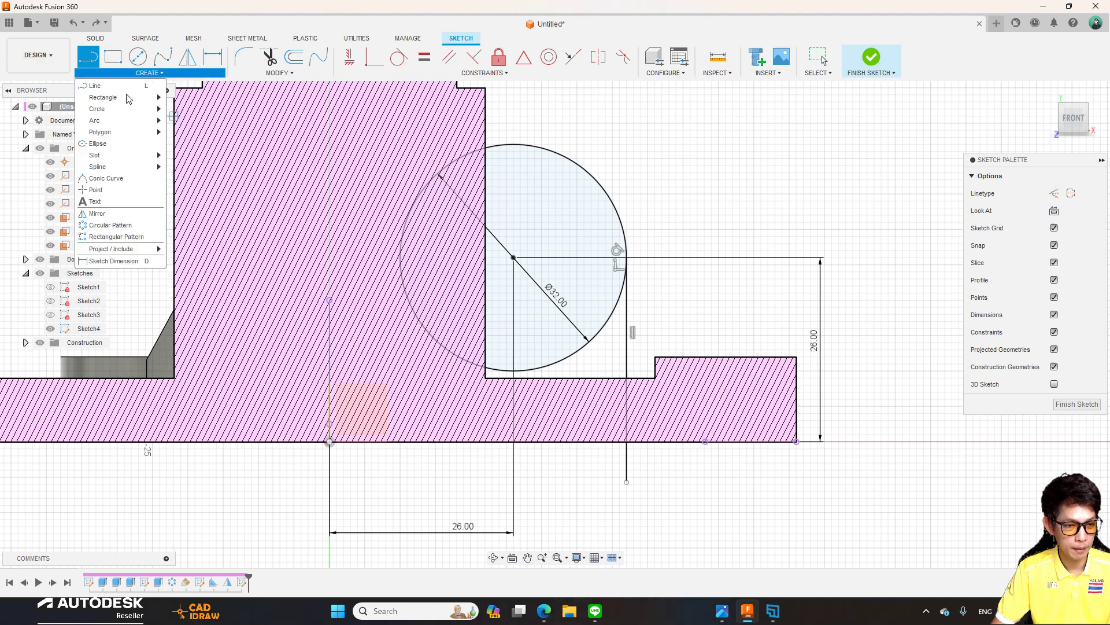
Project the slot's bottom edge into the sketch.
{"action": "mouse_move", "coordinate": [111, 250]}
{"action": "left_click", "coordinate": [185, 249]}
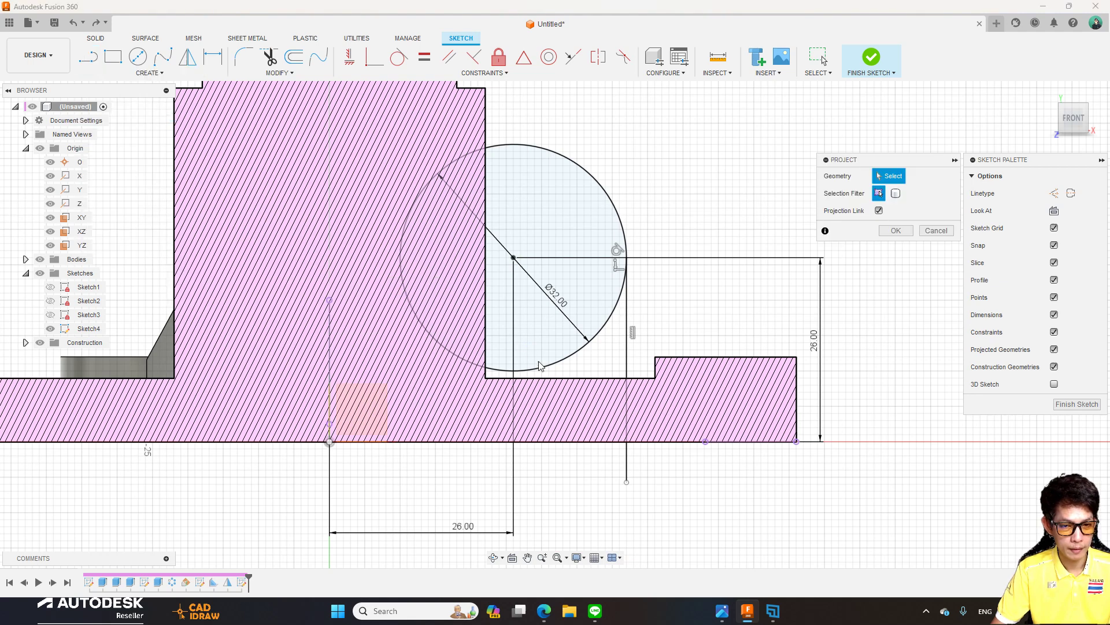
{"action": "left_click", "coordinate": [567, 380]}
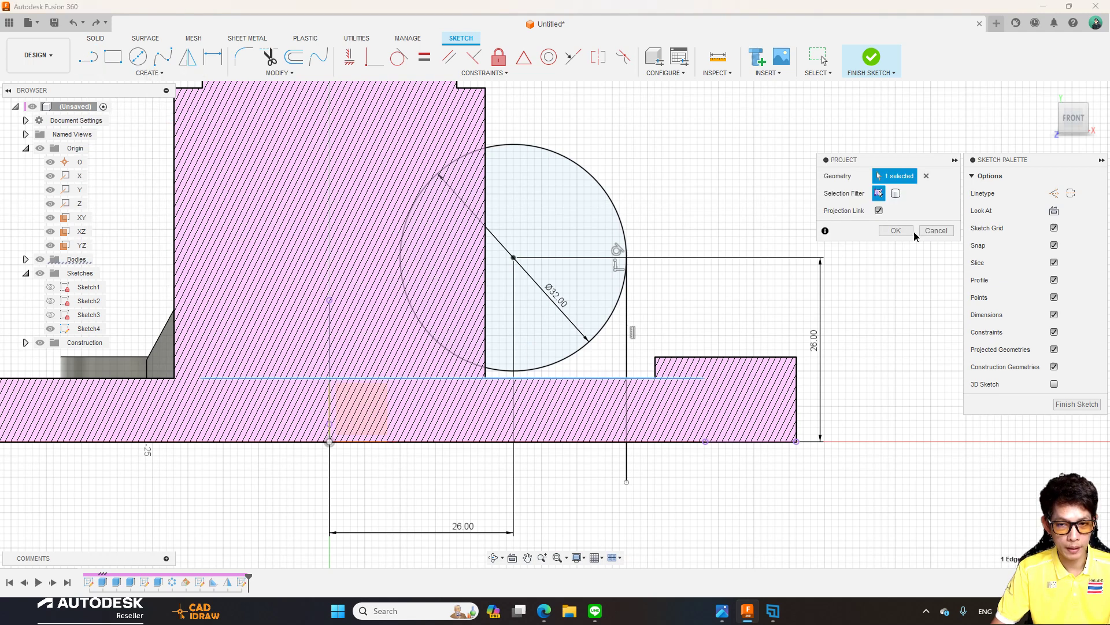
{"action": "left_click", "coordinate": [896, 231]}
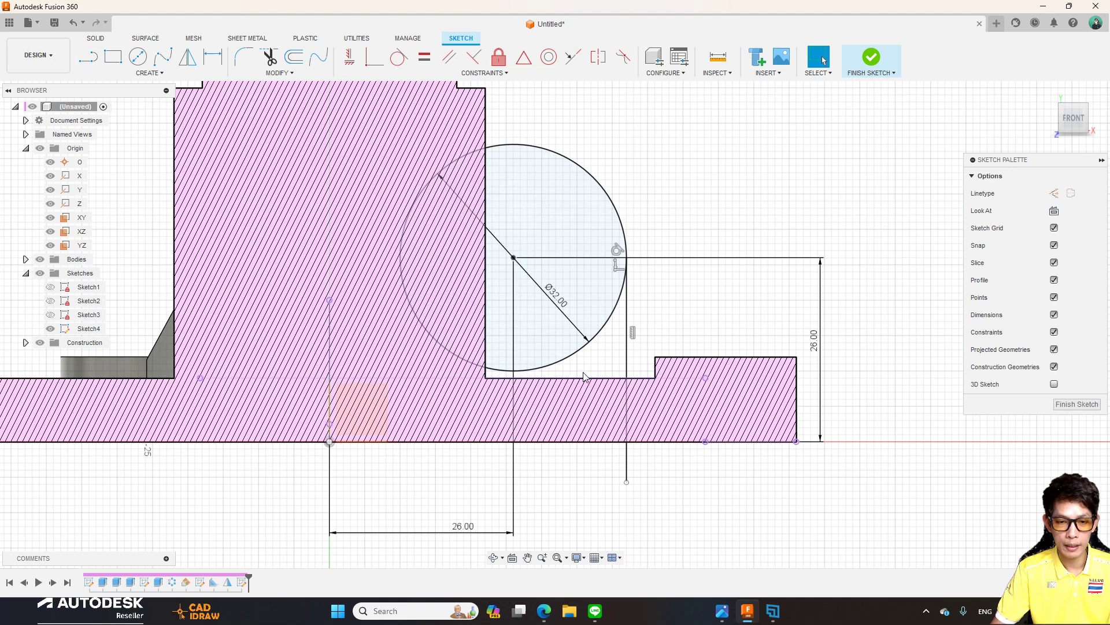
Draw a line along the projected edge from the slot's lower-right corner to below the circle.
{"action": "key", "text": "l"}
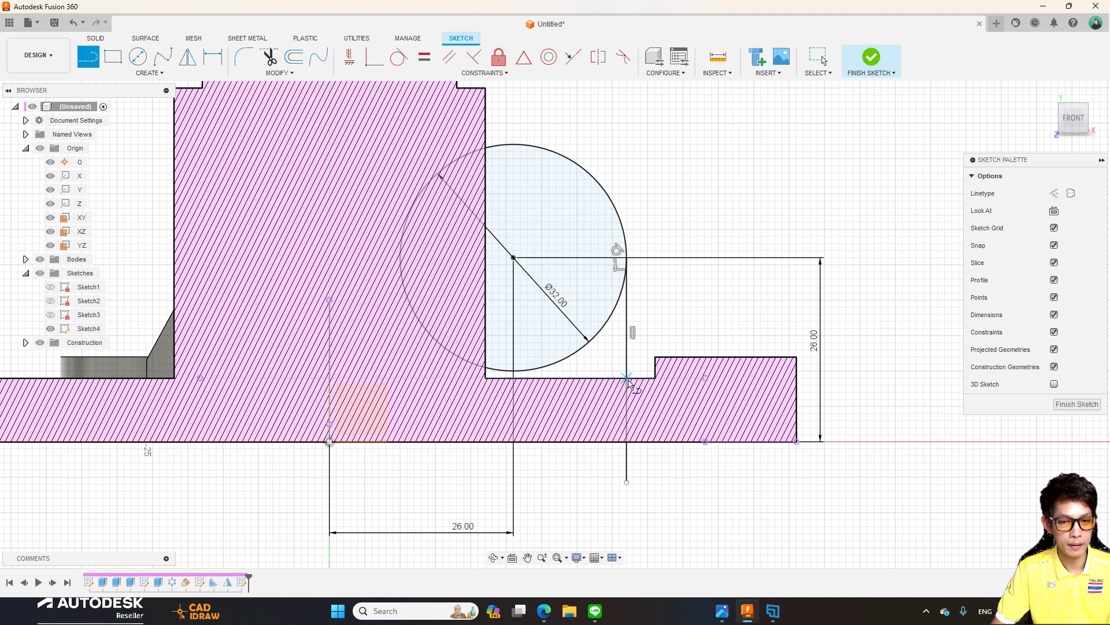
{"action": "left_click", "coordinate": [626, 377]}
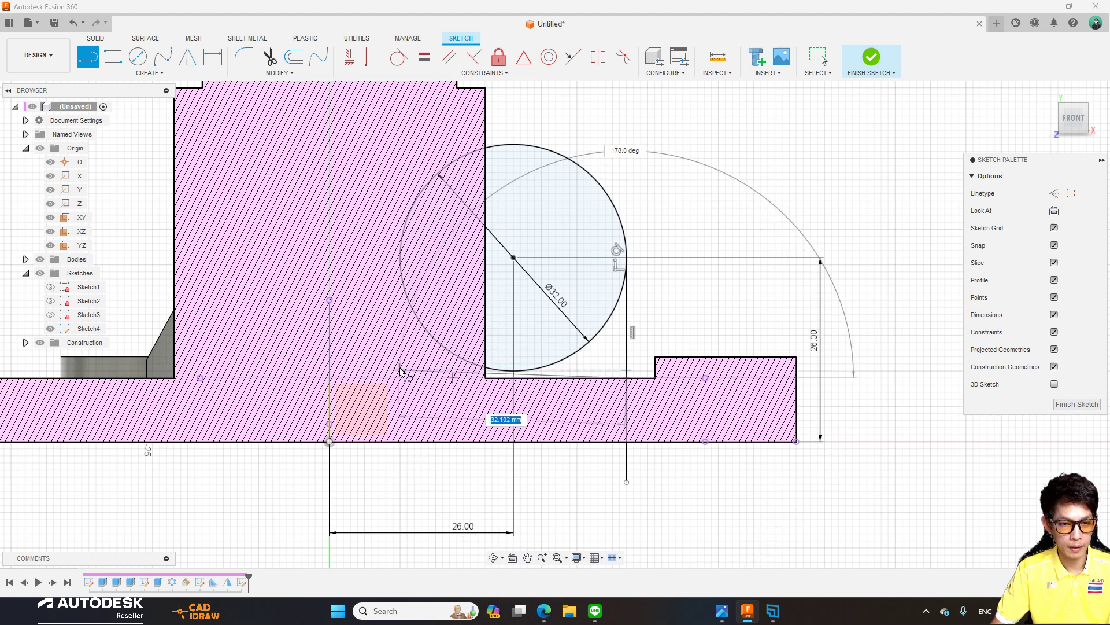
{"action": "left_click", "coordinate": [400, 378]}
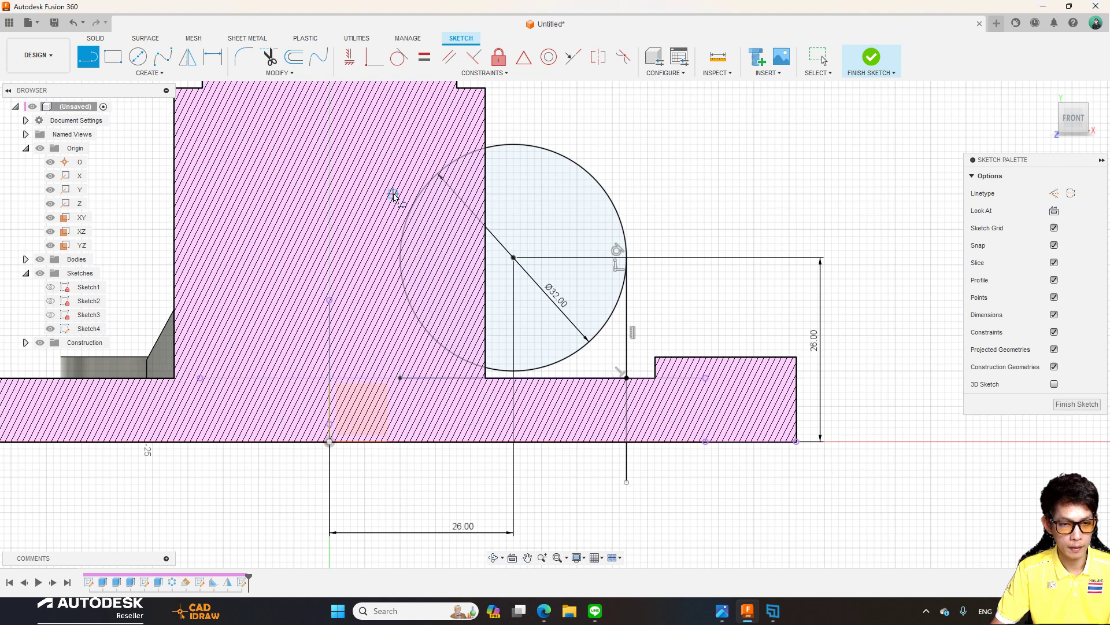
{"action": "left_click", "coordinate": [401, 157]}
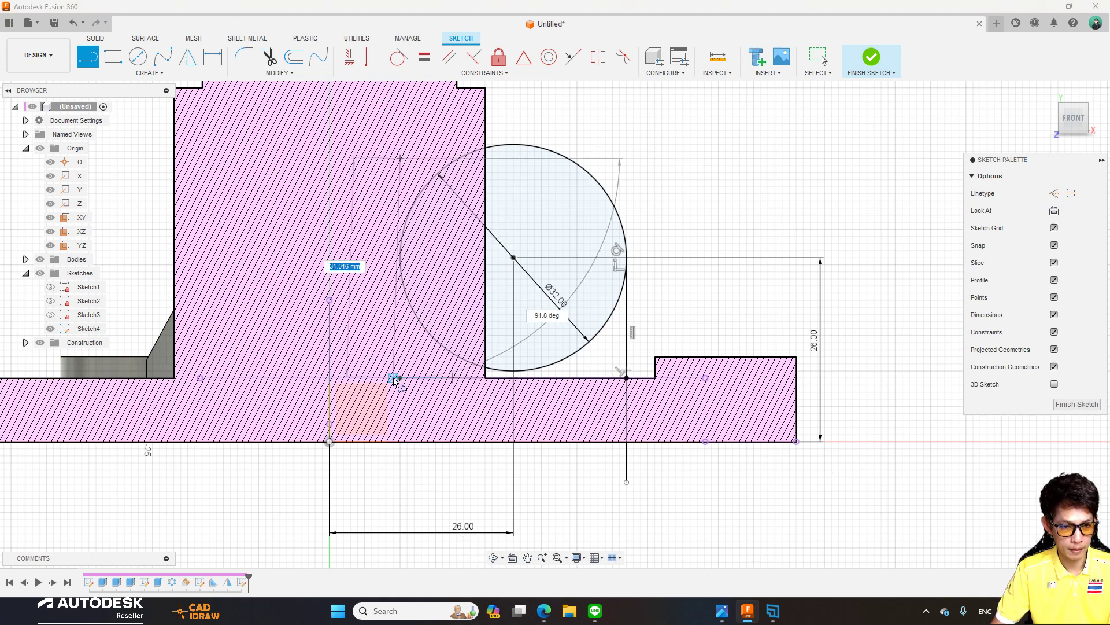
{"action": "key", "text": "Escape"}
{"action": "scroll", "coordinate": [389, 285], "scroll_direction": "up", "scroll_amount": 2}
Briefly try the Trim and Tangent tools near the circle, then cancel them.
{"action": "scroll", "coordinate": [416, 463], "scroll_direction": "down", "scroll_amount": 3}
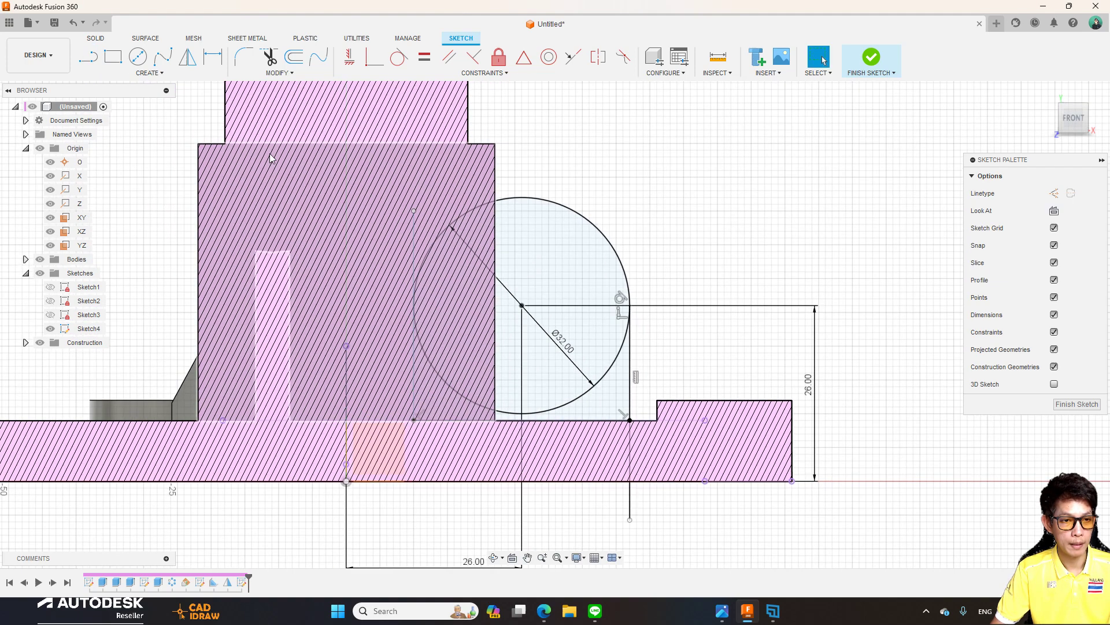
{"action": "left_click", "coordinate": [269, 58]}
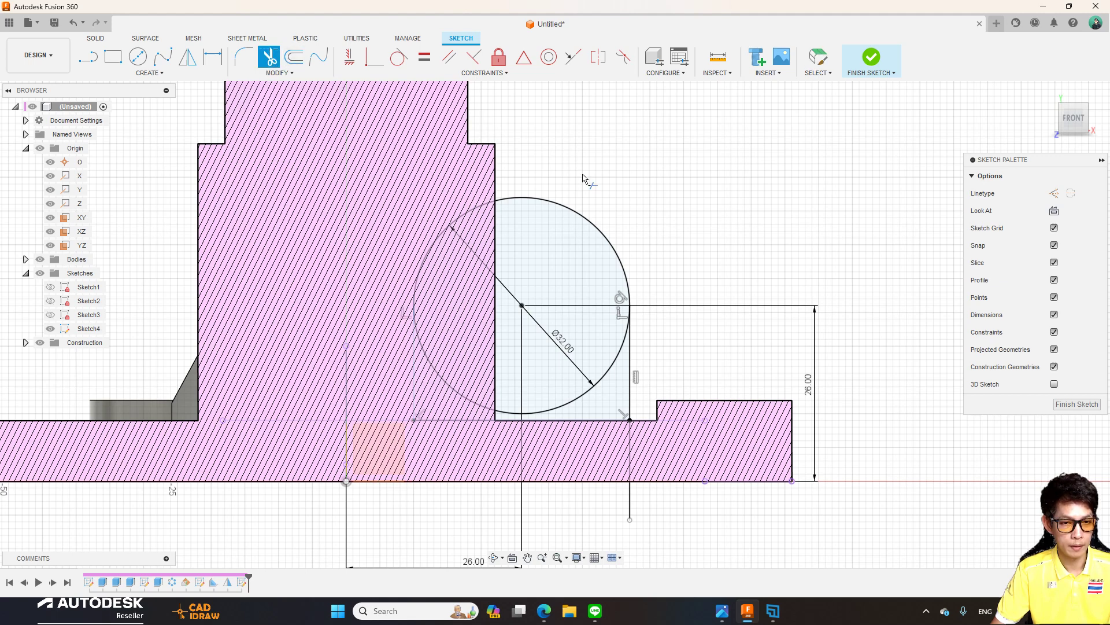
{"action": "key", "text": "Escape"}
{"action": "scroll", "coordinate": [422, 304], "scroll_direction": "up", "scroll_amount": 1}
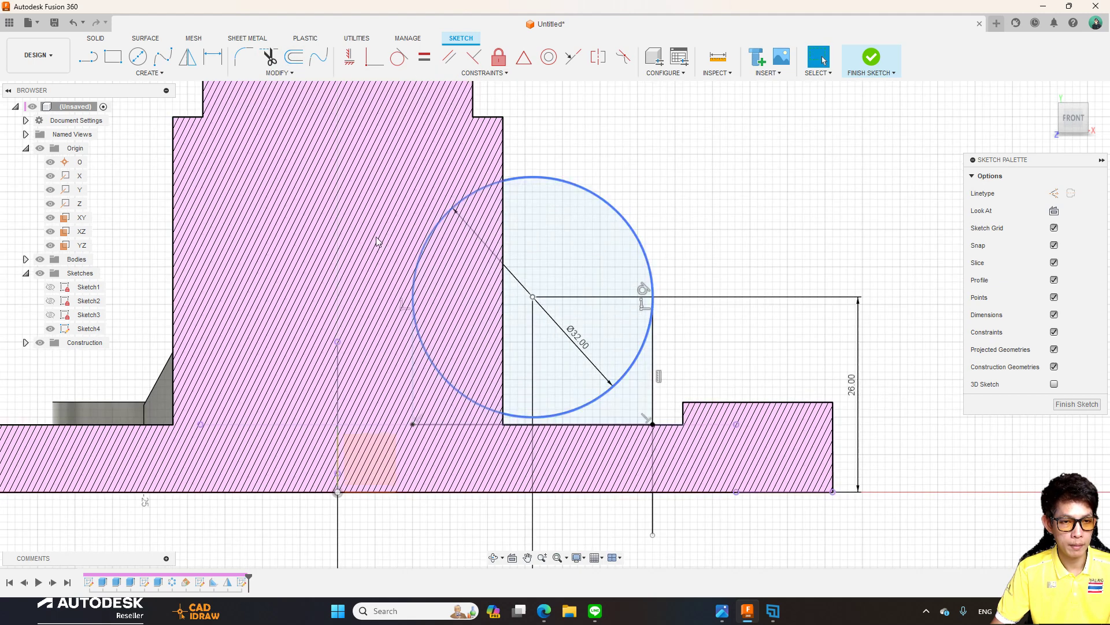
{"action": "middle_click_drag", "start_coordinate": [423, 303], "coordinate": [374, 197]}
{"action": "left_click", "coordinate": [398, 57]}
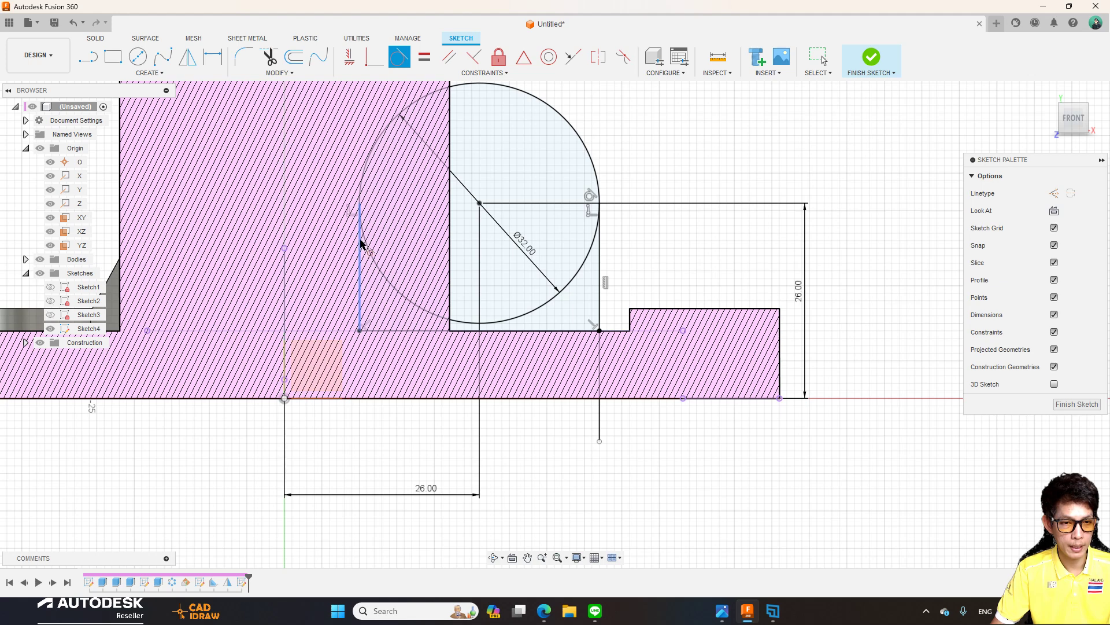
{"action": "right_click", "coordinate": [498, 220]}
{"action": "left_click", "coordinate": [537, 196]}
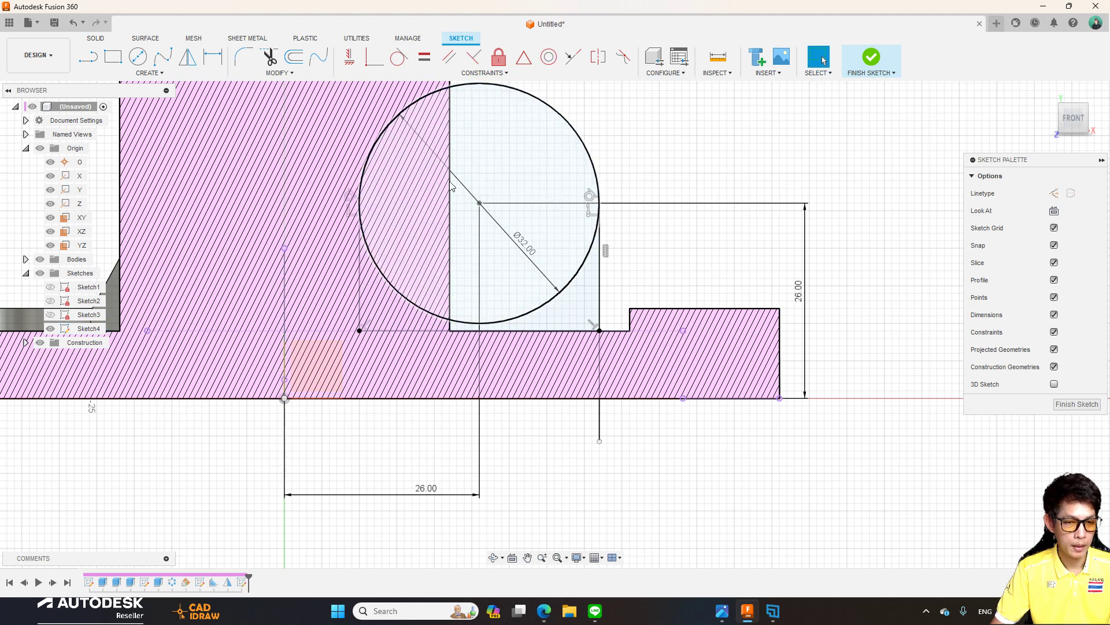
Convert the long projected bottom line into construction geometry.
{"action": "scroll", "coordinate": [452, 258], "scroll_direction": "down", "scroll_amount": 1}
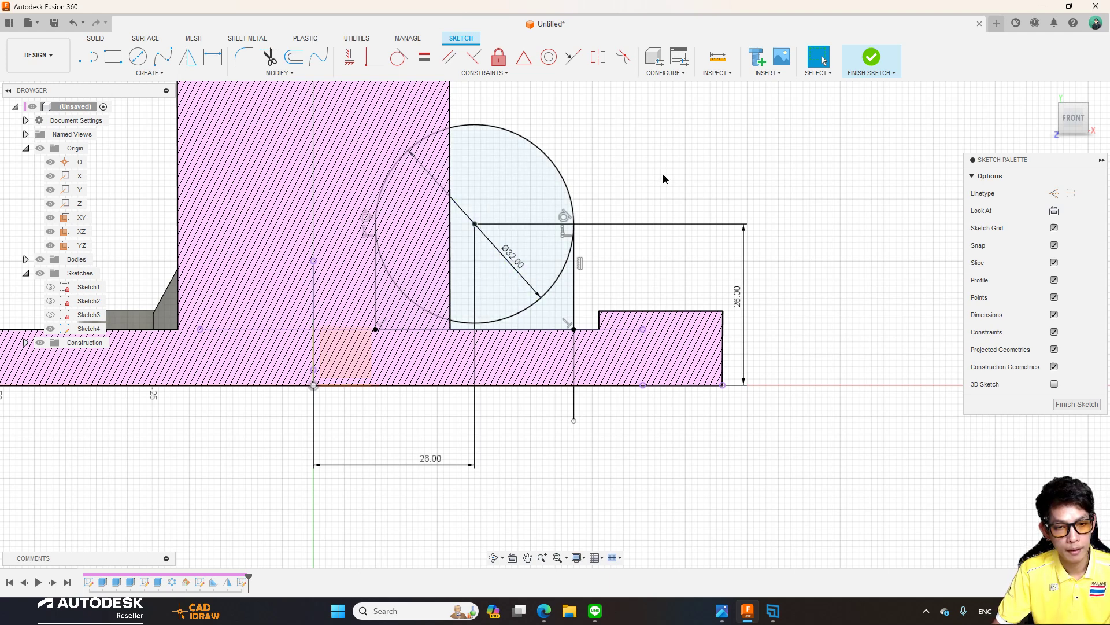
{"action": "middle_click_drag", "start_coordinate": [643, 157], "coordinate": [652, 182]}
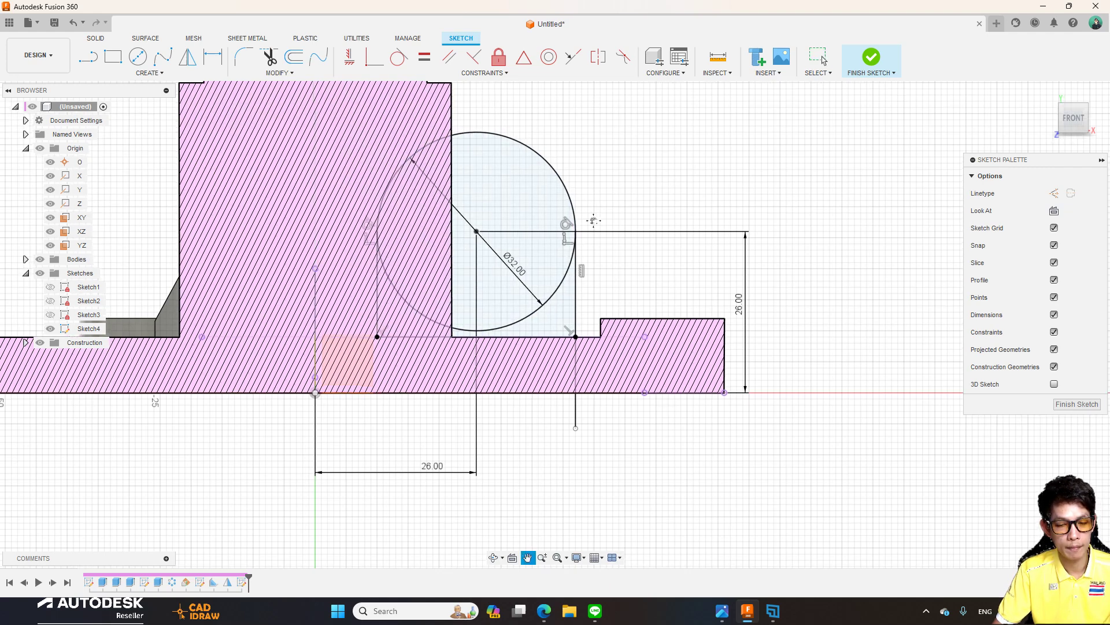
{"action": "right_click", "coordinate": [630, 357]}
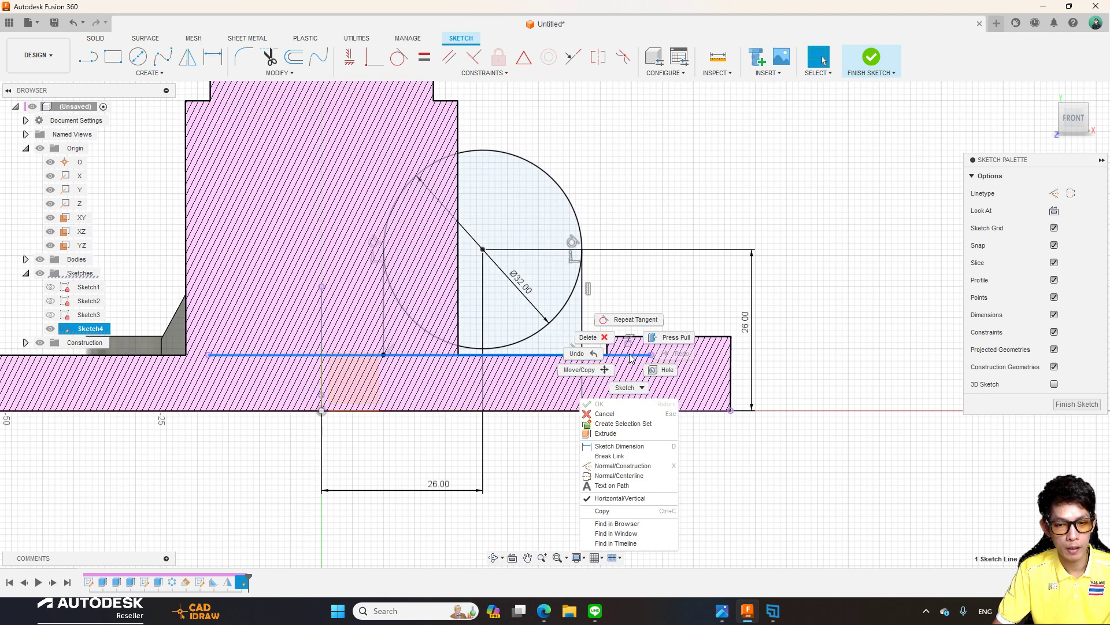
{"action": "left_click", "coordinate": [1055, 194]}
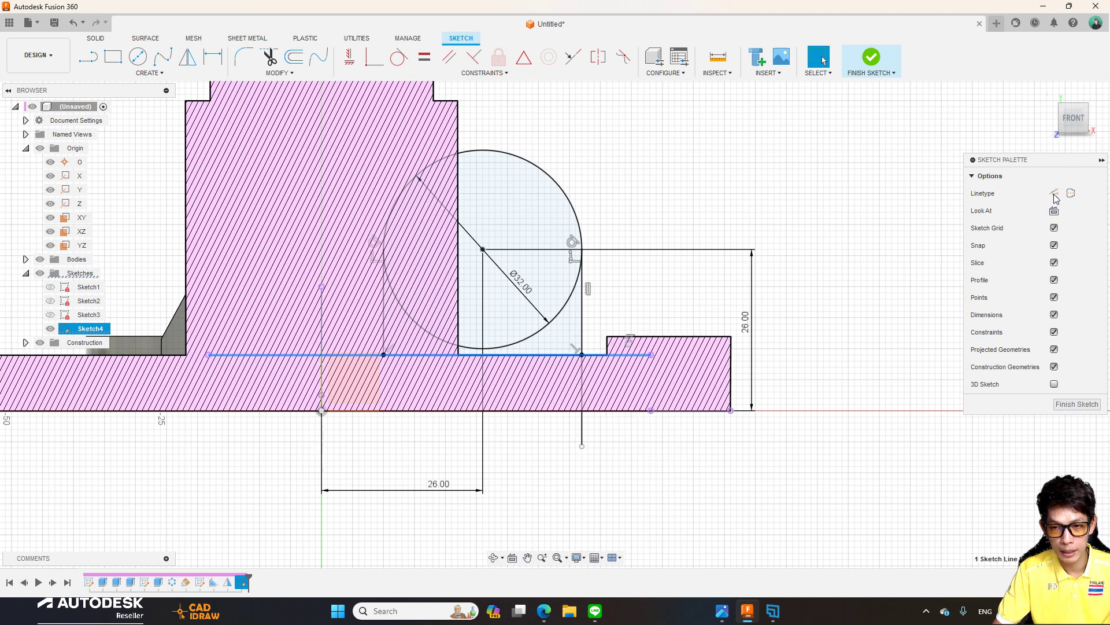
{"action": "scroll", "coordinate": [686, 183], "scroll_direction": "down", "scroll_amount": 1}
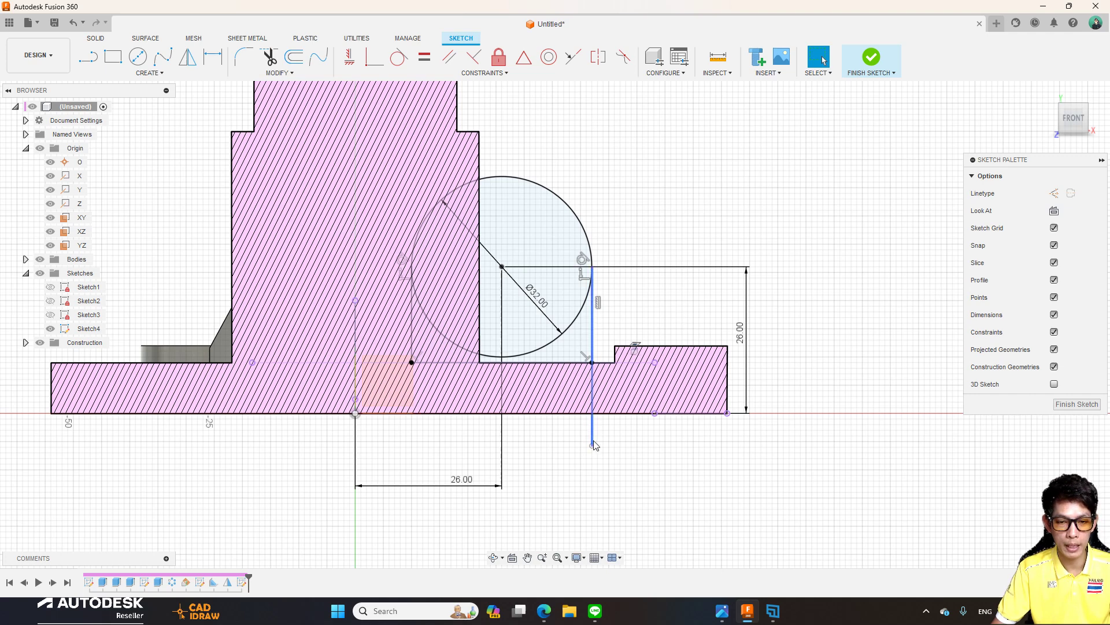
{"action": "left_click", "coordinate": [591, 364]}
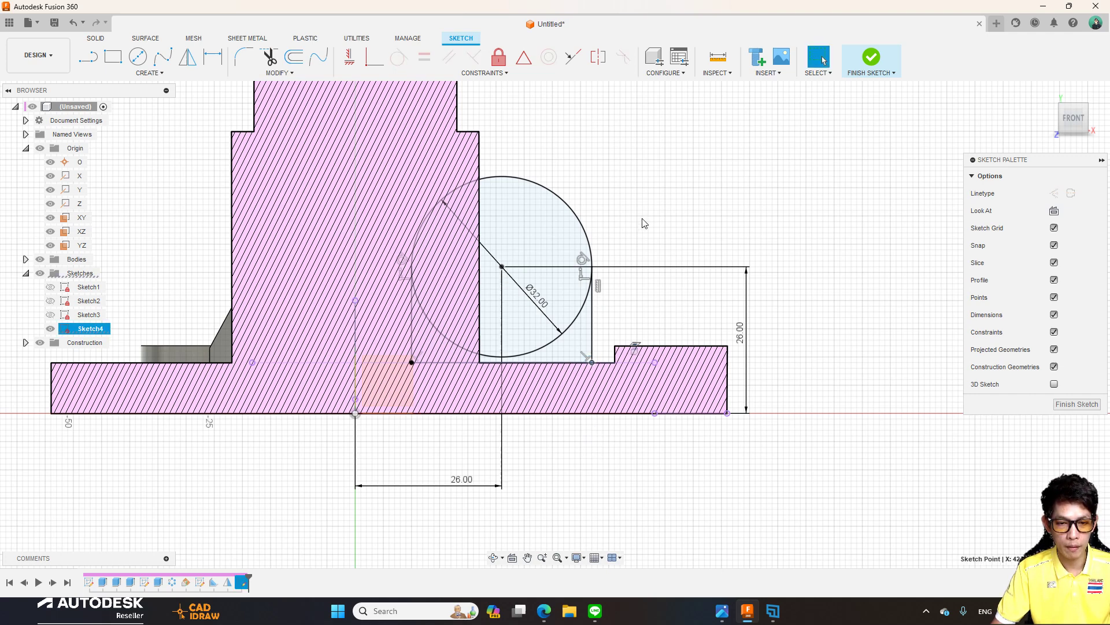
{"action": "key", "text": "Escape"}
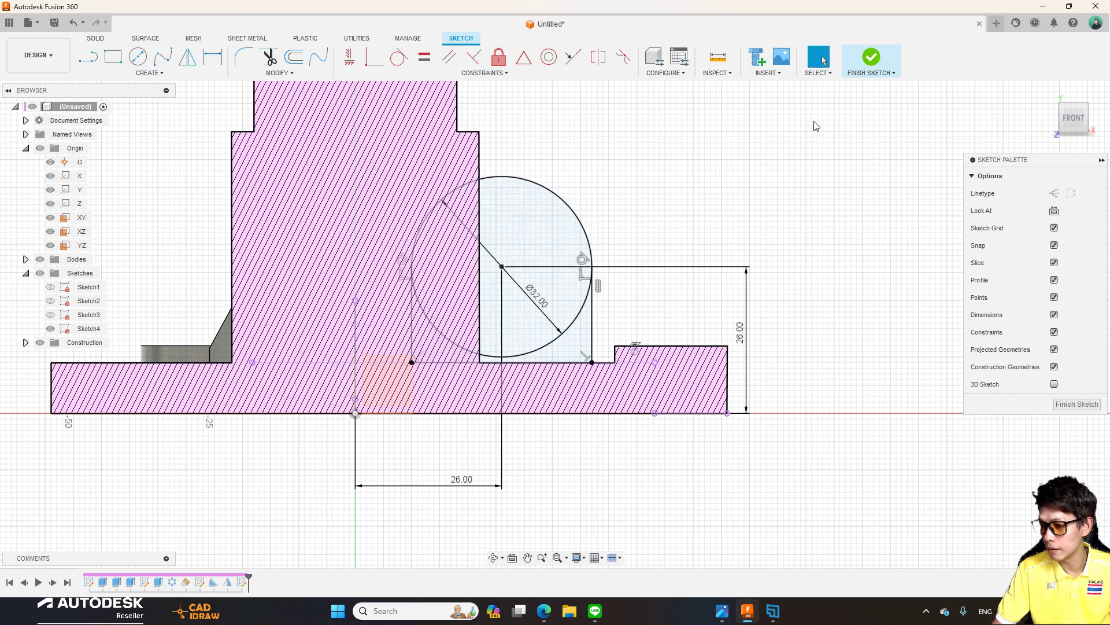
{"action": "scroll", "coordinate": [682, 115], "scroll_direction": "up", "scroll_amount": 2}
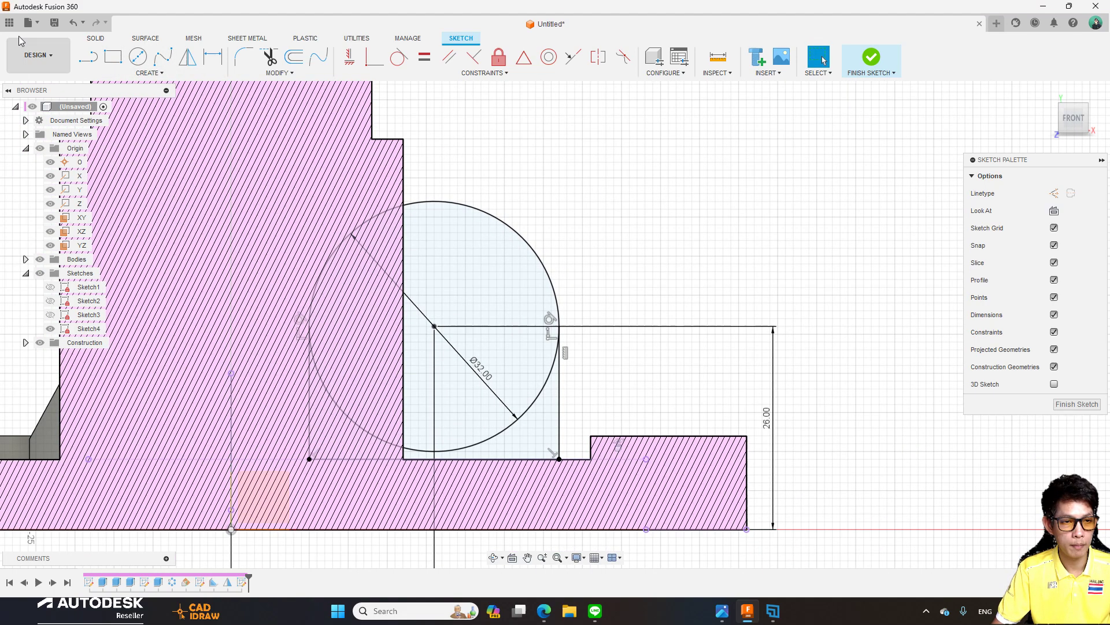
Draw a three-point rectangle from the circle centre and make its first edge a construction centerline.
{"action": "left_click", "coordinate": [88, 58]}
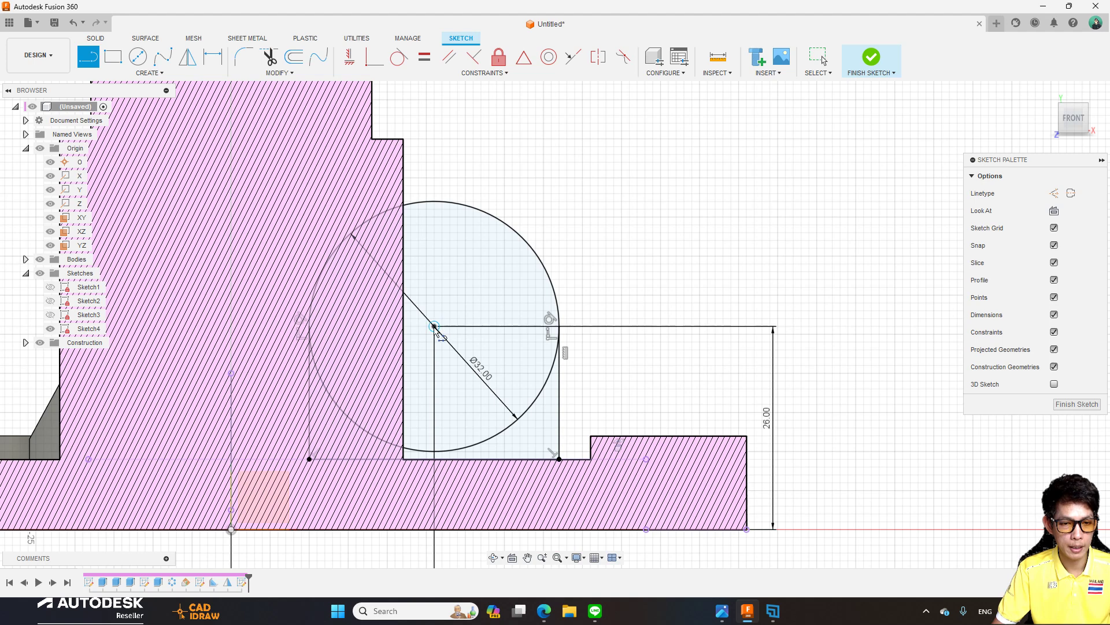
{"action": "left_click", "coordinate": [149, 73]}
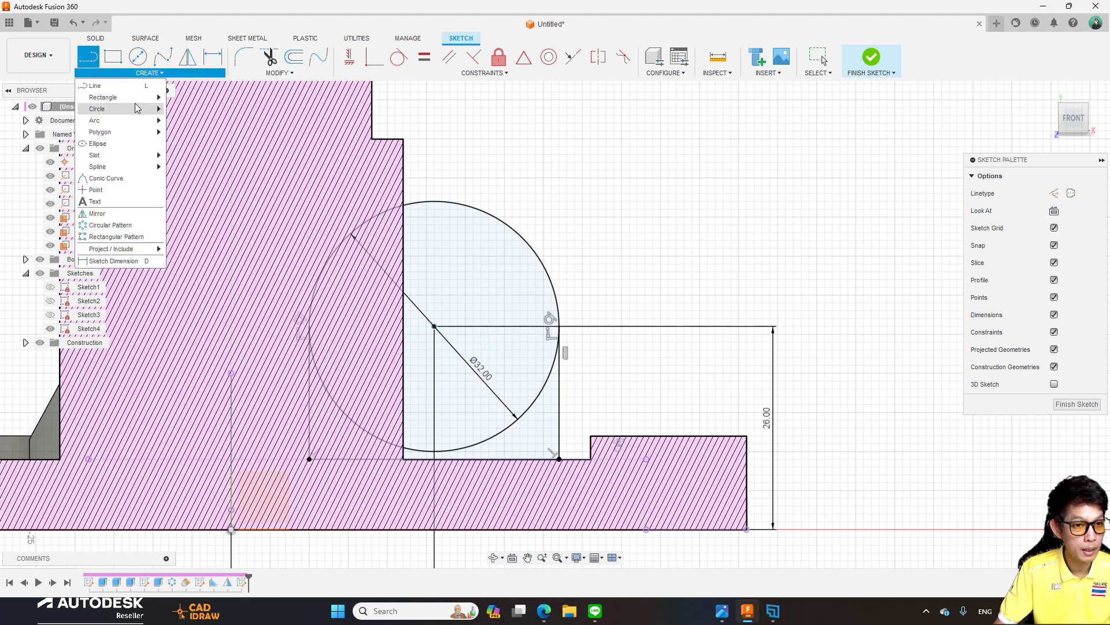
{"action": "mouse_move", "coordinate": [103, 97]}
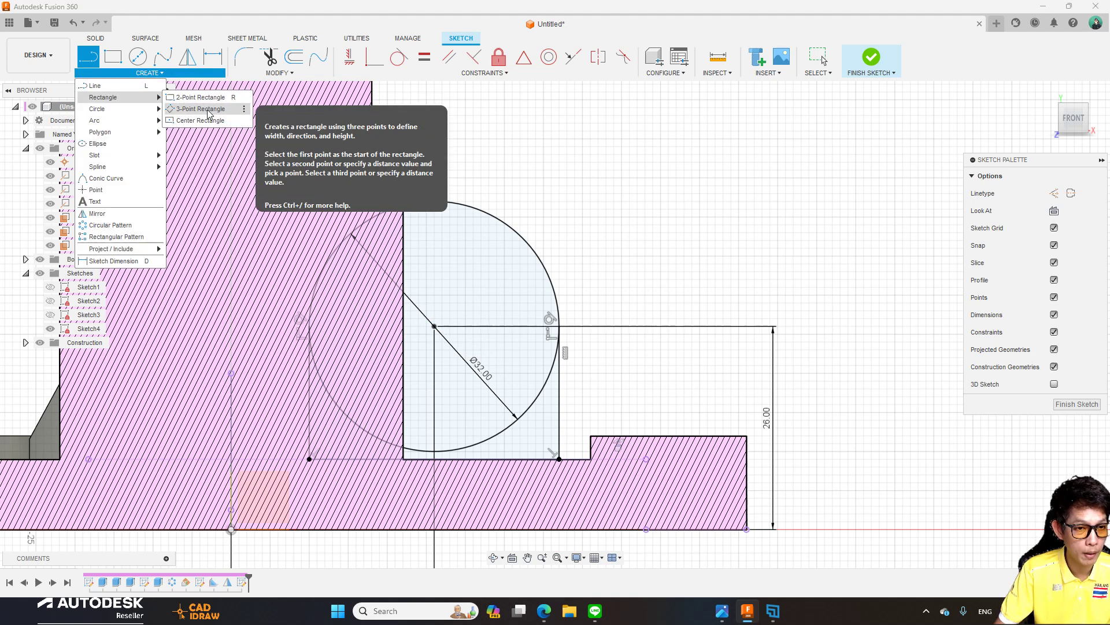
{"action": "left_click", "coordinate": [213, 110]}
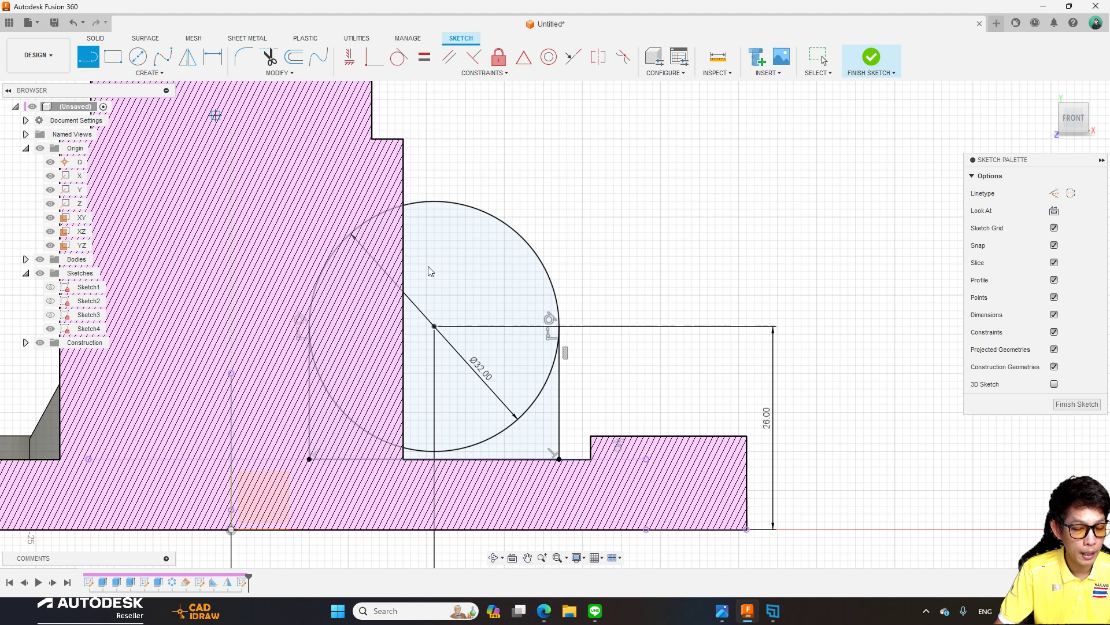
{"action": "left_click", "coordinate": [434, 327]}
{"action": "left_click", "coordinate": [668, 147]}
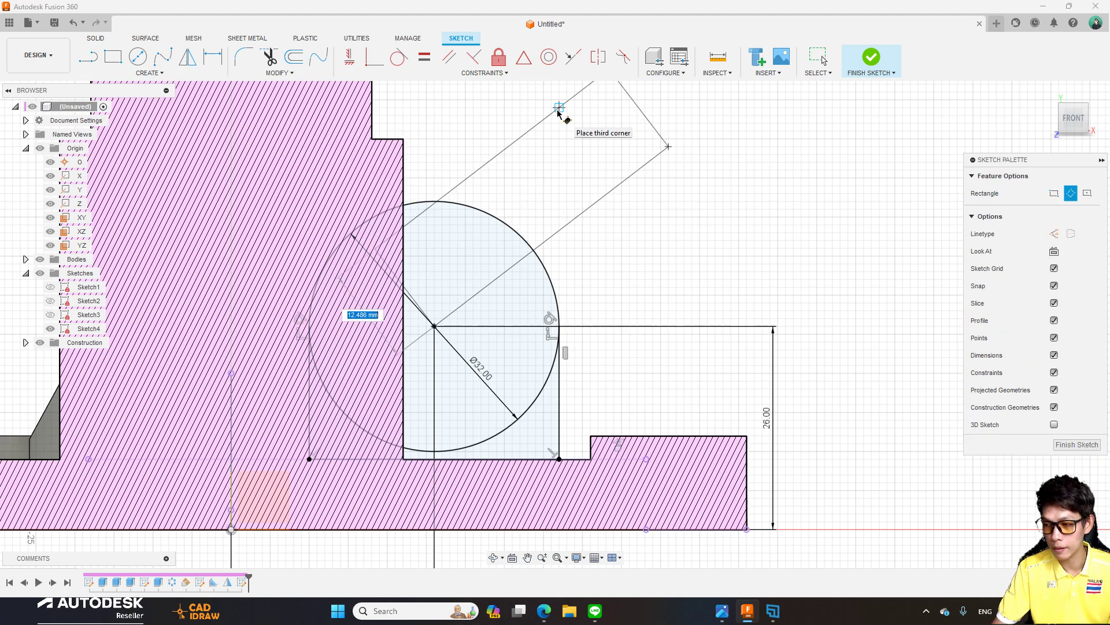
{"action": "left_click", "coordinate": [558, 112]}
{"action": "key", "text": "Escape"}
{"action": "left_click", "coordinate": [642, 166]}
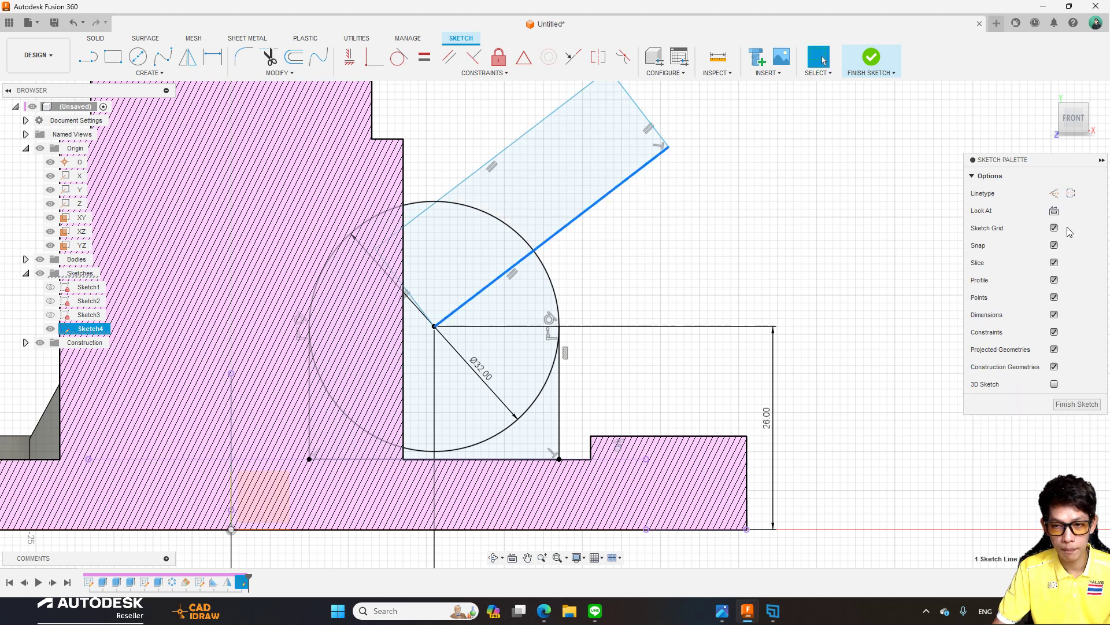
{"action": "left_click", "coordinate": [1055, 194]}
{"action": "scroll", "coordinate": [631, 439], "scroll_direction": "down", "scroll_amount": 1}
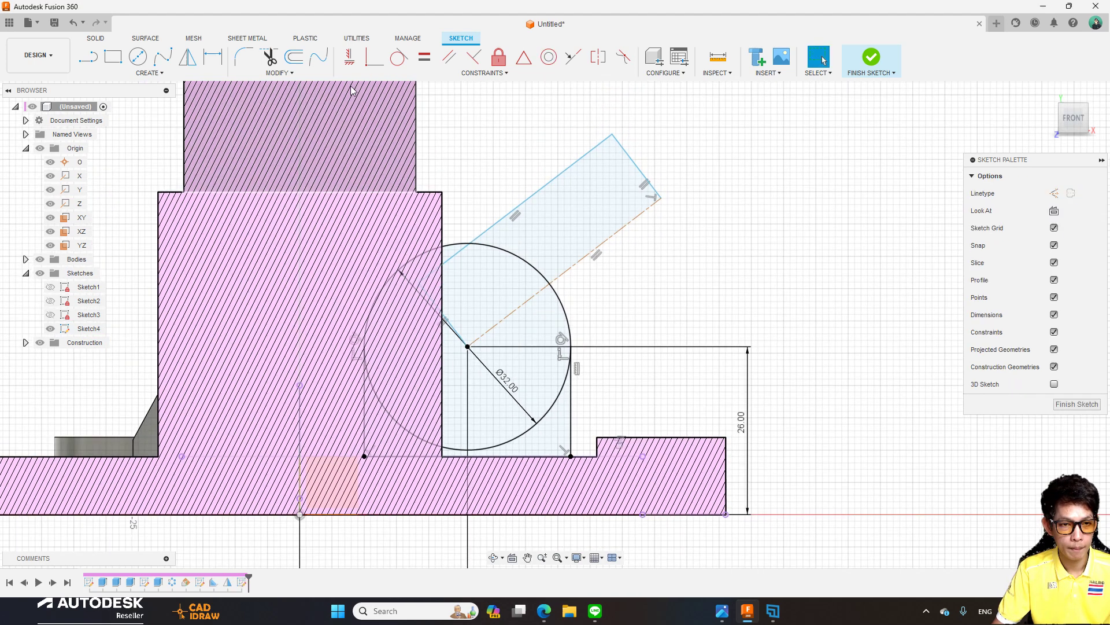
Dimension the centerline at 45° to the bottom horizontal line.
{"action": "left_click", "coordinate": [213, 56]}
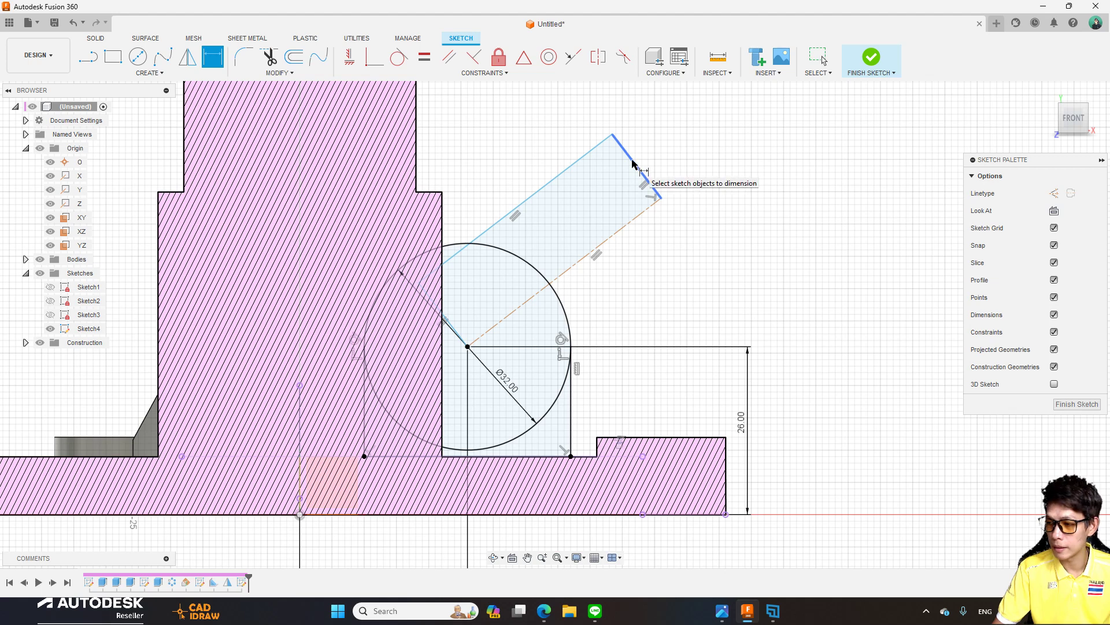
{"action": "middle_click_drag", "start_coordinate": [625, 204], "coordinate": [597, 182]}
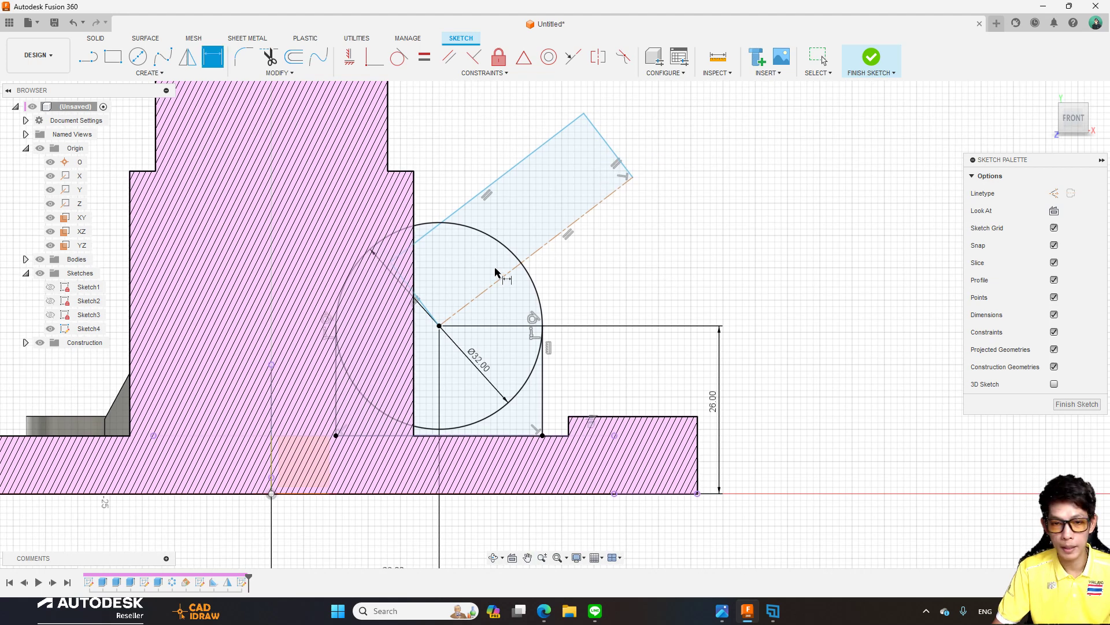
{"action": "left_click", "coordinate": [507, 274]}
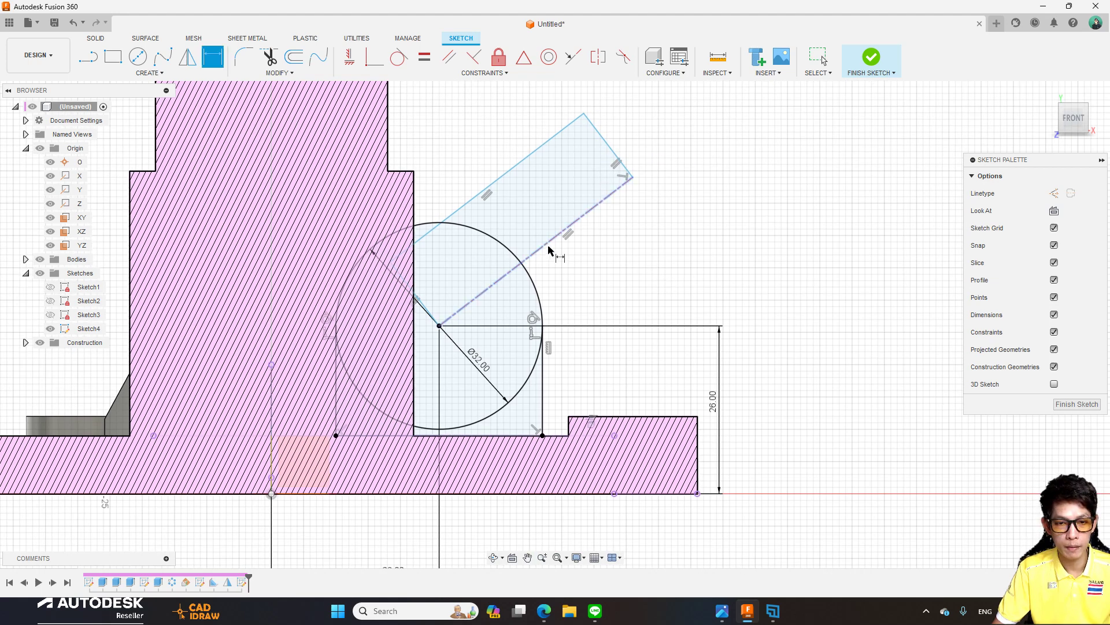
{"action": "left_click", "coordinate": [639, 493]}
{"action": "left_click", "coordinate": [818, 365]}
{"action": "type", "text": "45"}
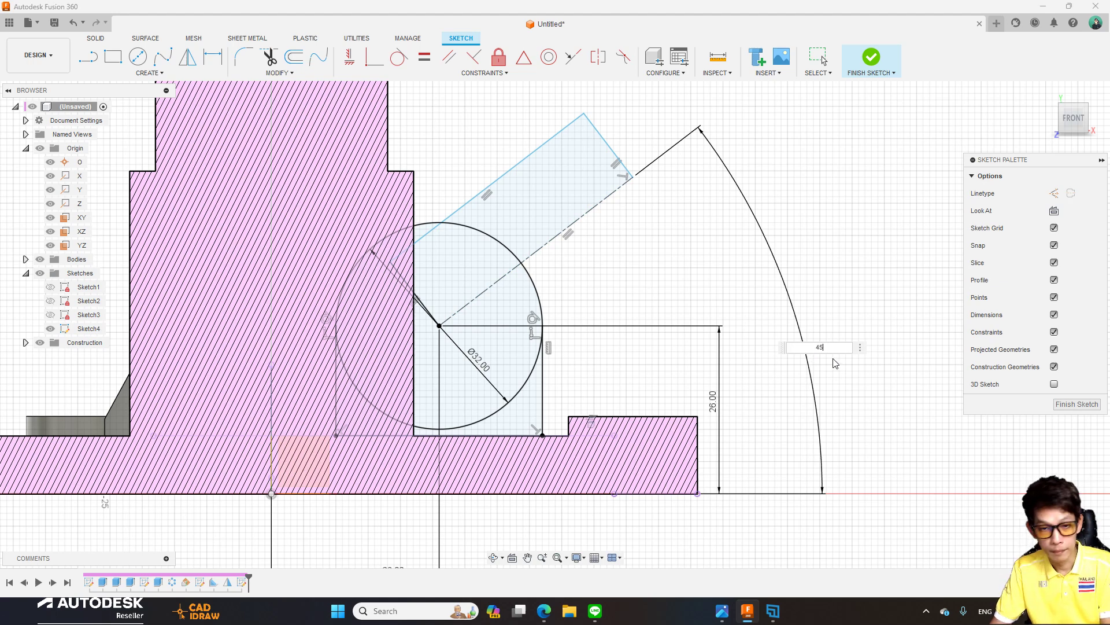
{"action": "key", "text": "Return"}
Set the rectangle's width to 24 mm and the centerline length to 30 mm.
{"action": "middle_click_drag", "start_coordinate": [646, 227], "coordinate": [678, 266]}
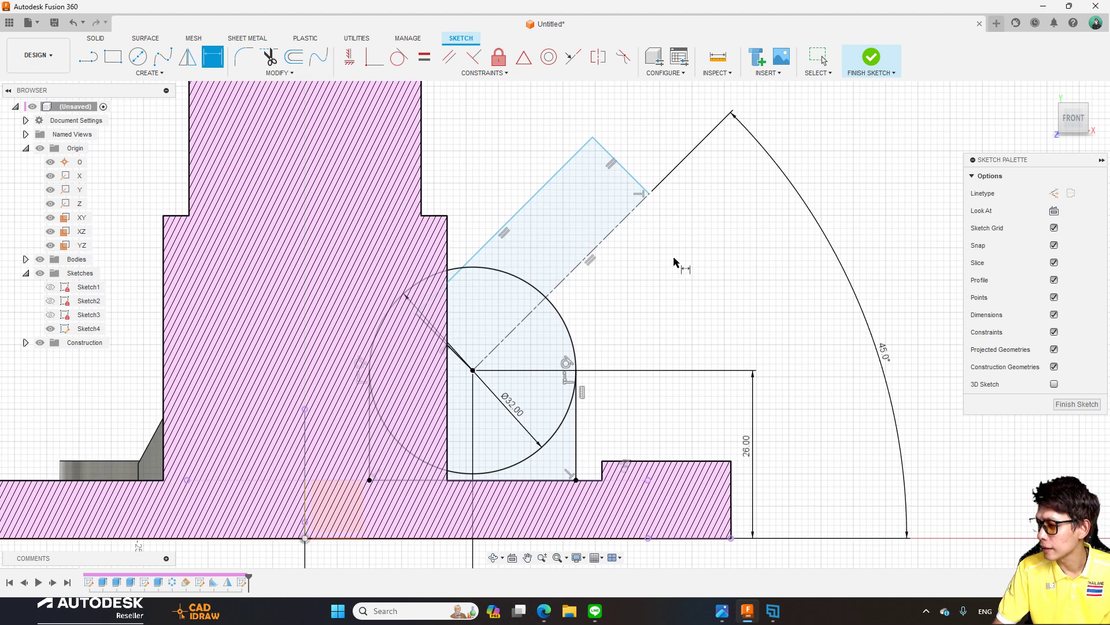
{"action": "left_click", "coordinate": [557, 173]}
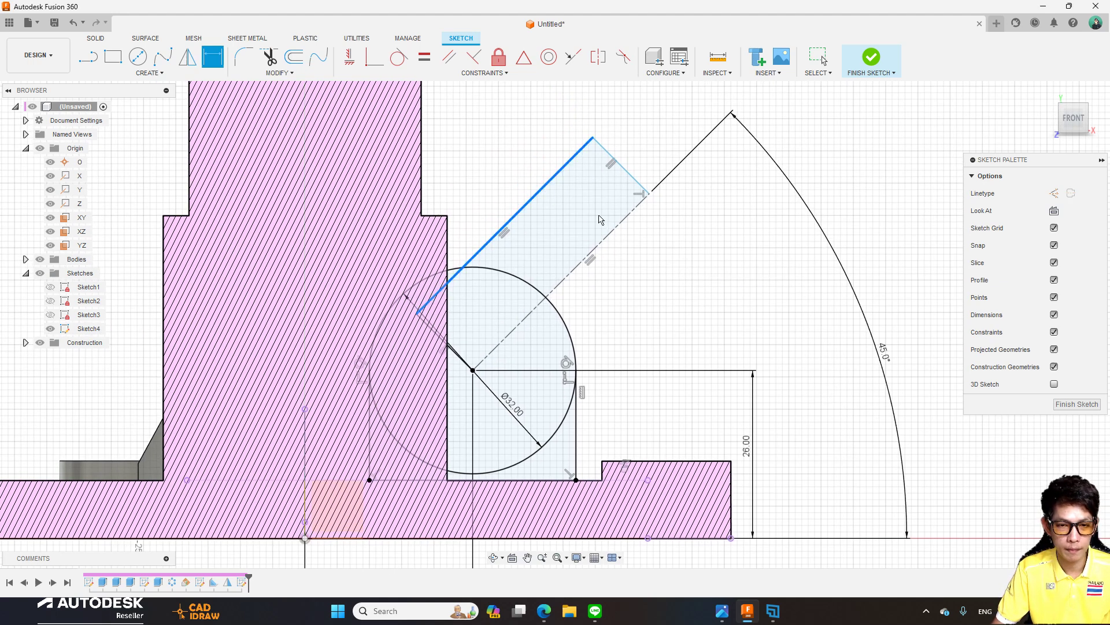
{"action": "left_click", "coordinate": [609, 234]}
{"action": "left_click", "coordinate": [646, 248]}
{"action": "type", "text": "24"}
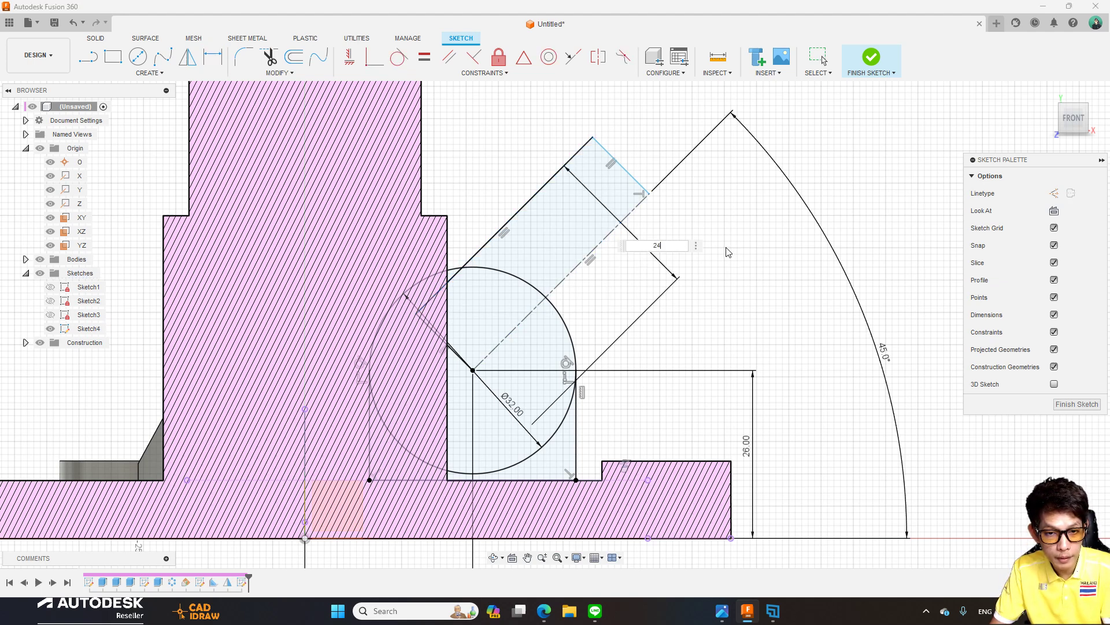
{"action": "key", "text": "Return"}
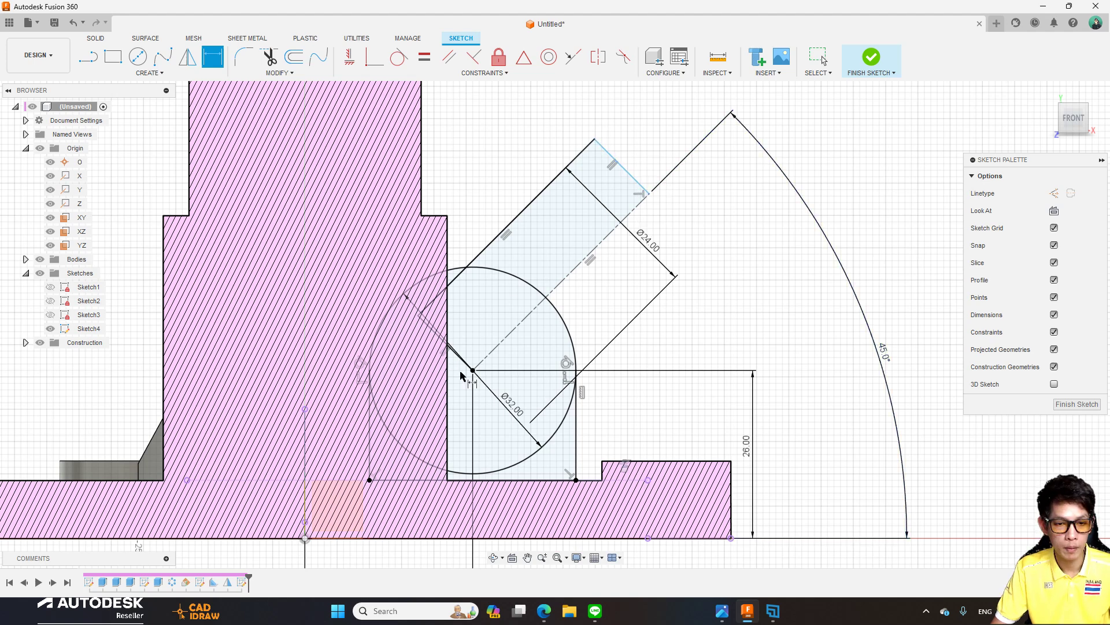
{"action": "left_click", "coordinate": [523, 320]}
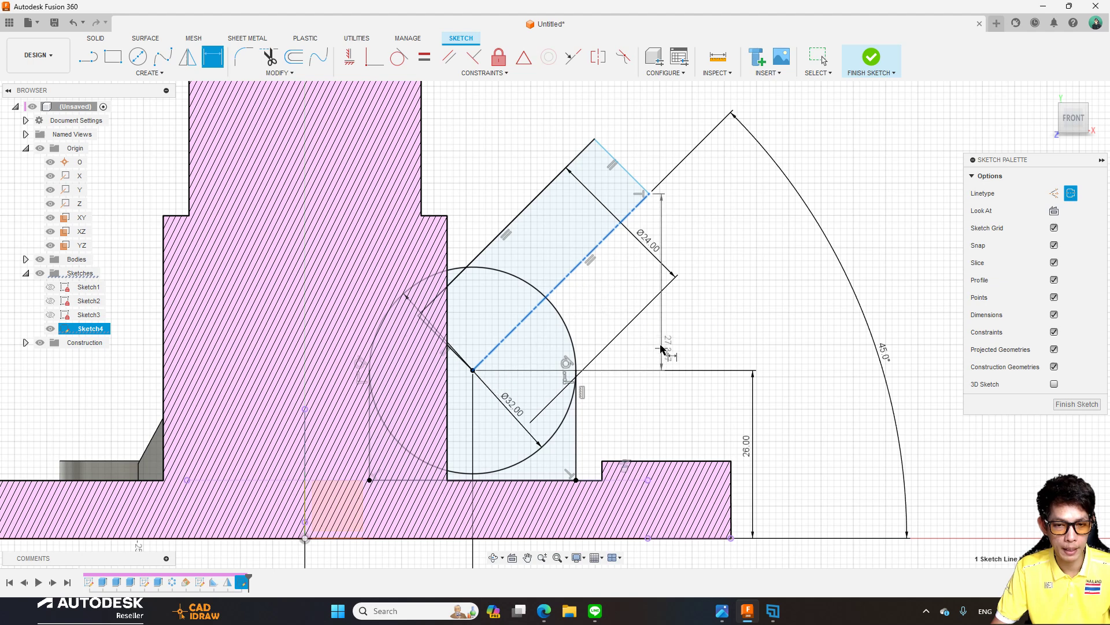
{"action": "left_click", "coordinate": [642, 311]}
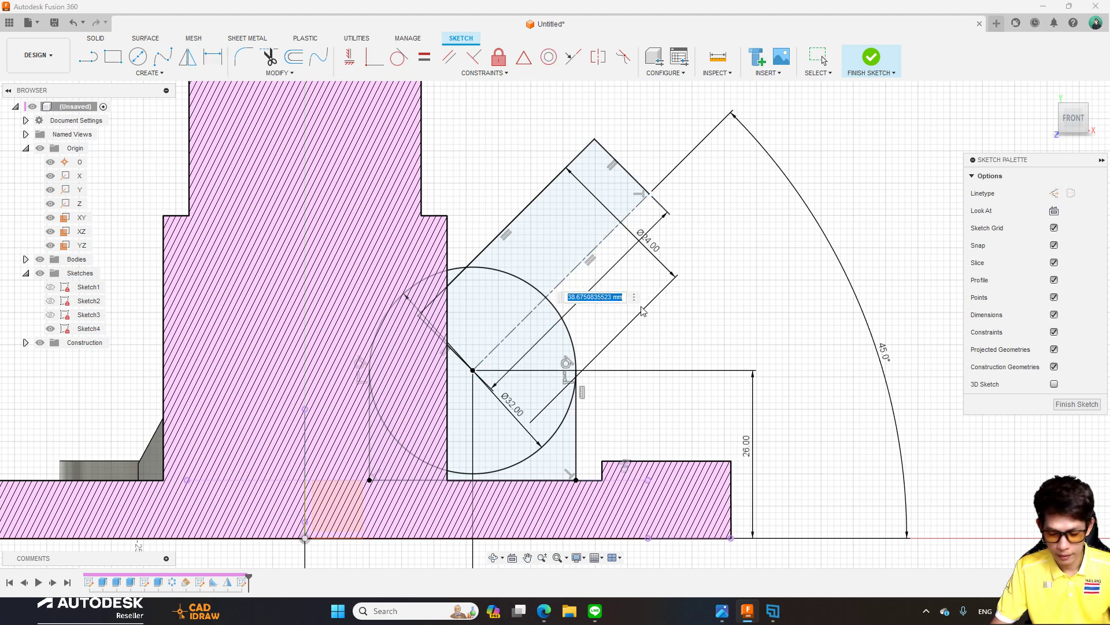
{"action": "type", "text": "30"}
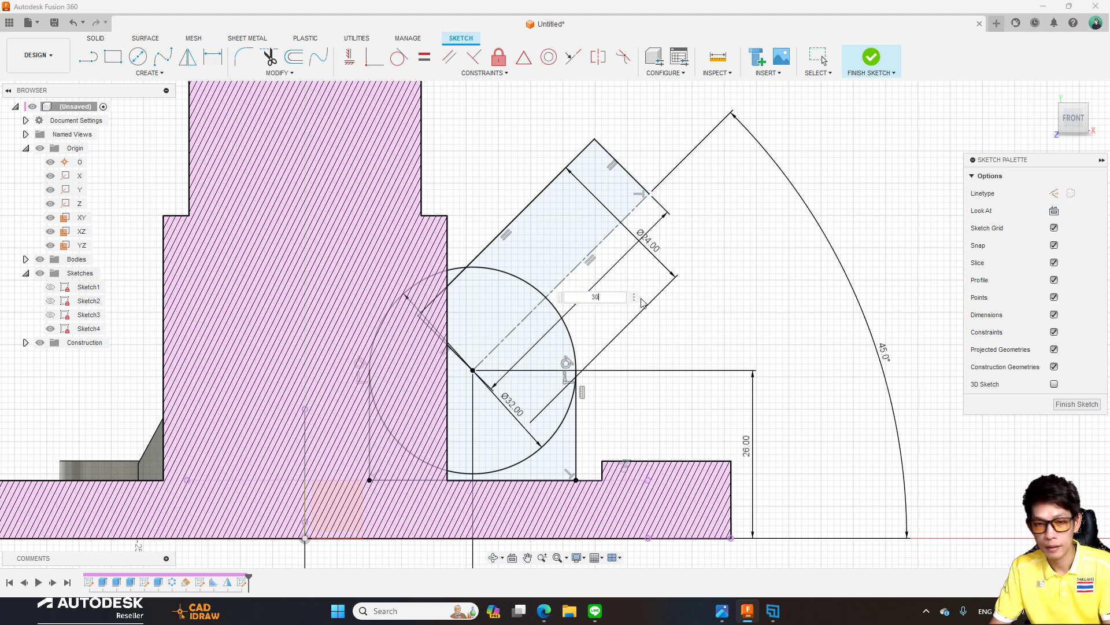
{"action": "key", "text": "Return"}
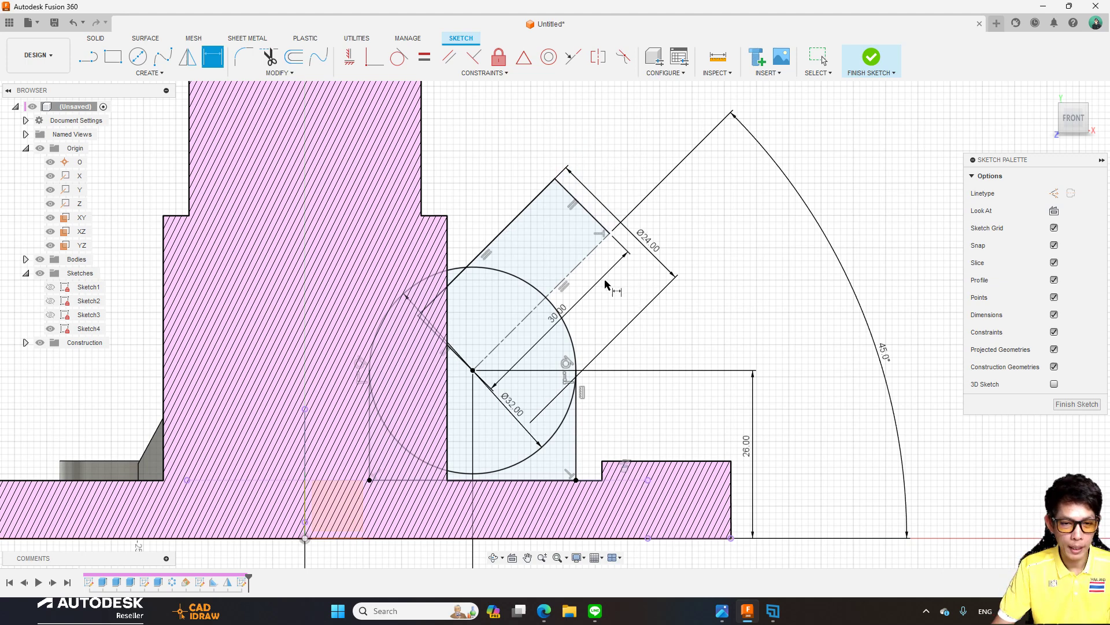
{"action": "scroll", "coordinate": [630, 287], "scroll_direction": "up", "scroll_amount": 2}
{"action": "scroll", "coordinate": [629, 280], "scroll_direction": "down", "scroll_amount": 3}
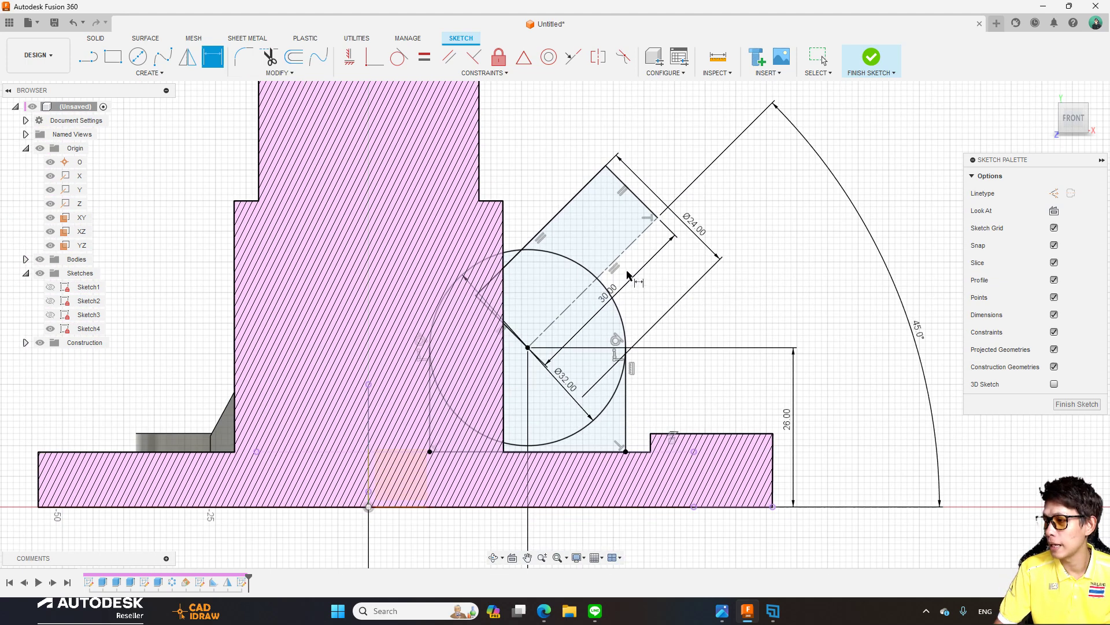
Exit the dimension tool and finish Sketch4.
{"action": "middle_click_drag", "start_coordinate": [542, 359], "coordinate": [576, 307]}
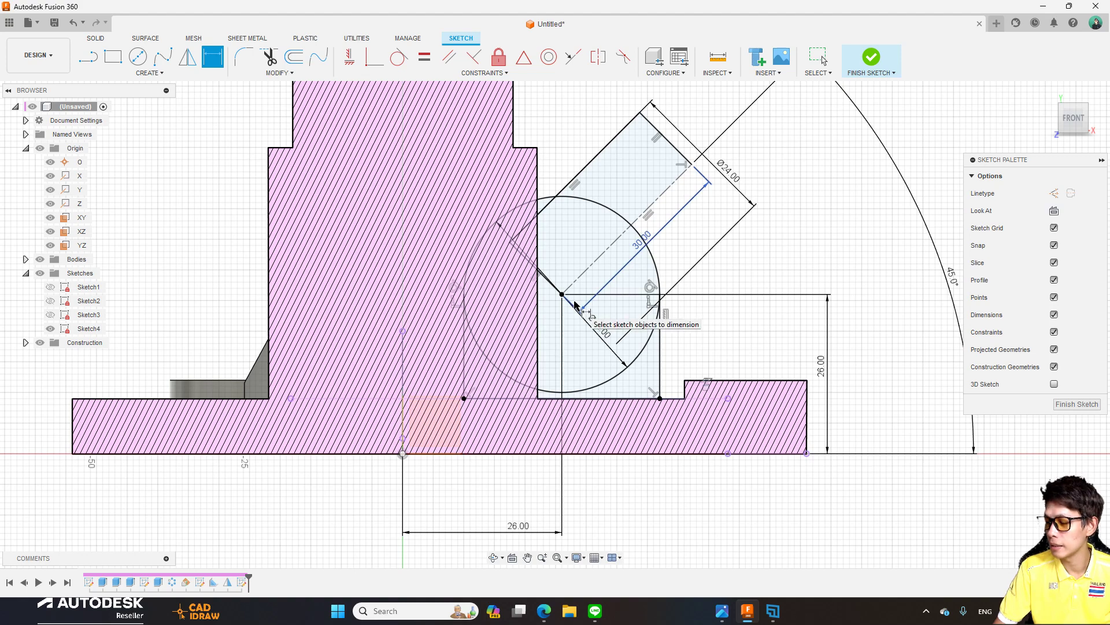
{"action": "key", "text": "Escape"}
{"action": "scroll", "coordinate": [572, 420], "scroll_direction": "down", "scroll_amount": 1}
{"action": "middle_click_drag", "start_coordinate": [572, 421], "coordinate": [606, 340]}
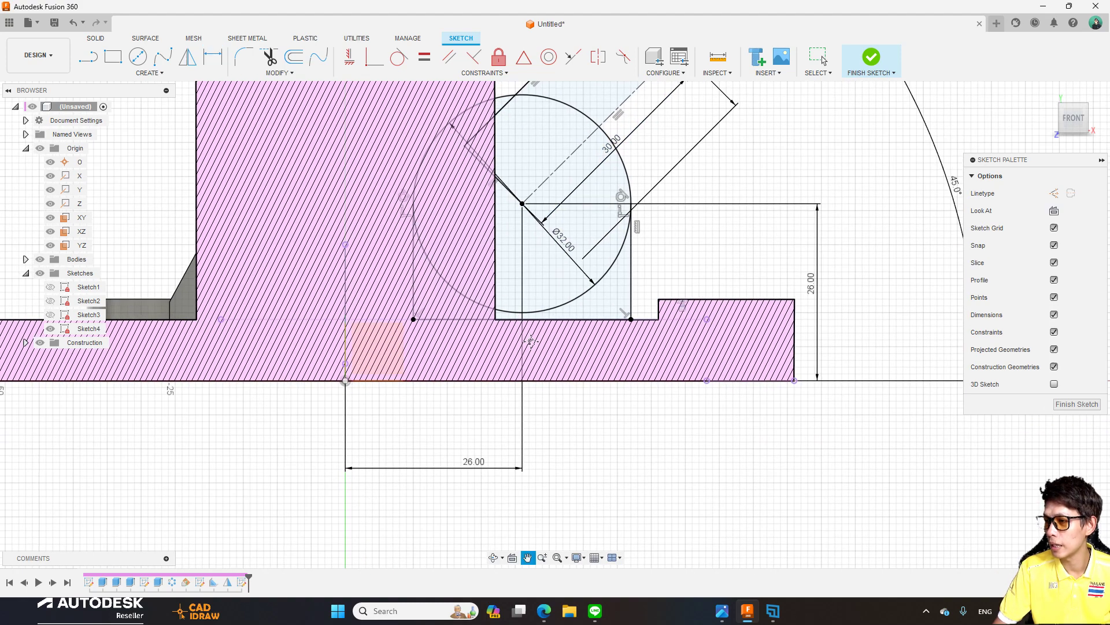
{"action": "scroll", "coordinate": [606, 339], "scroll_direction": "down", "scroll_amount": 1}
{"action": "right_click", "coordinate": [695, 245]}
{"action": "key", "text": "Escape"}
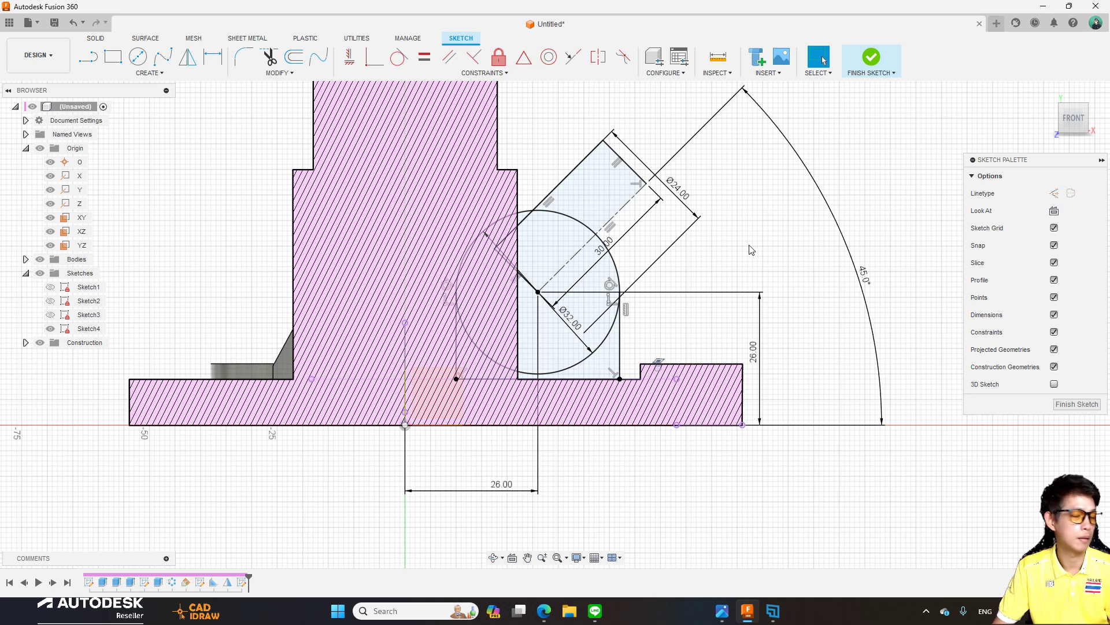
{"action": "middle_click_drag", "start_coordinate": [747, 266], "coordinate": [745, 290]}
{"action": "scroll", "coordinate": [746, 291], "scroll_direction": "down", "scroll_amount": 1}
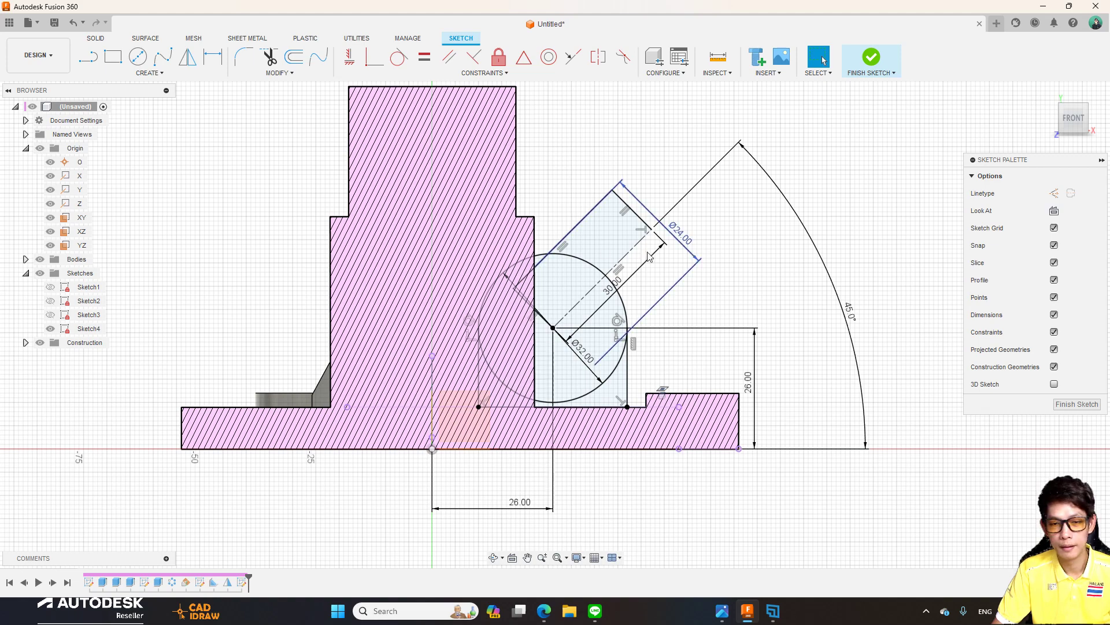
{"action": "scroll", "coordinate": [649, 256], "scroll_direction": "down", "scroll_amount": 1}
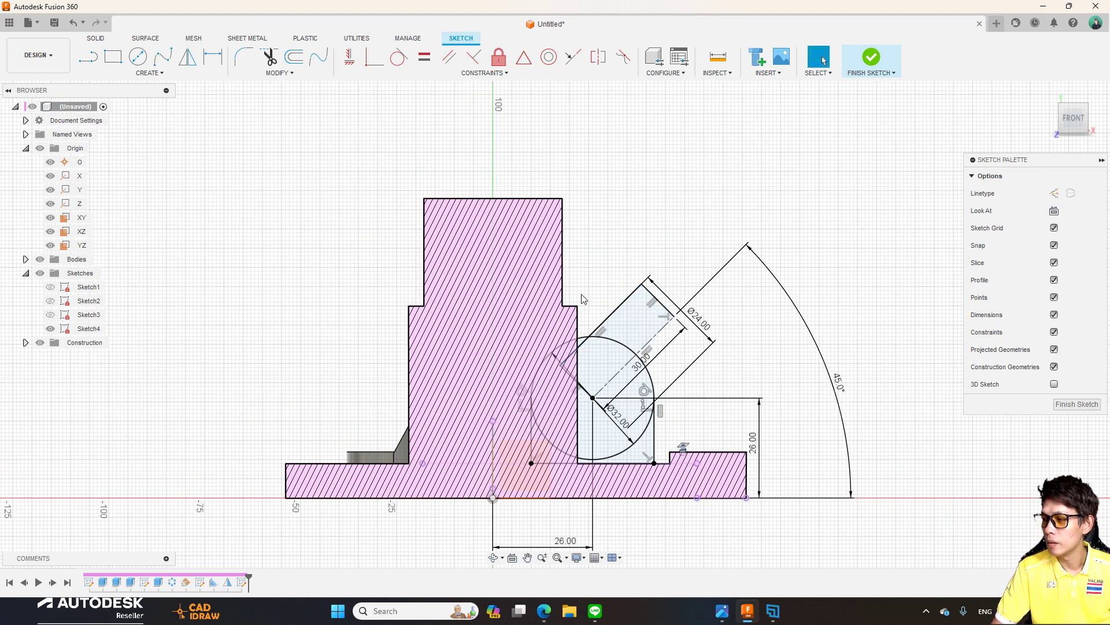
{"action": "scroll", "coordinate": [506, 316], "scroll_direction": "up", "scroll_amount": 1}
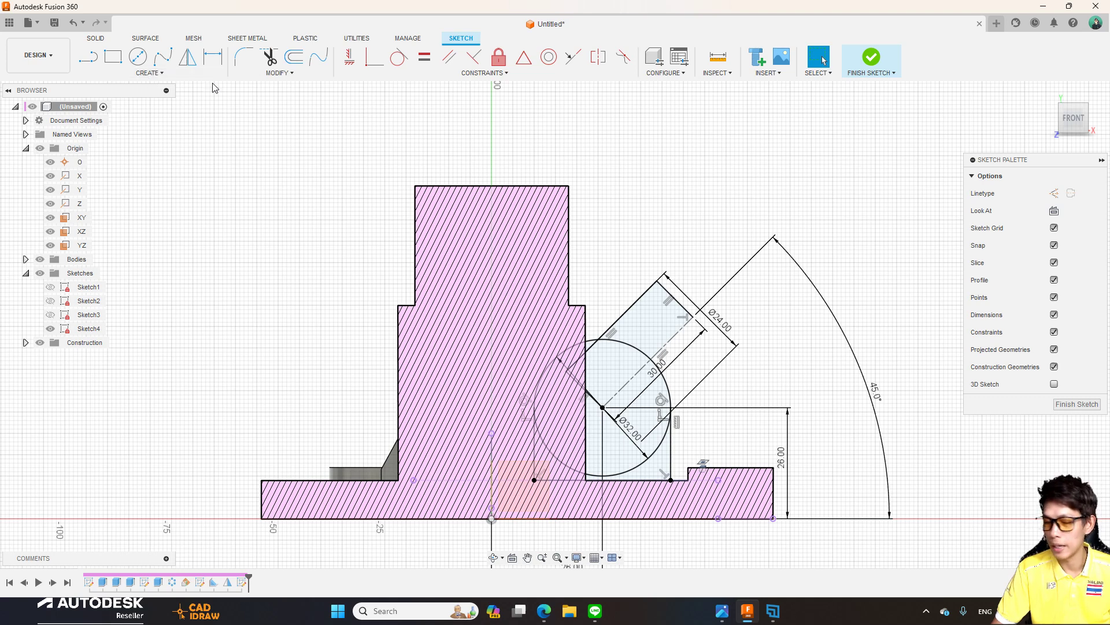
{"action": "left_click", "coordinate": [870, 60]}
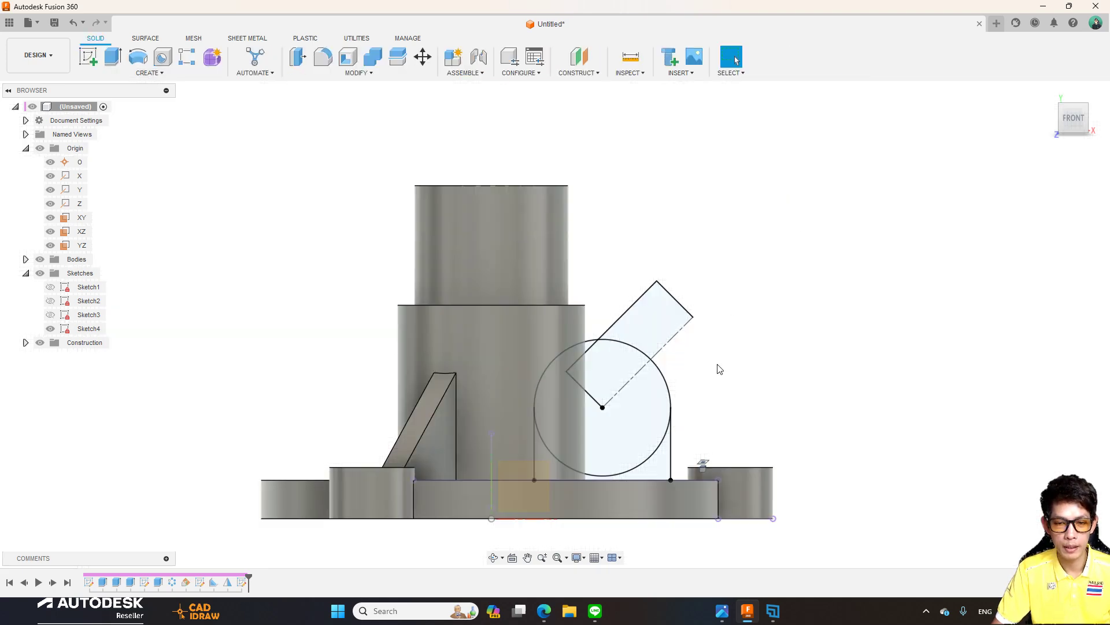
Start an extrusion on the Ø32 circle profile.
{"action": "middle_click_drag", "start_coordinate": [720, 369], "coordinate": [640, 253], "text": "shift"}
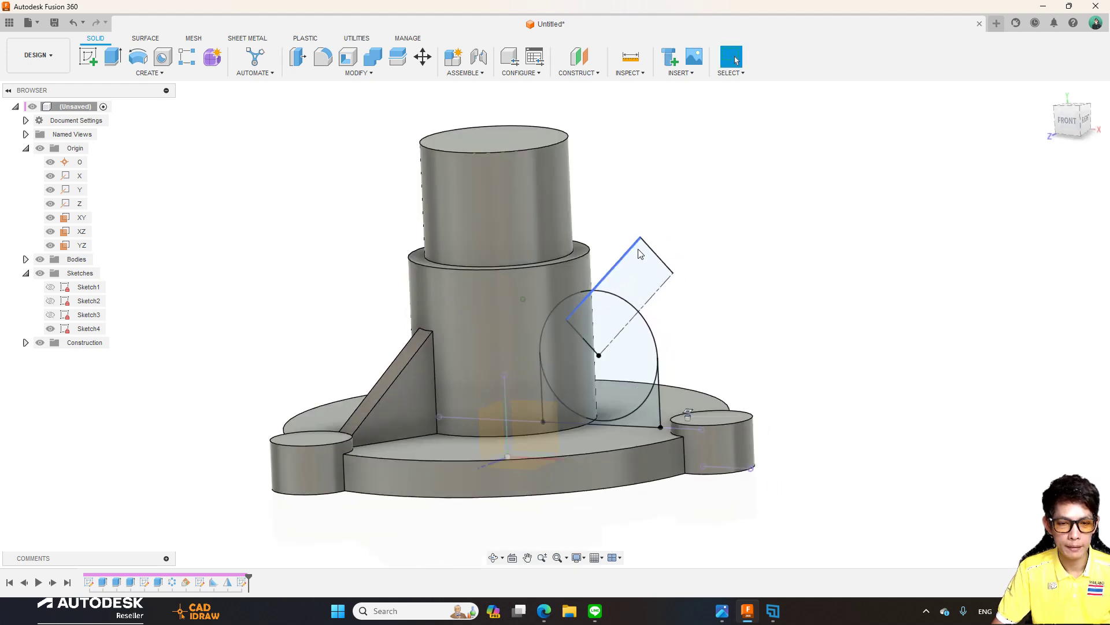
{"action": "left_click", "coordinate": [113, 56]}
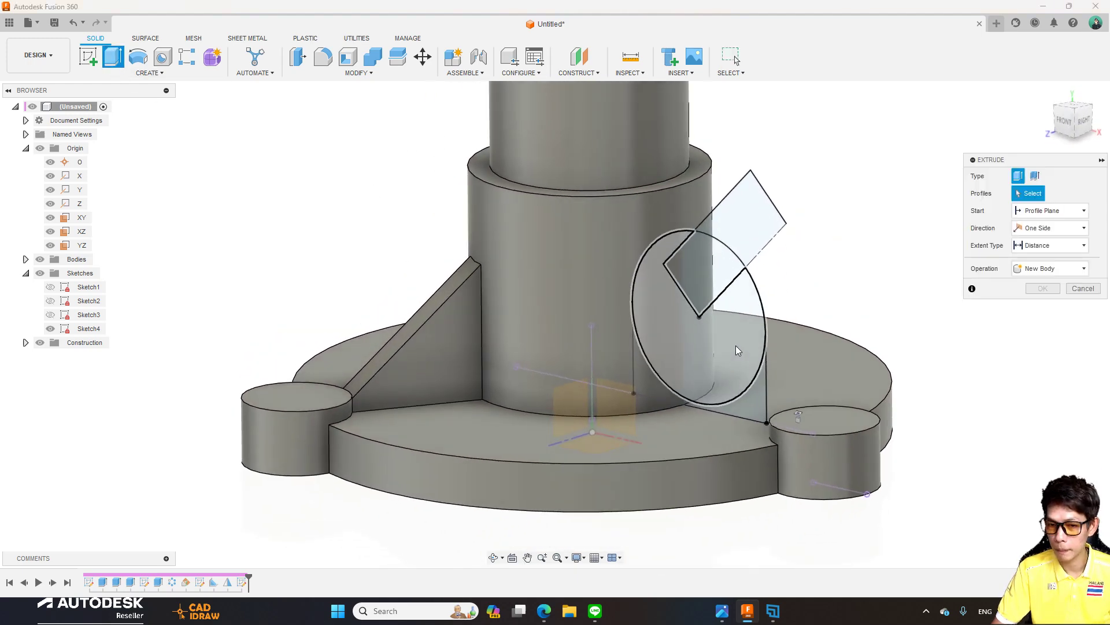
{"action": "left_click", "coordinate": [737, 348]}
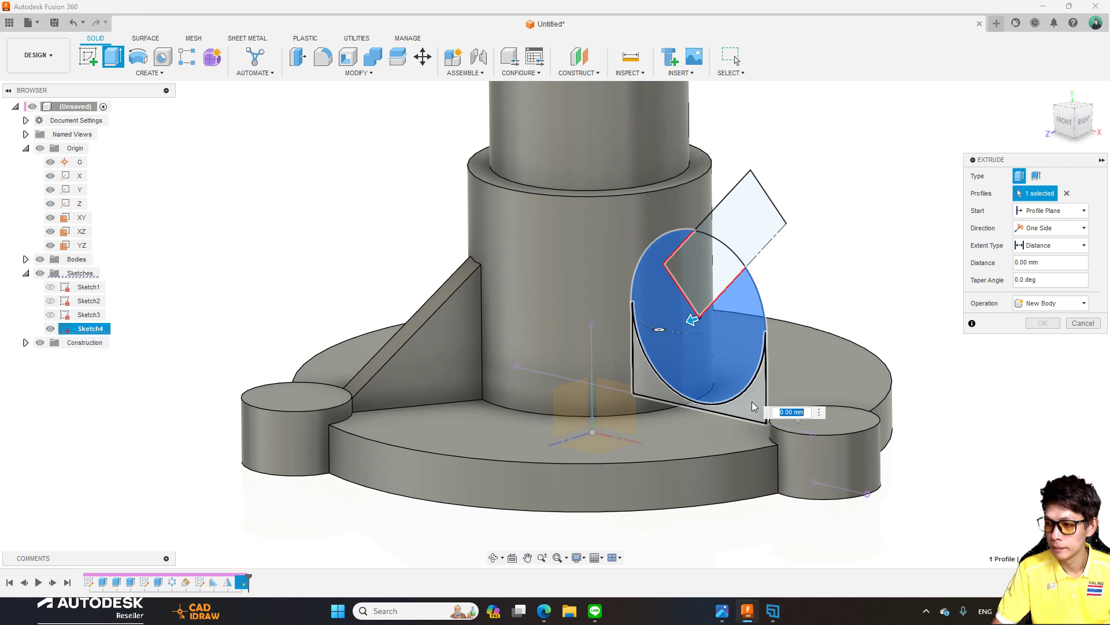
Extrude both circle regions 46 mm symmetric whole length, joined to the body.
{"action": "left_click", "coordinate": [743, 352]}
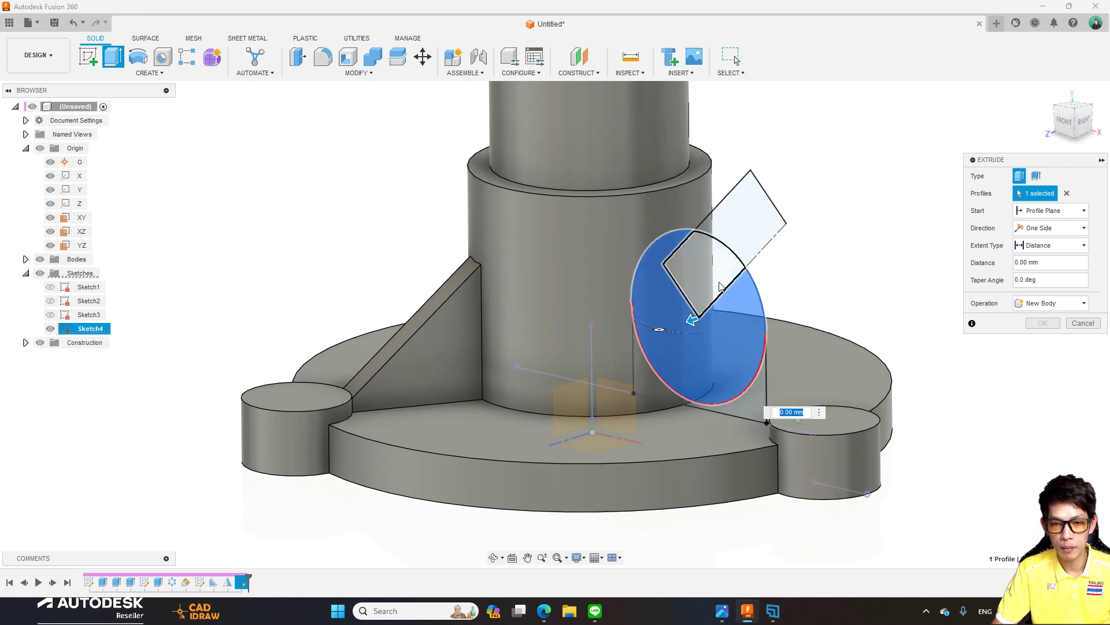
{"action": "left_click", "coordinate": [1050, 228]}
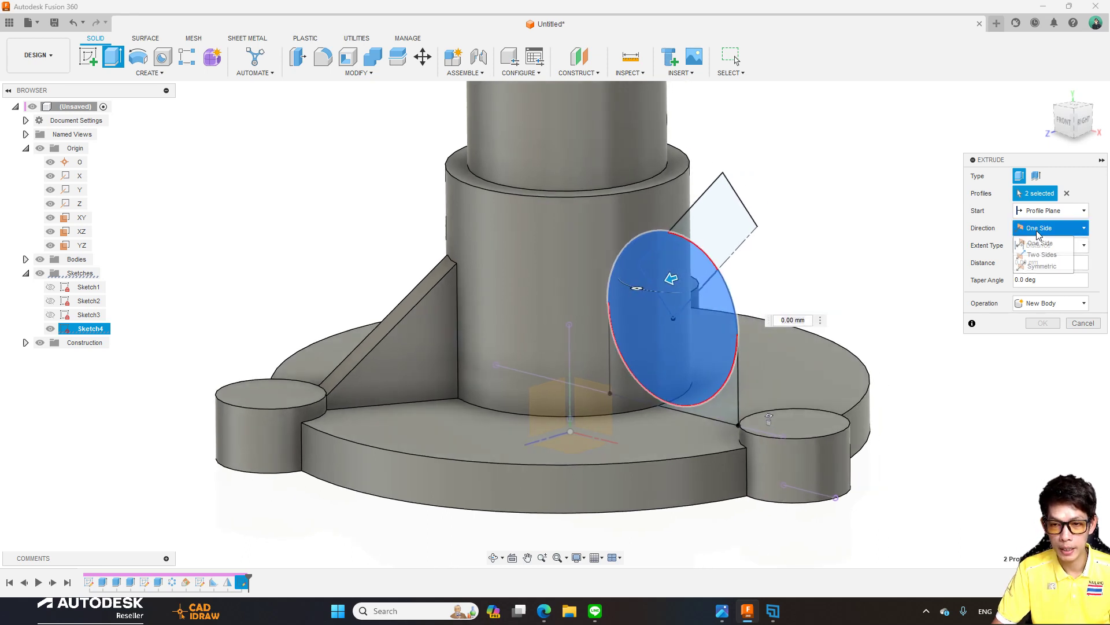
{"action": "left_click", "coordinate": [1042, 266]}
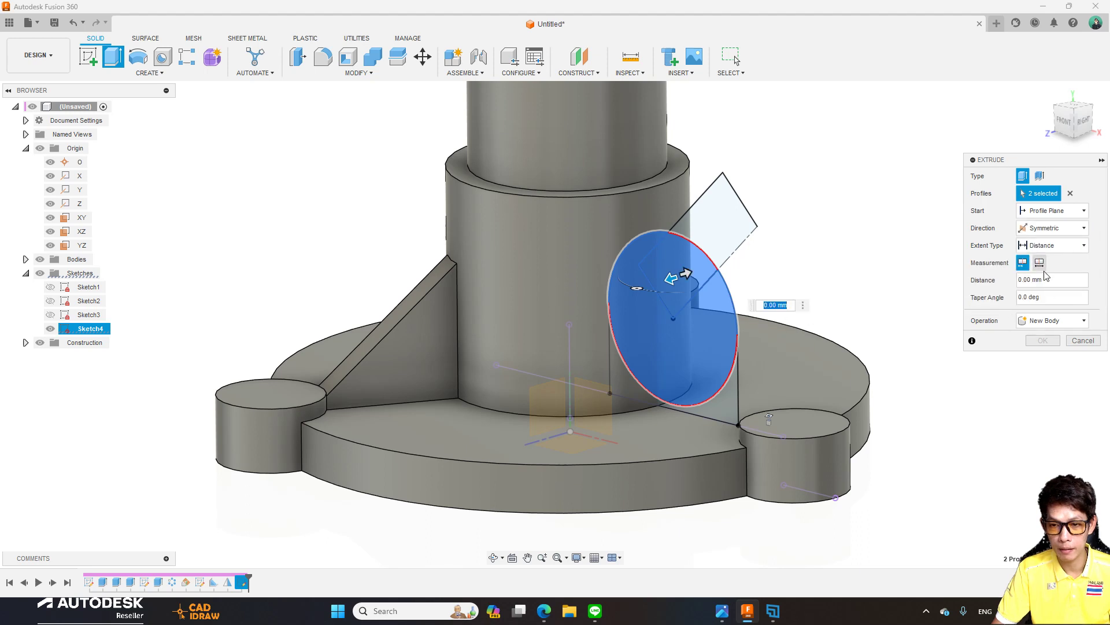
{"action": "left_click", "coordinate": [1040, 263]}
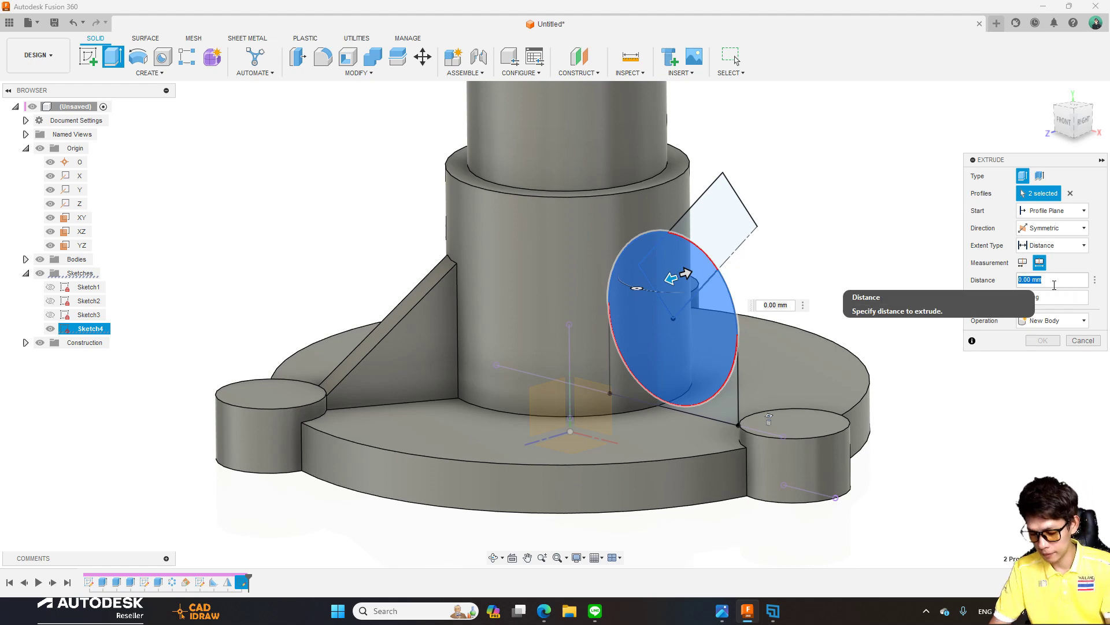
{"action": "type", "text": "46"}
{"action": "left_click", "coordinate": [1042, 320]}
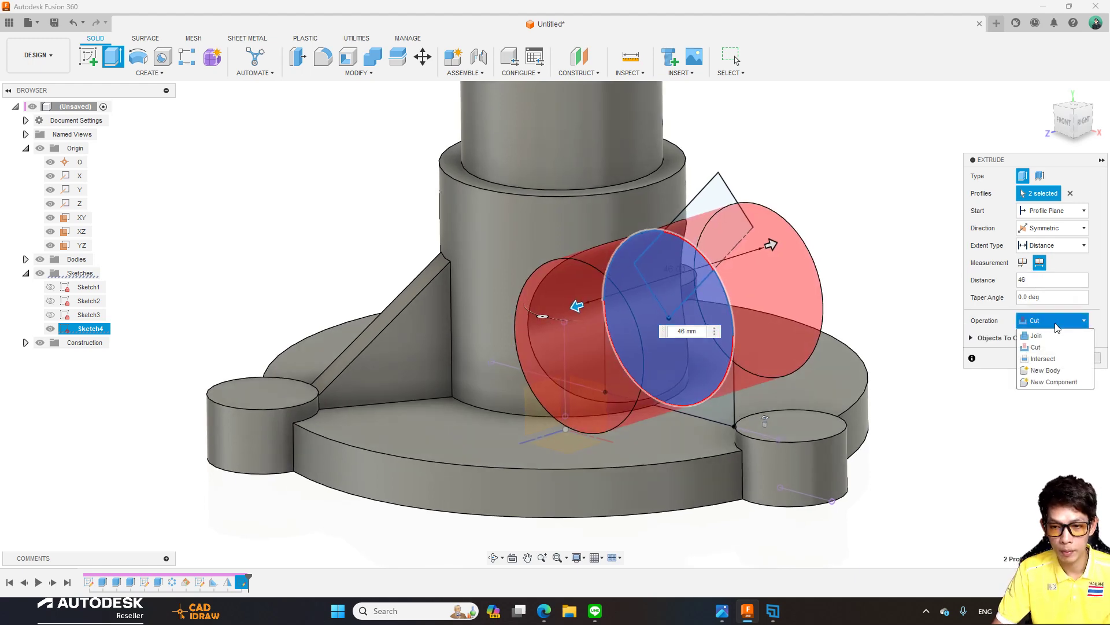
{"action": "left_click", "coordinate": [1035, 332]}
{"action": "middle_click_drag", "start_coordinate": [874, 223], "coordinate": [752, 298], "text": "shift"}
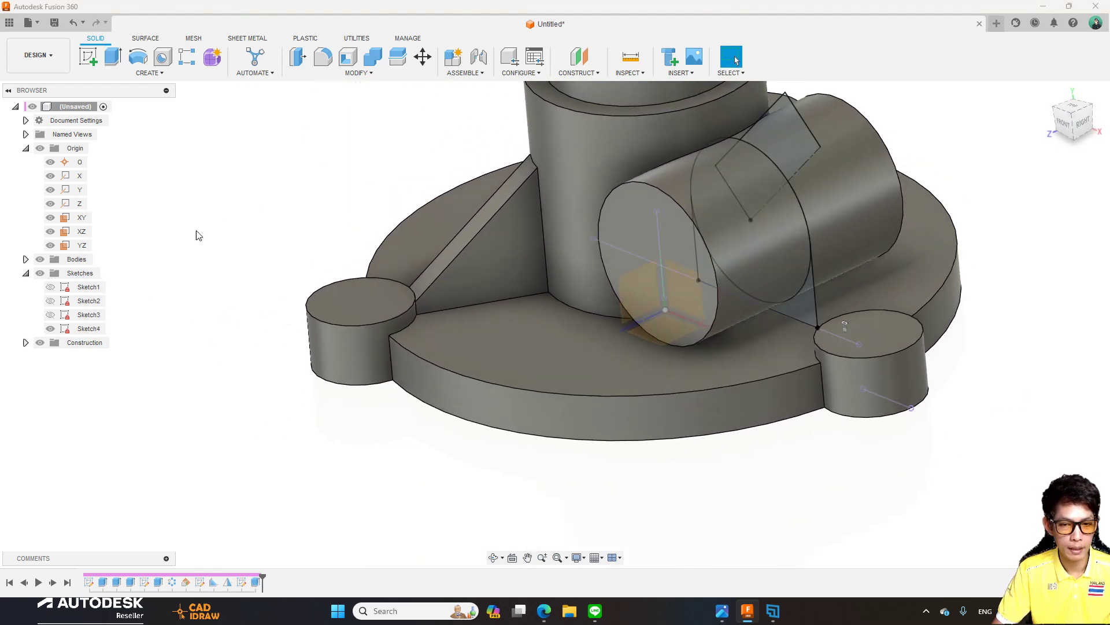
Extrude the region under the boss 14 mm symmetric whole length as a joined support block.
{"action": "key", "text": "e"}
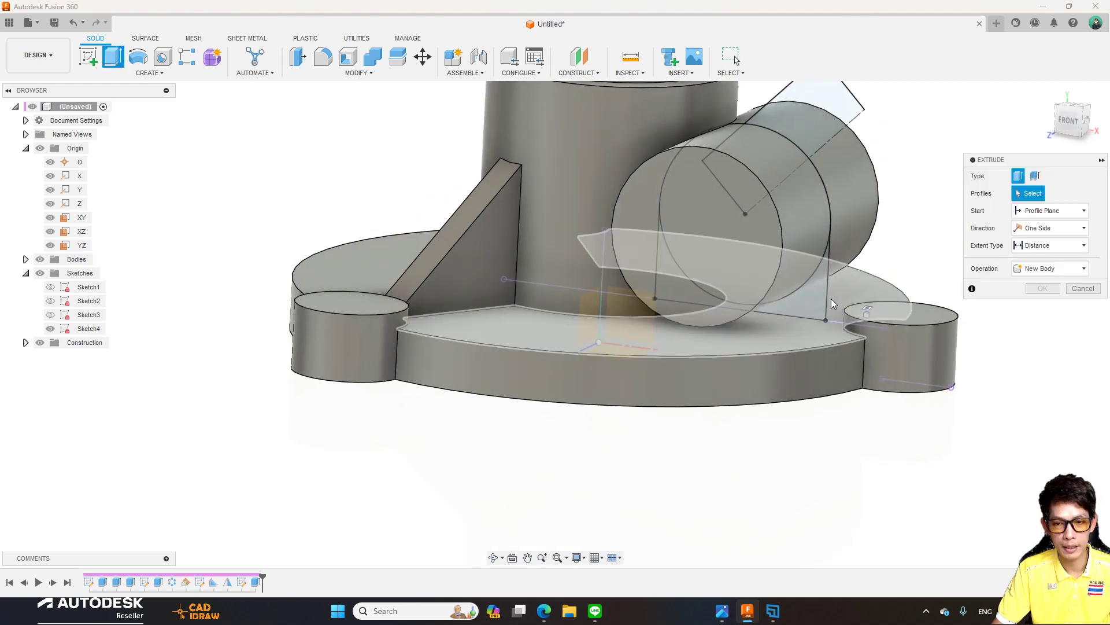
{"action": "left_click", "coordinate": [775, 297]}
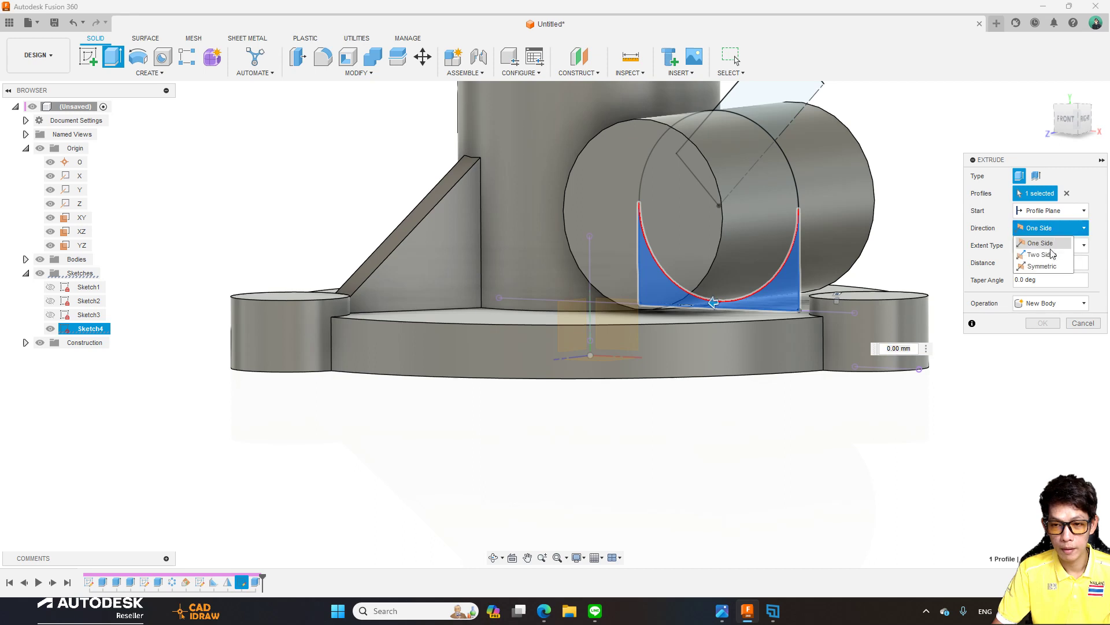
{"action": "left_click", "coordinate": [1050, 266]}
{"action": "left_click", "coordinate": [1040, 263]}
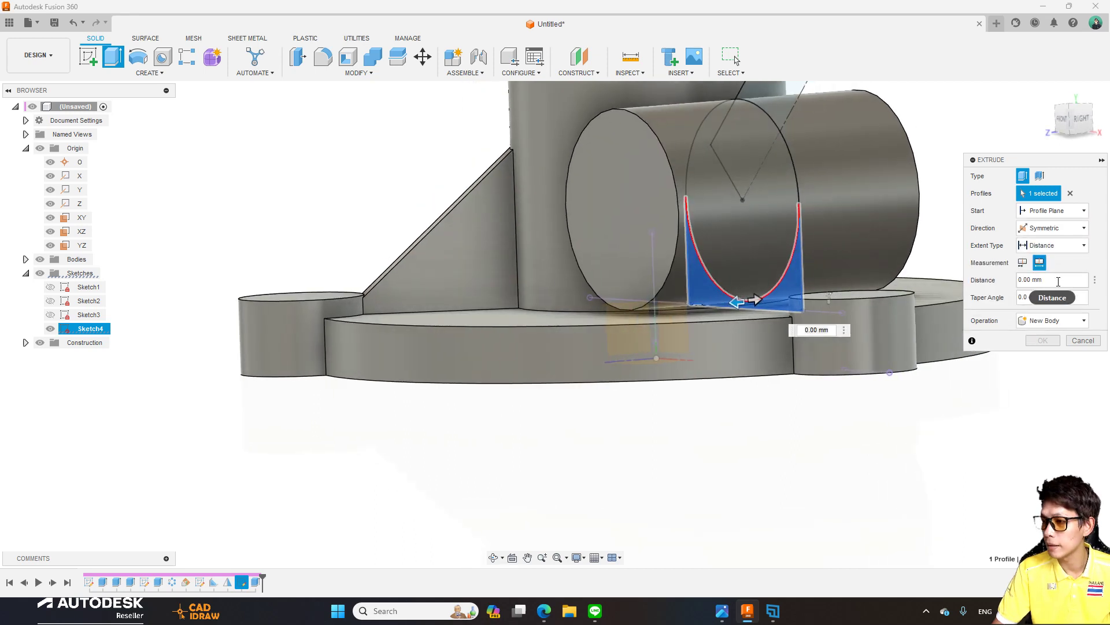
{"action": "left_click", "coordinate": [1058, 282]}
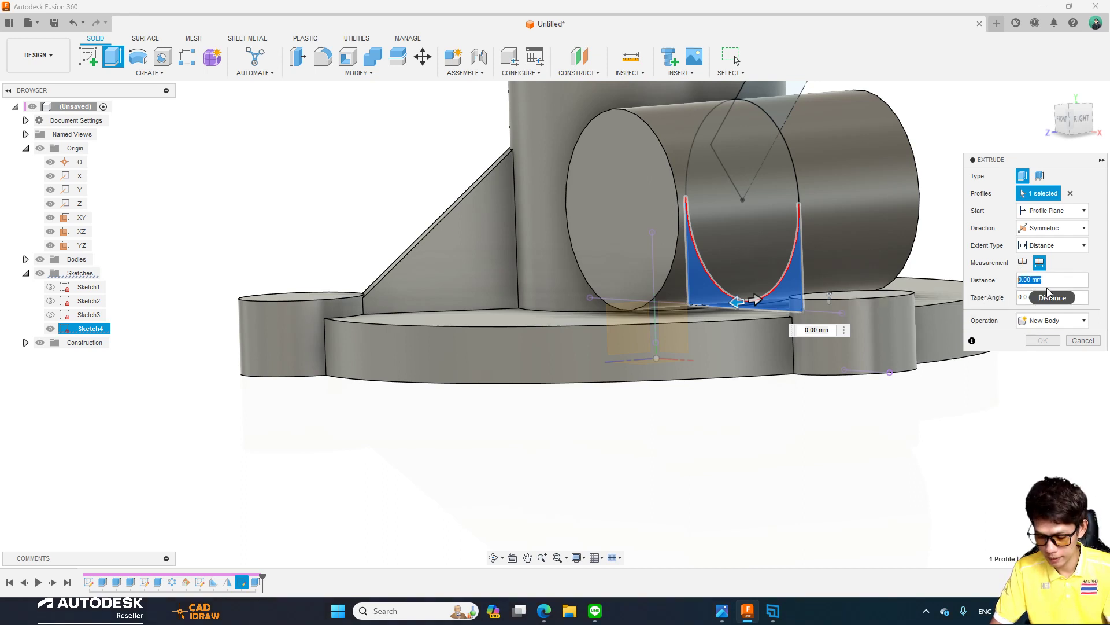
{"action": "type", "text": "14"}
{"action": "key", "text": "Return"}
{"action": "left_click", "coordinate": [1053, 320]}
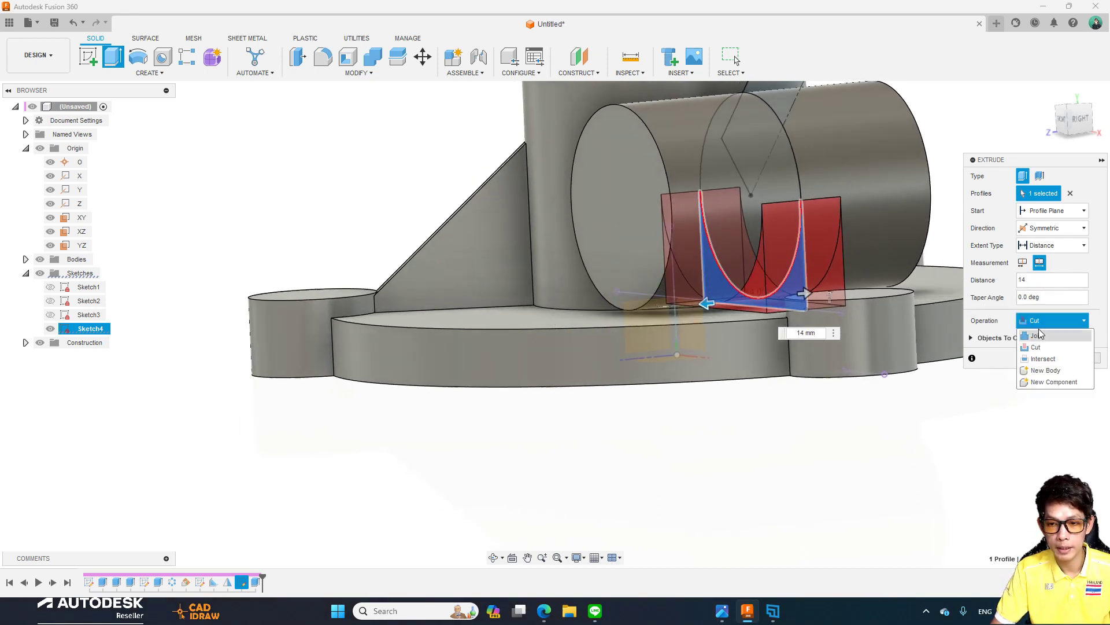
{"action": "middle_click_drag", "start_coordinate": [949, 224], "coordinate": [1029, 339], "text": "shift"}
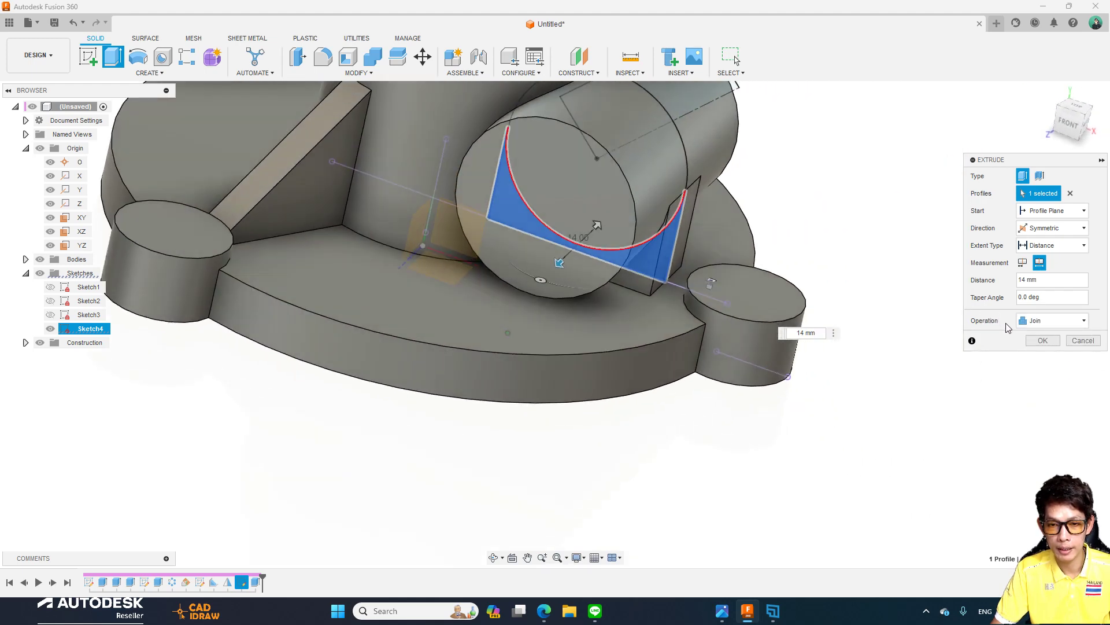
{"action": "left_click", "coordinate": [1041, 340]}
{"action": "middle_click_drag", "start_coordinate": [816, 235], "coordinate": [765, 224], "text": "shift"}
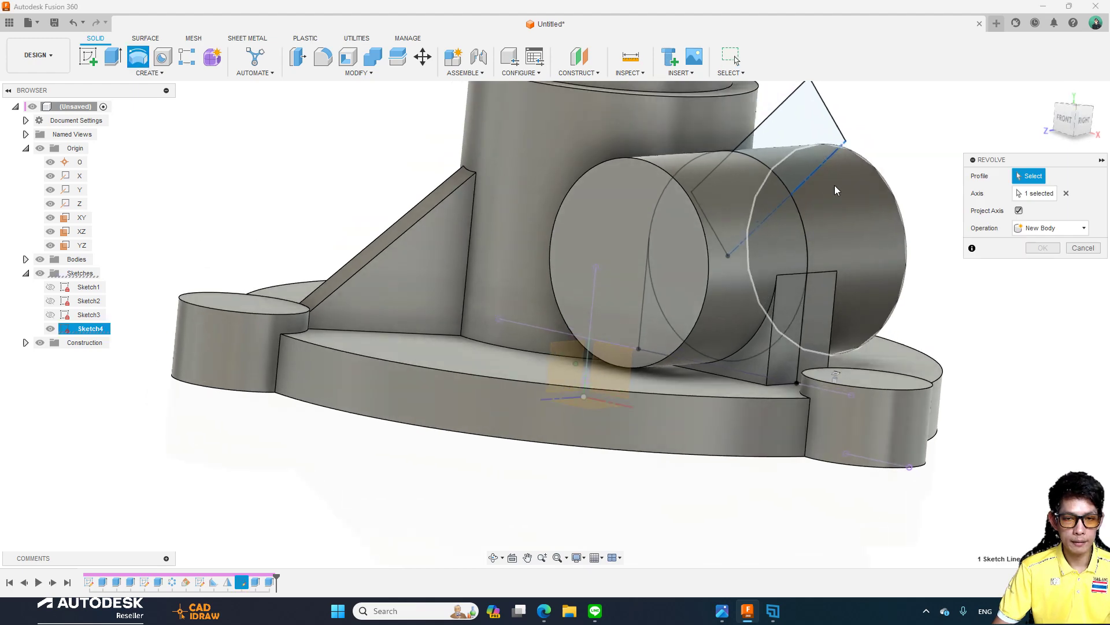
Revolve both angled rectangle regions about the centerline, joined to the body.
{"action": "left_click", "coordinate": [834, 185]}
{"action": "left_click", "coordinate": [761, 207]}
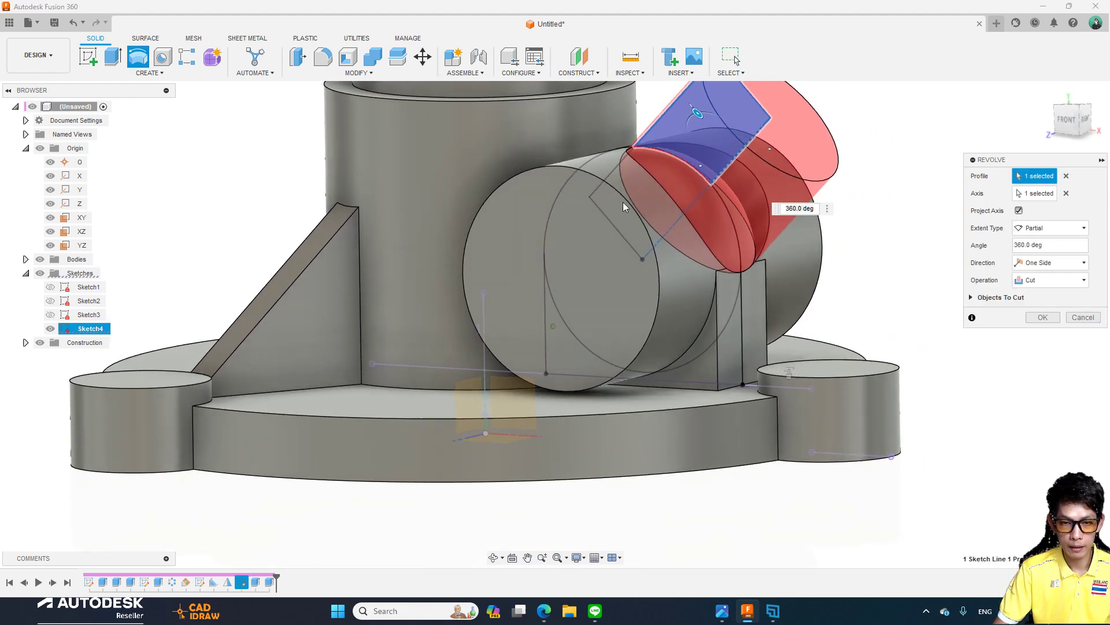
{"action": "left_click", "coordinate": [639, 211]}
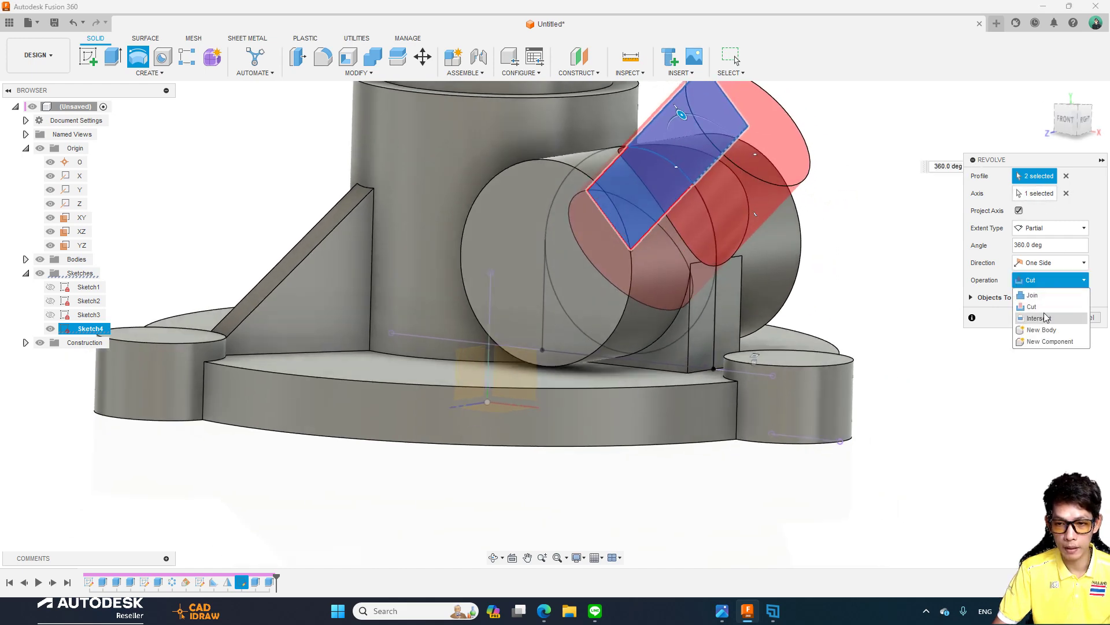
{"action": "left_click", "coordinate": [1032, 295]}
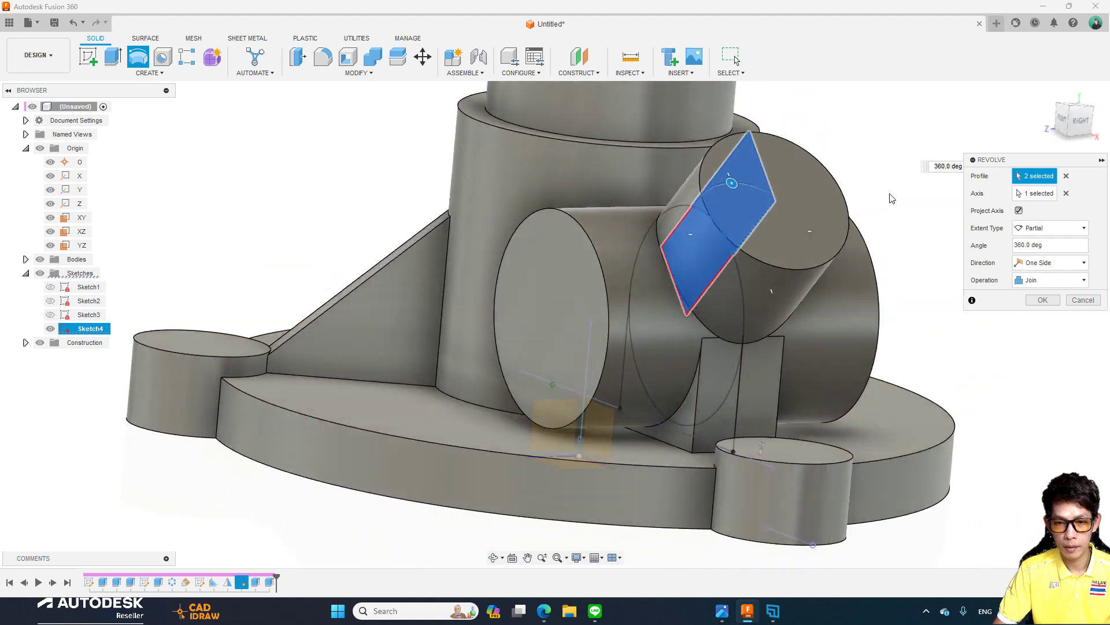
{"action": "mouse_move", "coordinate": [864, 196]}
{"action": "middle_mouse_down", "text": "shift"}
{"action": "mouse_move", "coordinate": [953, 220]}
{"action": "mouse_move", "coordinate": [781, 267]}
{"action": "mouse_move", "coordinate": [247, 263]}
{"action": "middle_mouse_up", "text": "shift"}
{"action": "left_click", "coordinate": [1043, 300]}
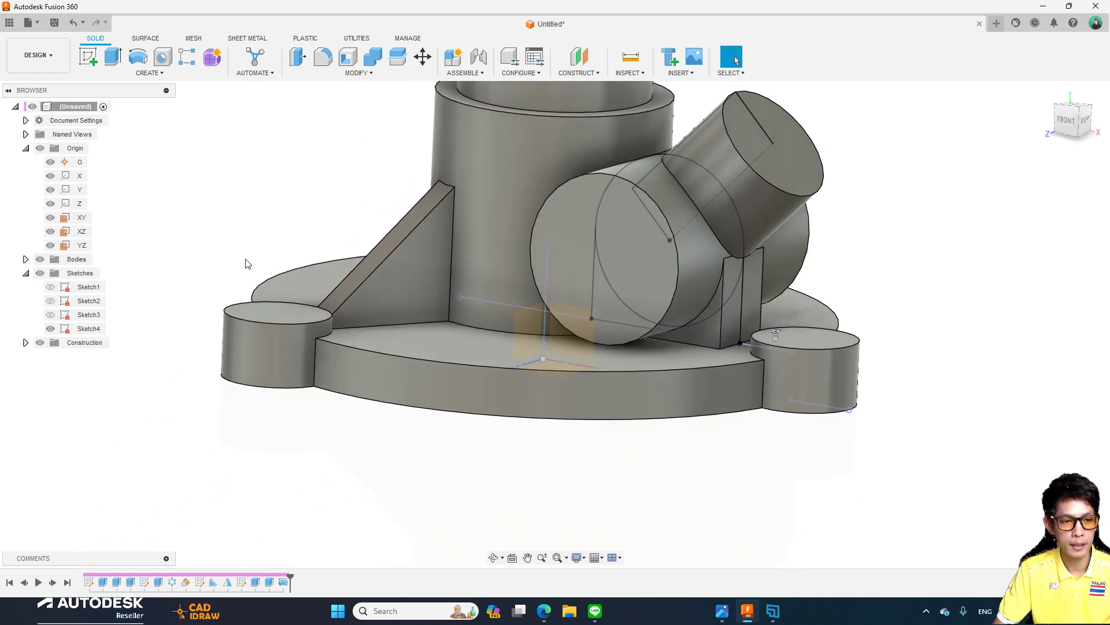
Hide Sketch4 and orbit to inspect the angled boss.
{"action": "left_click", "coordinate": [50, 328]}
{"action": "mouse_move", "coordinate": [833, 298]}
{"action": "middle_mouse_down", "text": "shift"}
{"action": "mouse_move", "coordinate": [972, 285]}
{"action": "mouse_move", "coordinate": [815, 290]}
{"action": "mouse_move", "coordinate": [797, 280]}
{"action": "mouse_move", "coordinate": [868, 268]}
{"action": "mouse_move", "coordinate": [647, 218]}
{"action": "mouse_move", "coordinate": [752, 179]}
{"action": "mouse_move", "coordinate": [743, 175]}
{"action": "mouse_move", "coordinate": [778, 174]}
{"action": "mouse_move", "coordinate": [738, 174]}
{"action": "mouse_move", "coordinate": [758, 168]}
{"action": "mouse_move", "coordinate": [749, 169]}
{"action": "mouse_move", "coordinate": [723, 266]}
{"action": "middle_mouse_up", "text": "shift"}
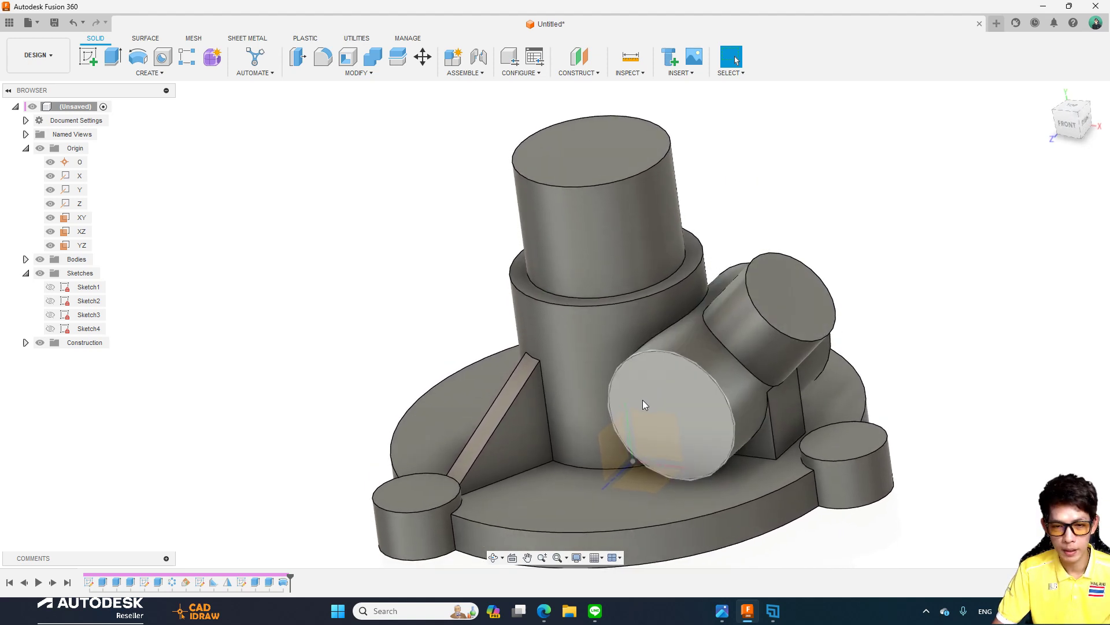
{"action": "mouse_move", "coordinate": [643, 400]}
{"action": "middle_mouse_down", "text": "shift"}
{"action": "mouse_move", "coordinate": [309, 136]}
{"action": "mouse_move", "coordinate": [174, 69]}
{"action": "middle_mouse_up", "text": "shift"}
Bore a hole through the horizontal boss's end face with All extents.
{"action": "key", "text": "h"}
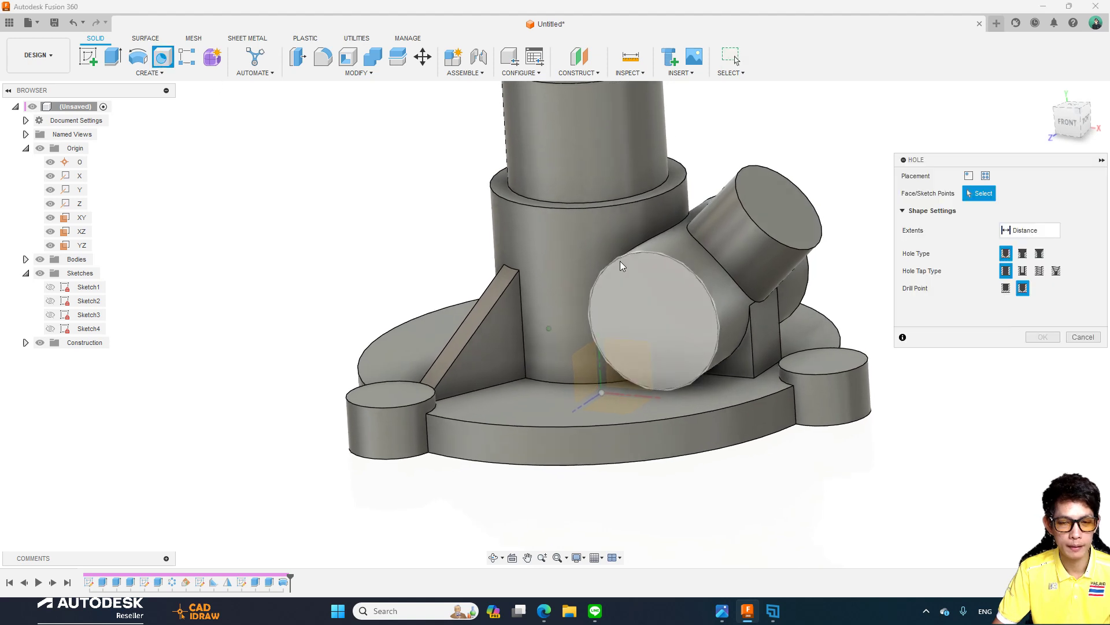
{"action": "left_click", "coordinate": [660, 320]}
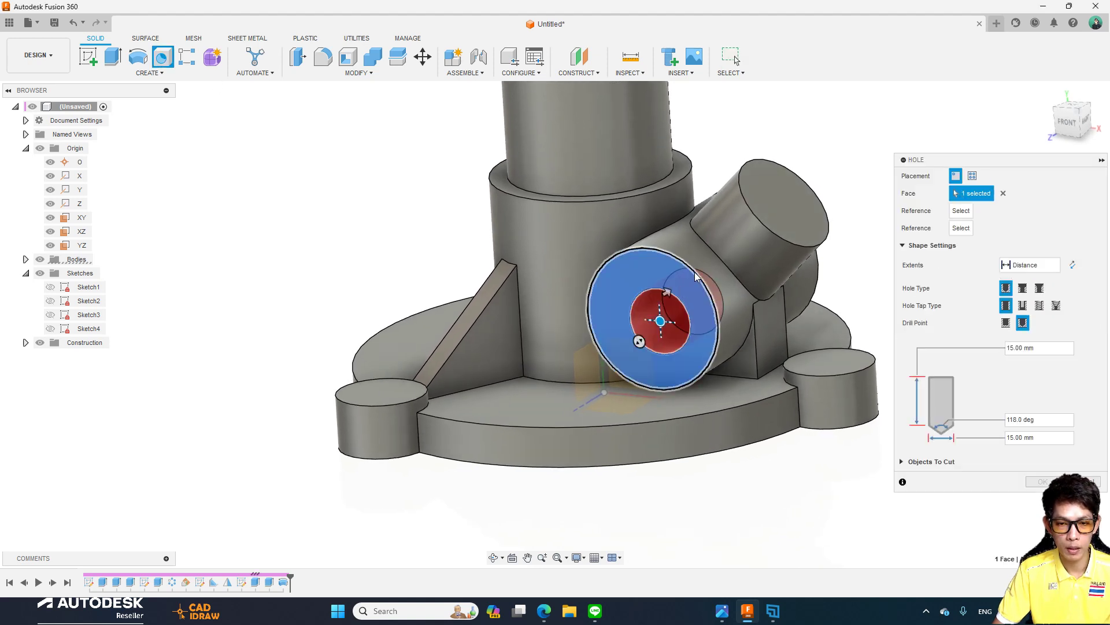
{"action": "middle_click_drag", "start_coordinate": [695, 271], "coordinate": [717, 278], "text": "shift"}
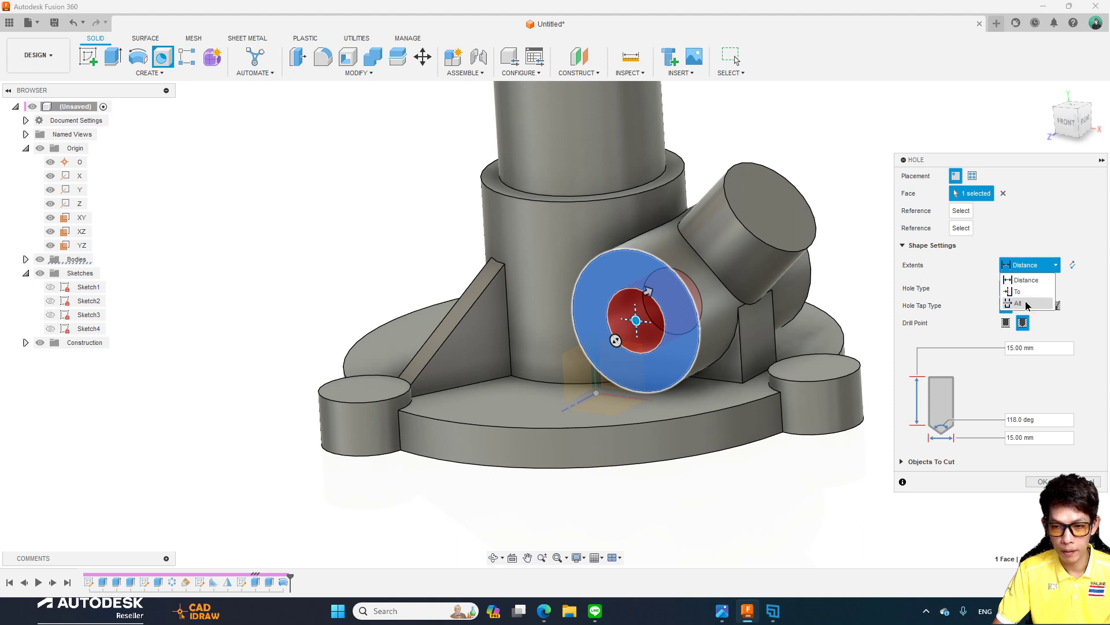
{"action": "left_click", "coordinate": [1027, 305]}
{"action": "left_click", "coordinate": [1026, 434]}
{"action": "type", "text": "20"}
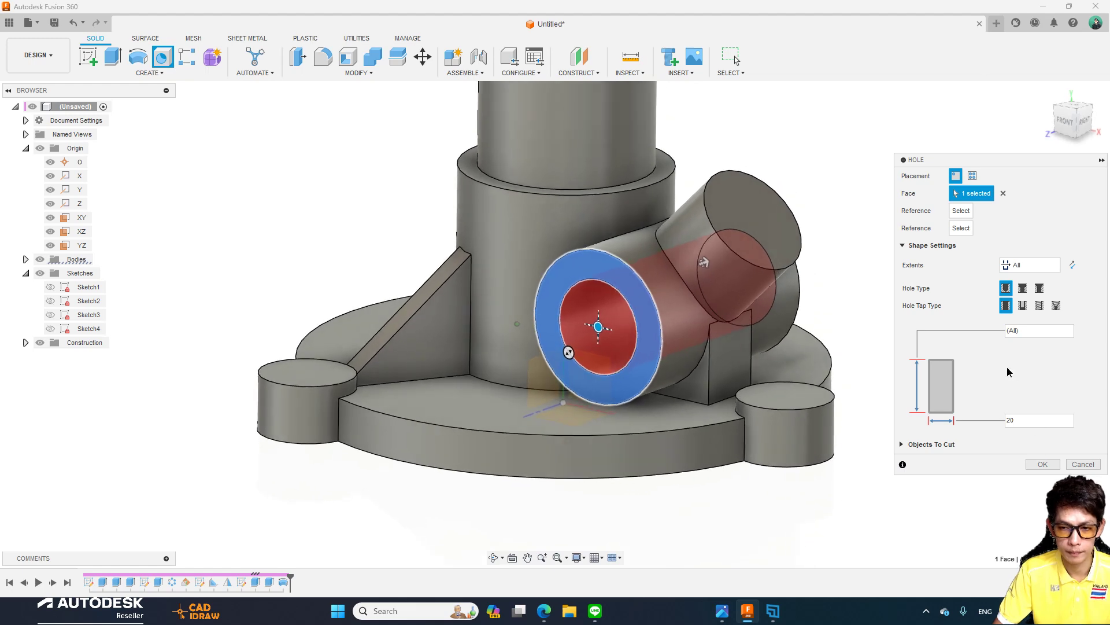
{"action": "left_click", "coordinate": [1041, 457]}
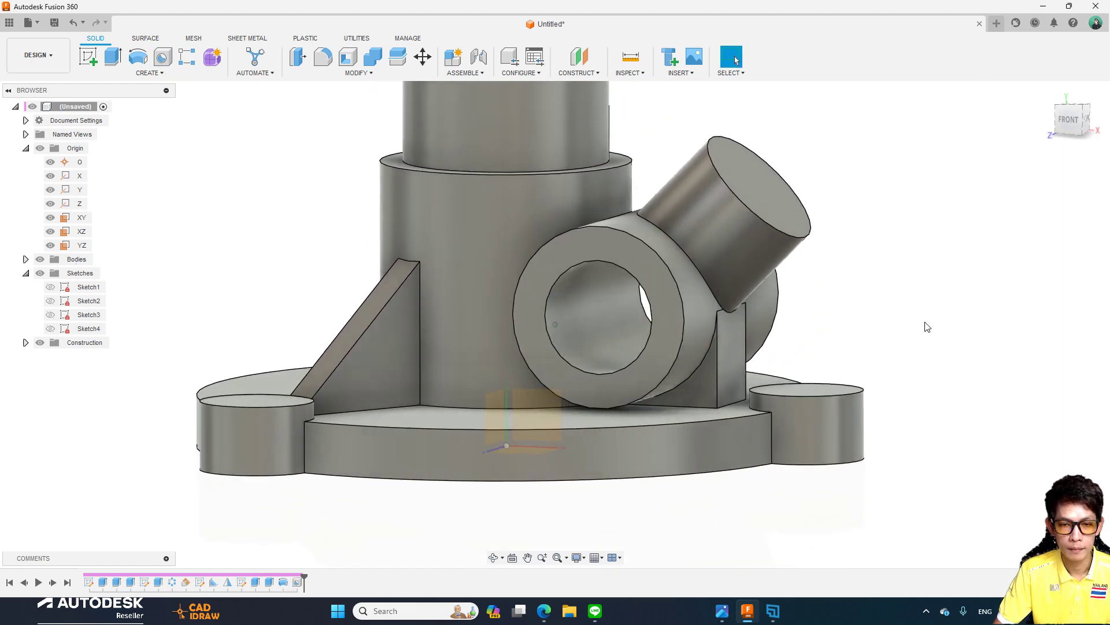
Place a tapped hole centred on the angled boss end, extending to the horizontal bore.
{"action": "key", "text": "h"}
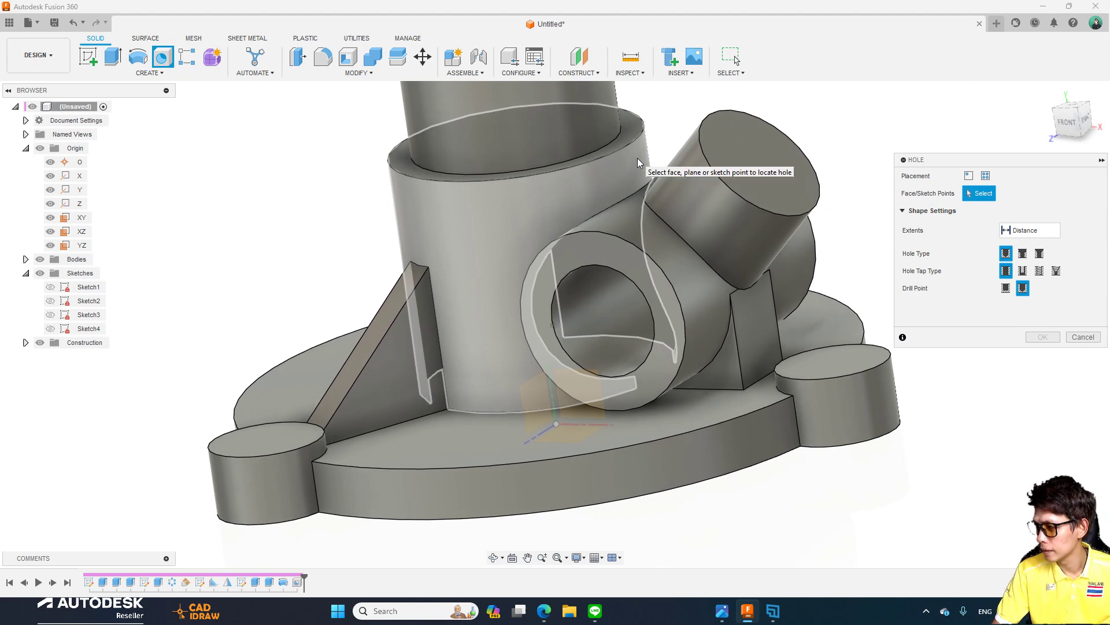
{"action": "middle_click_drag", "start_coordinate": [637, 158], "coordinate": [747, 219], "text": "shift"}
{"action": "left_click", "coordinate": [603, 182]}
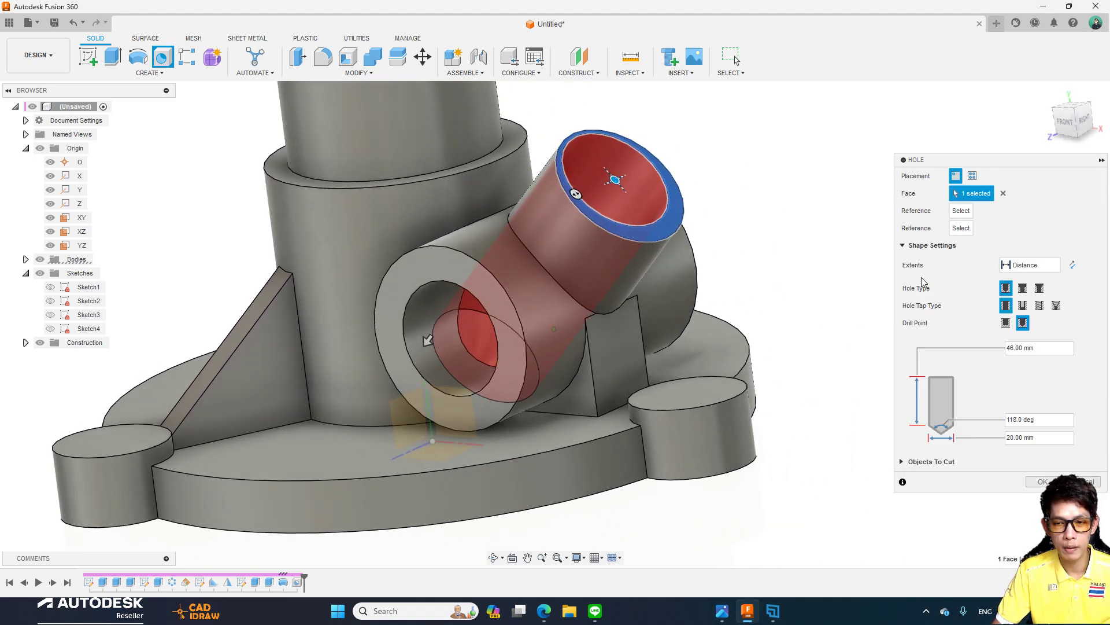
{"action": "left_click", "coordinate": [651, 242]}
{"action": "left_click", "coordinate": [1039, 306]}
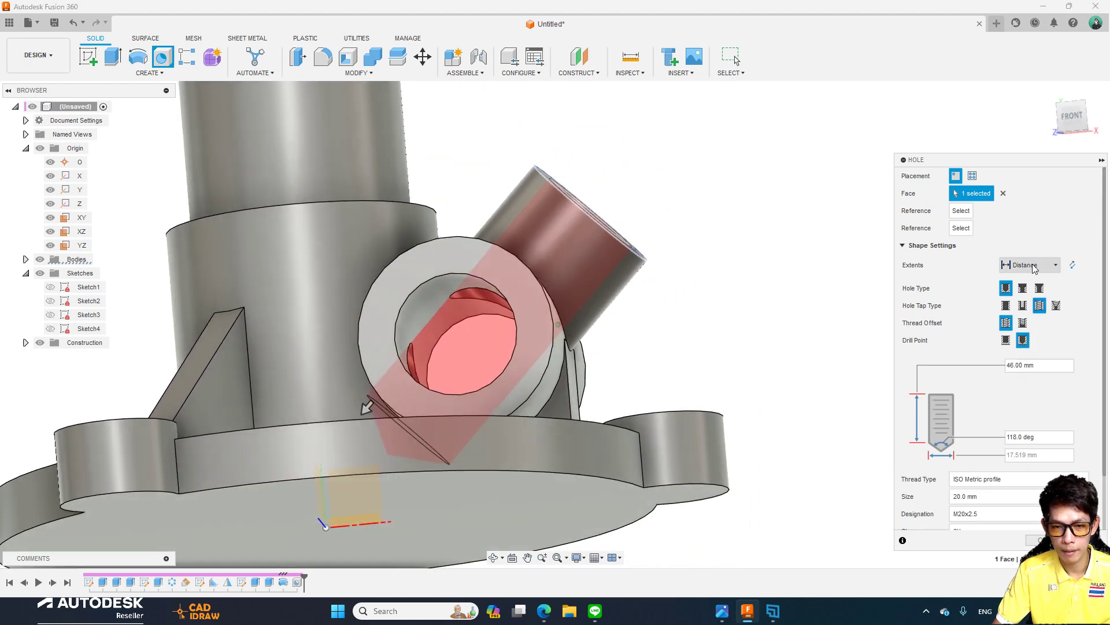
{"action": "left_click", "coordinate": [1035, 268]}
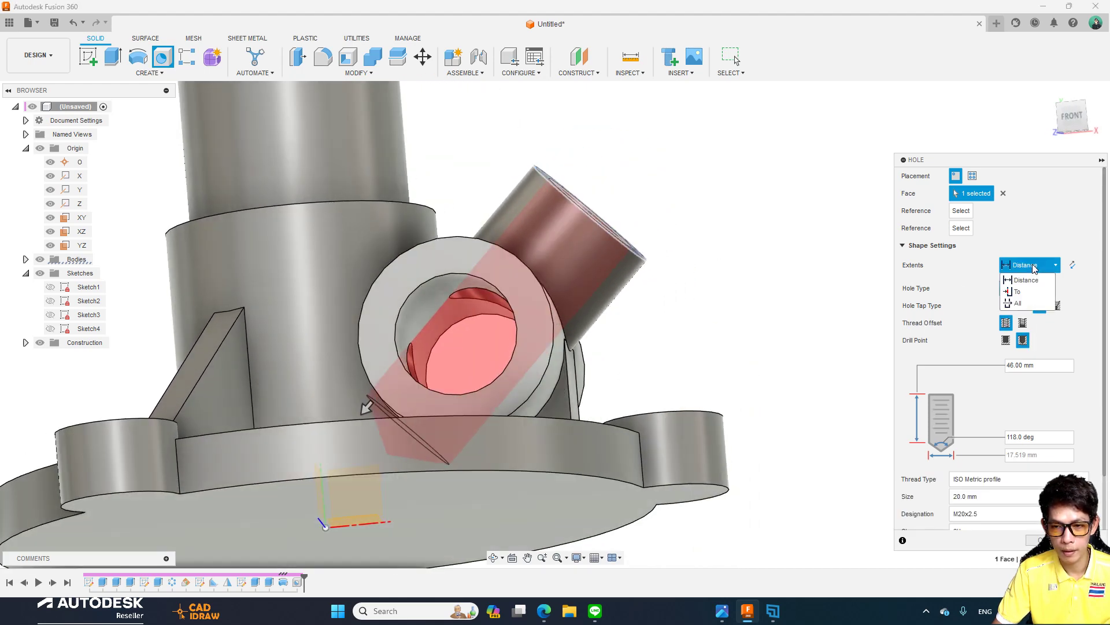
{"action": "left_click", "coordinate": [1033, 295]}
{"action": "left_click", "coordinate": [460, 314]}
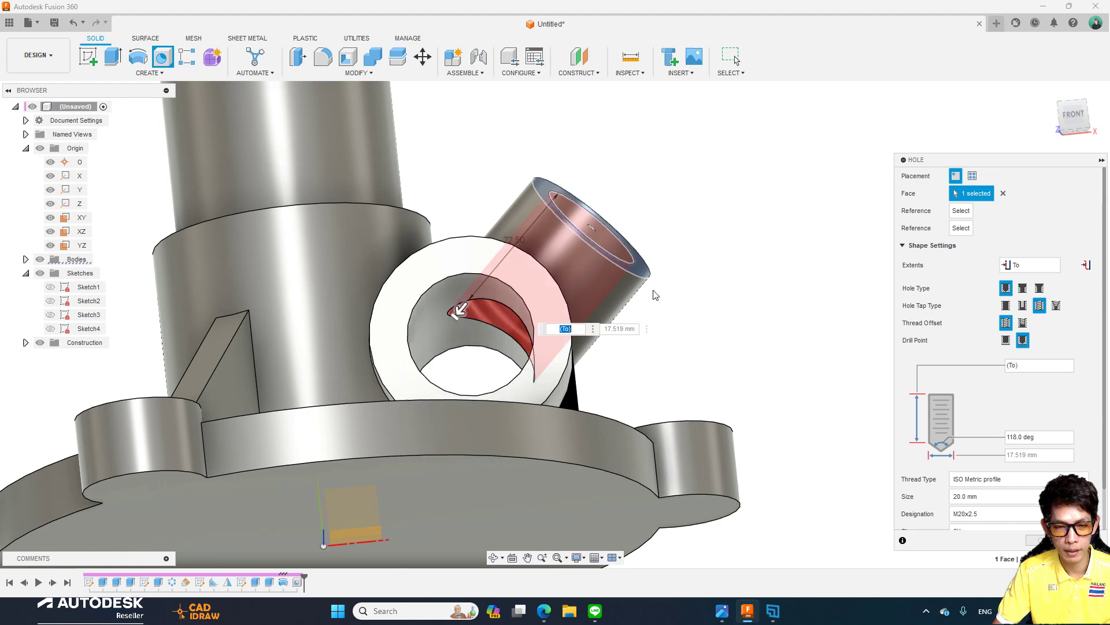
Give the tapped hole a 16 mm modeled thread and confirm it.
{"action": "mouse_move", "coordinate": [846, 280]}
{"action": "middle_mouse_down", "text": "shift"}
{"action": "mouse_move", "coordinate": [1022, 363]}
{"action": "mouse_move", "coordinate": [1017, 486]}
{"action": "middle_mouse_up", "text": "shift"}
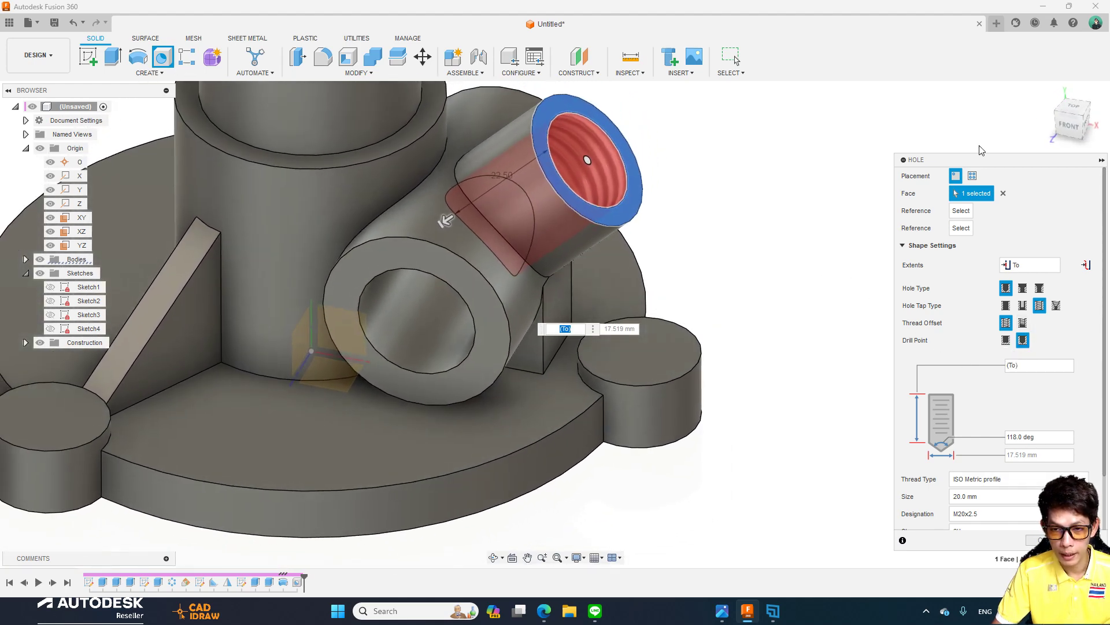
{"action": "left_click_drag", "start_coordinate": [983, 160], "coordinate": [849, 102]}
{"action": "scroll", "coordinate": [875, 404], "scroll_direction": "down", "scroll_amount": 2}
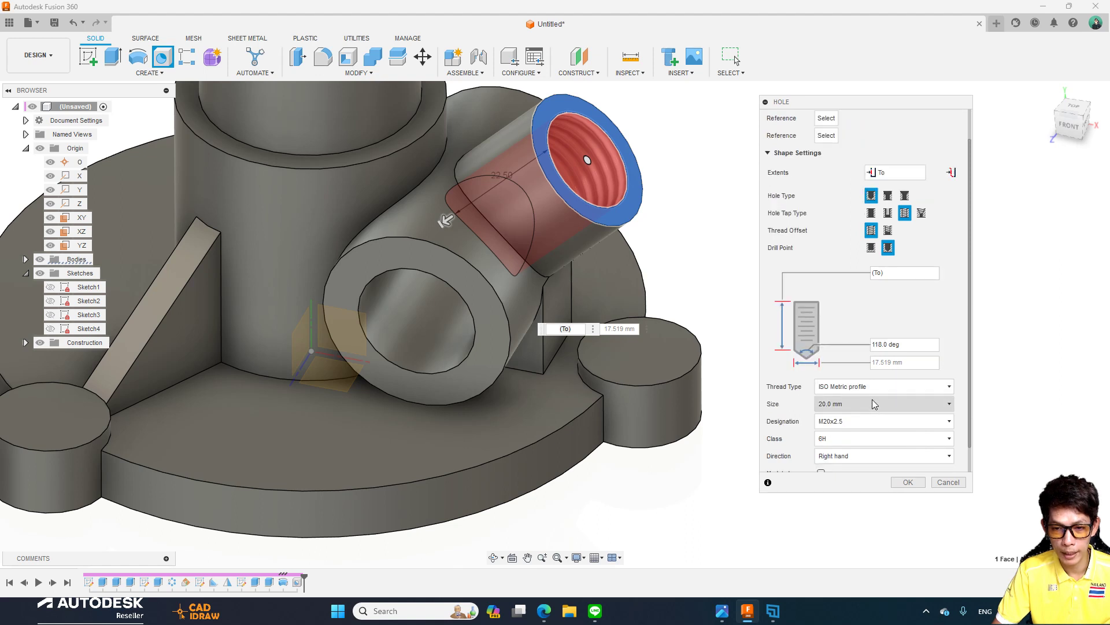
{"action": "left_click", "coordinate": [874, 403]}
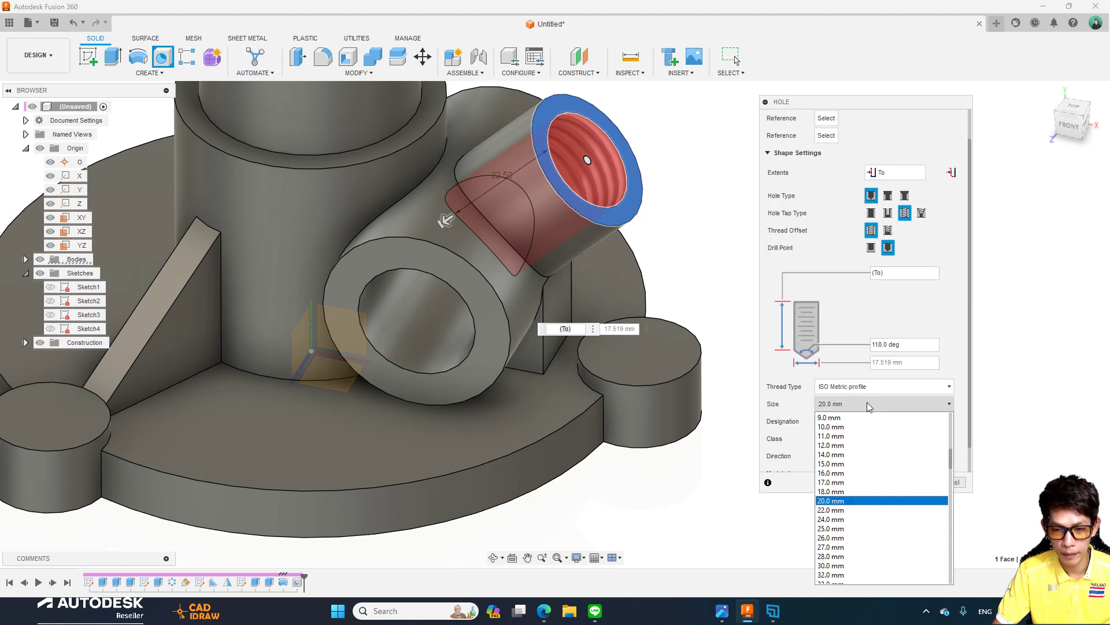
{"action": "left_click", "coordinate": [840, 474]}
{"action": "middle_click_drag", "start_coordinate": [827, 455], "coordinate": [883, 450], "text": "shift"}
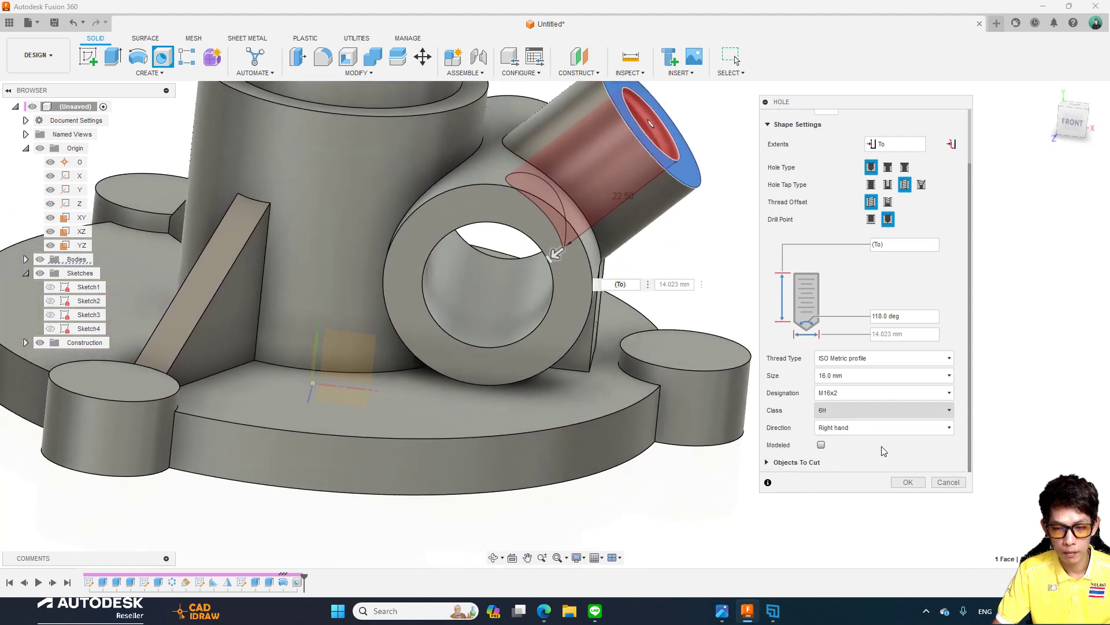
{"action": "left_click", "coordinate": [821, 445]}
{"action": "mouse_move", "coordinate": [708, 258]}
{"action": "middle_mouse_down", "text": "shift"}
{"action": "mouse_move", "coordinate": [635, 234]}
{"action": "mouse_move", "coordinate": [584, 249]}
{"action": "middle_mouse_up", "text": "shift"}
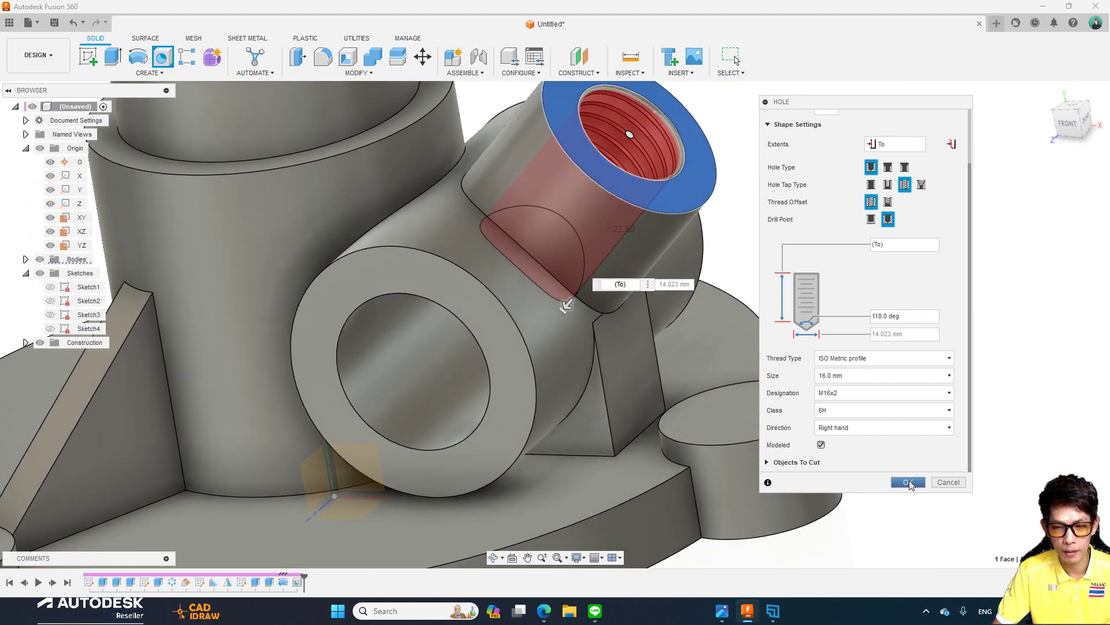
{"action": "left_click", "coordinate": [909, 483]}
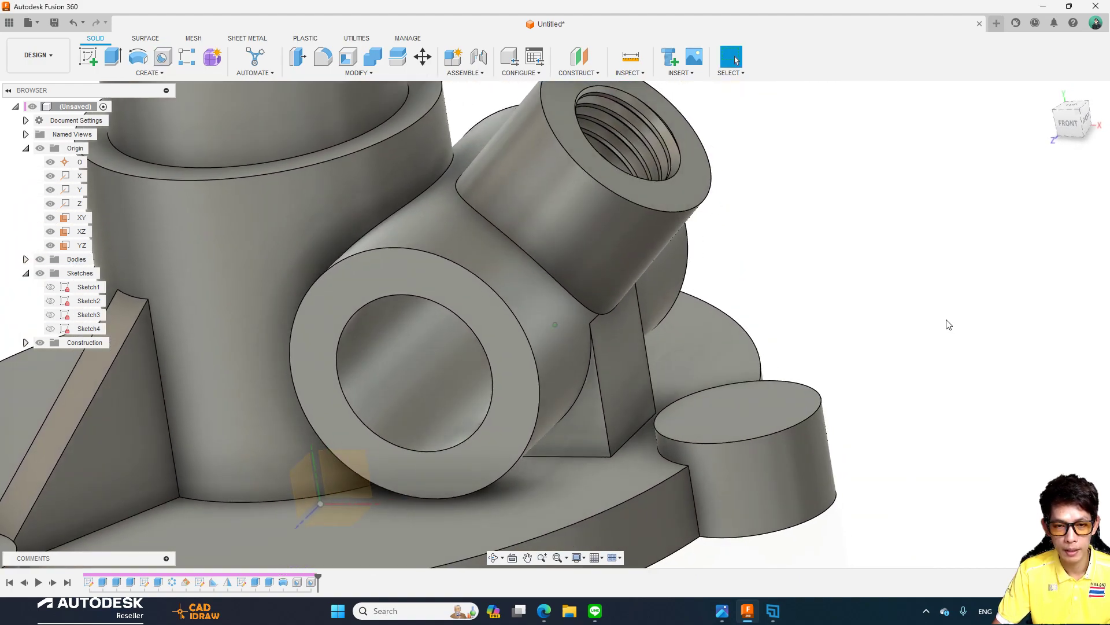
{"action": "mouse_move", "coordinate": [945, 322]}
{"action": "middle_mouse_down", "text": "shift"}
{"action": "mouse_move", "coordinate": [910, 314]}
{"action": "mouse_move", "coordinate": [730, 333]}
{"action": "middle_mouse_up", "text": "shift"}
{"action": "key", "text": "shift+F6"}
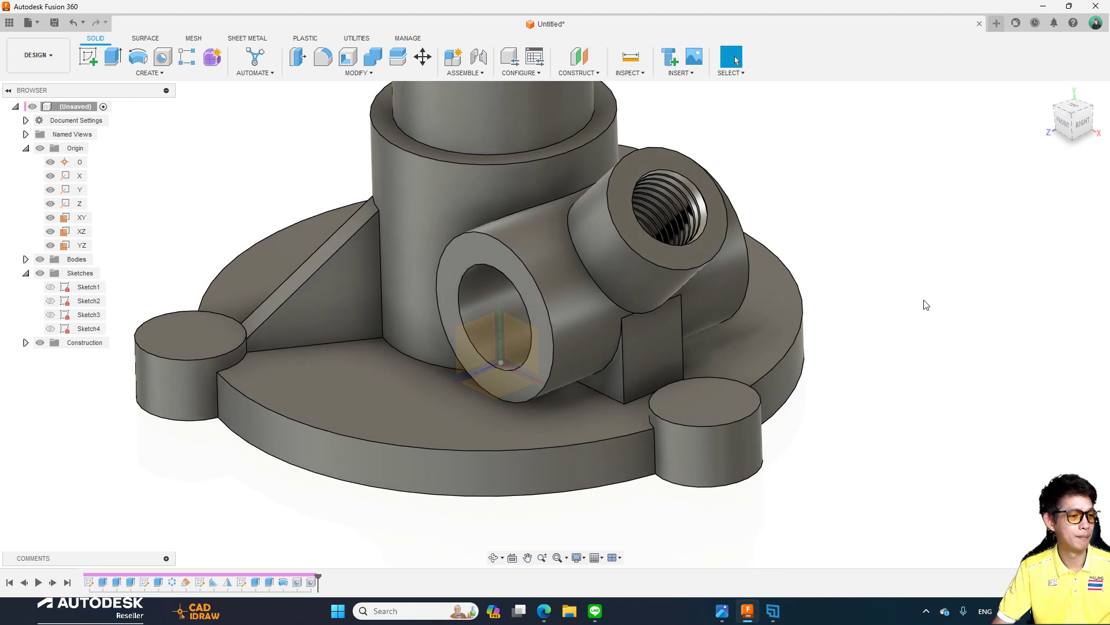
{"action": "mouse_move", "coordinate": [912, 312]}
{"action": "middle_mouse_down", "text": "shift"}
{"action": "mouse_move", "coordinate": [1002, 302]}
{"action": "mouse_move", "coordinate": [889, 289]}
{"action": "mouse_move", "coordinate": [890, 280]}
{"action": "mouse_move", "coordinate": [840, 328]}
{"action": "mouse_move", "coordinate": [692, 357]}
{"action": "mouse_move", "coordinate": [660, 394]}
{"action": "mouse_move", "coordinate": [677, 352]}
{"action": "mouse_move", "coordinate": [711, 344]}
{"action": "mouse_move", "coordinate": [738, 250]}
{"action": "mouse_move", "coordinate": [868, 205]}
{"action": "mouse_move", "coordinate": [775, 251]}
{"action": "mouse_move", "coordinate": [619, 280]}
{"action": "mouse_move", "coordinate": [518, 230]}
{"action": "middle_mouse_up", "text": "shift"}
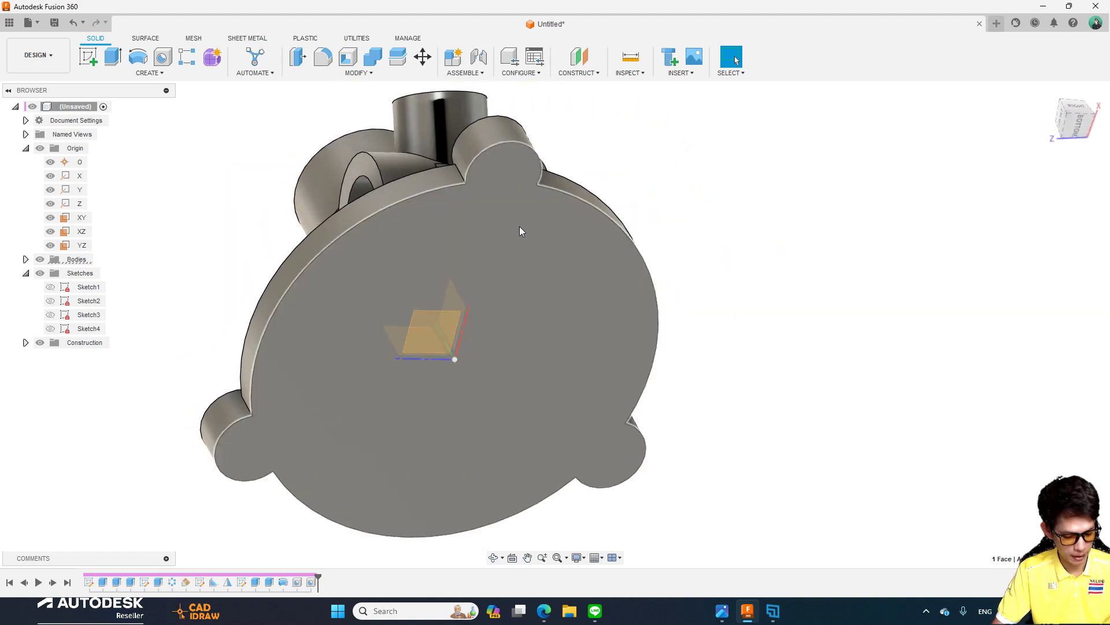
Start a sketch on the flange's bottom face and place a point on the X axis.
{"action": "left_click", "coordinate": [98, 58]}
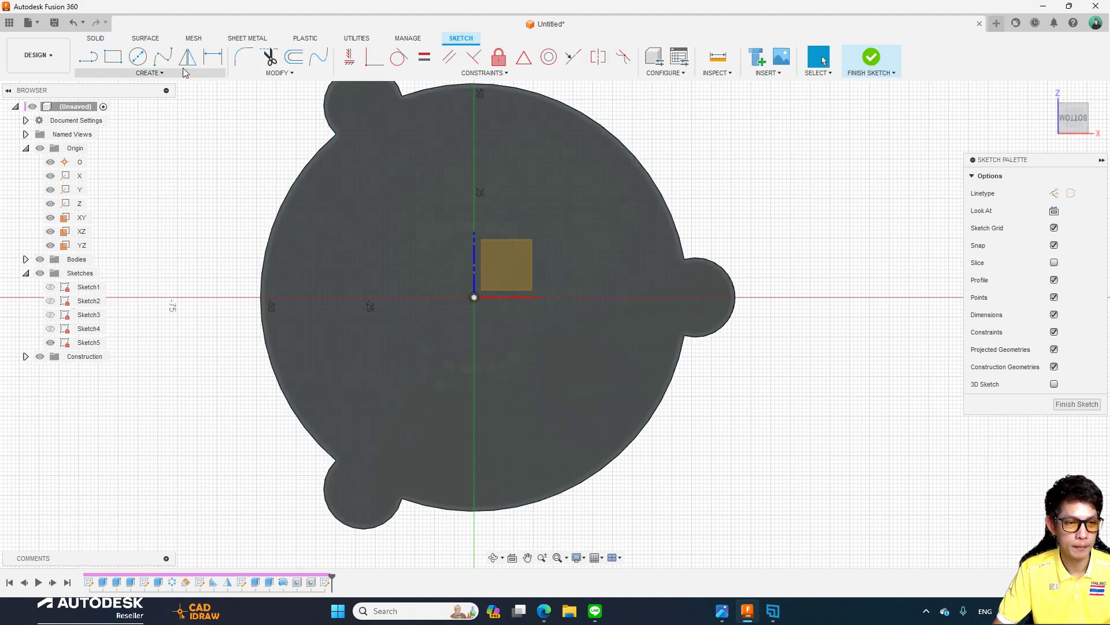
{"action": "left_click", "coordinate": [149, 73]}
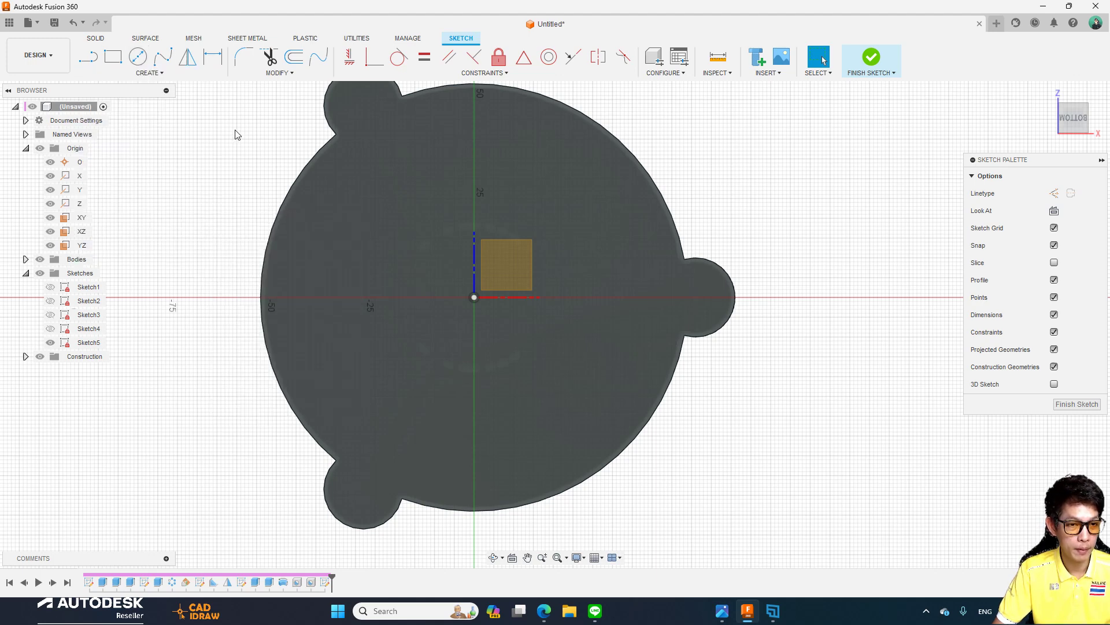
{"action": "left_click", "coordinate": [149, 73]}
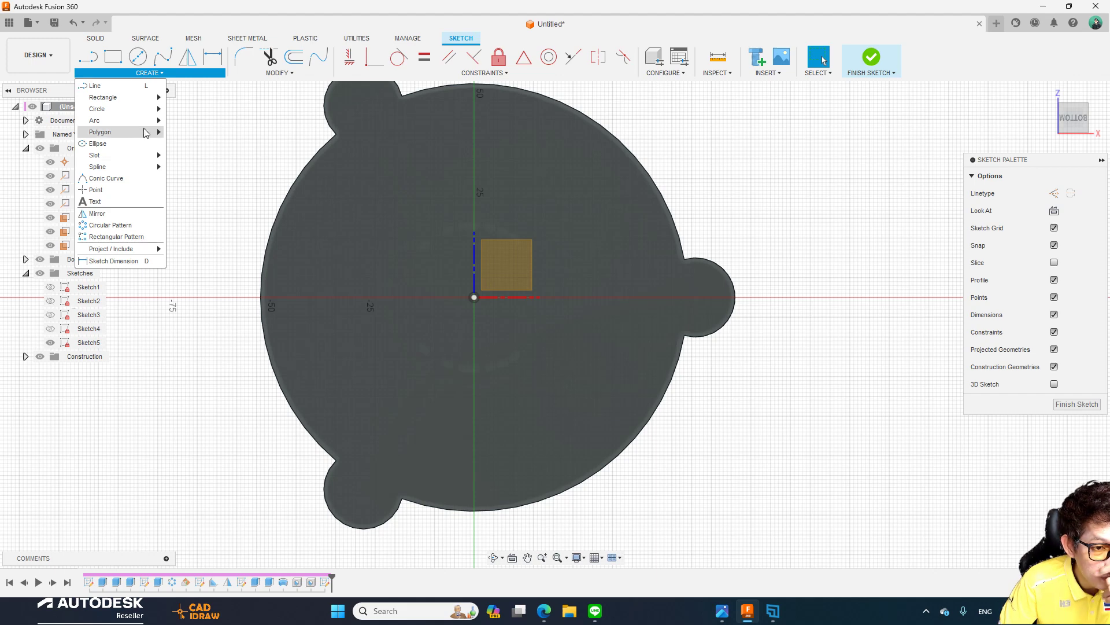
{"action": "left_click", "coordinate": [129, 188]}
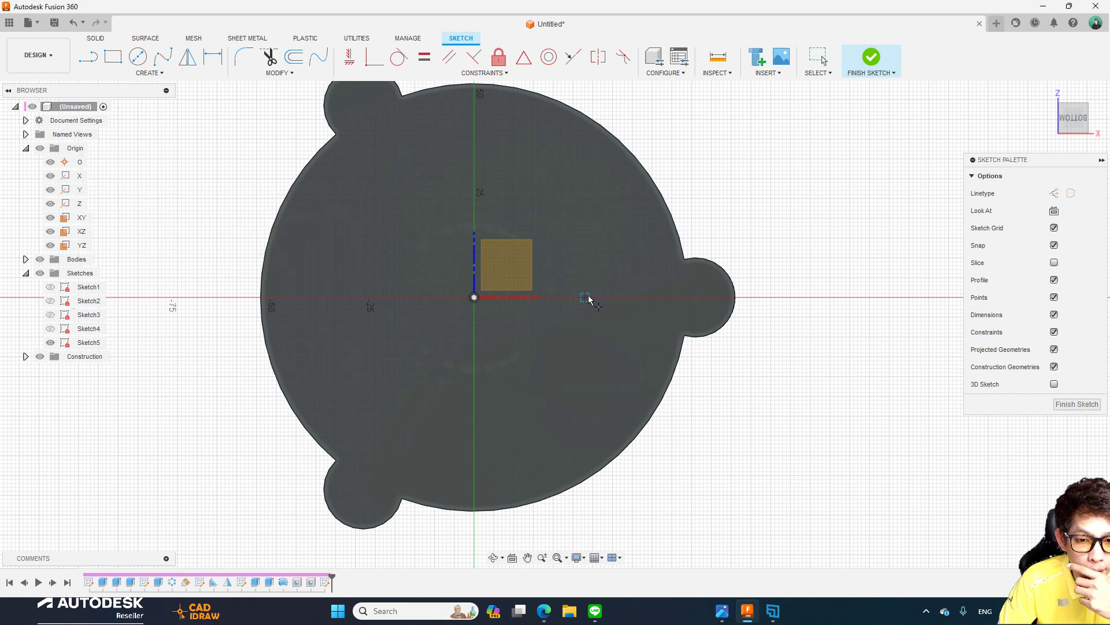
{"action": "key", "text": "Escape"}
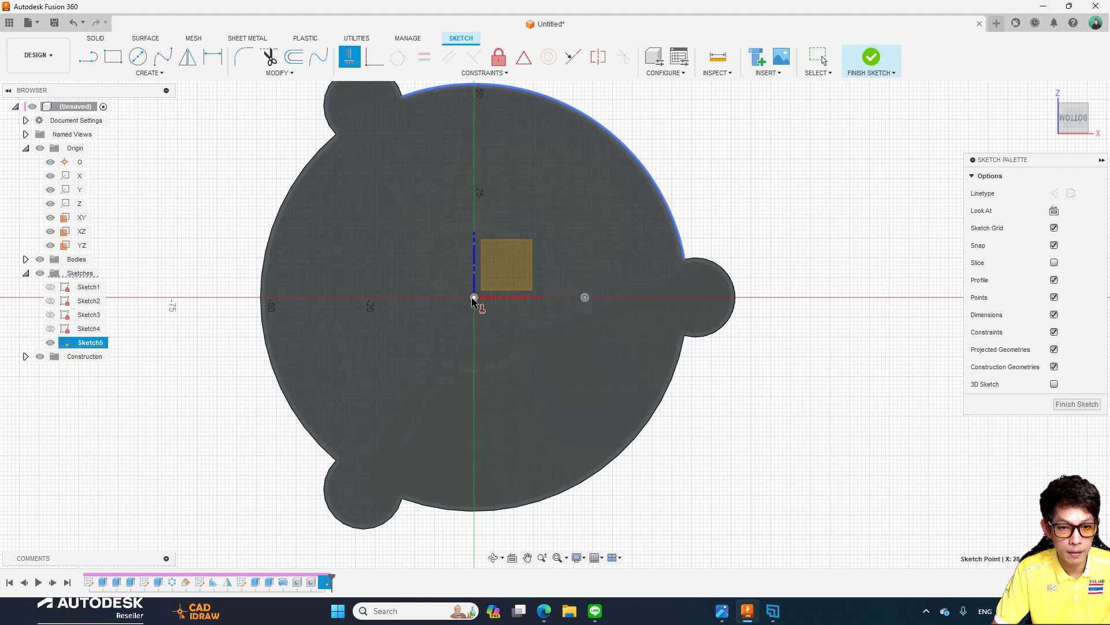
{"action": "key", "text": "Escape"}
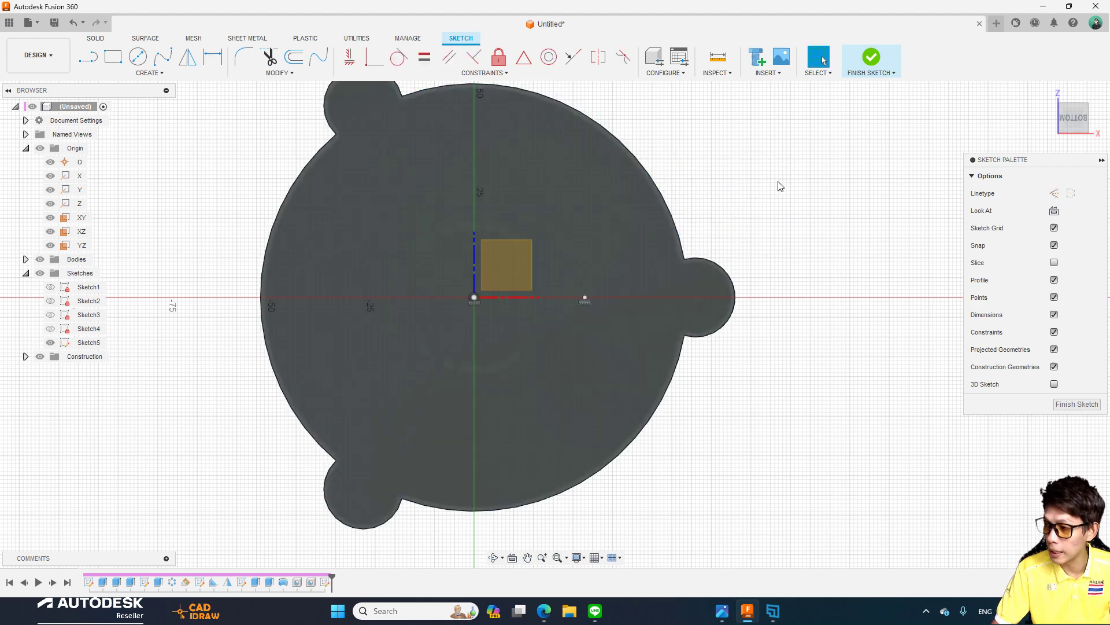
Zoom out and back in, then switch to the Front view.
{"action": "scroll", "coordinate": [795, 194], "scroll_direction": "down", "scroll_amount": 1}
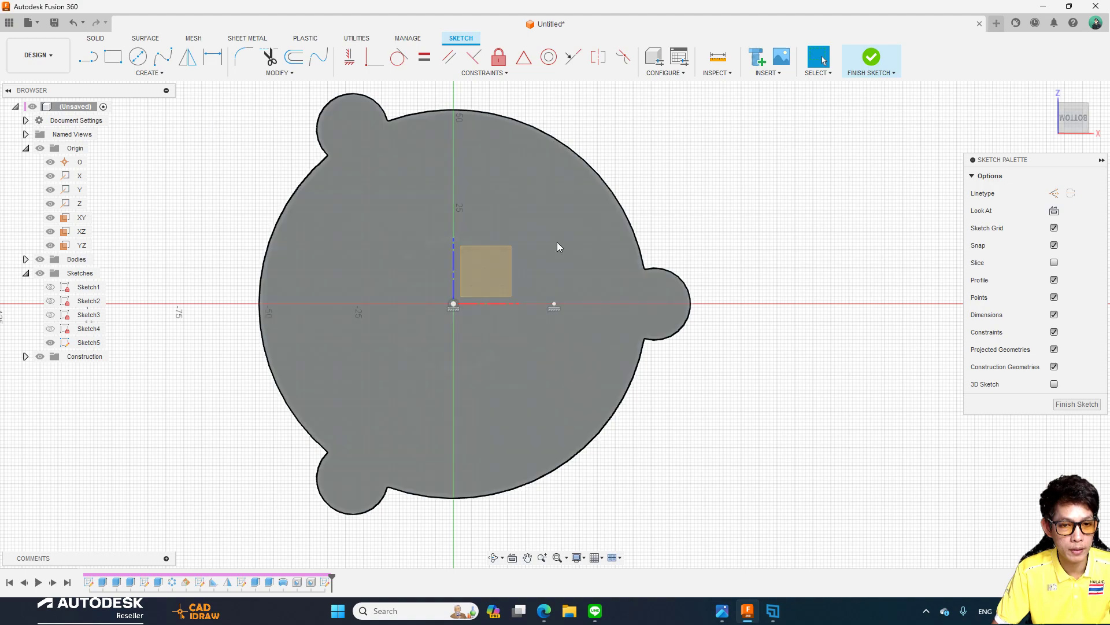
{"action": "scroll", "coordinate": [602, 263], "scroll_direction": "up", "scroll_amount": 2}
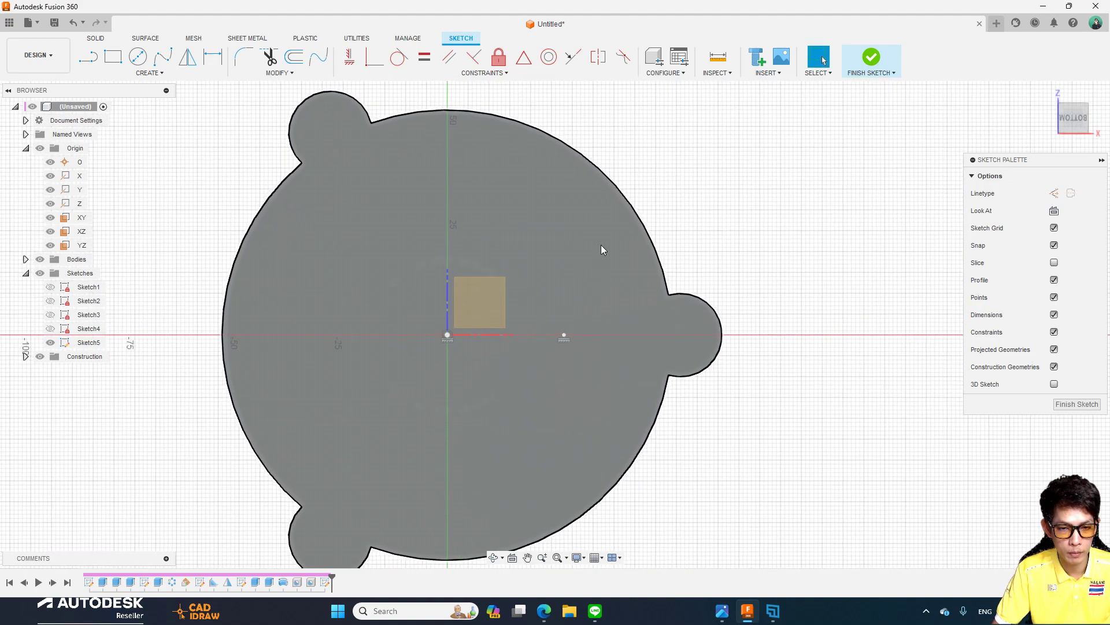
{"action": "left_click", "coordinate": [1074, 99]}
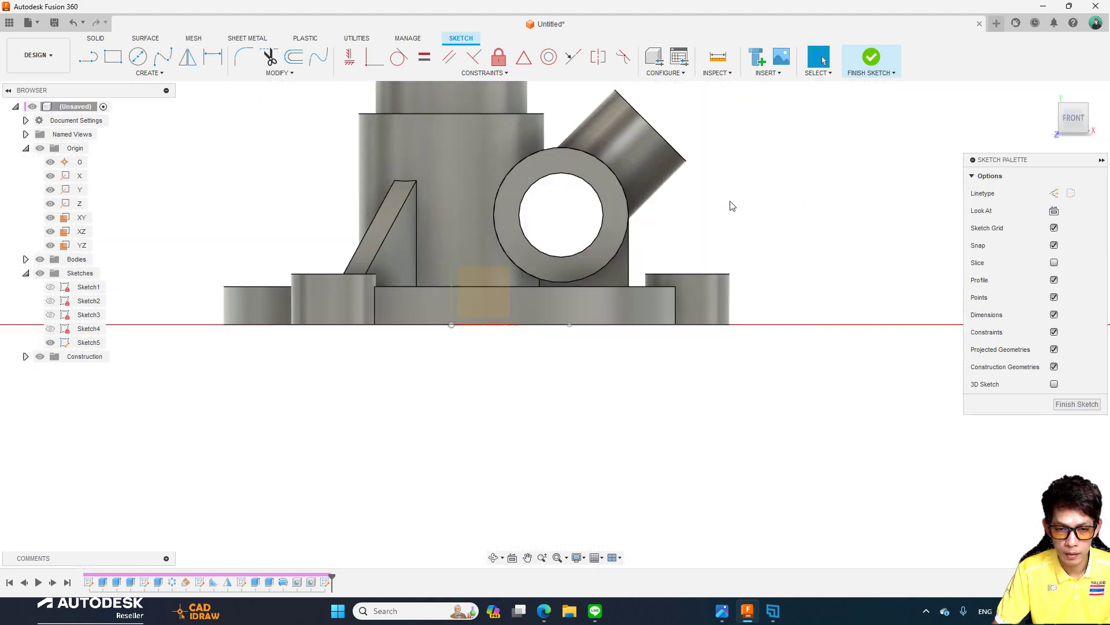
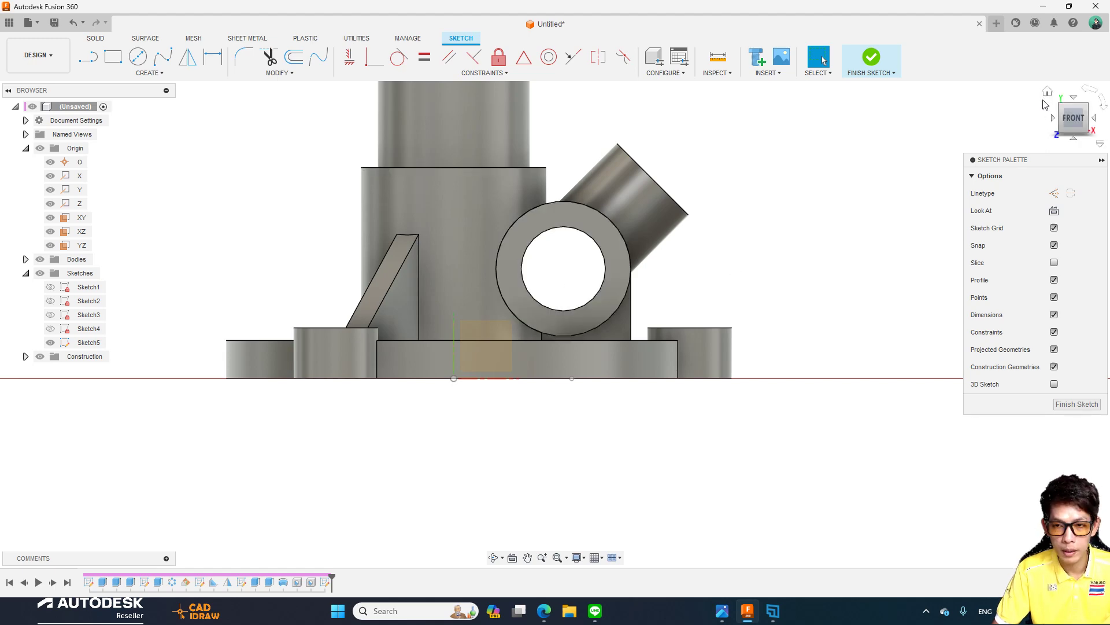
Dimension the underside sketch point 26 mm horizontally from the origin, then orbit to view the underside.
{"action": "left_click", "coordinate": [1075, 141]}
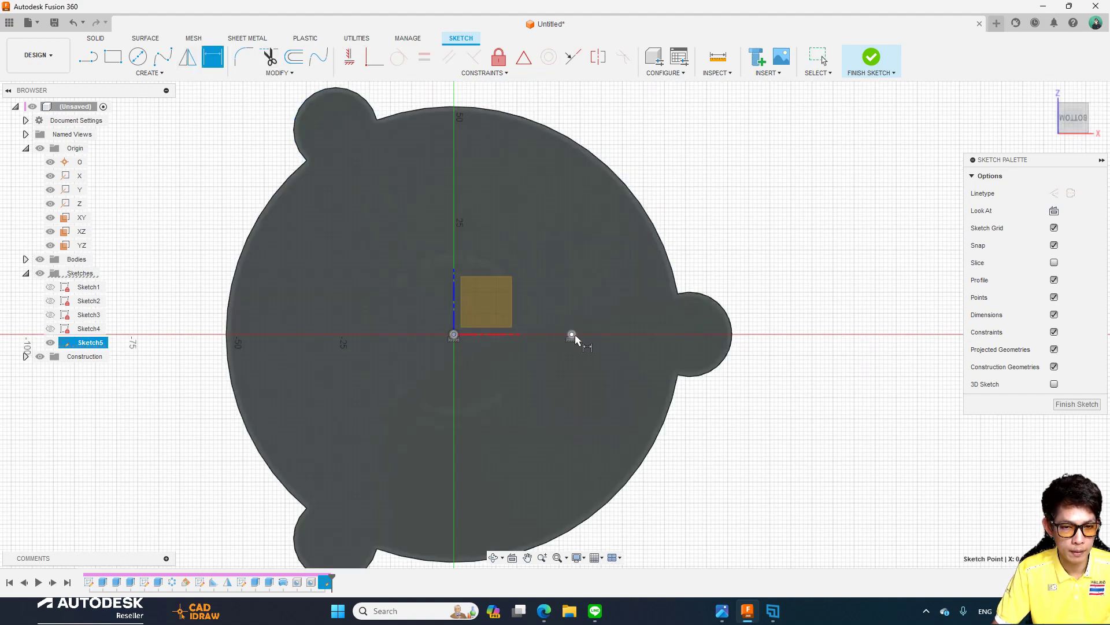
{"action": "left_click", "coordinate": [567, 110]}
{"action": "type", "text": "26"}
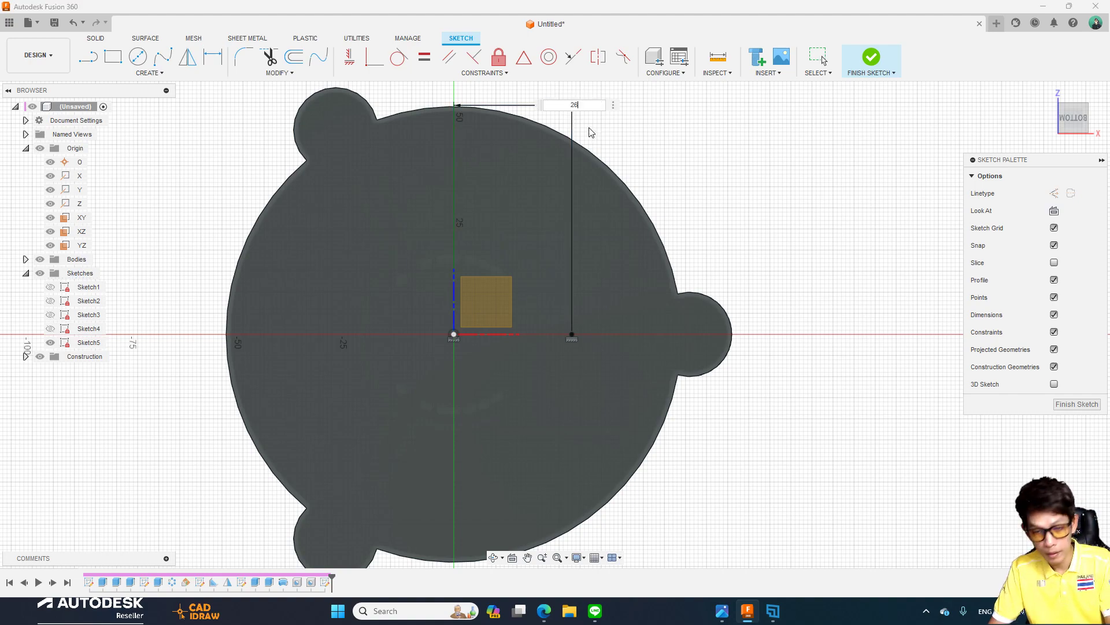
{"action": "right_click", "coordinate": [676, 168]}
{"action": "key", "text": "Escape"}
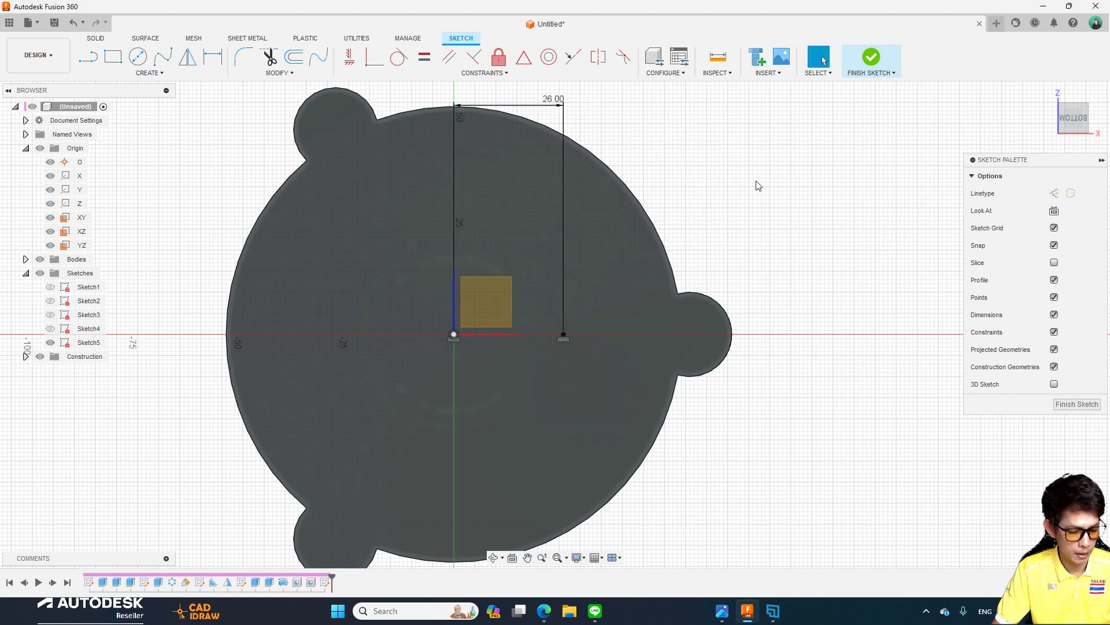
{"action": "middle_click_drag", "start_coordinate": [671, 244], "coordinate": [689, 238]}
{"action": "left_click", "coordinate": [1047, 92]}
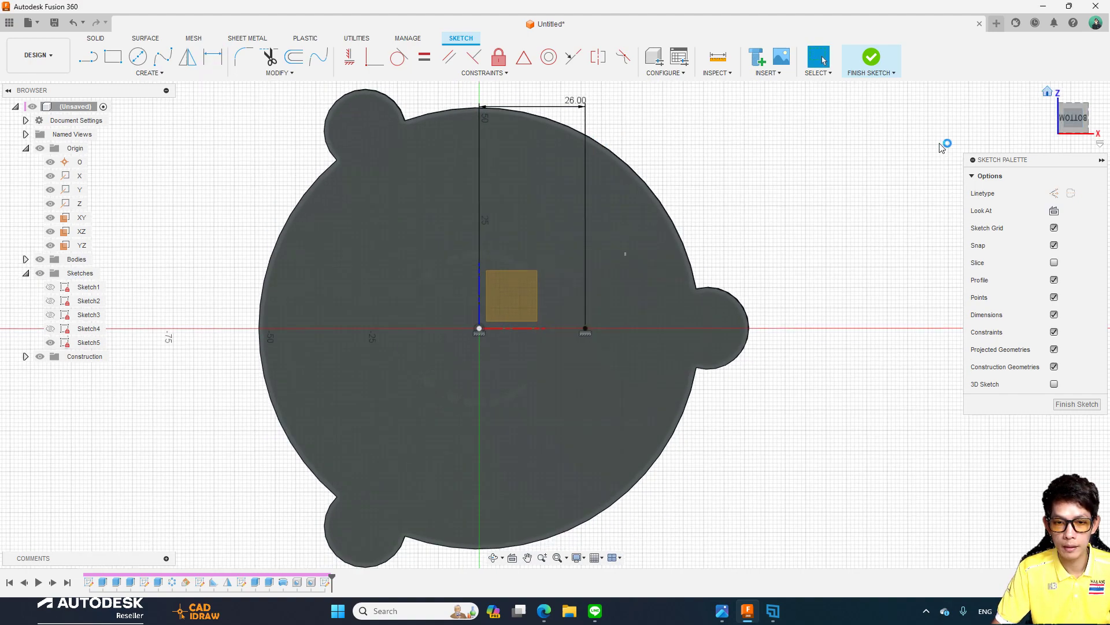
{"action": "middle_click_drag", "start_coordinate": [798, 208], "coordinate": [780, 214], "text": "shift"}
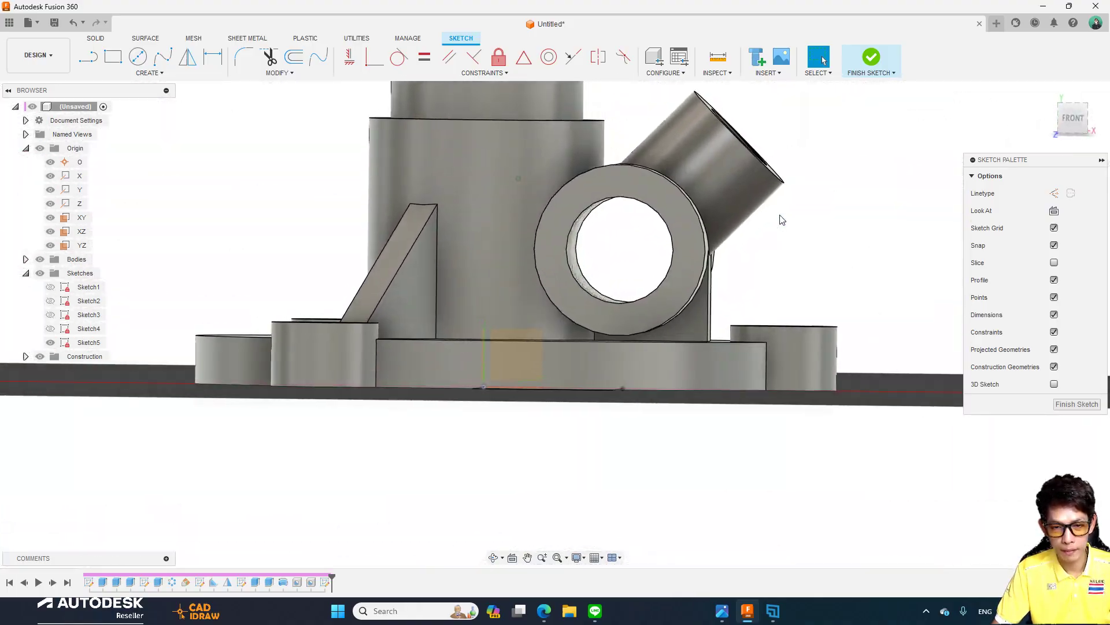
{"action": "middle_click_drag", "start_coordinate": [781, 220], "coordinate": [642, 185], "text": "shift"}
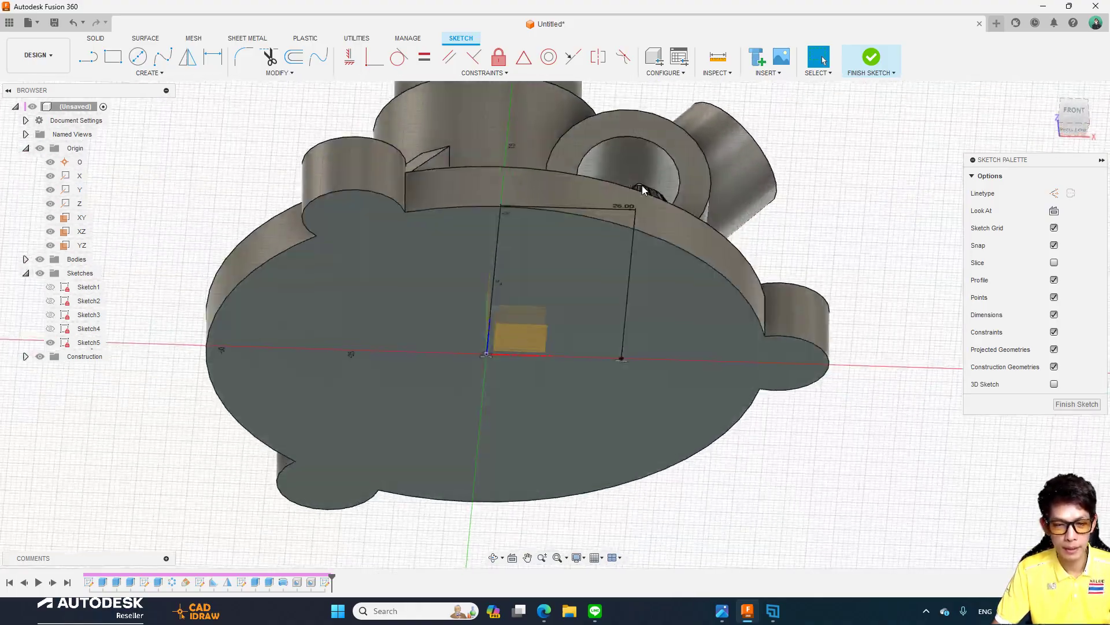
Finish the sketch and start a hole at the underside sketch point.
{"action": "left_click", "coordinate": [872, 56]}
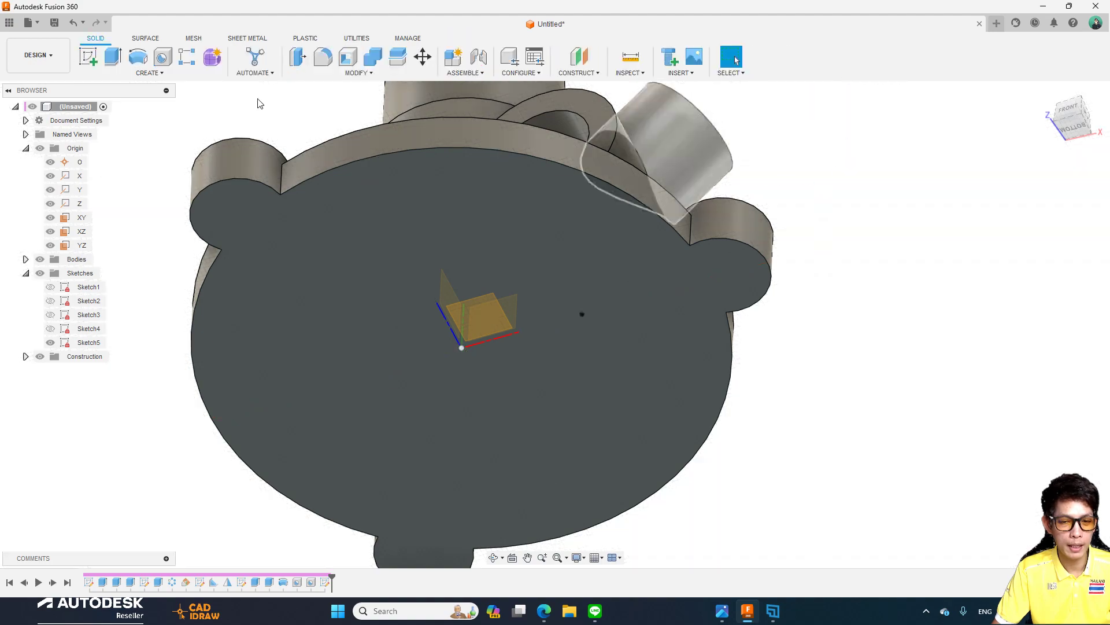
{"action": "key", "text": "h"}
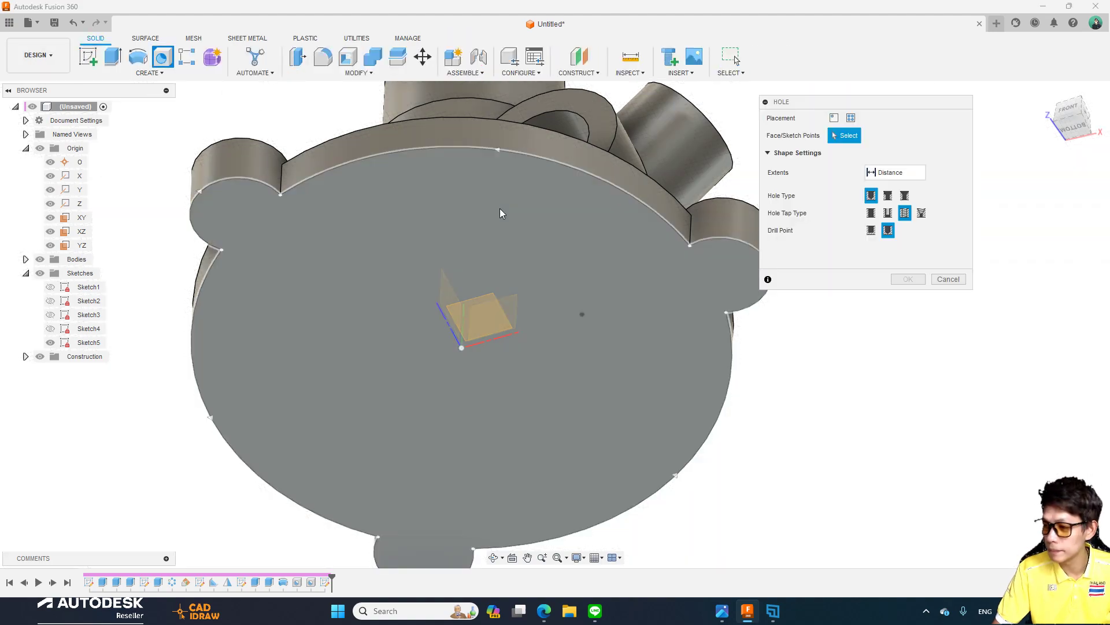
{"action": "middle_click_drag", "start_coordinate": [614, 260], "coordinate": [540, 354], "text": "shift"}
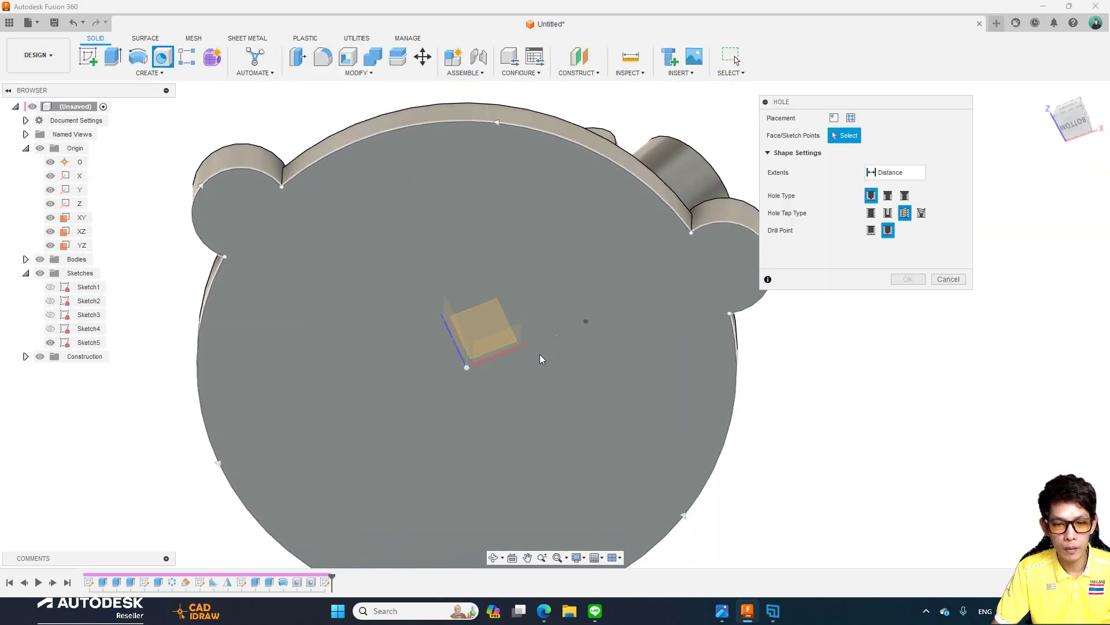
{"action": "left_click", "coordinate": [586, 322]}
{"action": "middle_click_drag", "start_coordinate": [666, 292], "coordinate": [896, 209], "text": "shift"}
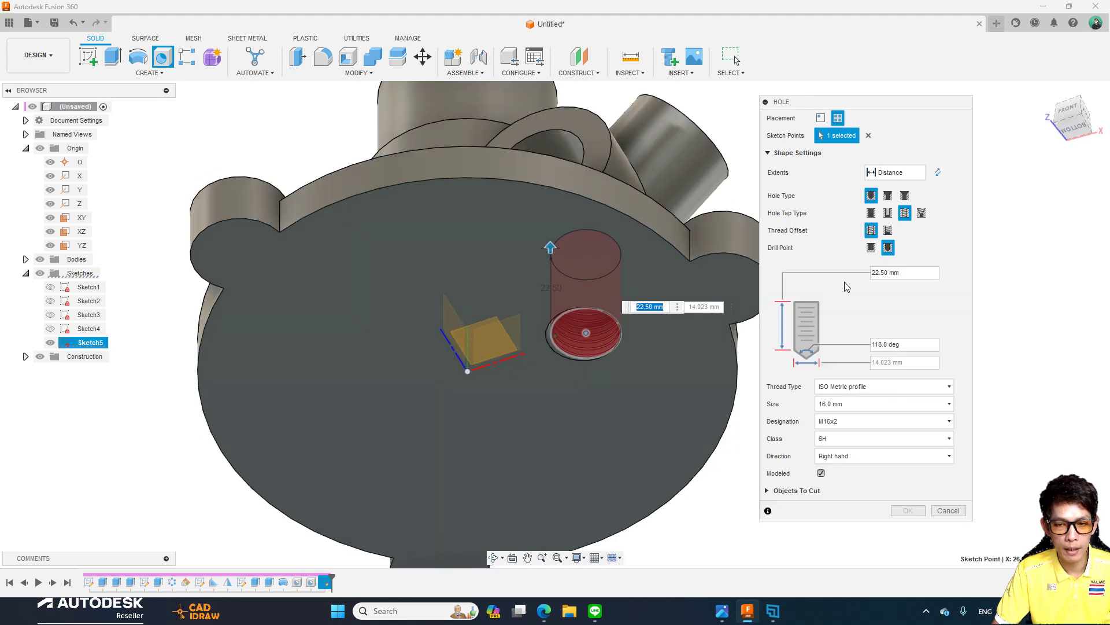
Make it a simple 8 mm hole with Extents To the bore, and create it.
{"action": "left_click", "coordinate": [871, 213]}
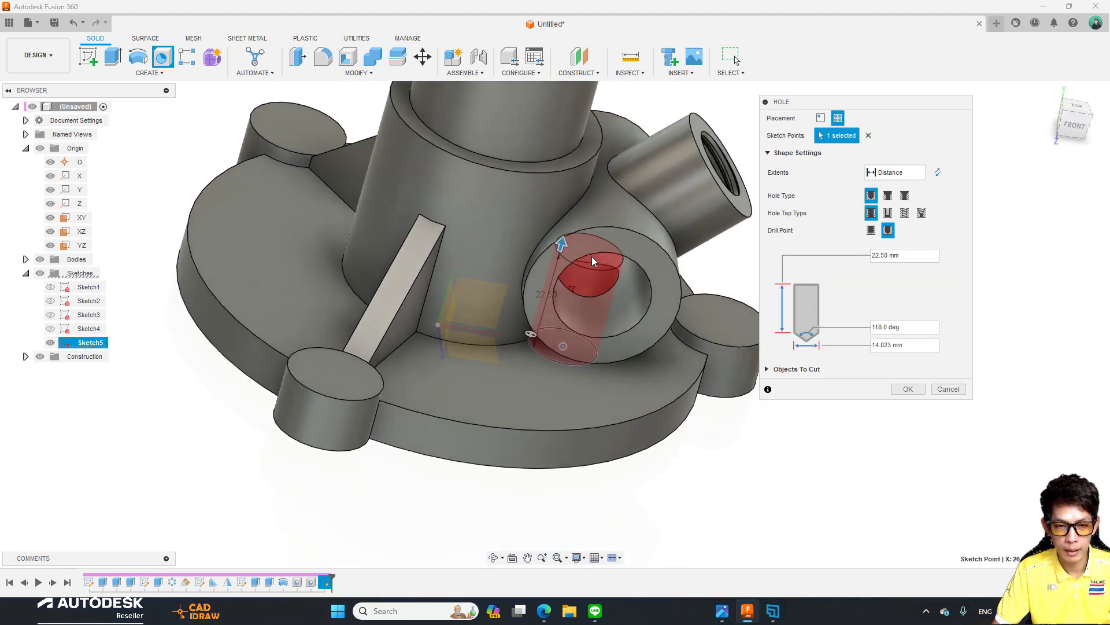
{"action": "middle_click_drag", "start_coordinate": [591, 256], "coordinate": [900, 184], "text": "shift"}
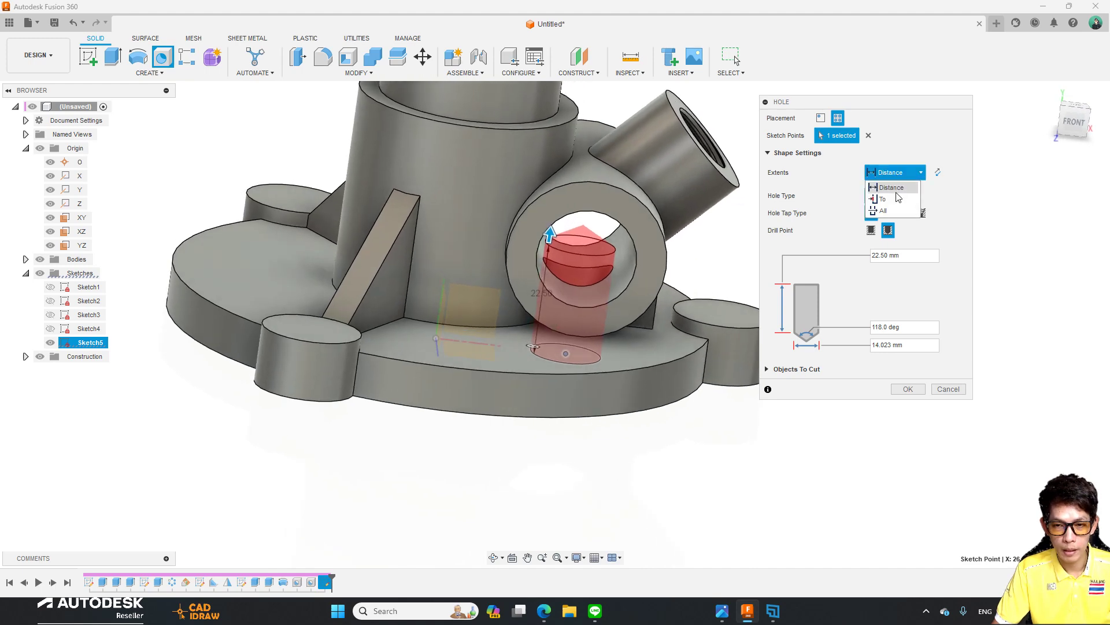
{"action": "left_click", "coordinate": [898, 199]}
{"action": "mouse_move", "coordinate": [609, 262]}
{"action": "middle_mouse_down", "text": "shift"}
{"action": "mouse_move", "coordinate": [872, 286]}
{"action": "mouse_move", "coordinate": [848, 183]}
{"action": "middle_mouse_up", "text": "shift"}
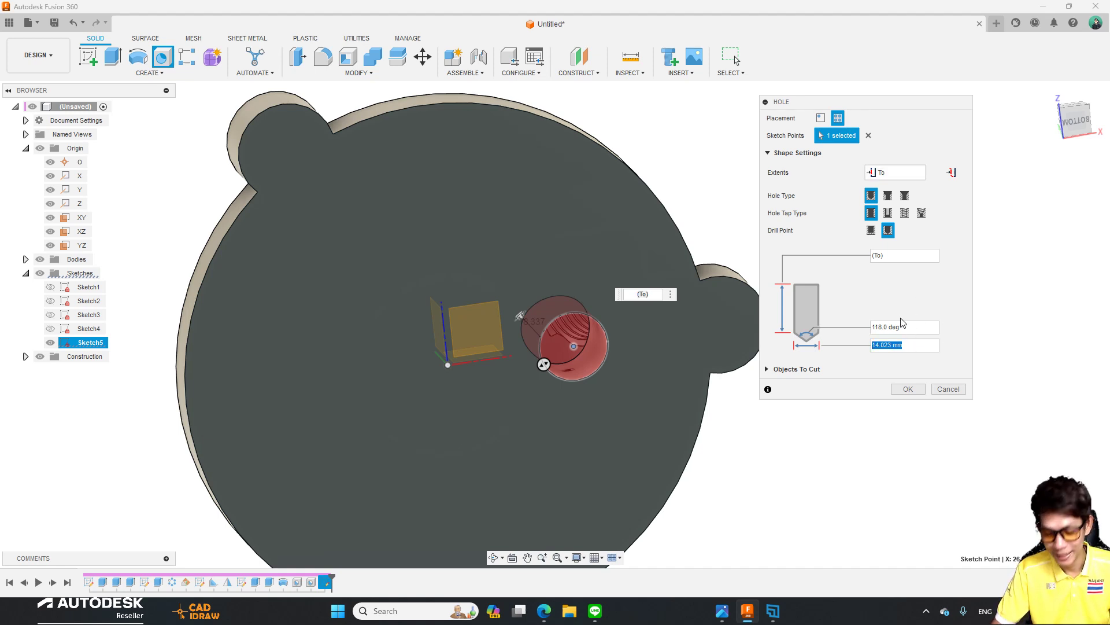
{"action": "left_click", "coordinate": [904, 345]}
{"action": "type", "text": "8"}
{"action": "key", "text": "Tab"}
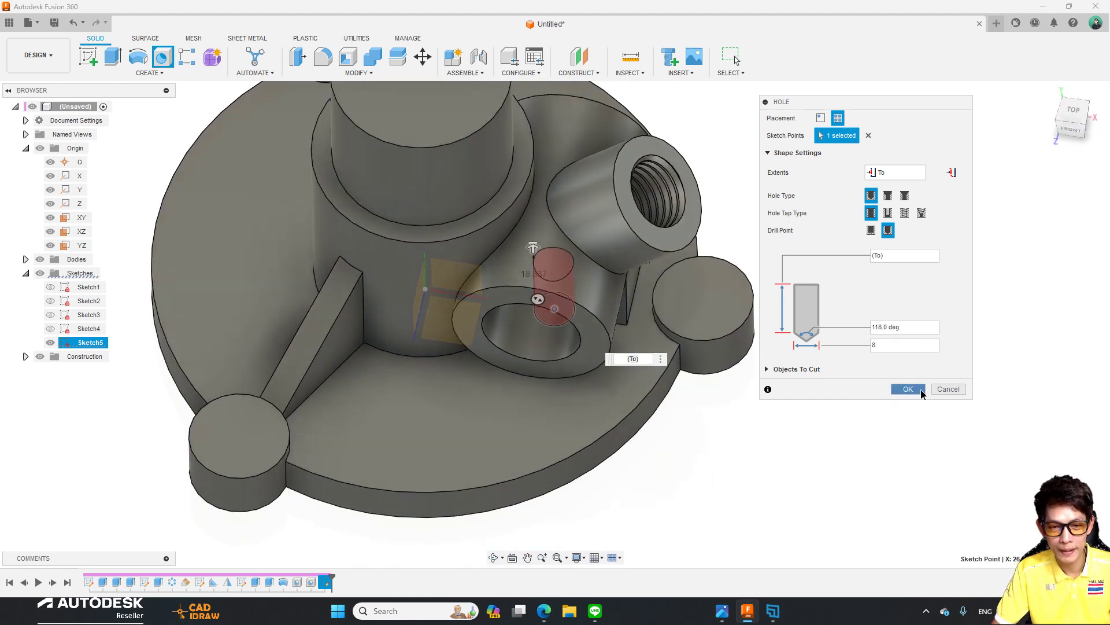
{"action": "left_click", "coordinate": [908, 388]}
{"action": "mouse_move", "coordinate": [956, 347]}
{"action": "middle_mouse_down", "text": "shift"}
{"action": "mouse_move", "coordinate": [945, 315]}
{"action": "mouse_move", "coordinate": [719, 346]}
{"action": "mouse_move", "coordinate": [703, 312]}
{"action": "middle_mouse_up", "text": "shift"}
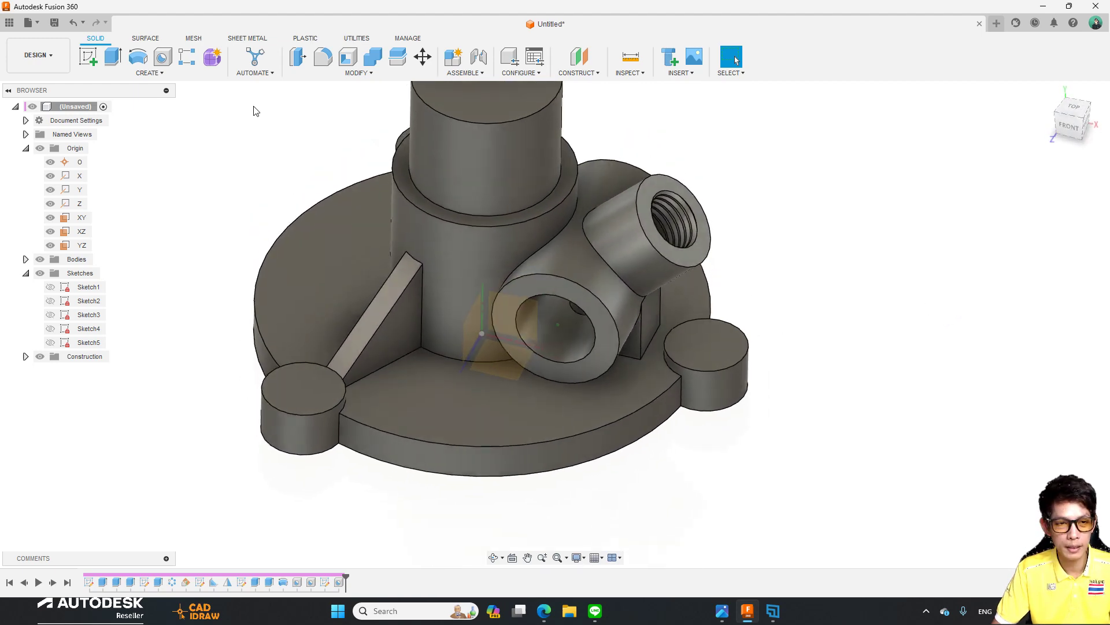
Cut a simple 8 mm through-all hole centred on the right mounting boss's top face.
{"action": "left_click", "coordinate": [187, 56]}
{"action": "key", "text": "h"}
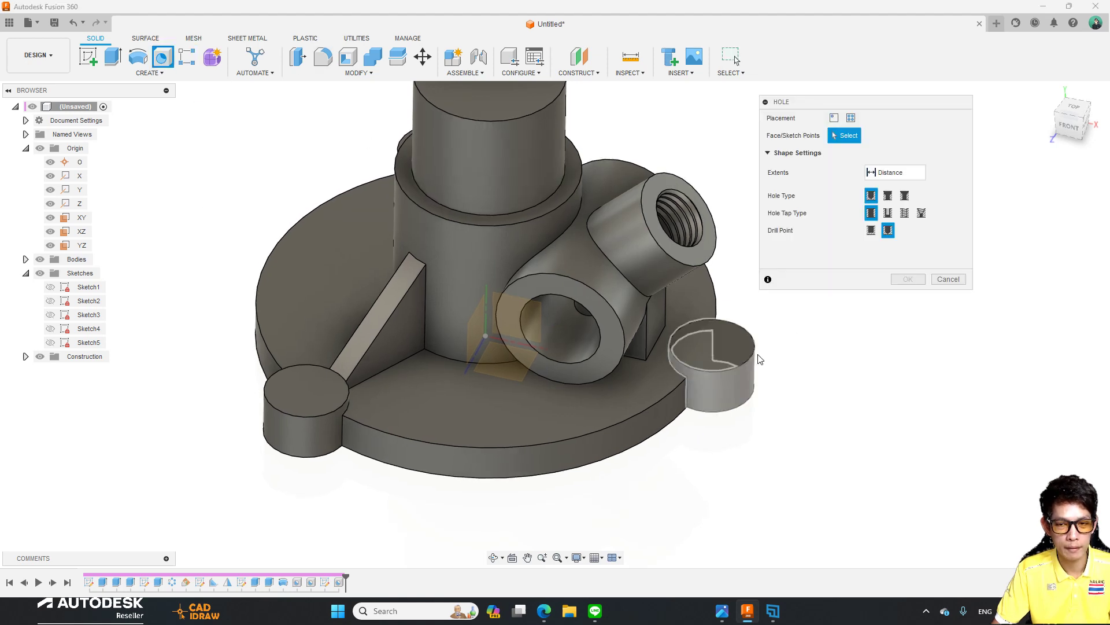
{"action": "left_click", "coordinate": [895, 172]}
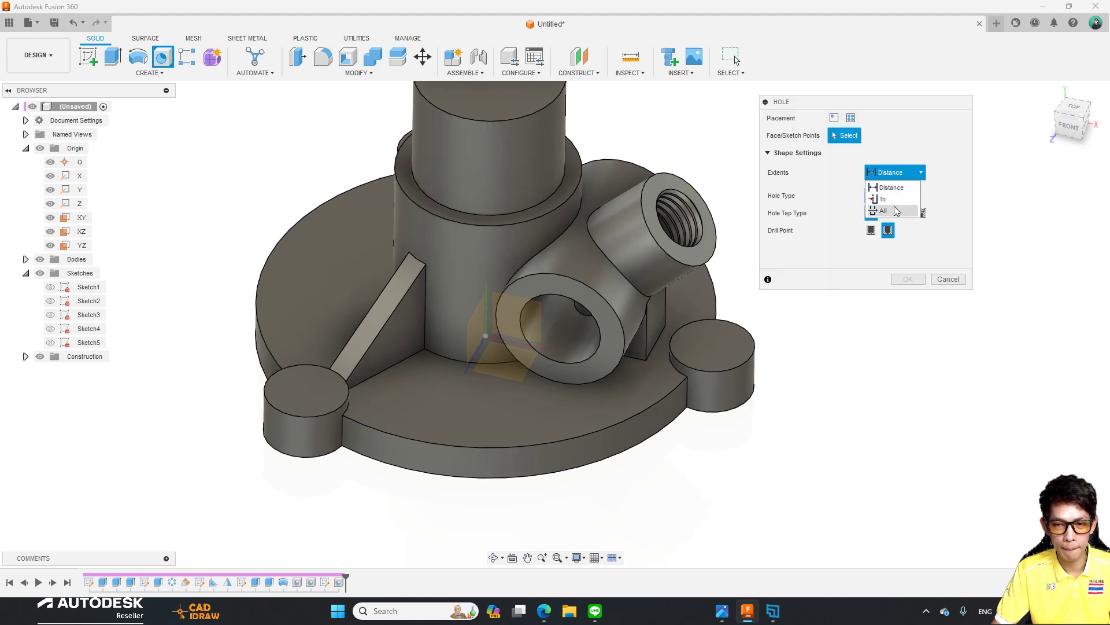
{"action": "left_click", "coordinate": [884, 210]}
{"action": "left_click", "coordinate": [725, 341]}
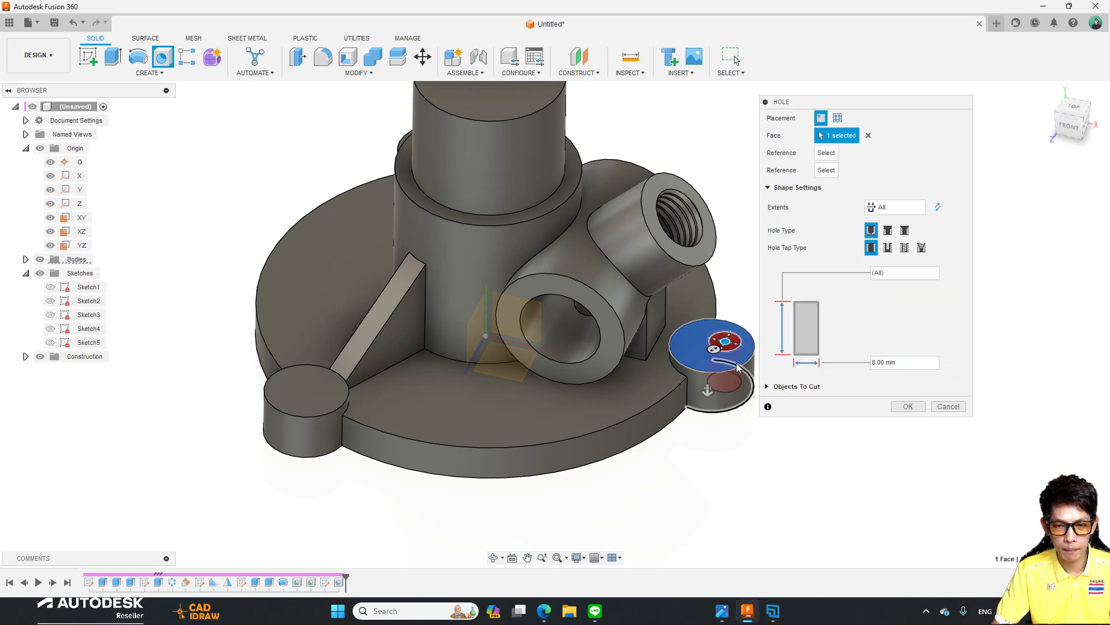
{"action": "left_click", "coordinate": [738, 368]}
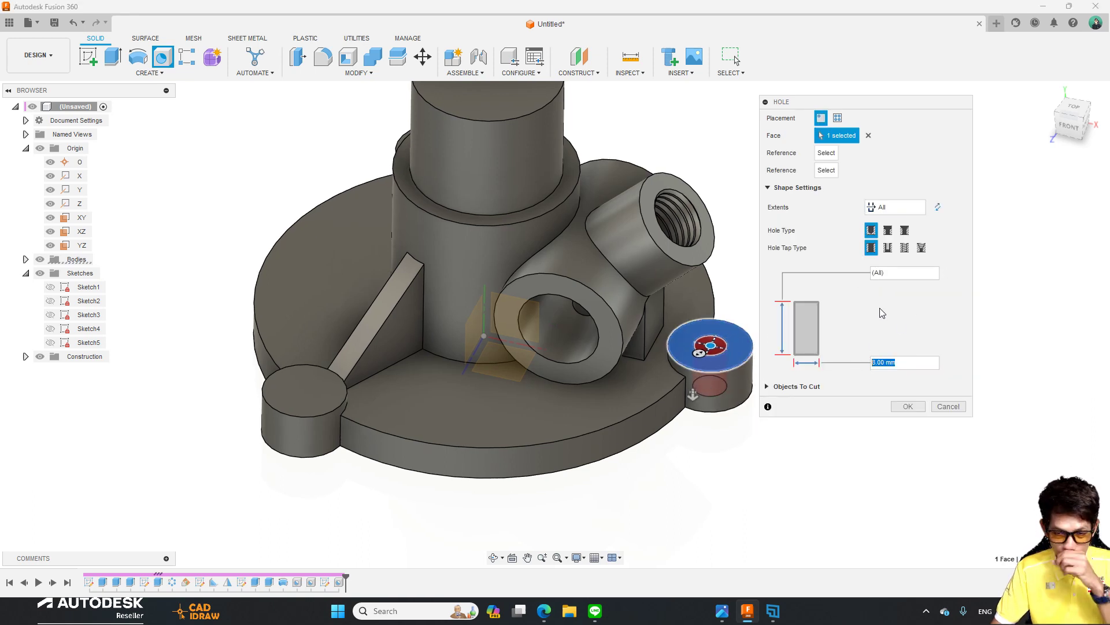
{"action": "left_click", "coordinate": [908, 406]}
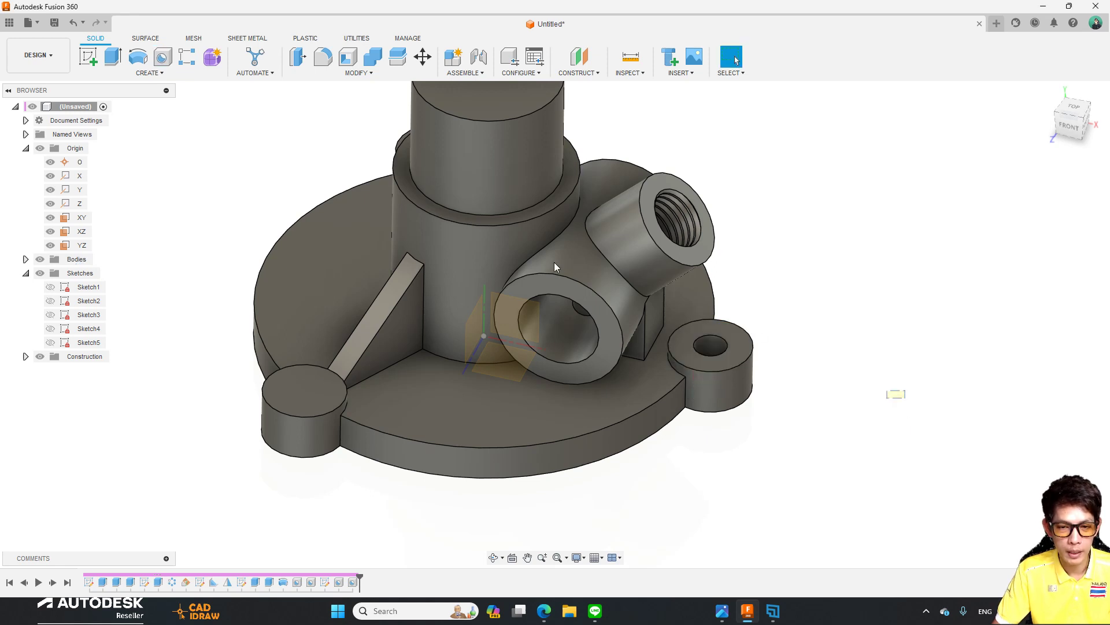
Circular-pattern the boss hole around the base's cylindrical face as axis.
{"action": "left_click", "coordinate": [187, 57]}
{"action": "left_click", "coordinate": [707, 343]}
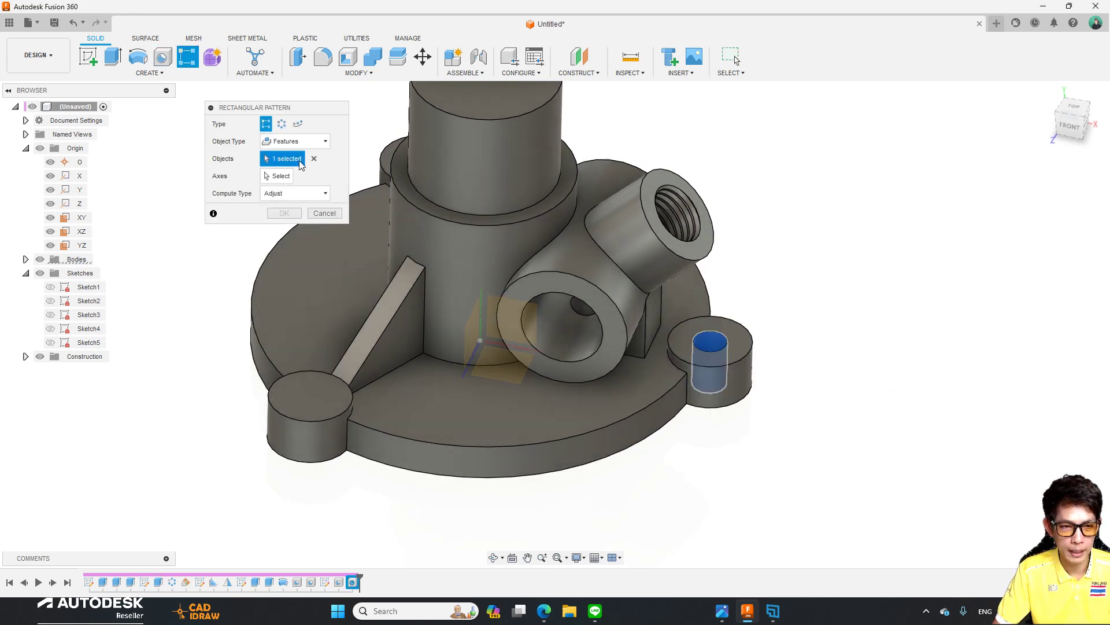
{"action": "left_click", "coordinate": [282, 124]}
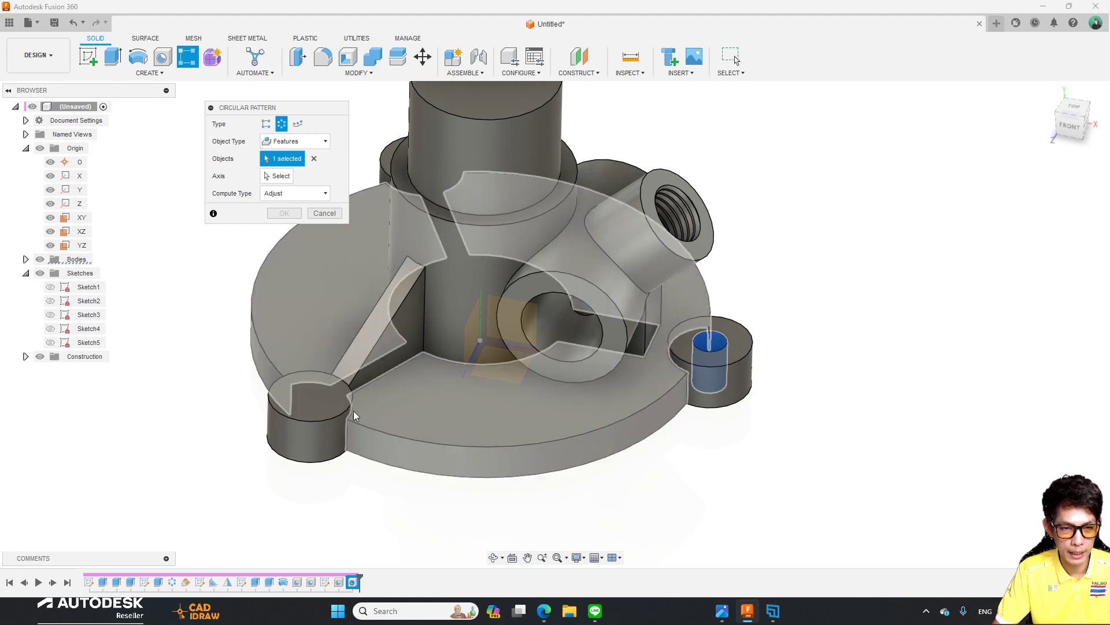
{"action": "left_click", "coordinate": [282, 178]}
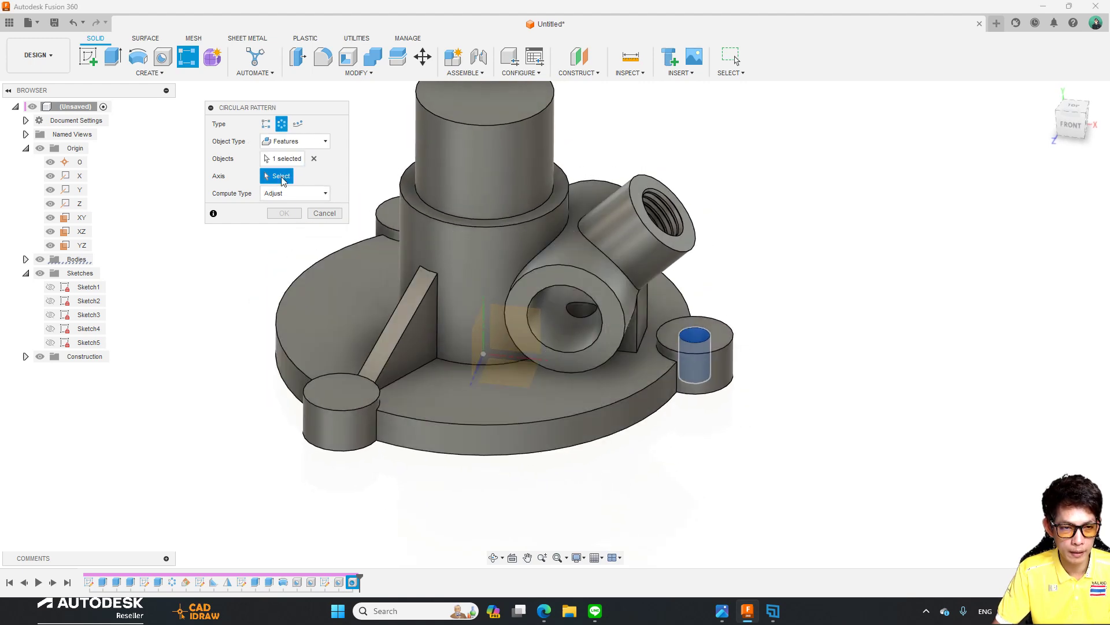
{"action": "left_click", "coordinate": [428, 442]}
{"action": "middle_click_drag", "start_coordinate": [428, 442], "coordinate": [248, 267], "text": "shift"}
{"action": "key", "text": "Return"}
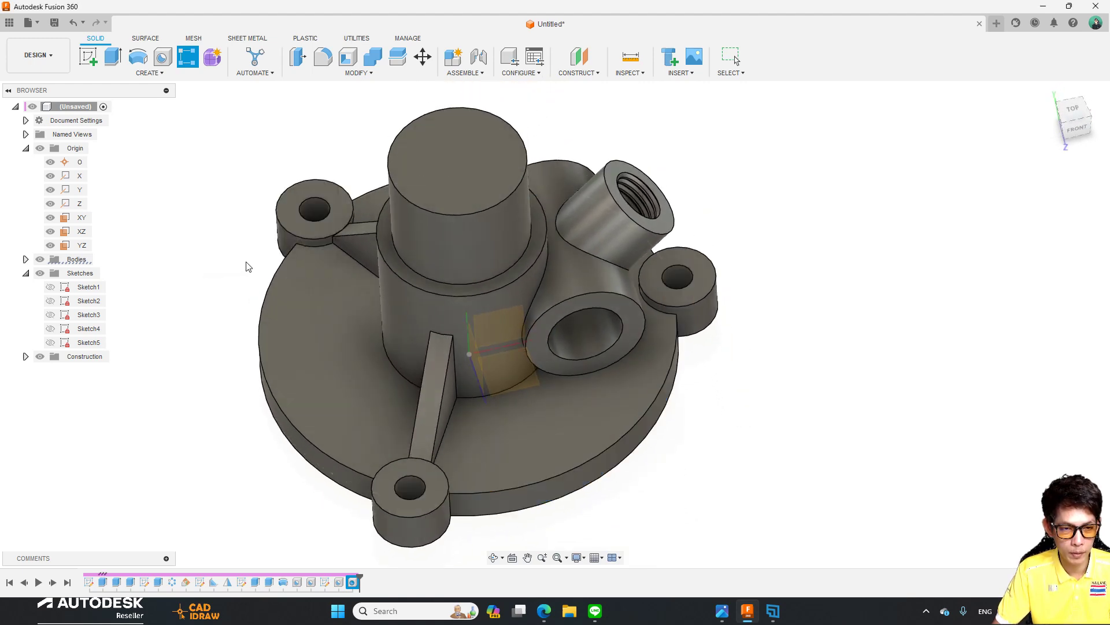
Orbit and pan to inspect the holes through all three mounting bosses.
{"action": "mouse_move", "coordinate": [791, 208]}
{"action": "middle_mouse_down", "text": "shift"}
{"action": "mouse_move", "coordinate": [994, 243]}
{"action": "mouse_move", "coordinate": [963, 240]}
{"action": "mouse_move", "coordinate": [971, 229]}
{"action": "middle_mouse_up", "text": "shift"}
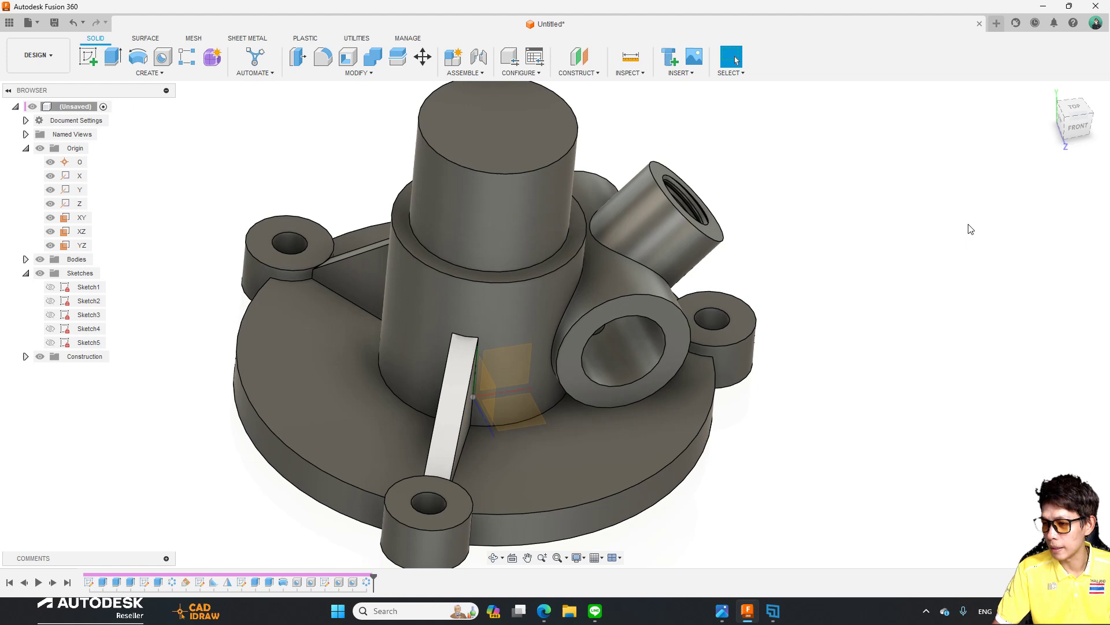
{"action": "right_click", "coordinate": [970, 229]}
{"action": "left_click", "coordinate": [897, 218]}
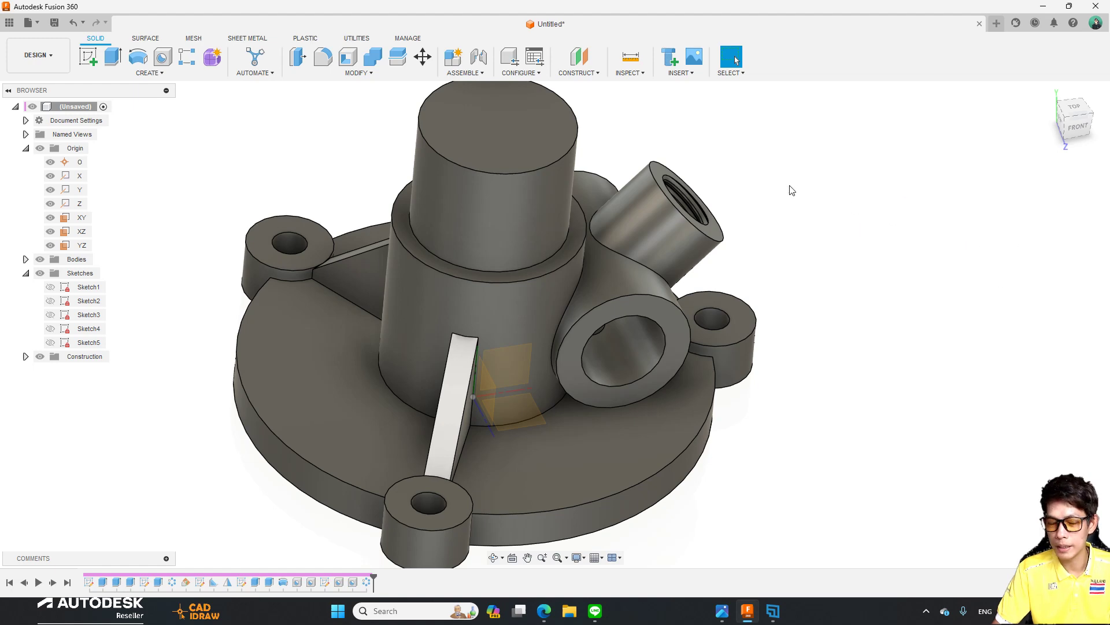
{"action": "left_click_drag", "start_coordinate": [790, 186], "coordinate": [761, 199]}
{"action": "key", "text": "Escape"}
{"action": "mouse_move", "coordinate": [761, 199]}
{"action": "middle_mouse_down", "text": "shift"}
{"action": "mouse_move", "coordinate": [767, 186]}
{"action": "mouse_move", "coordinate": [911, 206]}
{"action": "middle_mouse_up", "text": "shift"}
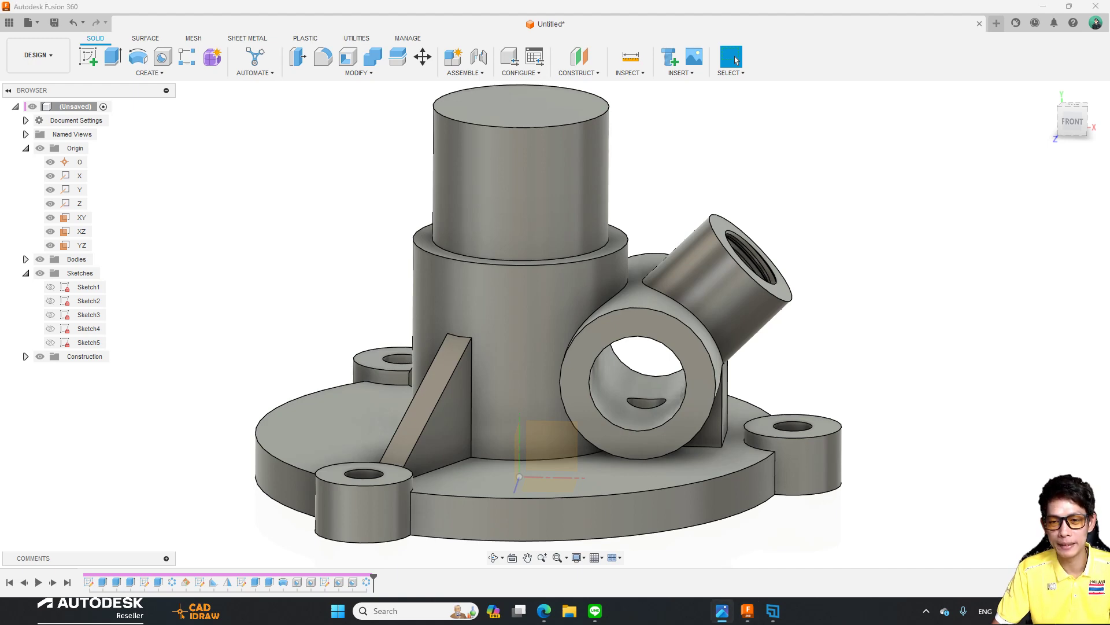
{"action": "mouse_move", "coordinate": [897, 268]}
{"action": "middle_mouse_down", "text": "shift"}
{"action": "mouse_move", "coordinate": [873, 275]}
{"action": "mouse_move", "coordinate": [883, 277]}
{"action": "mouse_move", "coordinate": [879, 266]}
{"action": "mouse_move", "coordinate": [897, 266]}
{"action": "mouse_move", "coordinate": [771, 262]}
{"action": "mouse_move", "coordinate": [472, 187]}
{"action": "mouse_move", "coordinate": [401, 210]}
{"action": "mouse_move", "coordinate": [203, 110]}
{"action": "middle_mouse_up", "text": "shift"}
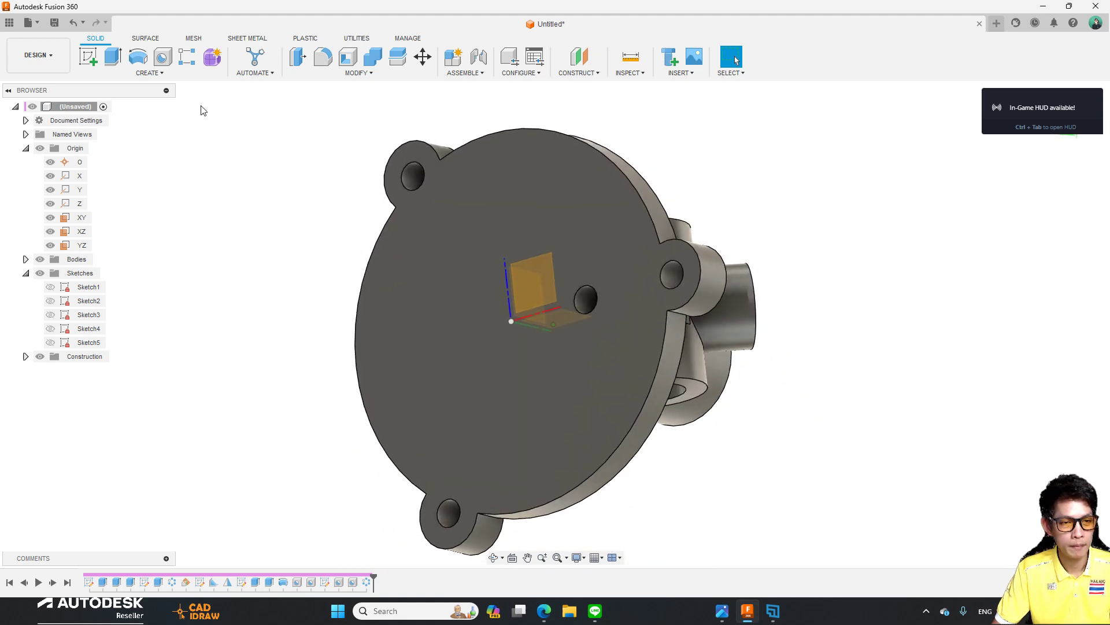
Start a sketch on the large bottom face and draw a circle centred on the origin.
{"action": "left_click", "coordinate": [580, 196]}
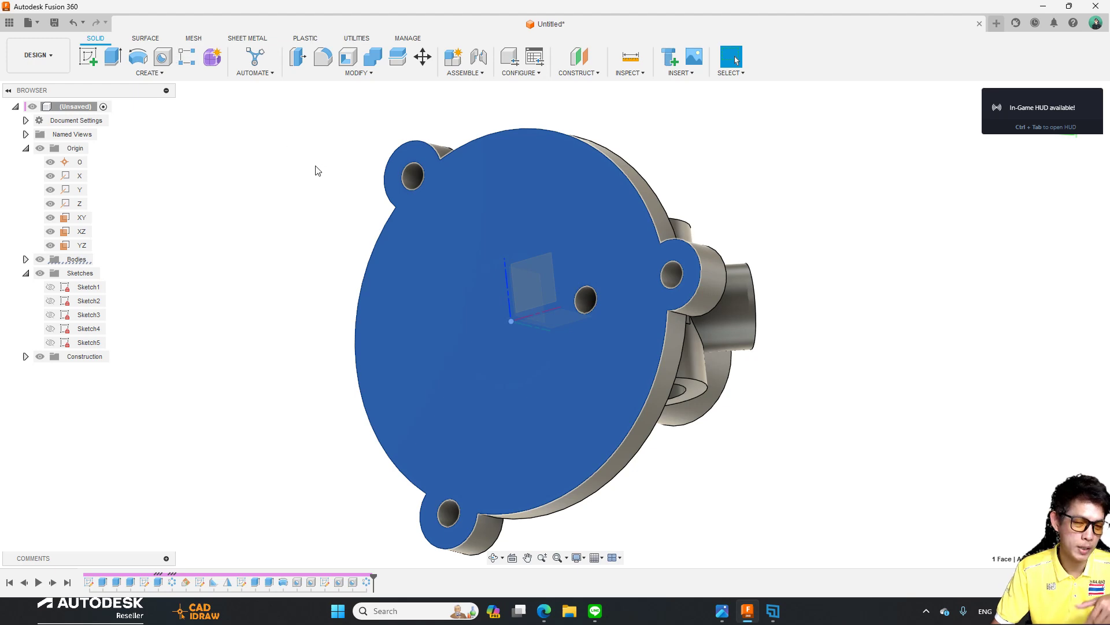
{"action": "left_click", "coordinate": [317, 189]}
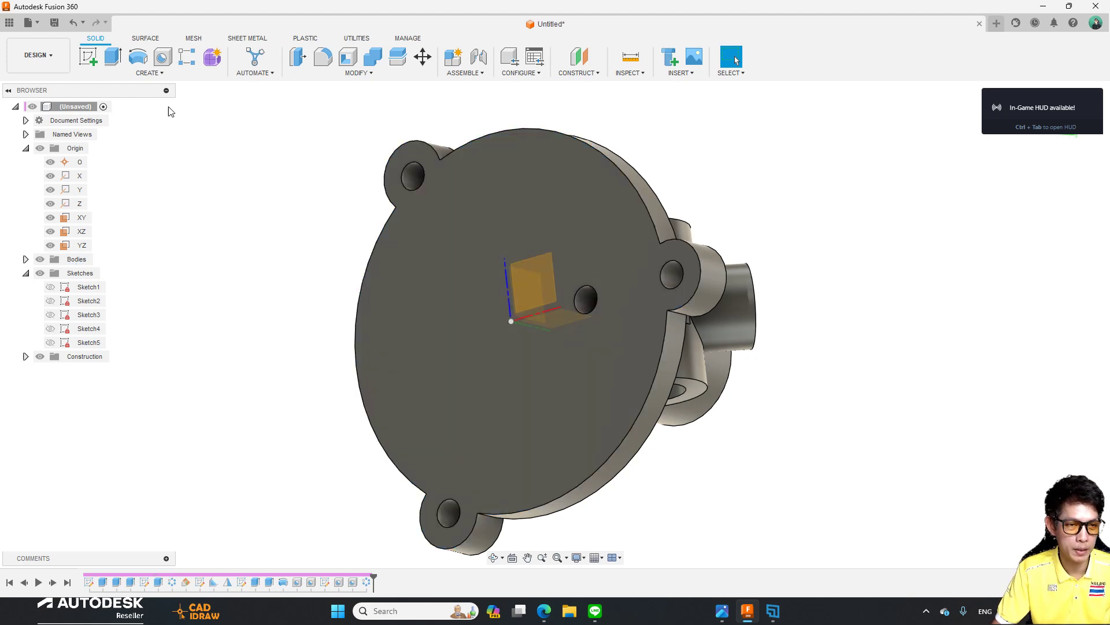
{"action": "left_click", "coordinate": [88, 61]}
{"action": "left_click", "coordinate": [518, 242]}
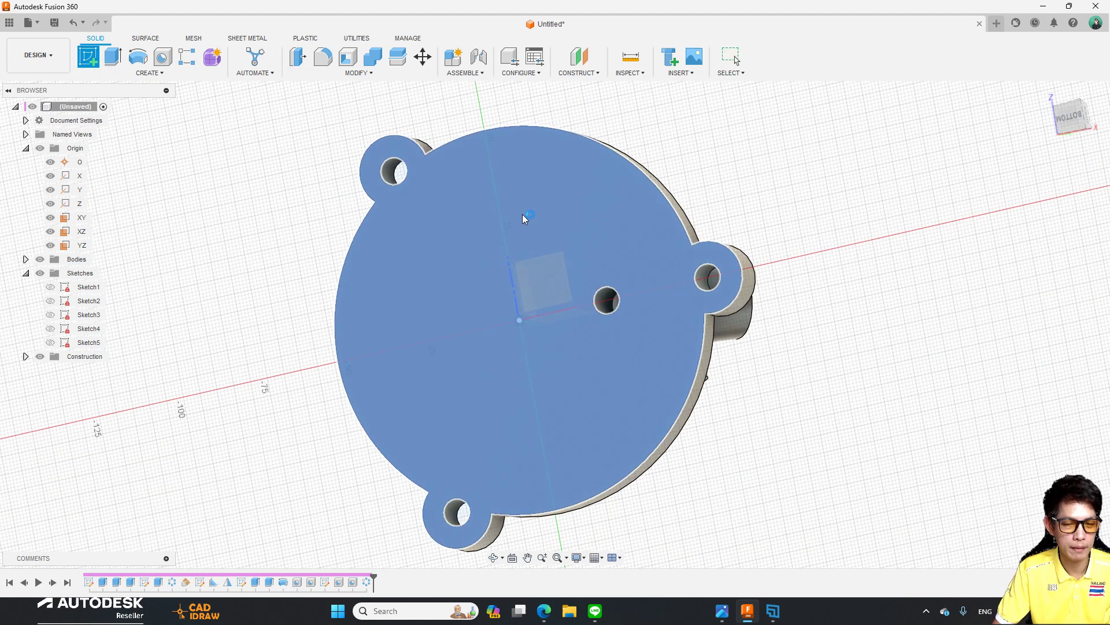
{"action": "left_click", "coordinate": [523, 214]}
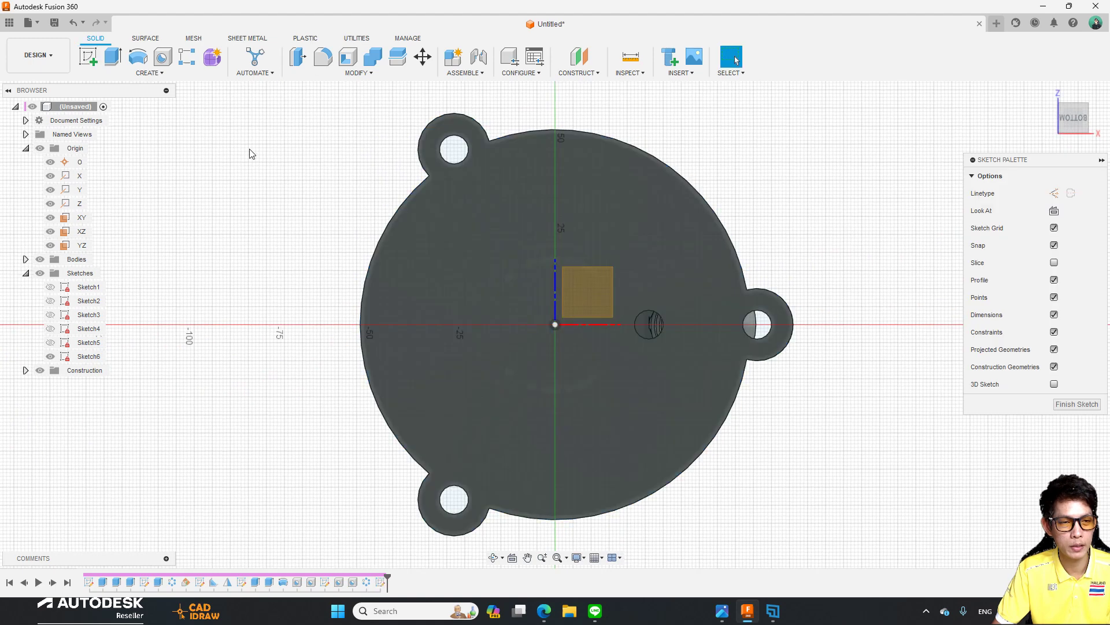
{"action": "left_click", "coordinate": [555, 324]}
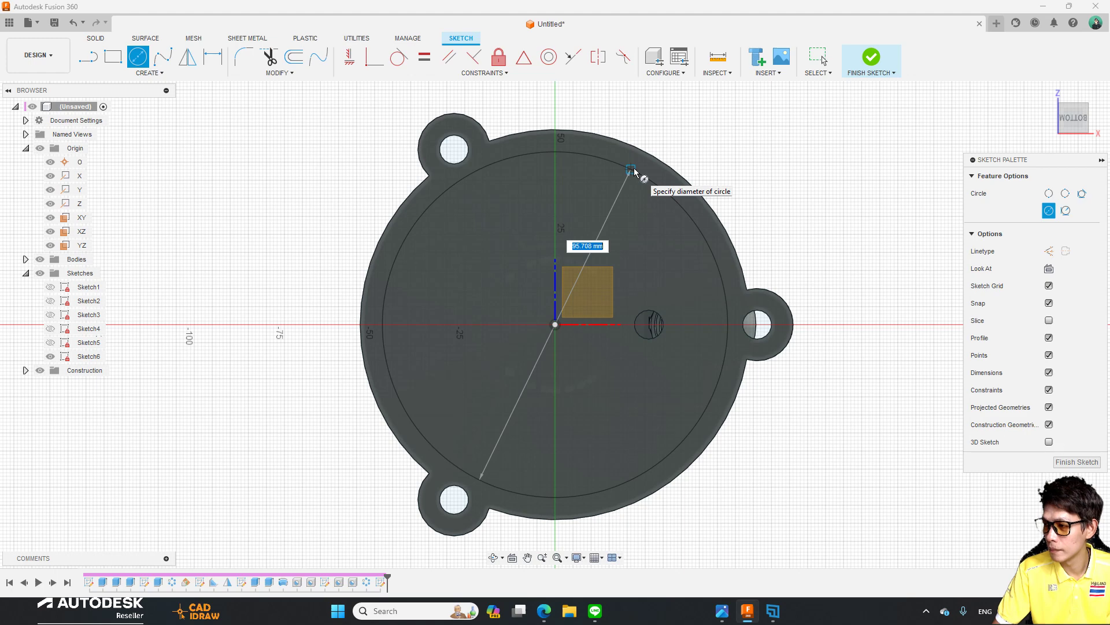
{"action": "left_click", "coordinate": [636, 174]}
{"action": "key", "text": "Escape"}
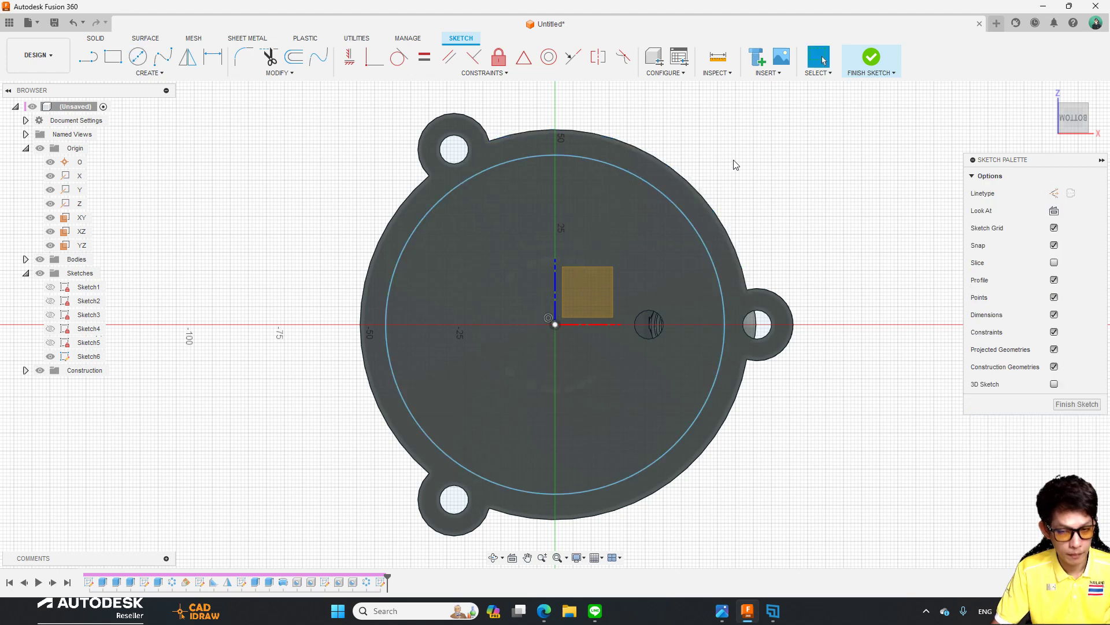
Dimension the circle to 96 mm diameter and finish the sketch.
{"action": "key", "text": "d"}
{"action": "left_click", "coordinate": [684, 213]}
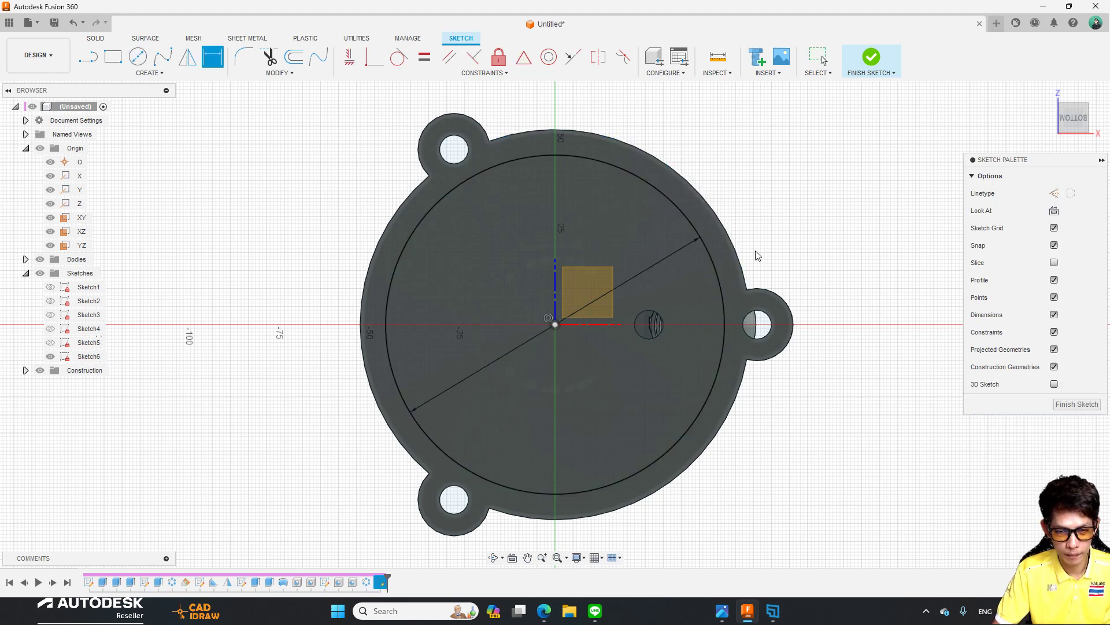
{"action": "left_click", "coordinate": [681, 256]}
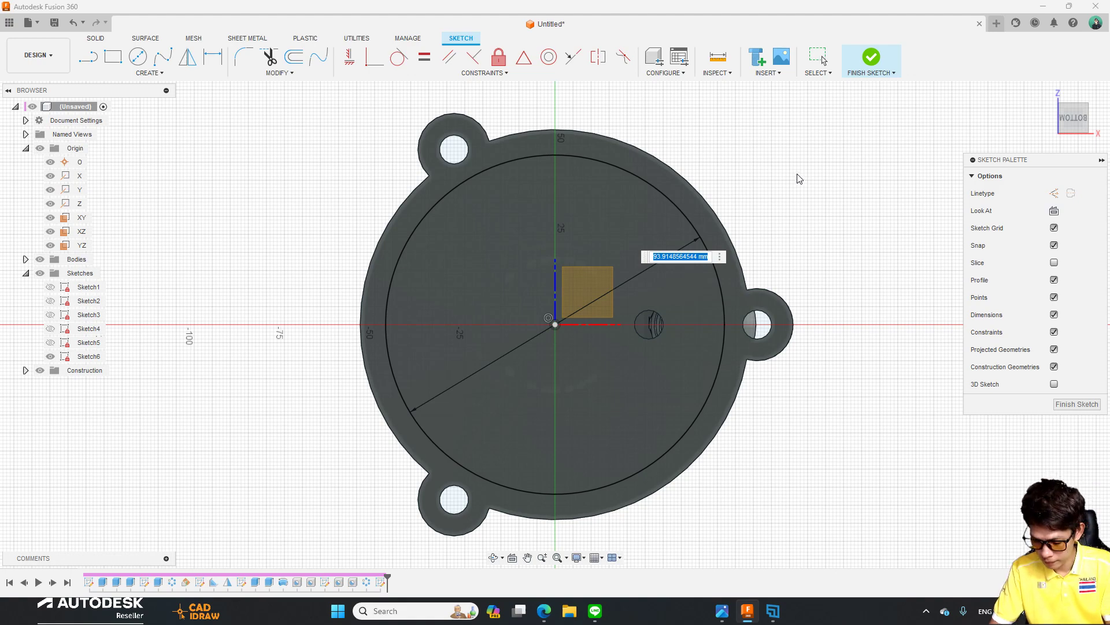
{"action": "type", "text": "96"}
{"action": "key", "text": "Return"}
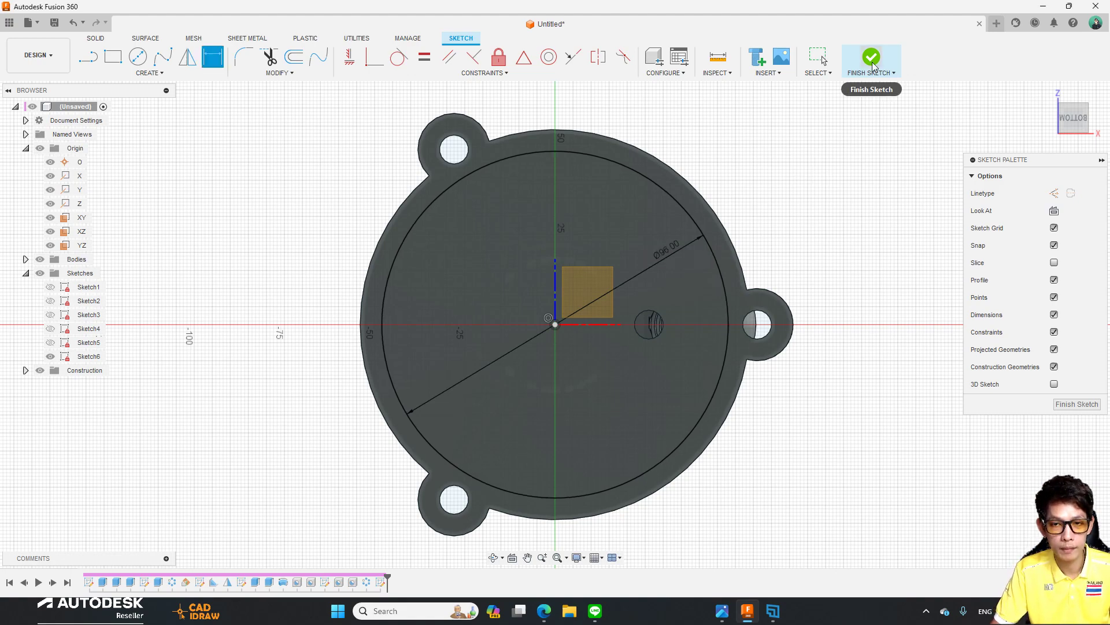
{"action": "left_click", "coordinate": [872, 57]}
Extrude-cut the 96 mm circle profile -2 mm into the bottom face, then start a new sketch.
{"action": "left_click", "coordinate": [113, 58]}
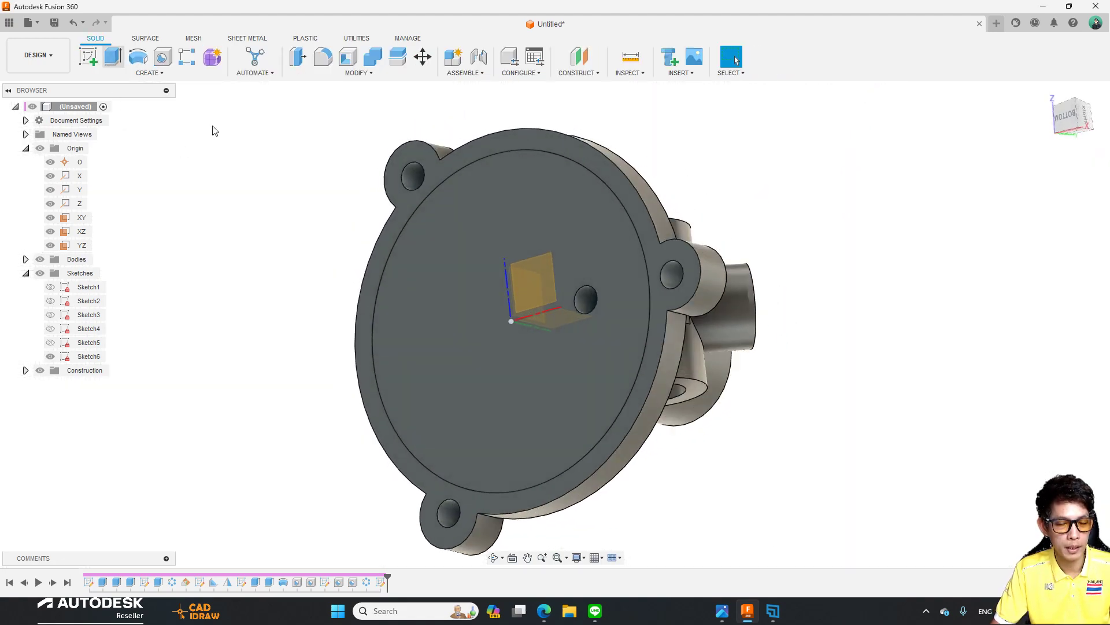
{"action": "left_click", "coordinate": [490, 239]}
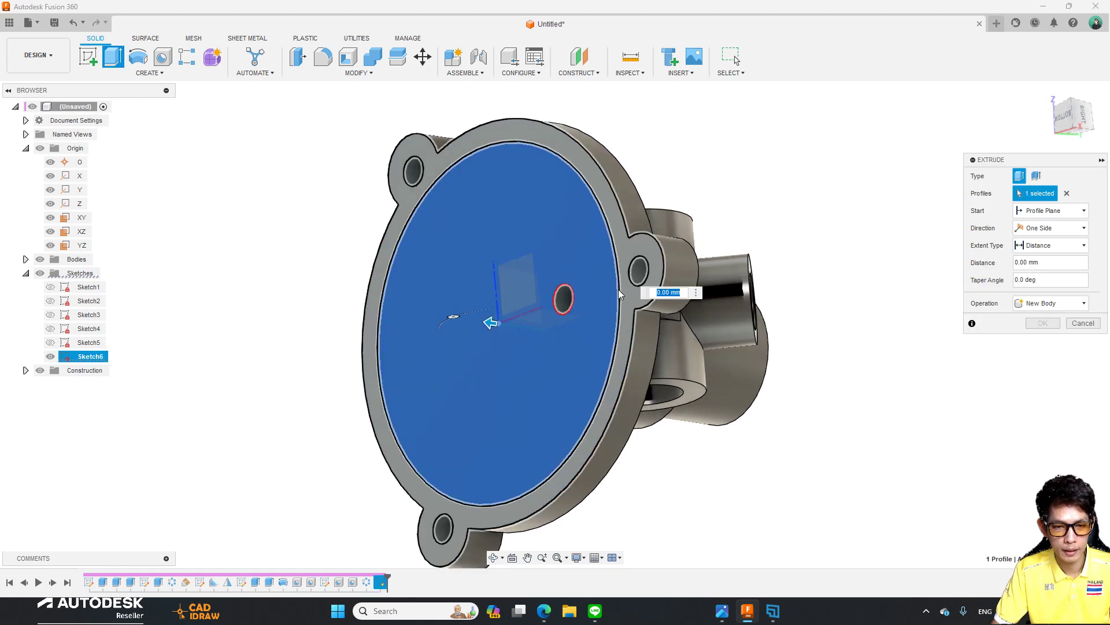
{"action": "left_click", "coordinate": [1028, 306]}
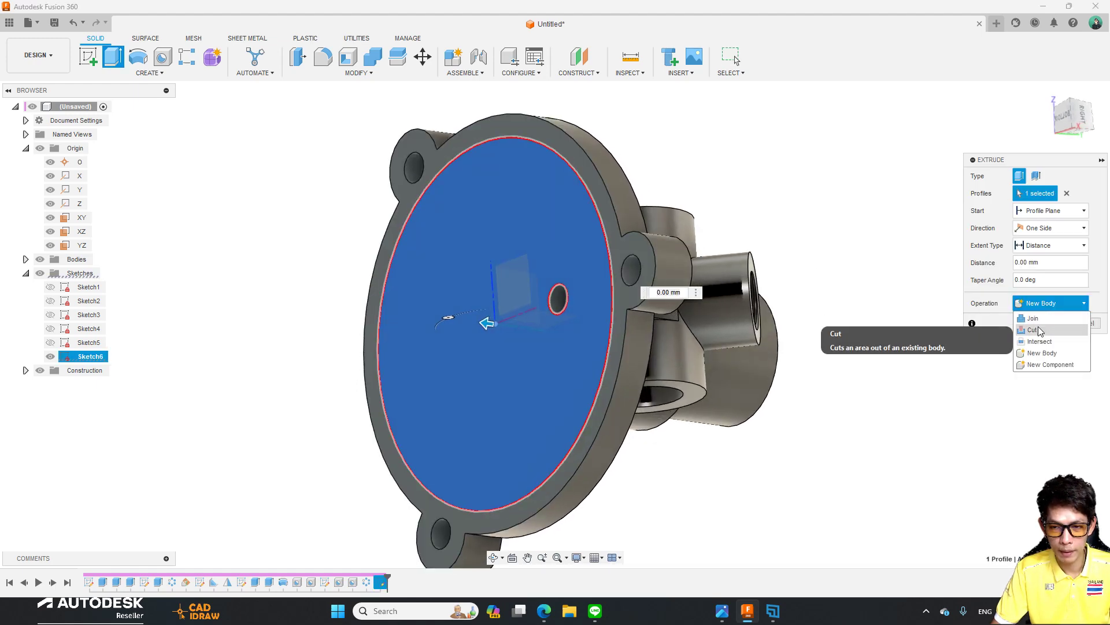
{"action": "left_click", "coordinate": [1048, 330]}
{"action": "middle_click_drag", "start_coordinate": [820, 302], "coordinate": [786, 286], "text": "shift"}
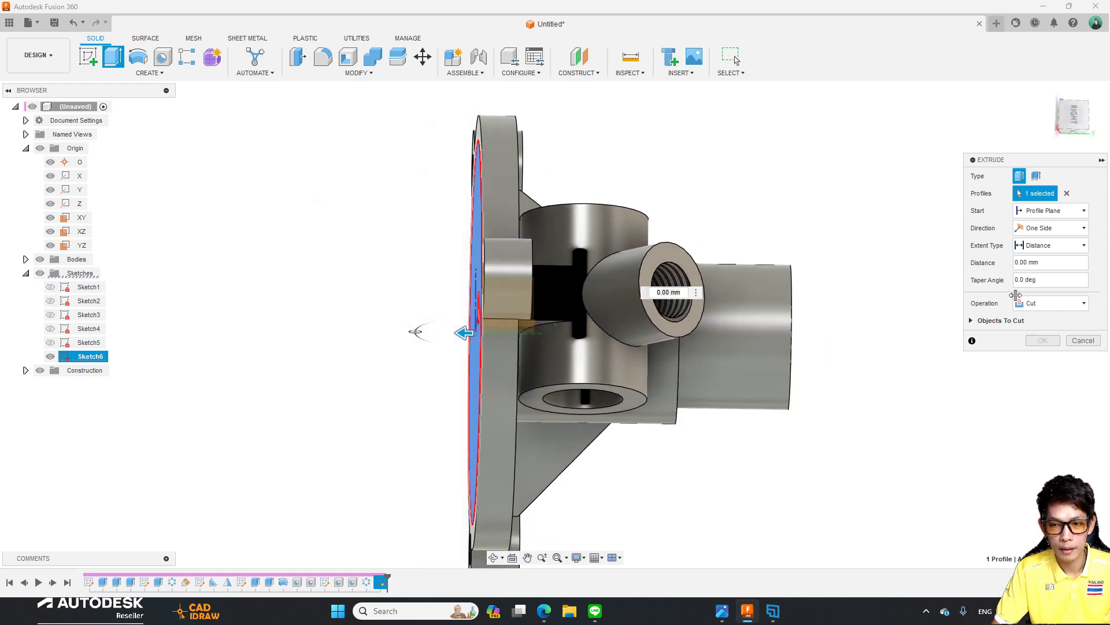
{"action": "left_click", "coordinate": [1049, 259]}
{"action": "type", "text": "2"}
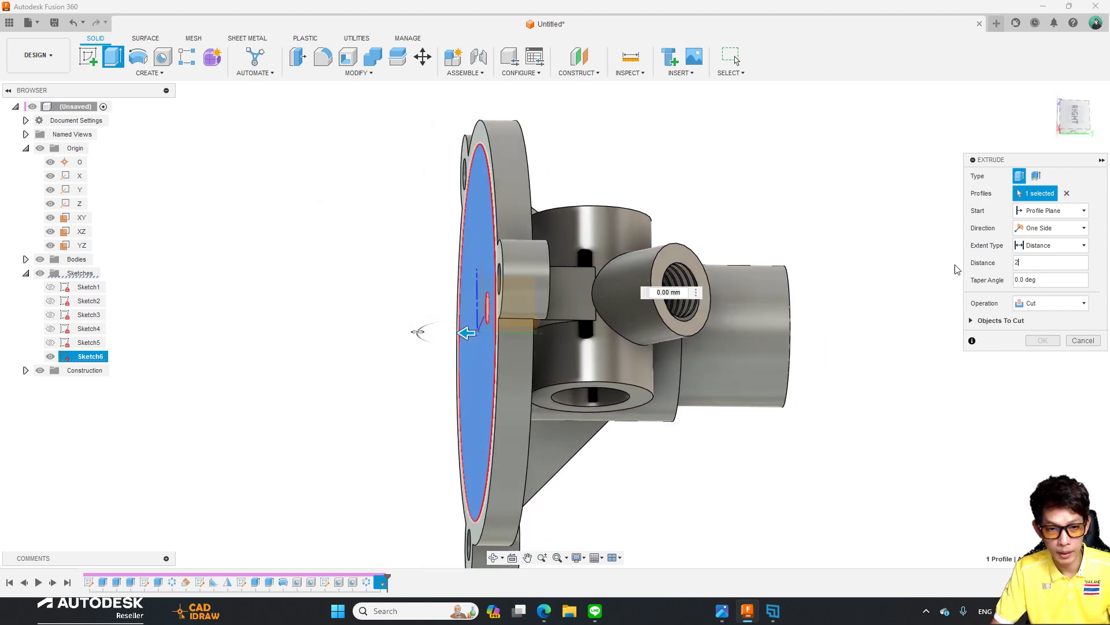
{"action": "middle_click_drag", "start_coordinate": [581, 327], "coordinate": [664, 327], "text": "shift"}
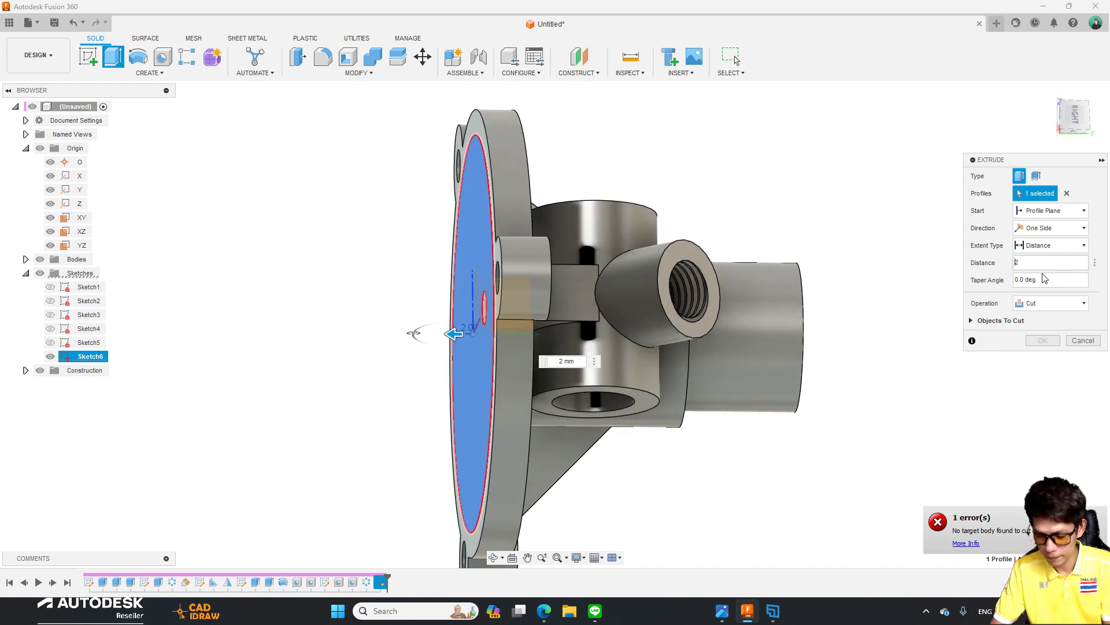
{"action": "type", "text": "-"}
{"action": "middle_click_drag", "start_coordinate": [815, 346], "coordinate": [848, 340], "text": "shift"}
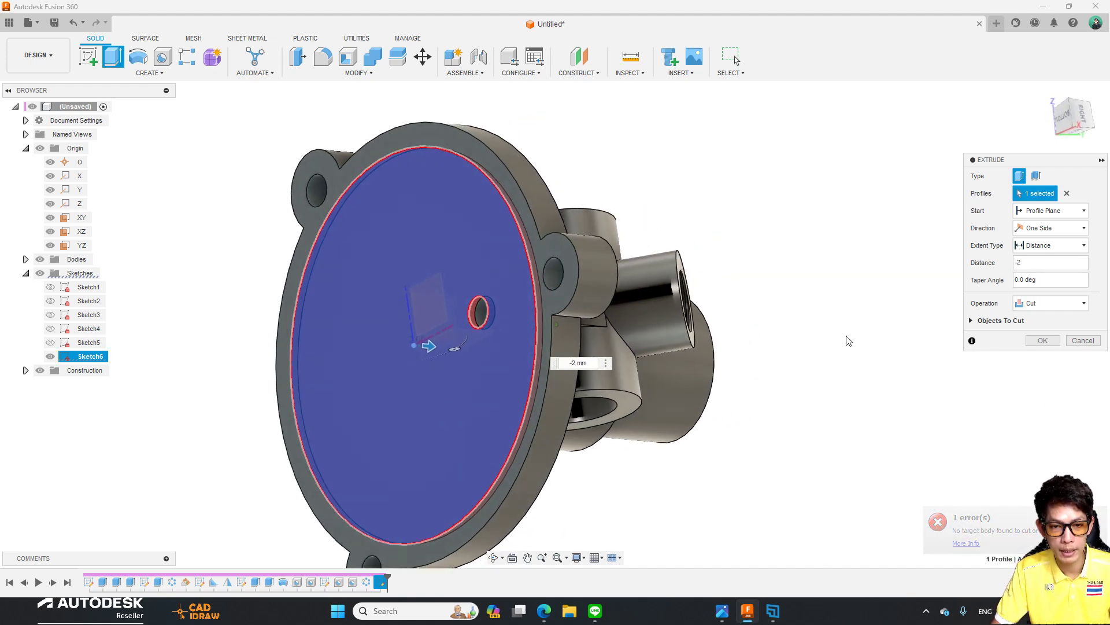
{"action": "left_click", "coordinate": [1043, 340]}
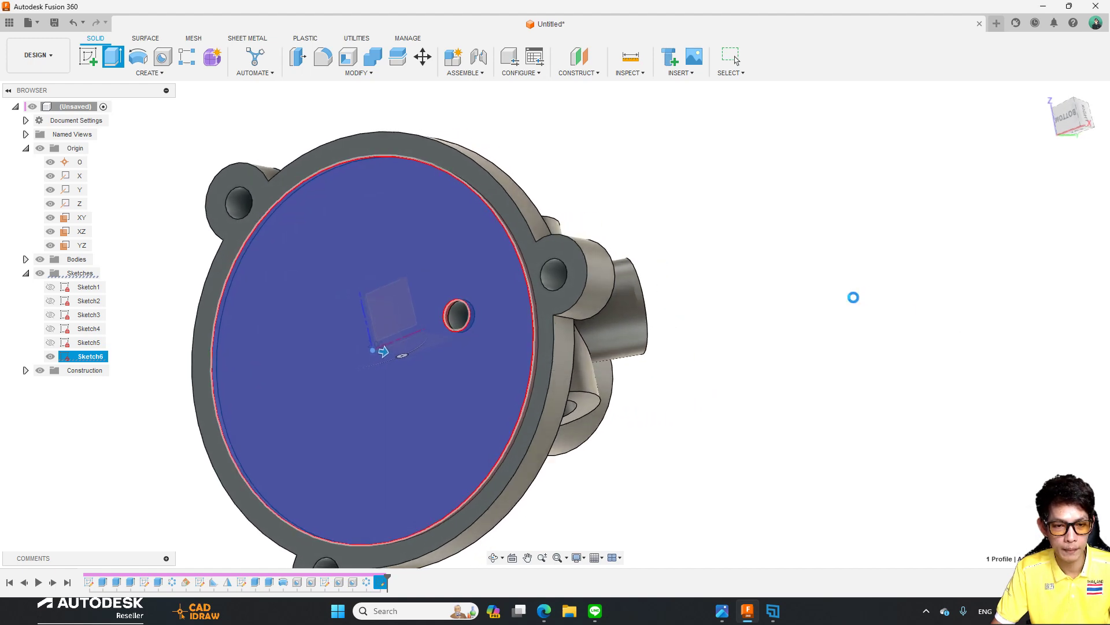
{"action": "middle_click_drag", "start_coordinate": [598, 238], "coordinate": [664, 213], "text": "shift"}
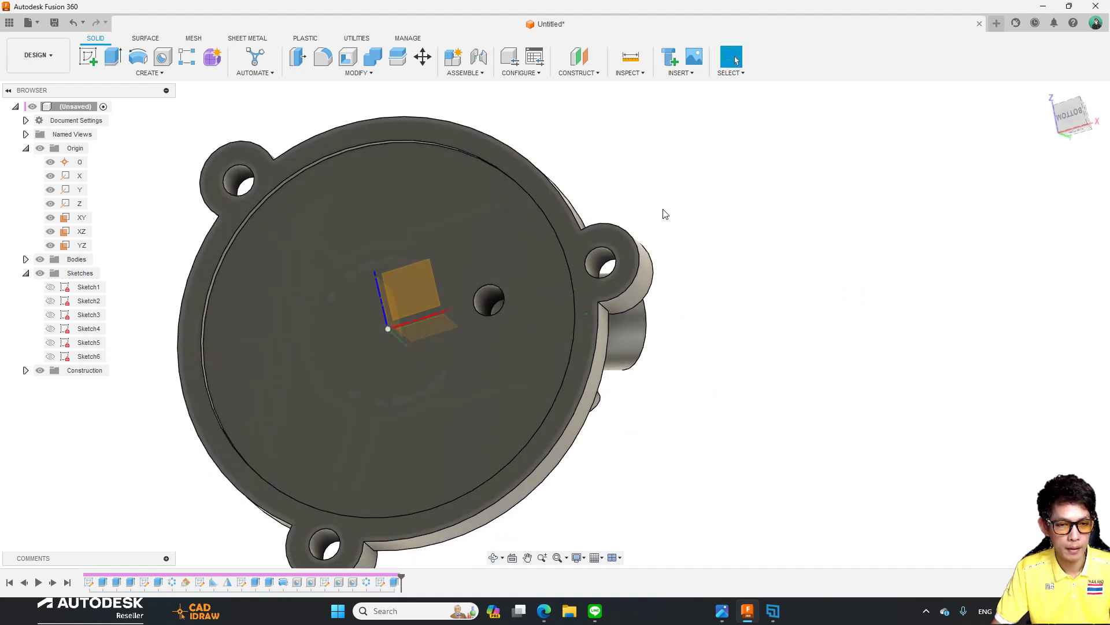
{"action": "left_click", "coordinate": [95, 54]}
On the recessed face, draw an origin-centred circle dimensioned to 90 mm diameter.
{"action": "left_click", "coordinate": [439, 252]}
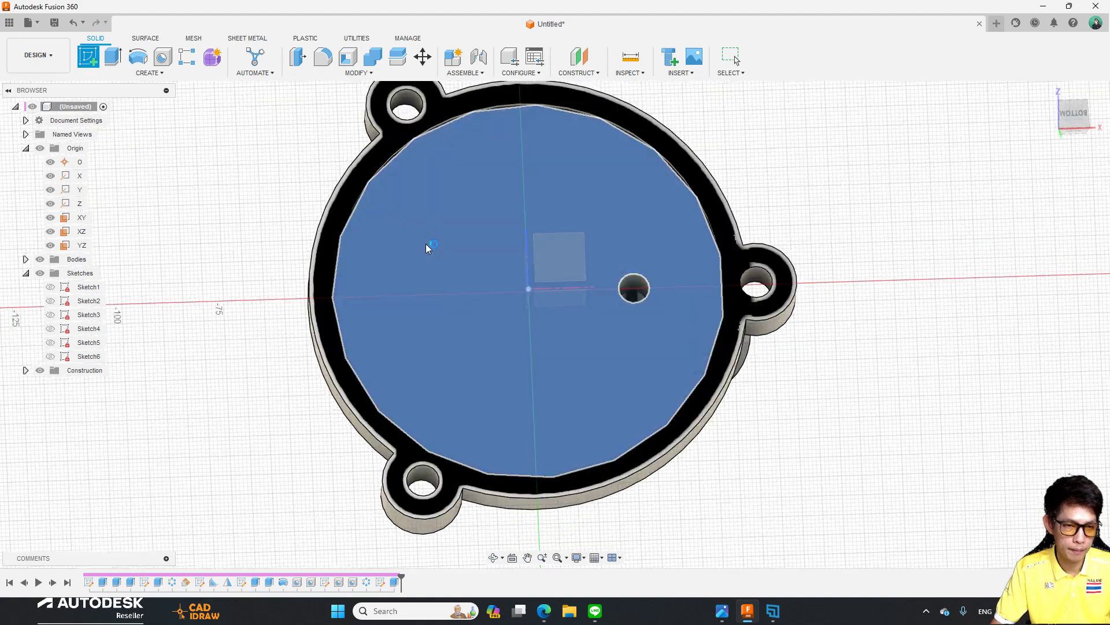
{"action": "key", "text": "c"}
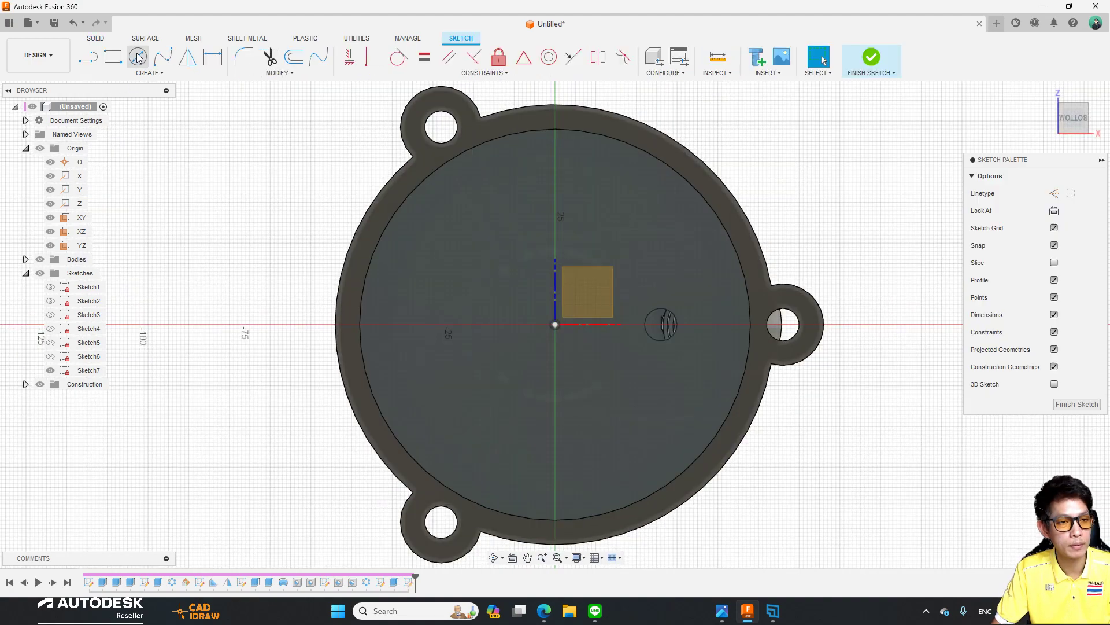
{"action": "left_click", "coordinate": [555, 324]}
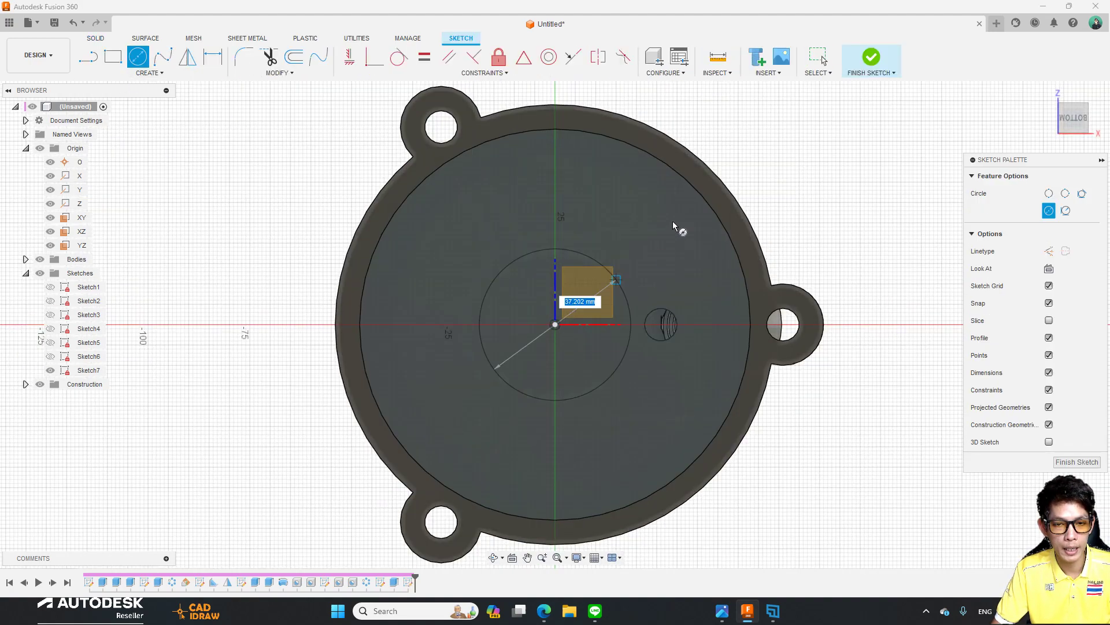
{"action": "left_click", "coordinate": [687, 200]}
{"action": "key", "text": "Escape"}
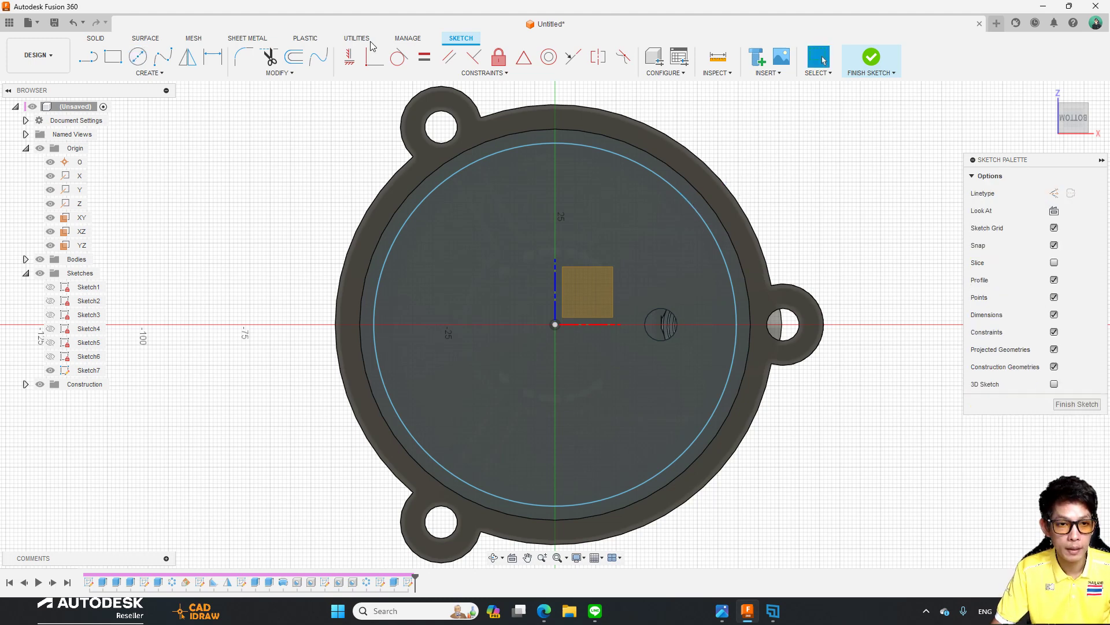
{"action": "left_click", "coordinate": [212, 56]}
{"action": "left_click", "coordinate": [661, 170]}
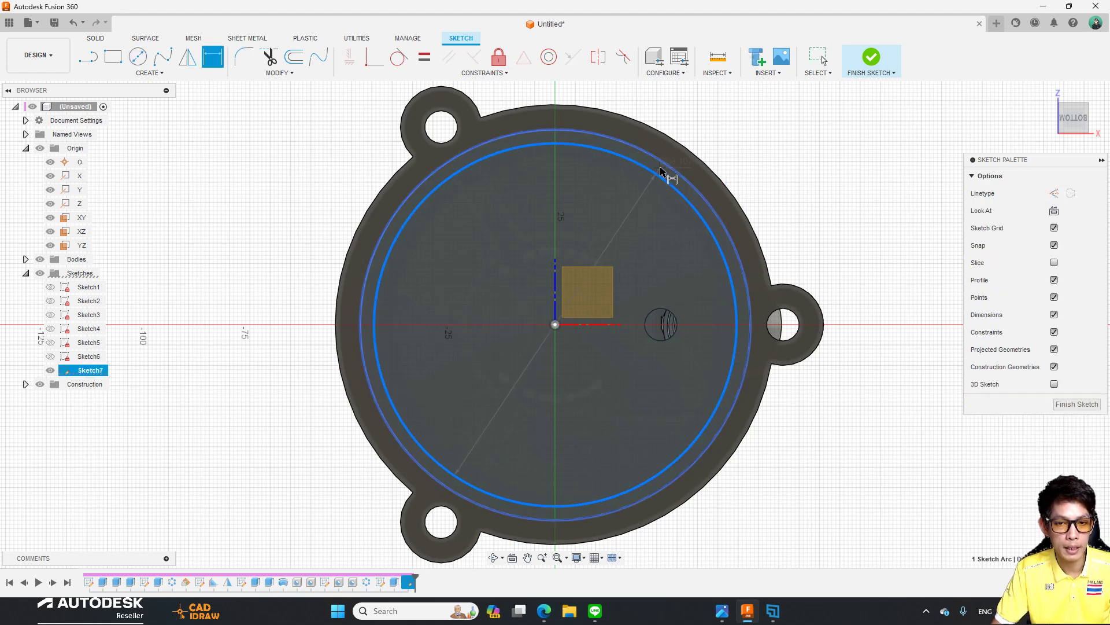
{"action": "left_click", "coordinate": [648, 202]}
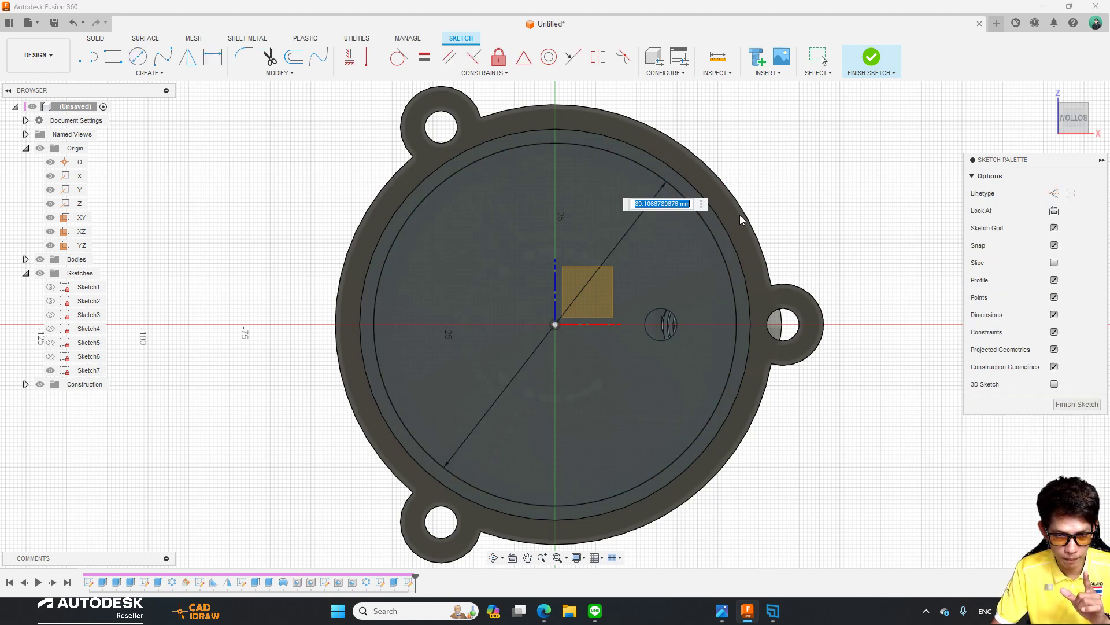
{"action": "type", "text": "90"}
{"action": "key", "text": "Return"}
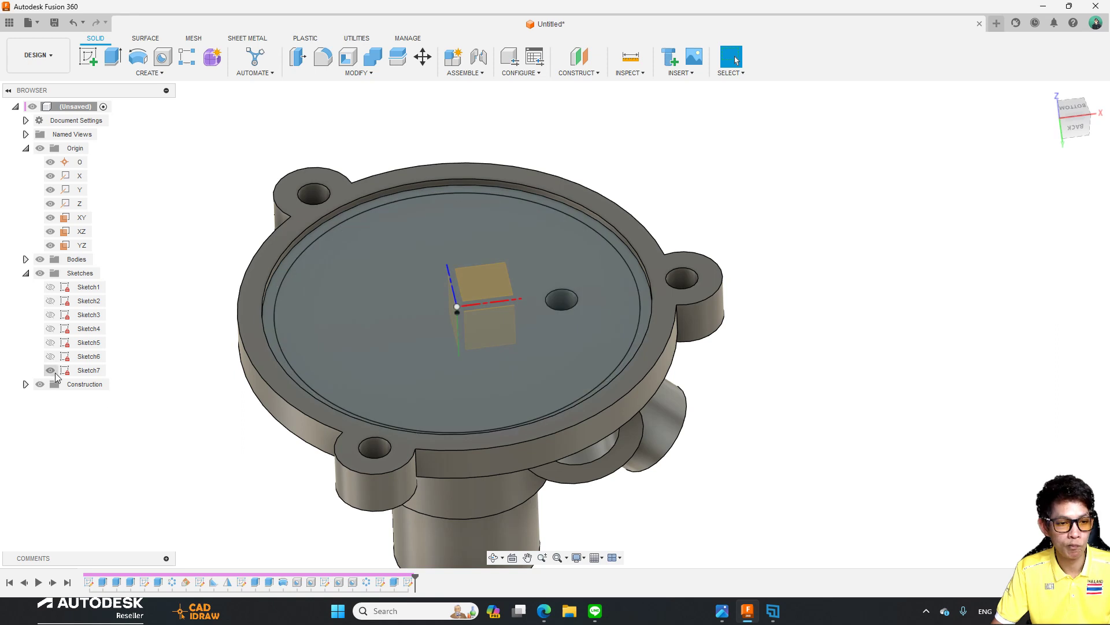
Edit Sketch7 to change the circle's 90 mm diameter to 75 mm and finish it.
{"action": "left_click", "coordinate": [83, 373]}
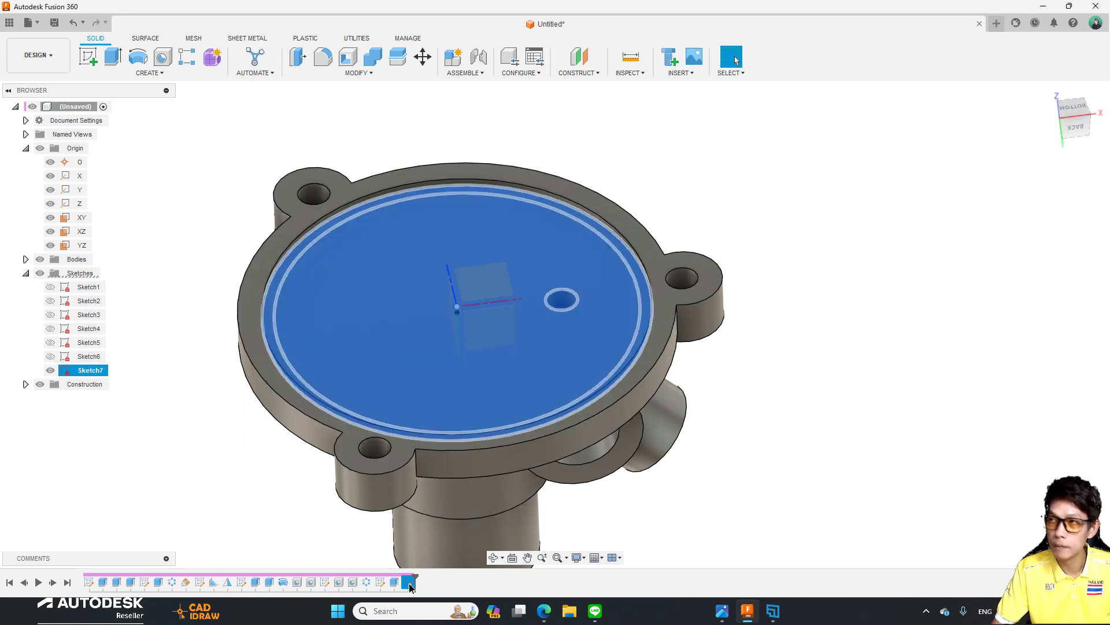
{"action": "right_click", "coordinate": [409, 587]}
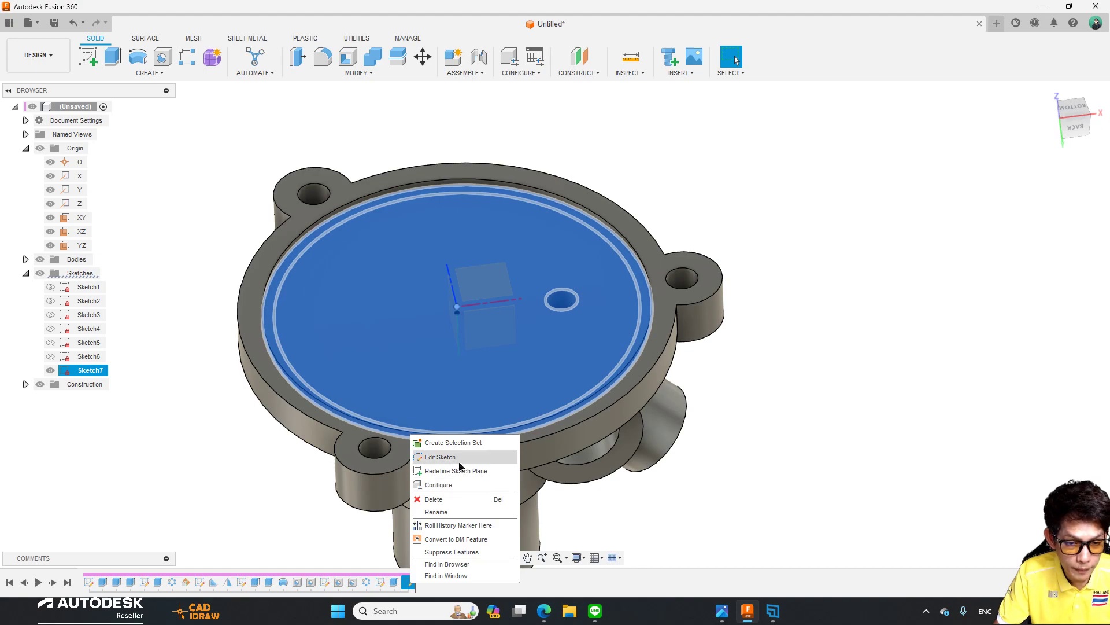
{"action": "left_click", "coordinate": [440, 457]}
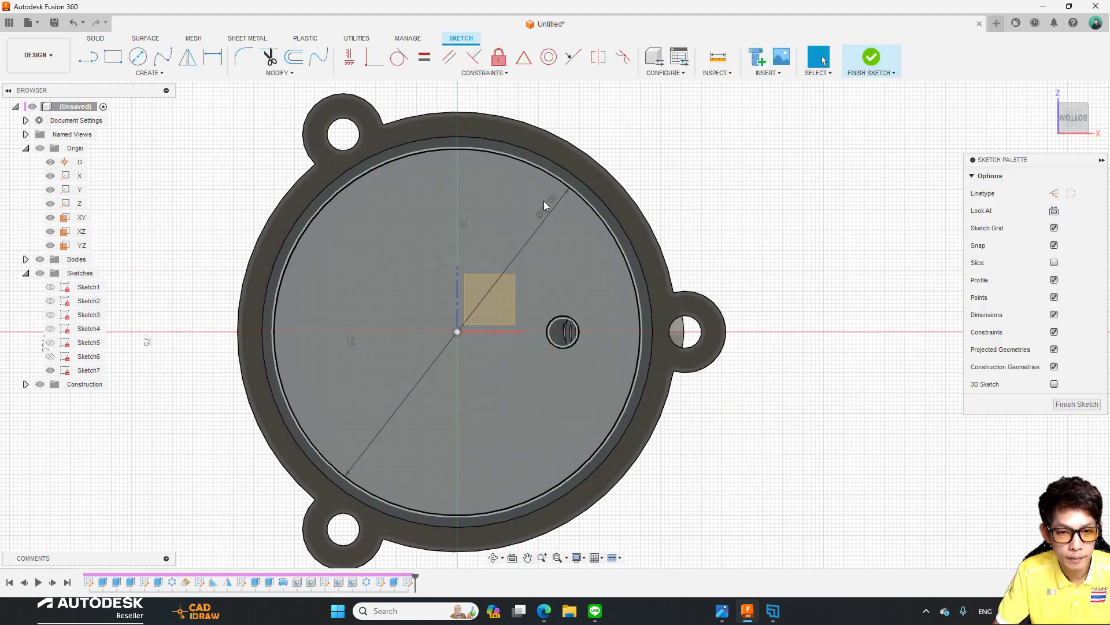
{"action": "double_click", "coordinate": [549, 209]}
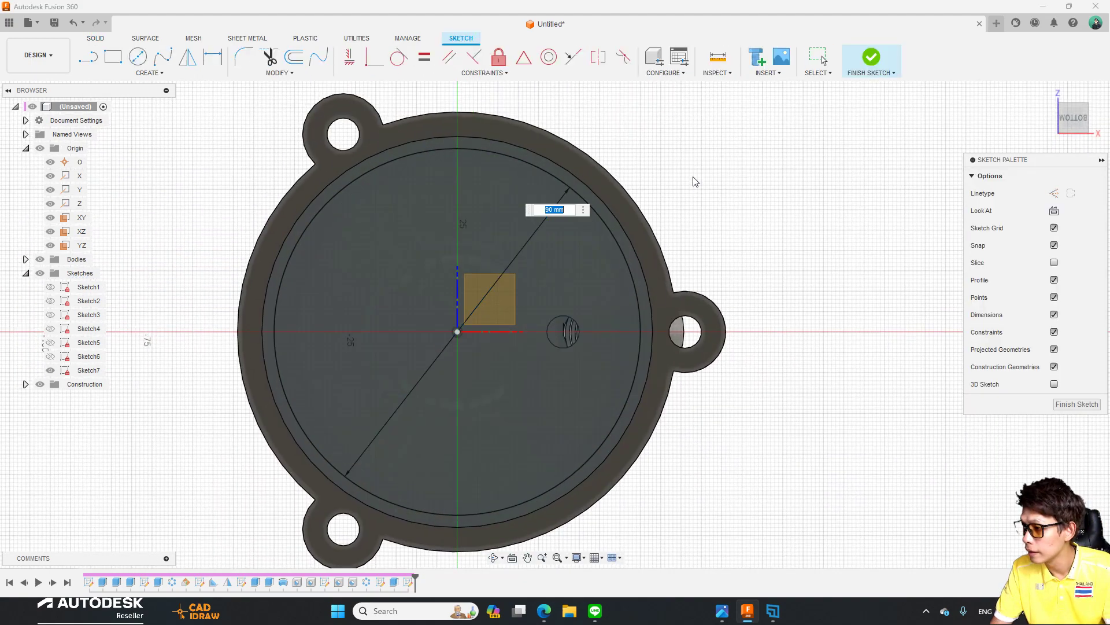
{"action": "type", "text": "75"}
{"action": "key", "text": "Return"}
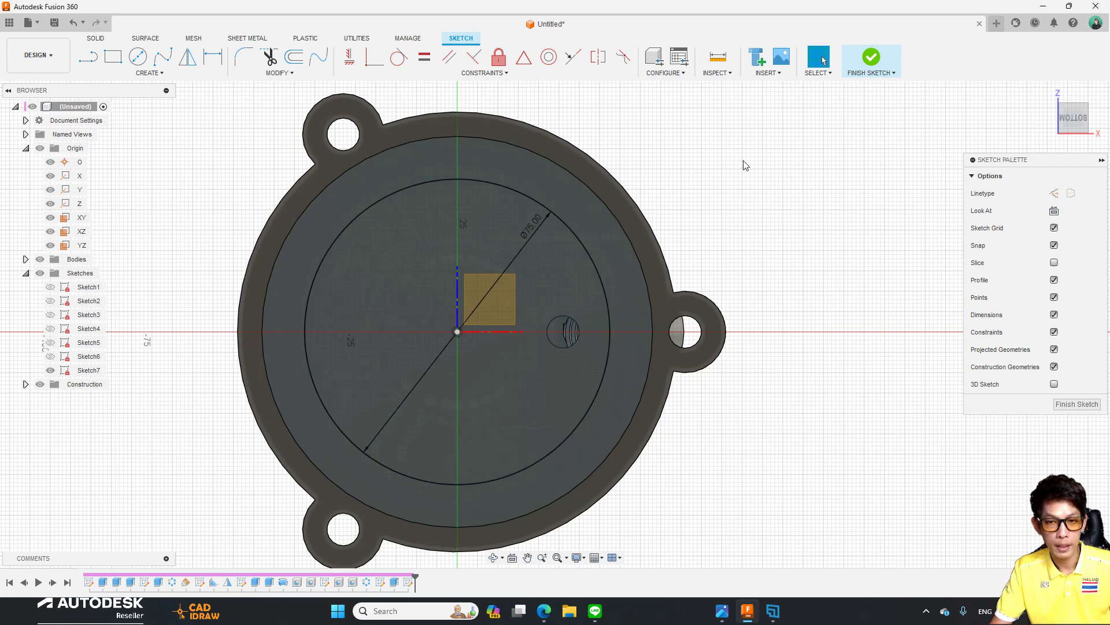
{"action": "left_click", "coordinate": [870, 61]}
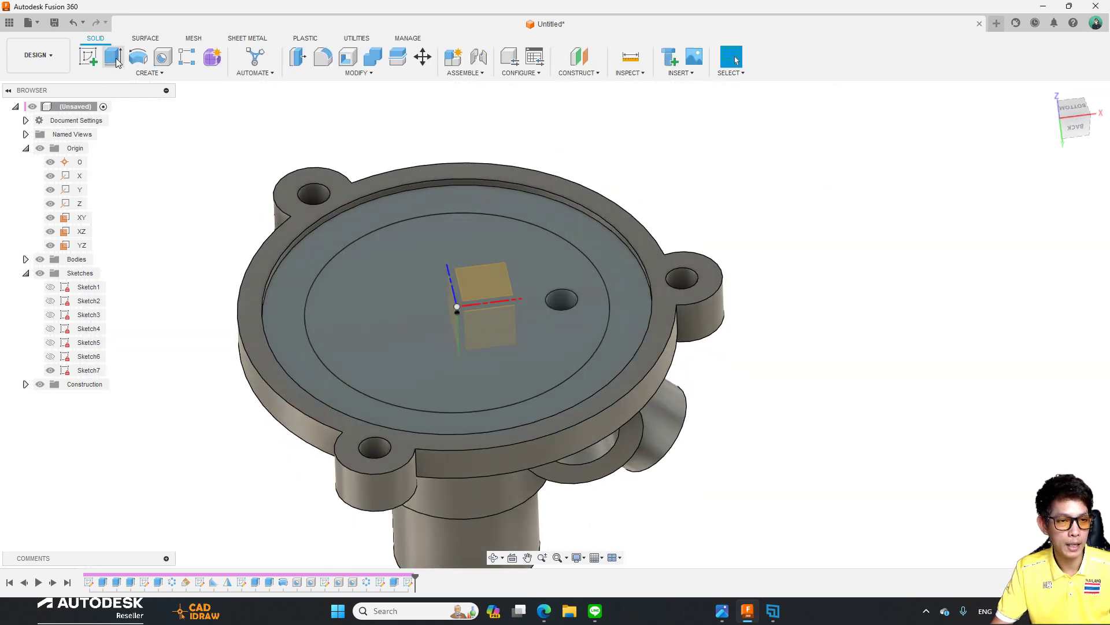
{"action": "left_click", "coordinate": [117, 62]}
{"action": "left_click", "coordinate": [520, 245]}
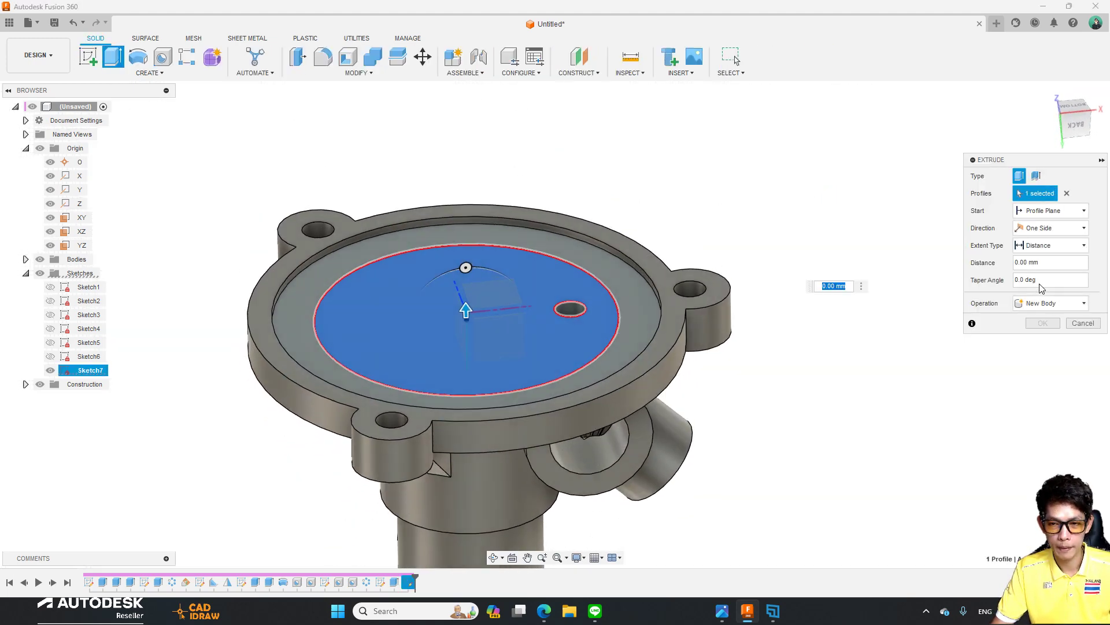
{"action": "left_click", "coordinate": [1047, 303]}
{"action": "left_click", "coordinate": [1047, 333]}
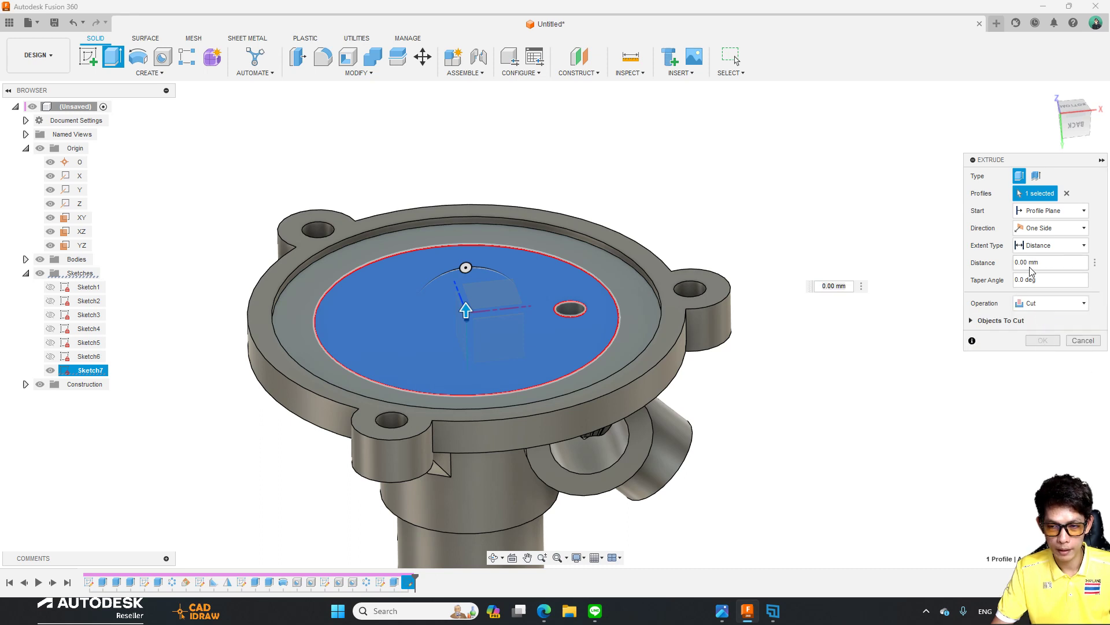
{"action": "double_click", "coordinate": [1033, 262]}
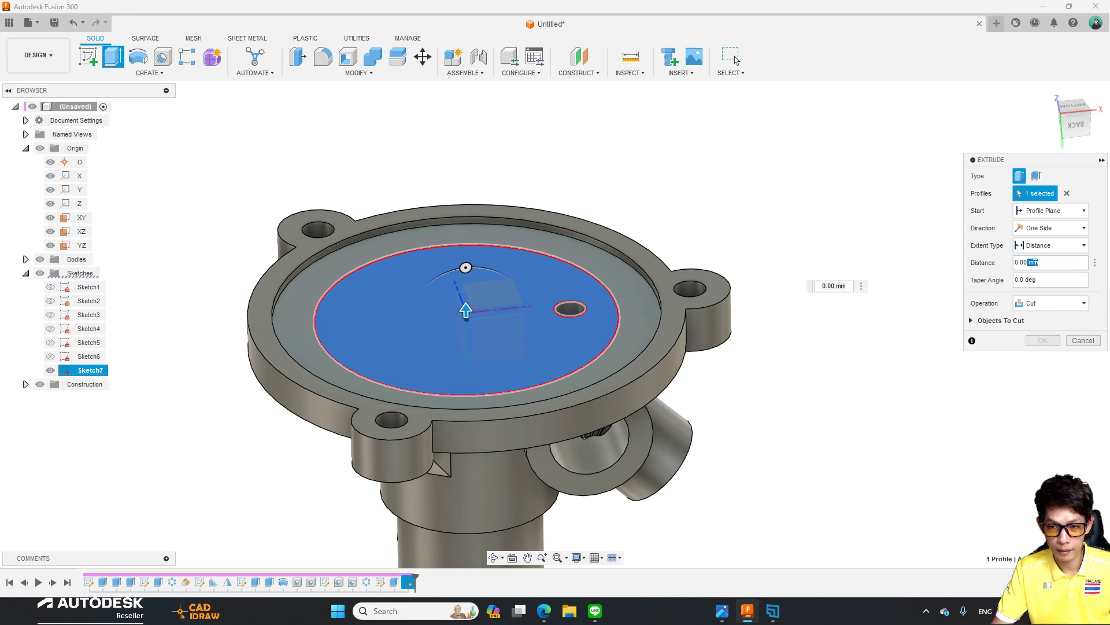
{"action": "type", "text": "-1"}
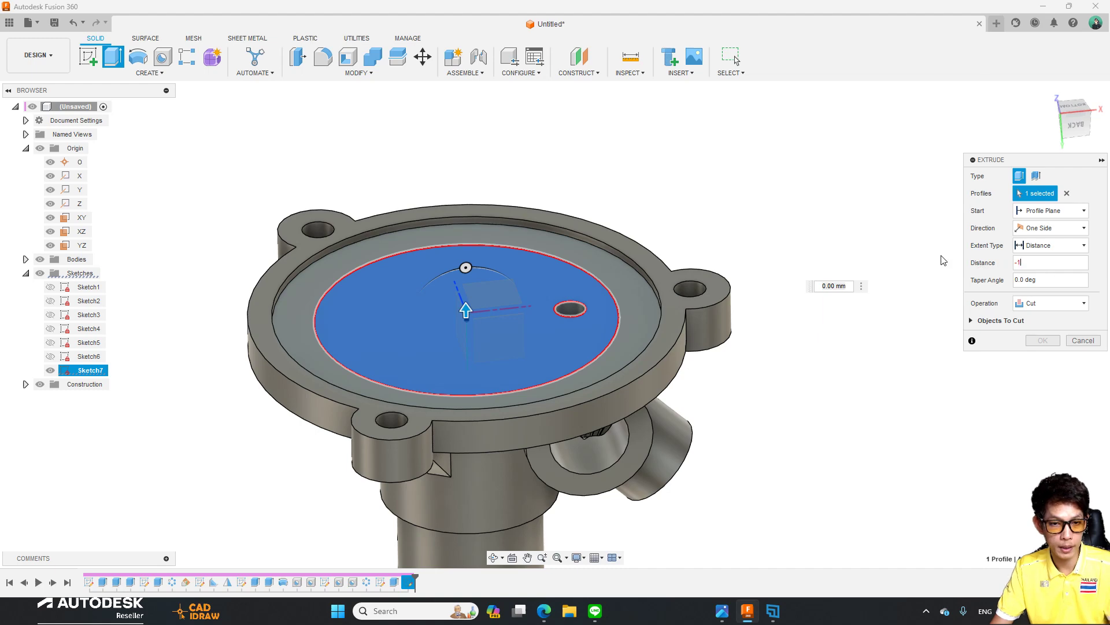
{"action": "left_click", "coordinate": [1041, 340]}
{"action": "mouse_move", "coordinate": [896, 277]}
{"action": "middle_mouse_down", "text": "shift"}
{"action": "mouse_move", "coordinate": [944, 280]}
{"action": "mouse_move", "coordinate": [733, 240]}
{"action": "mouse_move", "coordinate": [669, 286]}
{"action": "middle_mouse_up", "text": "shift"}
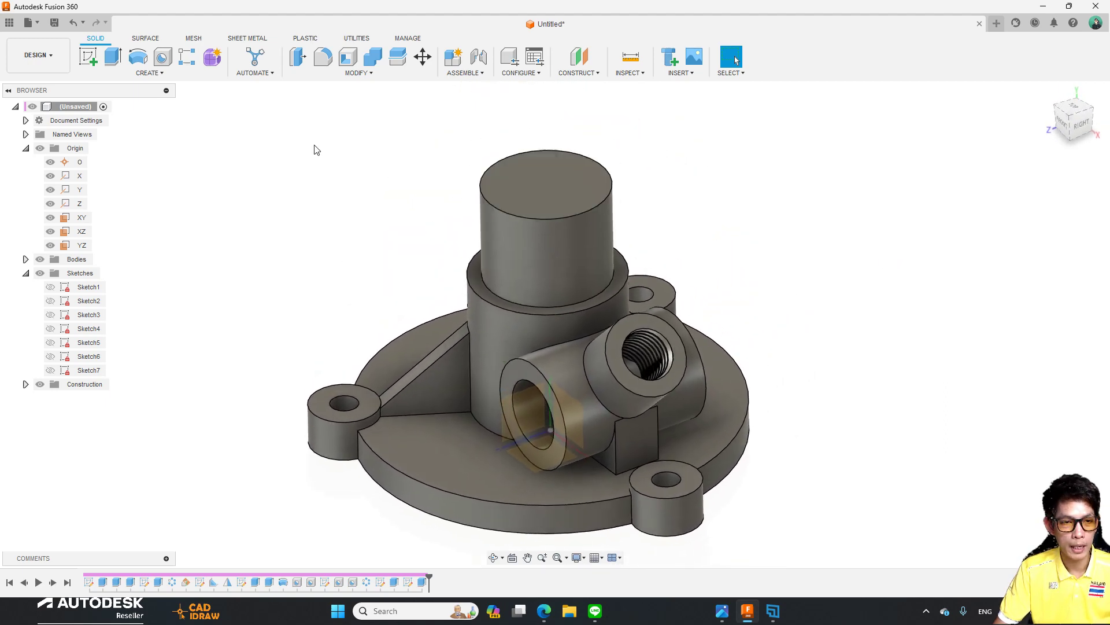
Start a hole on the top boss's face and make it a counterbore type.
{"action": "left_click", "coordinate": [544, 185]}
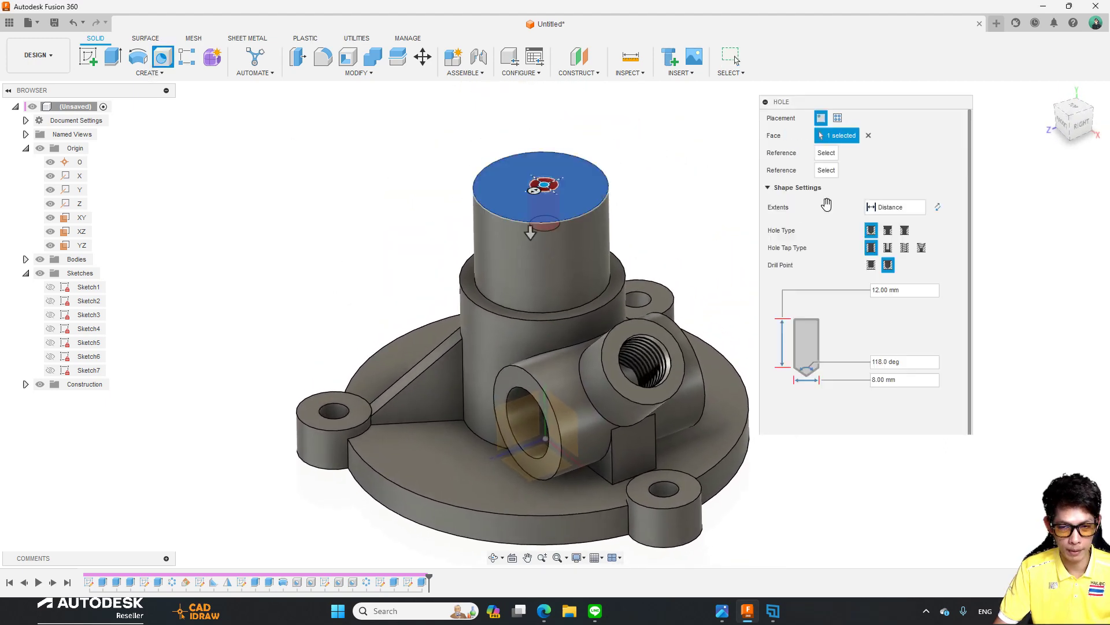
{"action": "left_click", "coordinate": [867, 207]}
{"action": "left_click", "coordinate": [646, 230]}
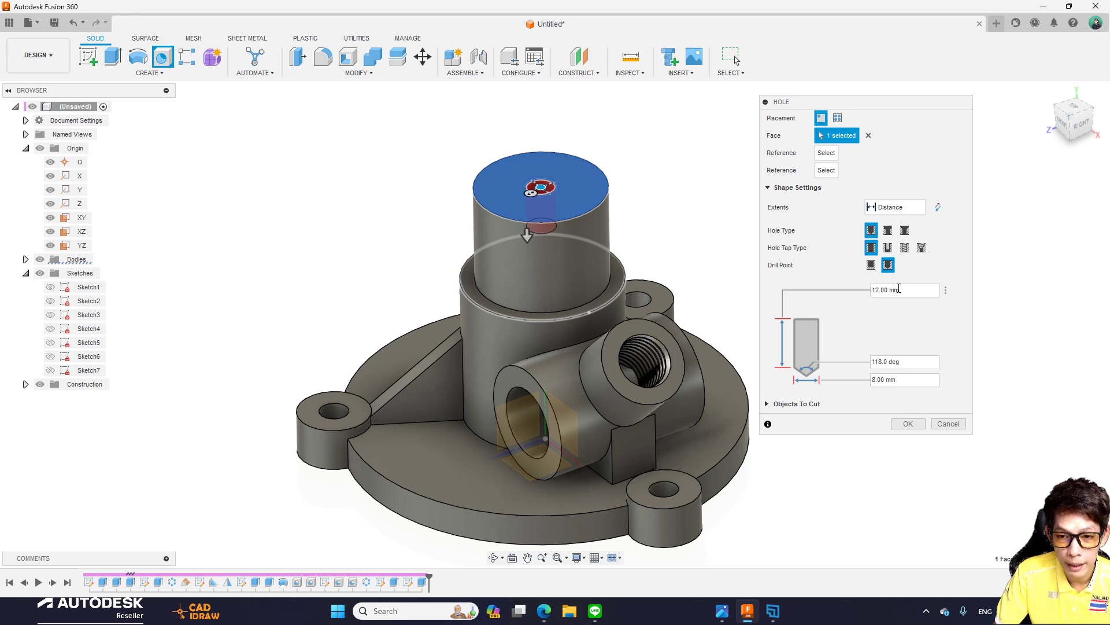
{"action": "left_click", "coordinate": [904, 231]}
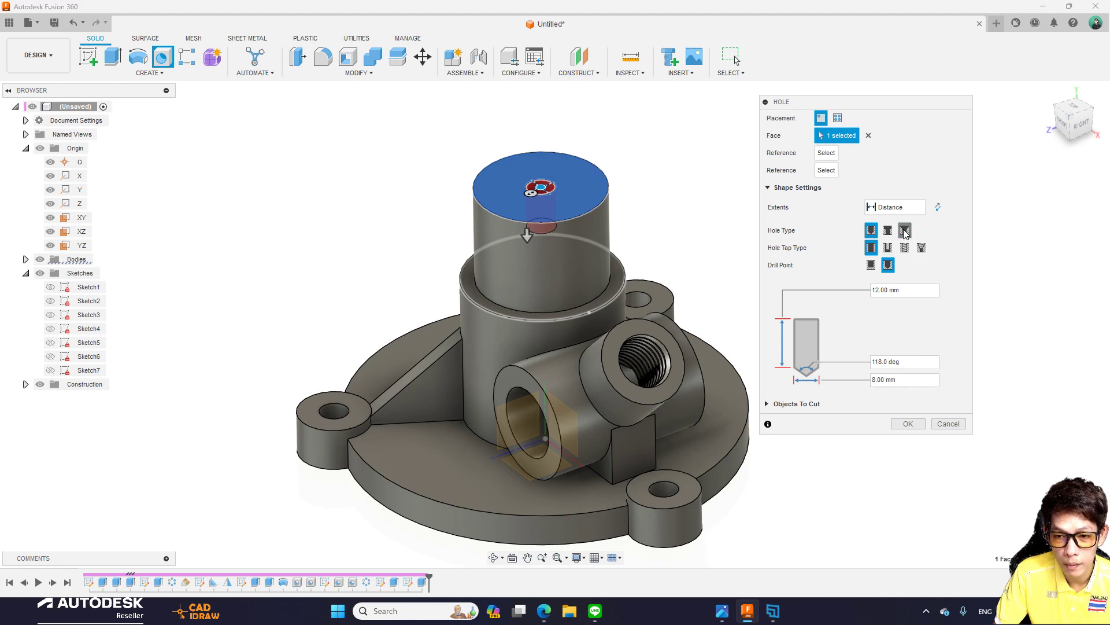
{"action": "left_click", "coordinate": [888, 231]}
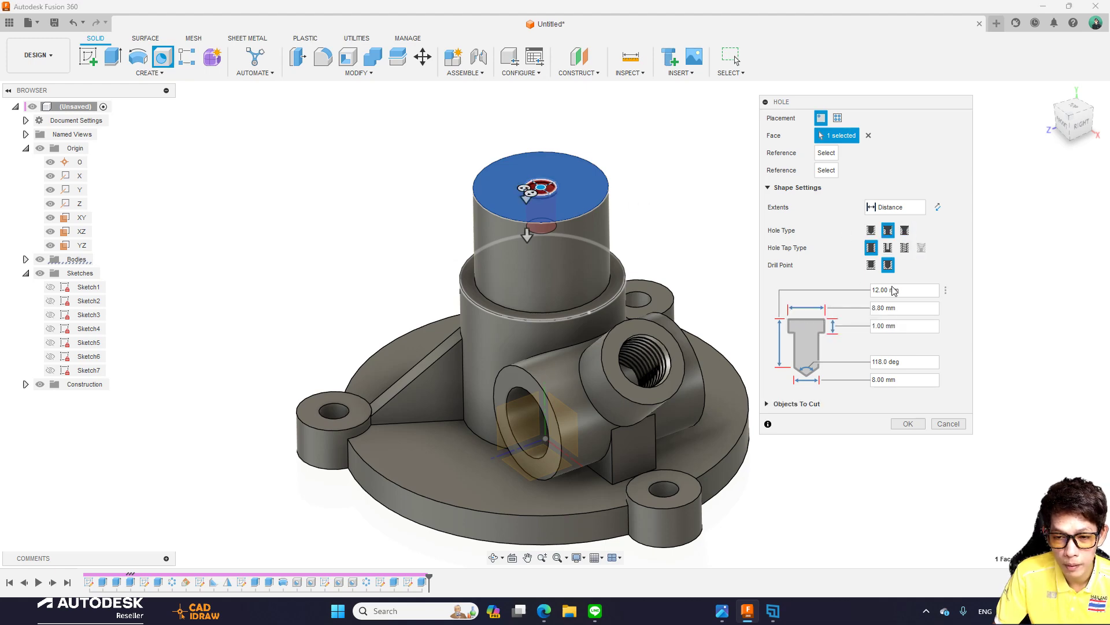
Set a 24 mm, 4 mm deep counterbore, 16 mm bore, Extents All, and create the hole.
{"action": "scroll", "coordinate": [517, 190], "scroll_direction": "up", "scroll_amount": 3}
{"action": "scroll", "coordinate": [545, 184], "scroll_direction": "up", "scroll_amount": 2}
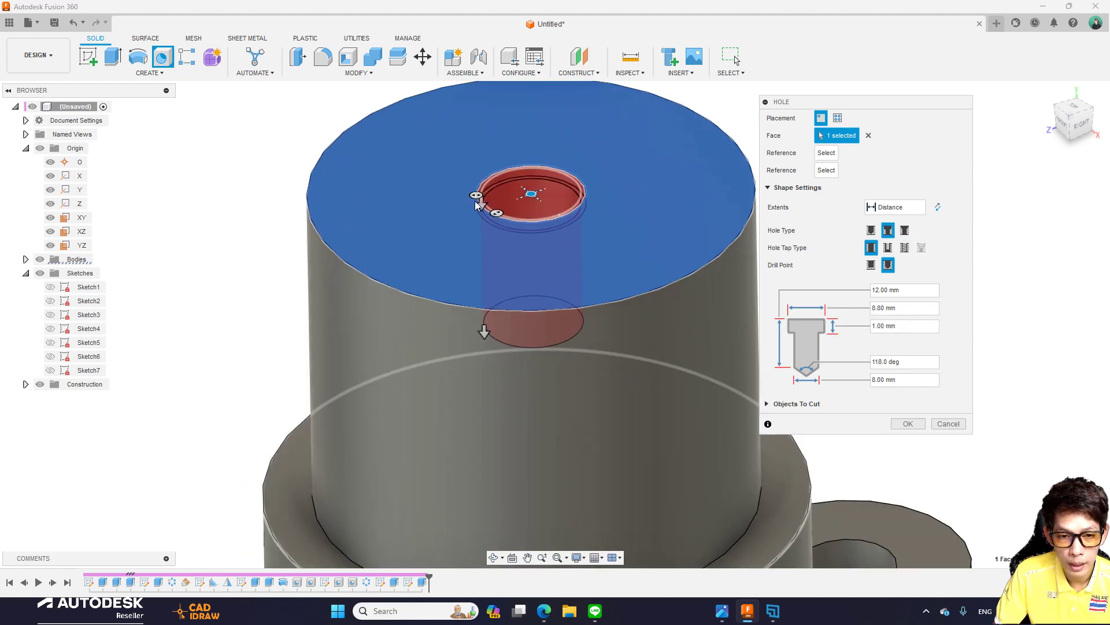
{"action": "left_click_drag", "start_coordinate": [476, 196], "coordinate": [387, 198]}
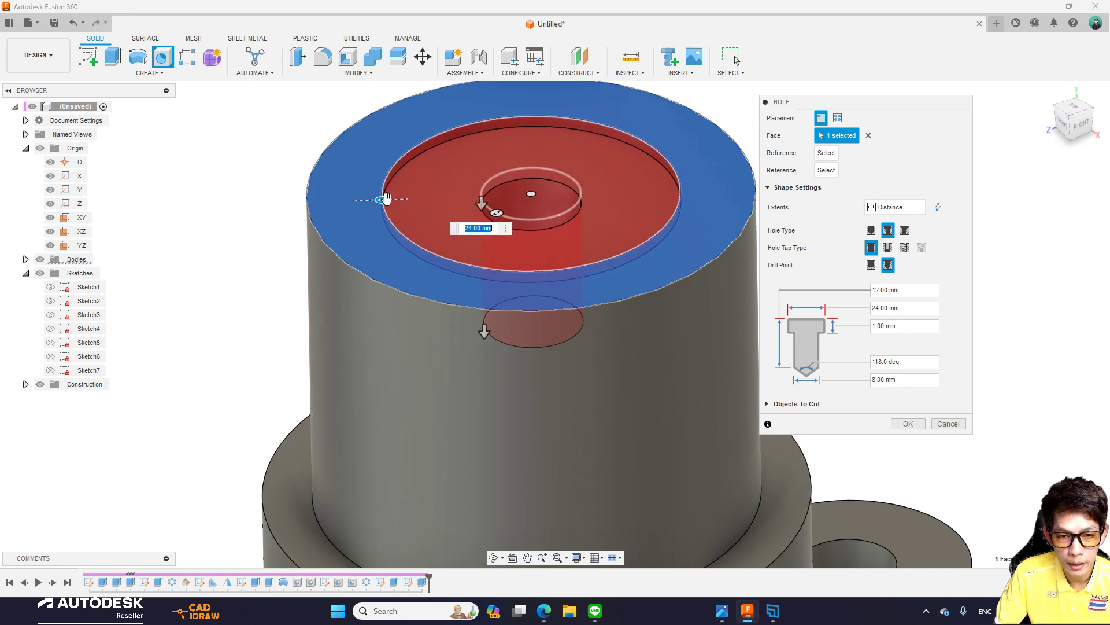
{"action": "left_click_drag", "start_coordinate": [496, 213], "coordinate": [463, 231]}
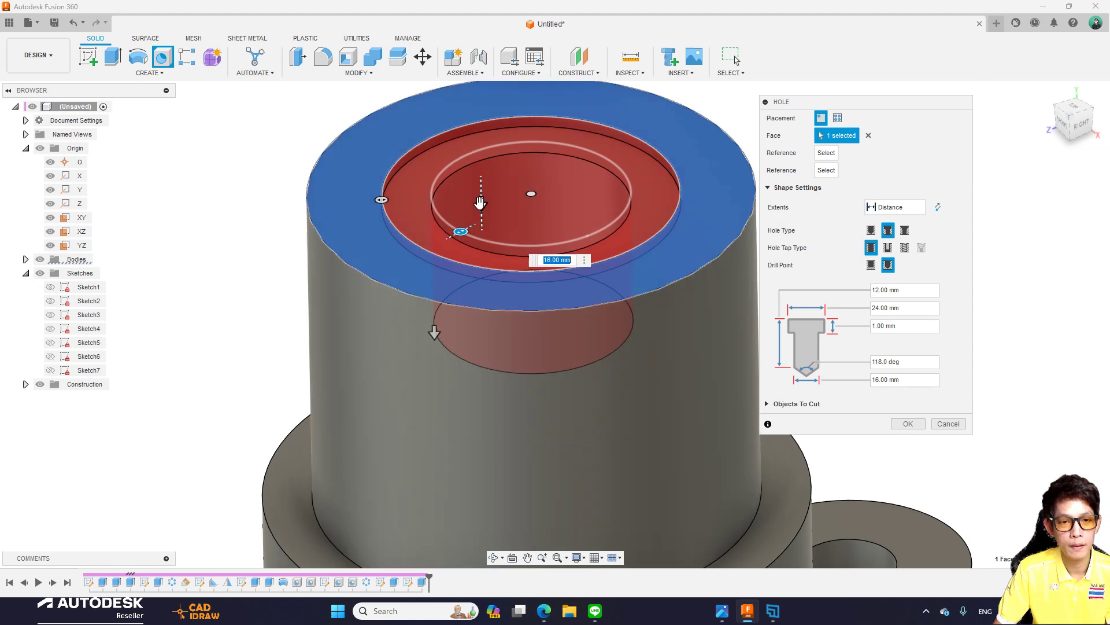
{"action": "left_click_drag", "start_coordinate": [482, 203], "coordinate": [483, 234]}
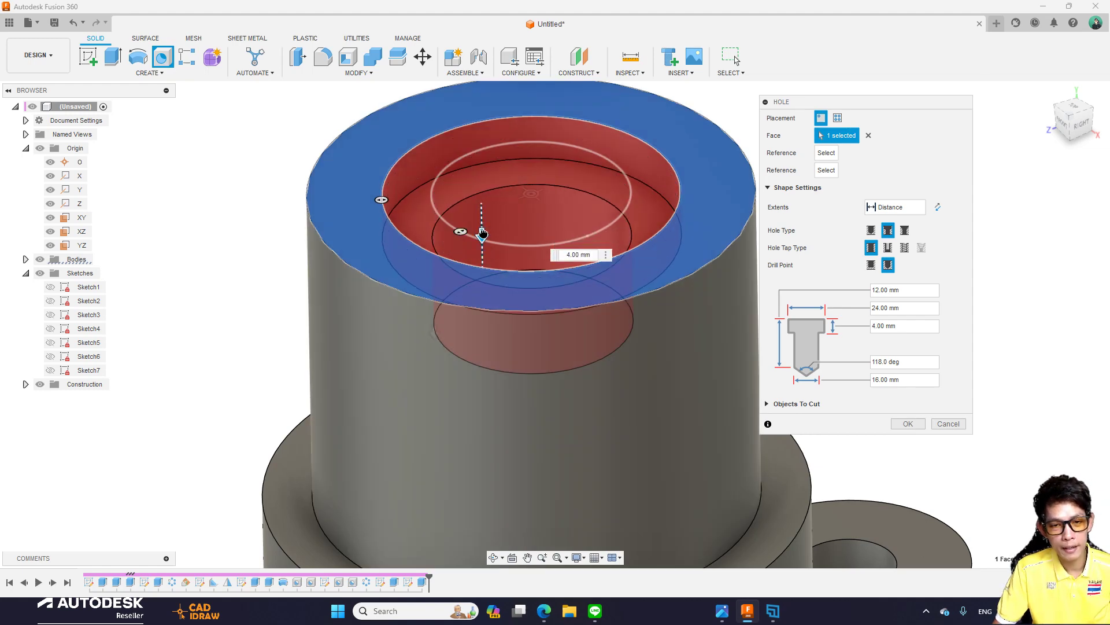
{"action": "scroll", "coordinate": [603, 177], "scroll_direction": "down", "scroll_amount": 2}
{"action": "scroll", "coordinate": [634, 189], "scroll_direction": "down", "scroll_amount": 3}
{"action": "scroll", "coordinate": [634, 189], "scroll_direction": "down", "scroll_amount": 2}
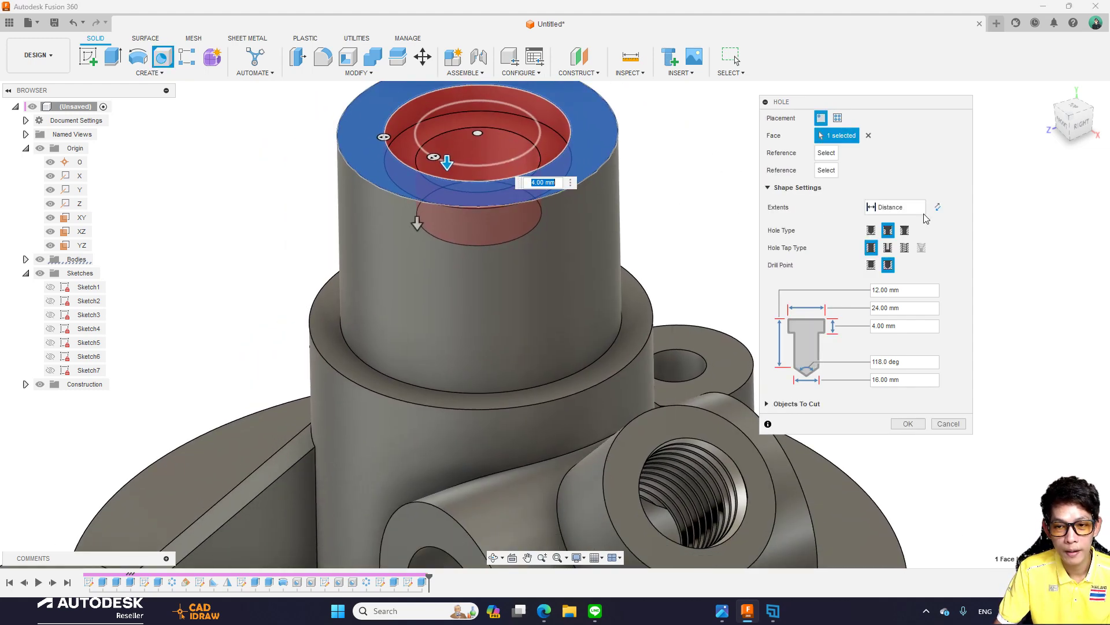
{"action": "left_click", "coordinate": [895, 206]}
{"action": "left_click", "coordinate": [902, 245]}
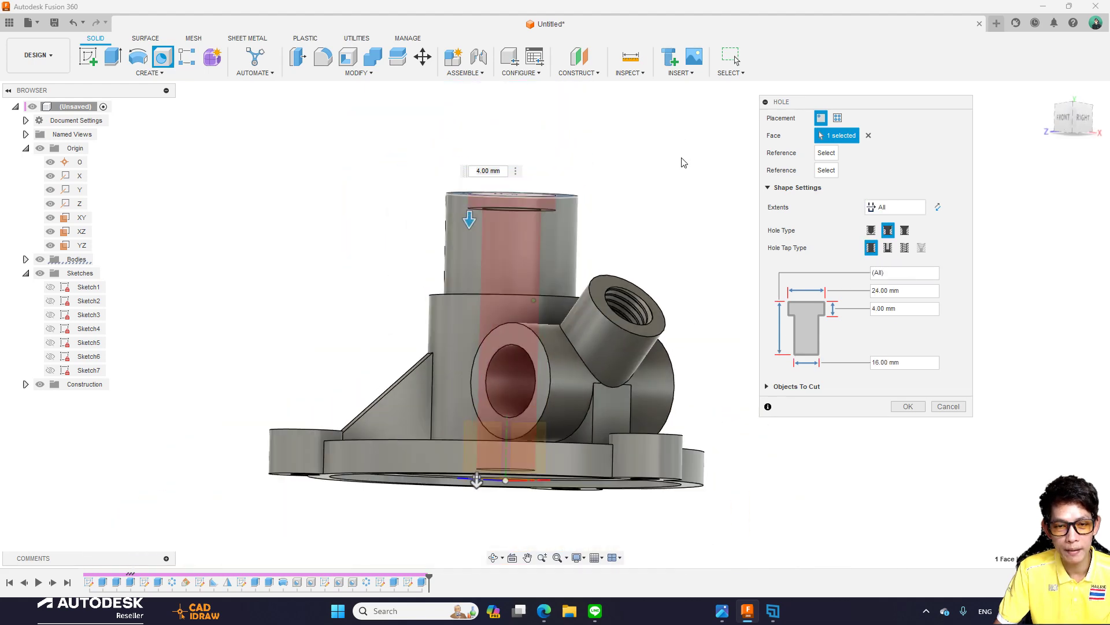
{"action": "left_click", "coordinate": [908, 406]}
{"action": "mouse_move", "coordinate": [934, 335]}
{"action": "middle_mouse_down", "text": "shift"}
{"action": "mouse_move", "coordinate": [917, 272]}
{"action": "mouse_move", "coordinate": [942, 264]}
{"action": "mouse_move", "coordinate": [942, 235]}
{"action": "mouse_move", "coordinate": [797, 211]}
{"action": "mouse_move", "coordinate": [952, 206]}
{"action": "mouse_move", "coordinate": [776, 171]}
{"action": "mouse_move", "coordinate": [364, 150]}
{"action": "mouse_move", "coordinate": [297, 117]}
{"action": "mouse_move", "coordinate": [337, 53]}
{"action": "mouse_move", "coordinate": [177, 68]}
{"action": "middle_mouse_up", "text": "shift"}
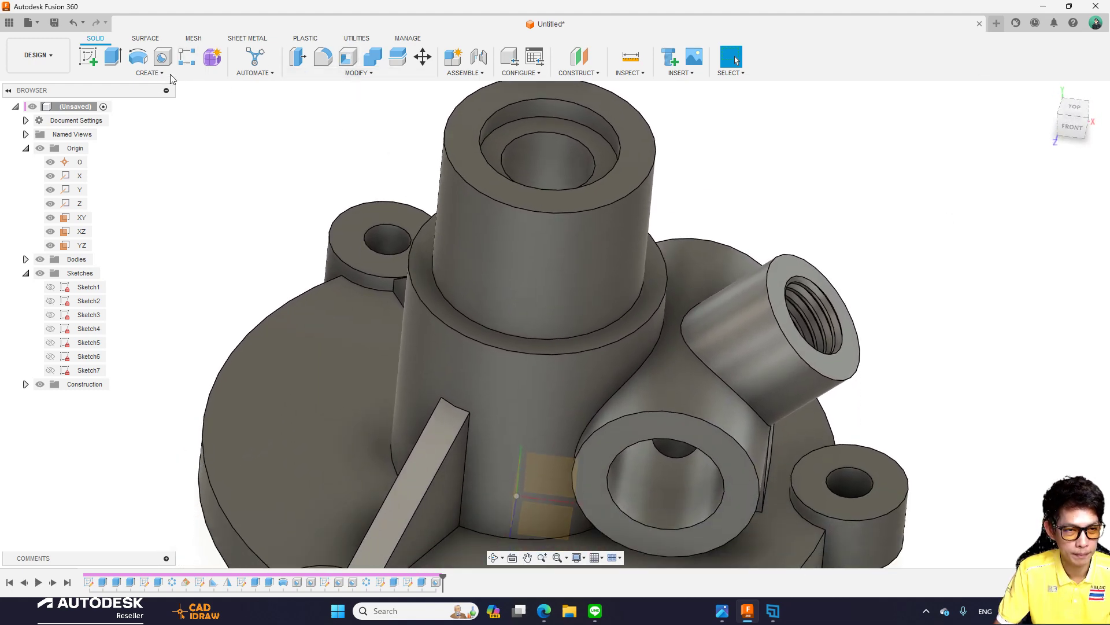
Start a modeled thread on the top boss's outer cylindrical face.
{"action": "left_click", "coordinate": [156, 73]}
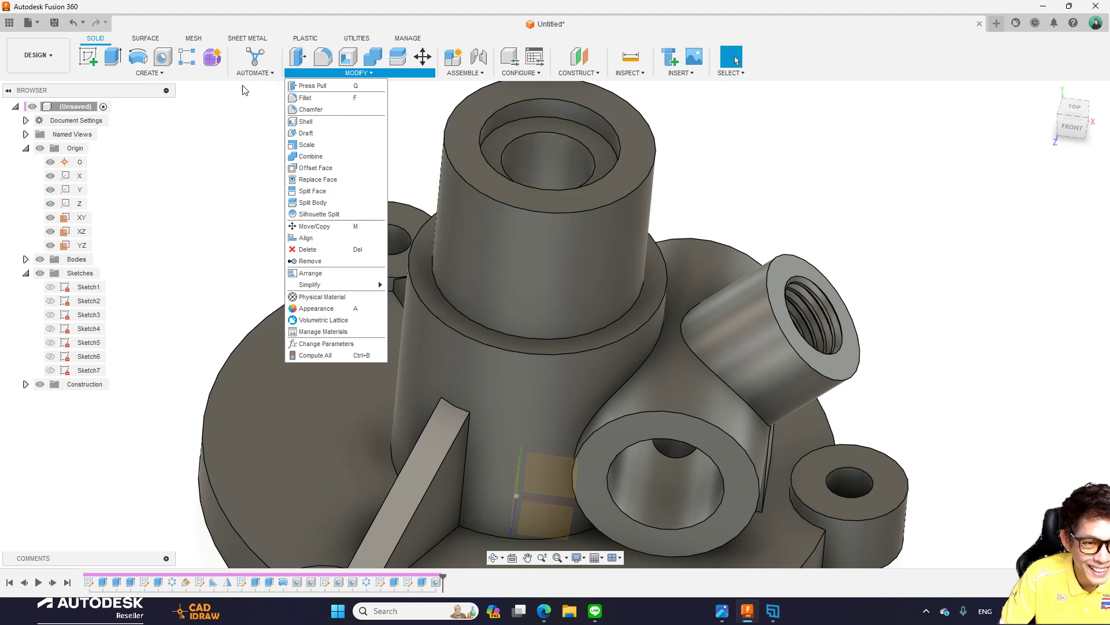
{"action": "mouse_move", "coordinate": [95, 167]}
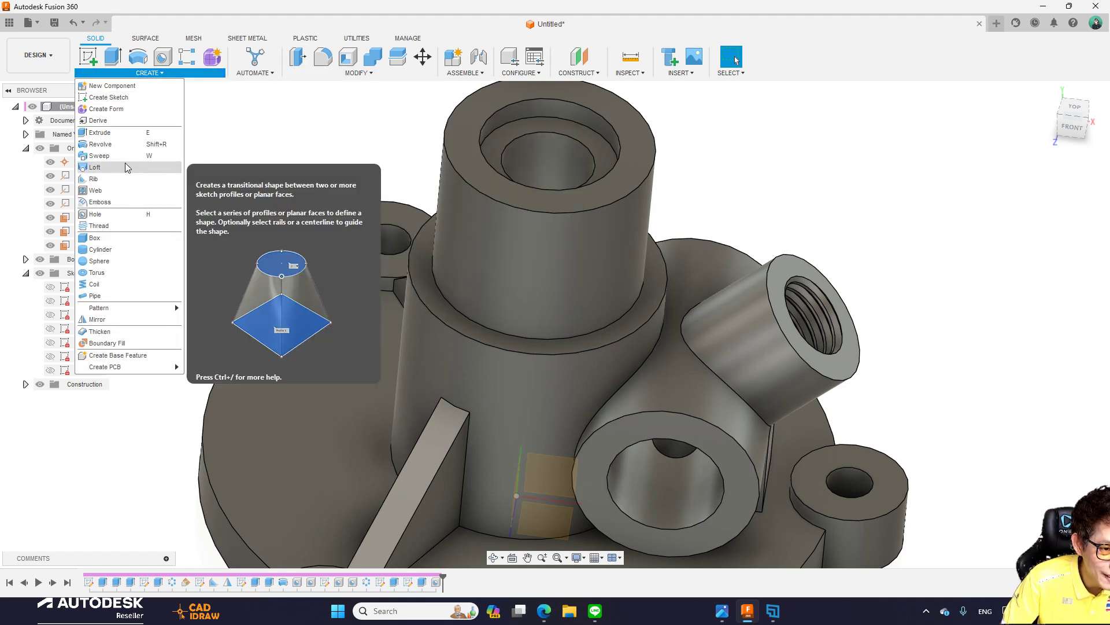
{"action": "left_click", "coordinate": [102, 231]}
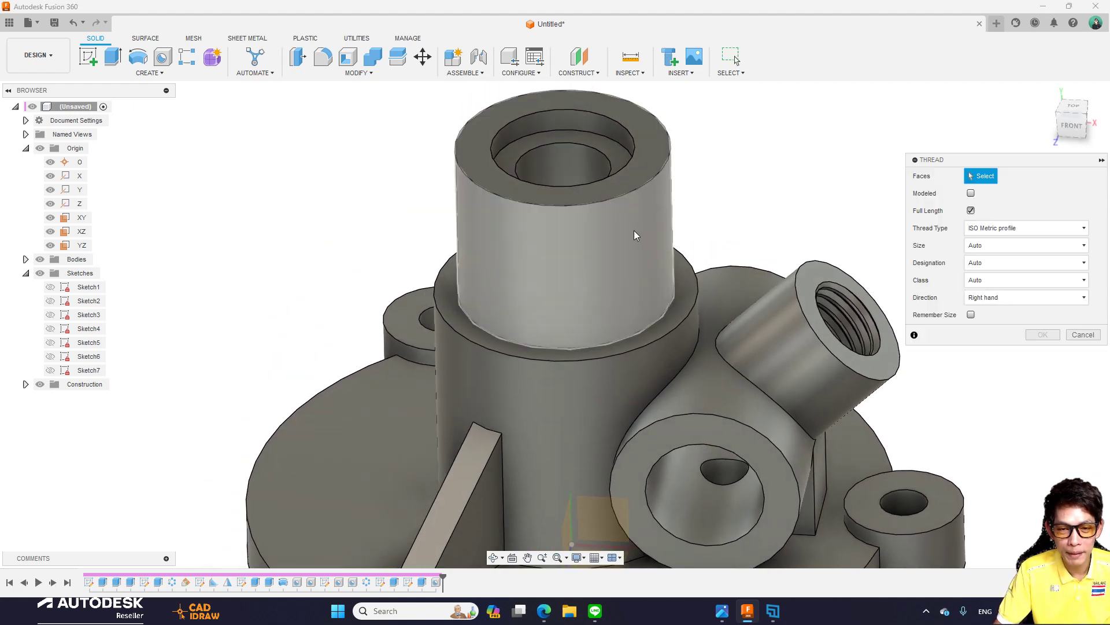
{"action": "left_click", "coordinate": [634, 230]}
{"action": "left_click", "coordinate": [971, 193]}
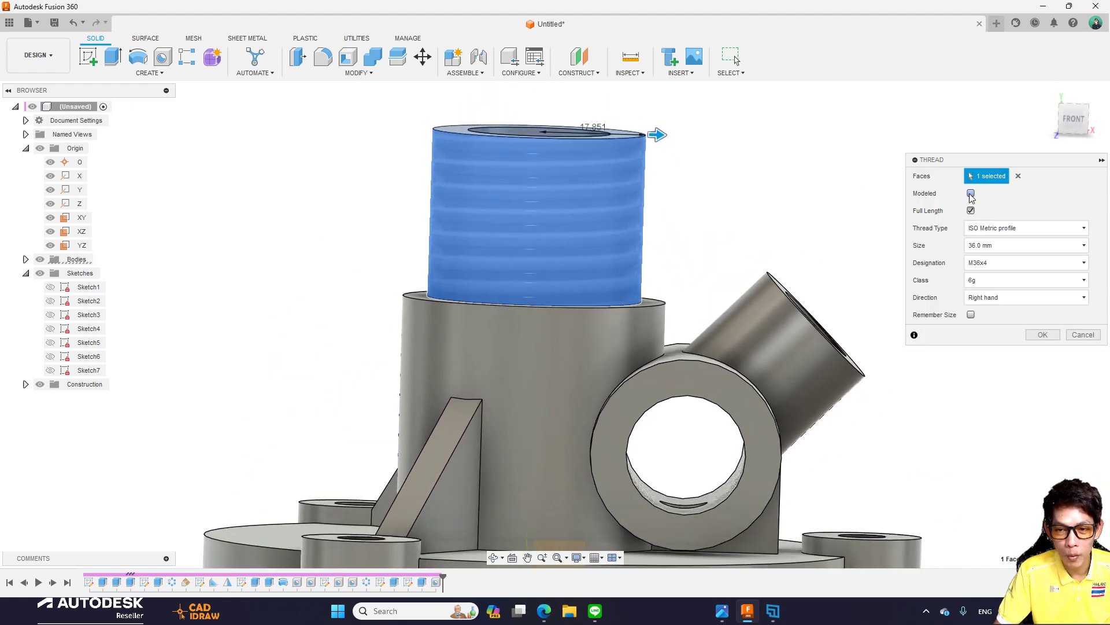
{"action": "middle_click_drag", "start_coordinate": [809, 221], "coordinate": [798, 248], "text": "shift"}
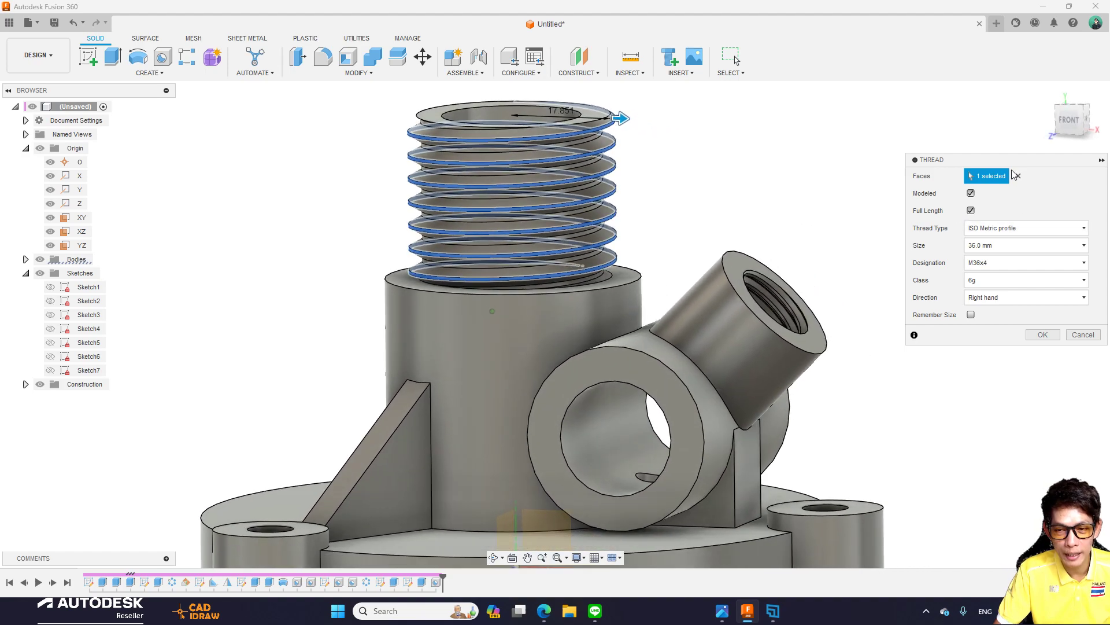
{"action": "mouse_move", "coordinate": [669, 248]}
{"action": "middle_mouse_down", "text": "shift"}
{"action": "mouse_move", "coordinate": [872, 197]}
{"action": "mouse_move", "coordinate": [1004, 263]}
{"action": "middle_mouse_up", "text": "shift"}
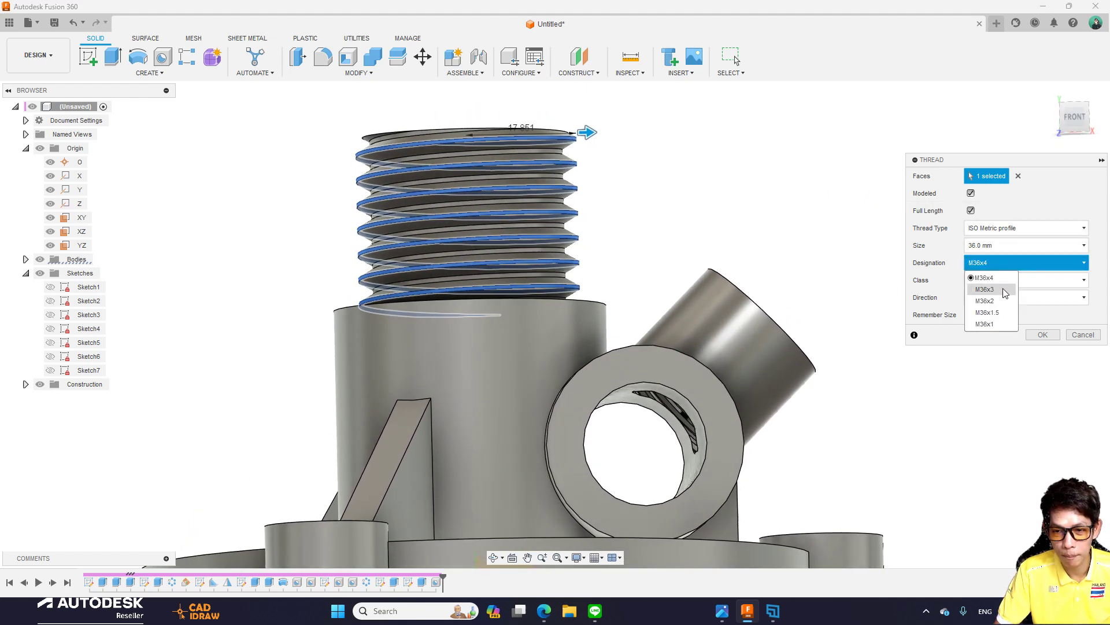
Choose the M36x4 thread designation and limit the thread length to 25 mm.
{"action": "left_click", "coordinate": [1008, 305]}
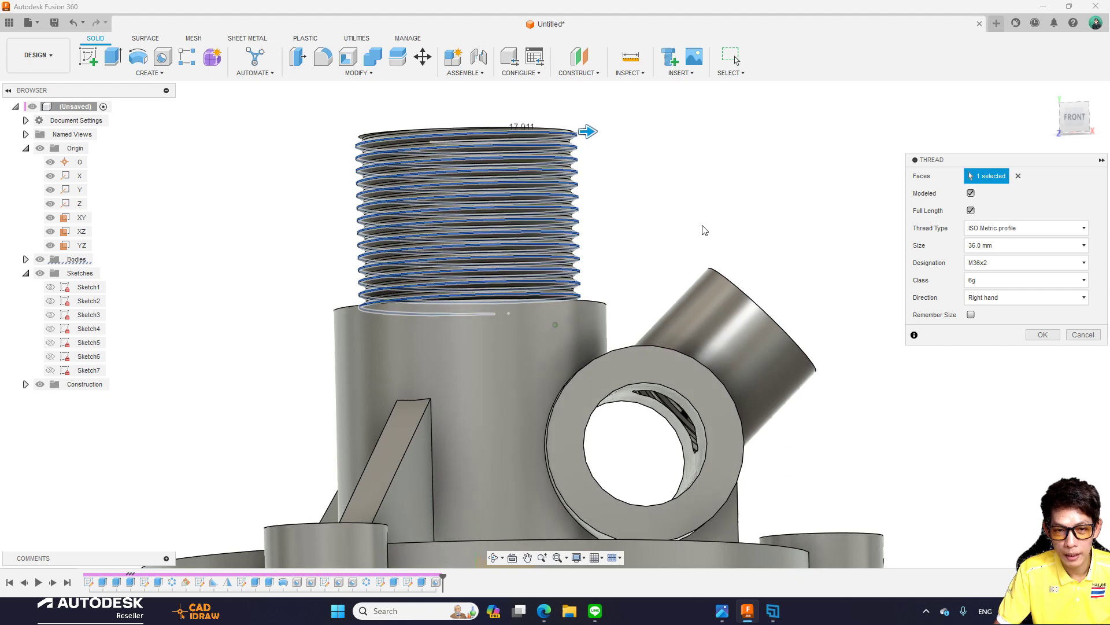
{"action": "middle_click_drag", "start_coordinate": [701, 231], "coordinate": [988, 254], "text": "shift"}
{"action": "left_click", "coordinate": [994, 246]}
{"action": "left_click", "coordinate": [1000, 265]}
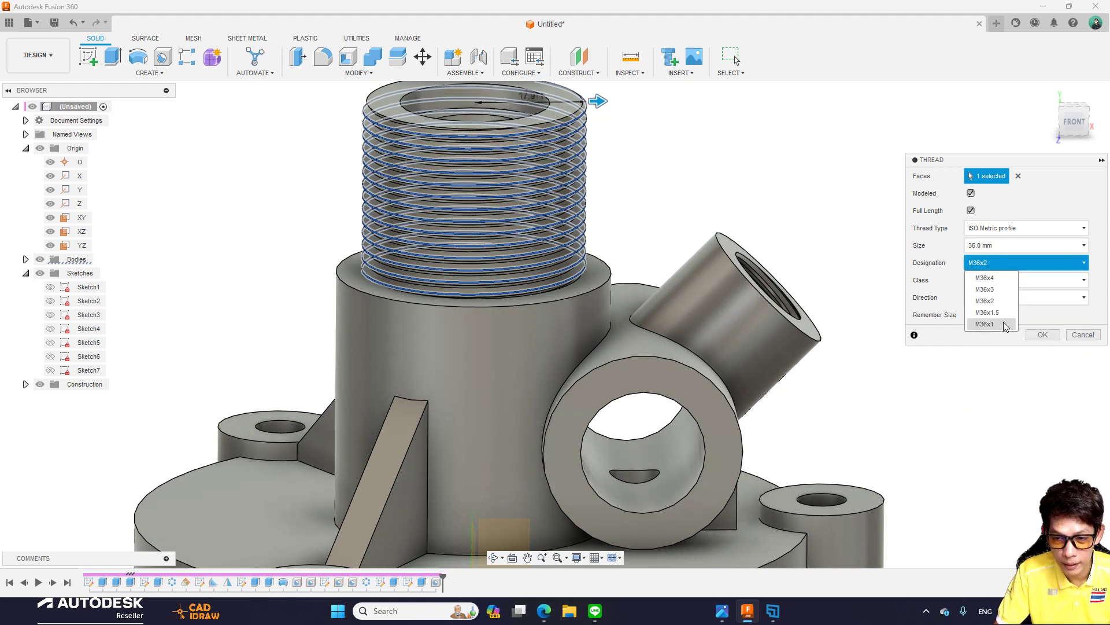
{"action": "left_click", "coordinate": [1001, 278]}
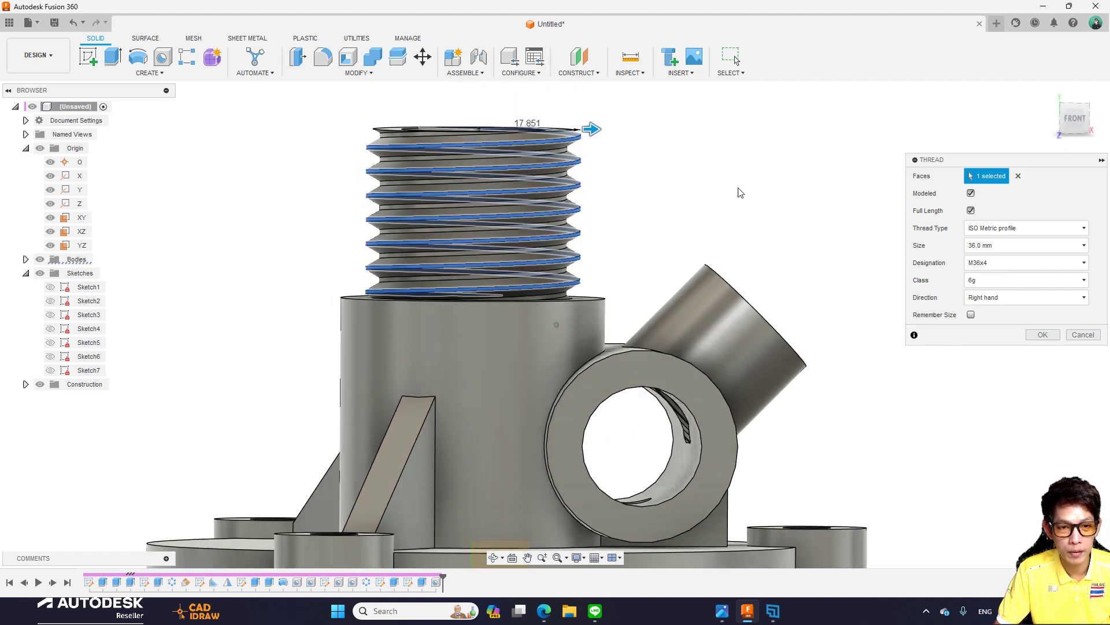
{"action": "middle_click_drag", "start_coordinate": [731, 210], "coordinate": [997, 310], "text": "shift"}
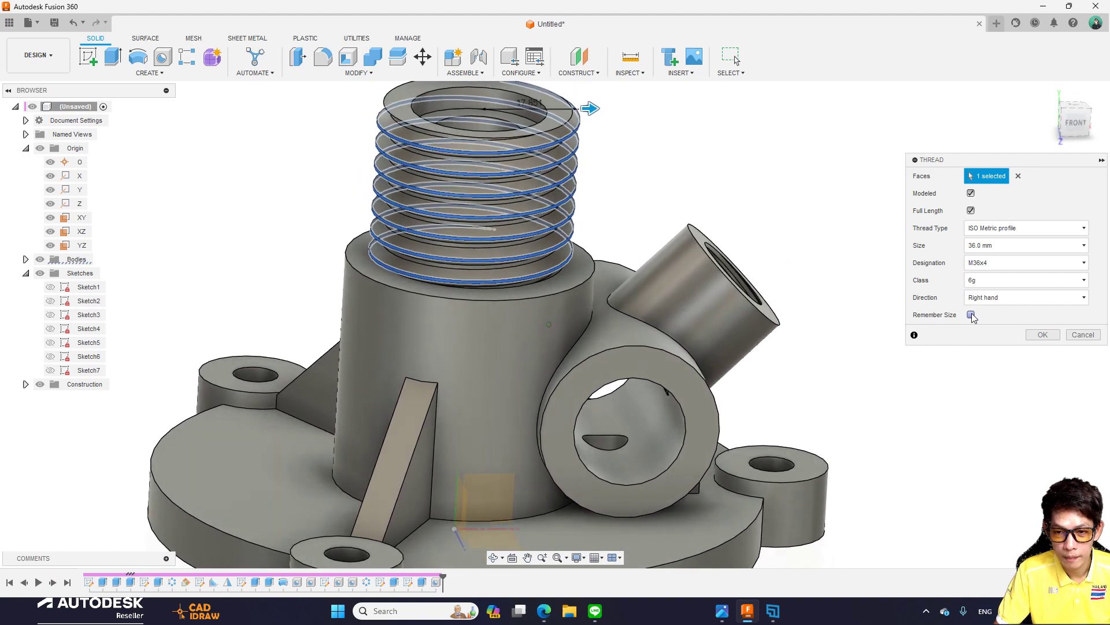
{"action": "left_click", "coordinate": [971, 211]}
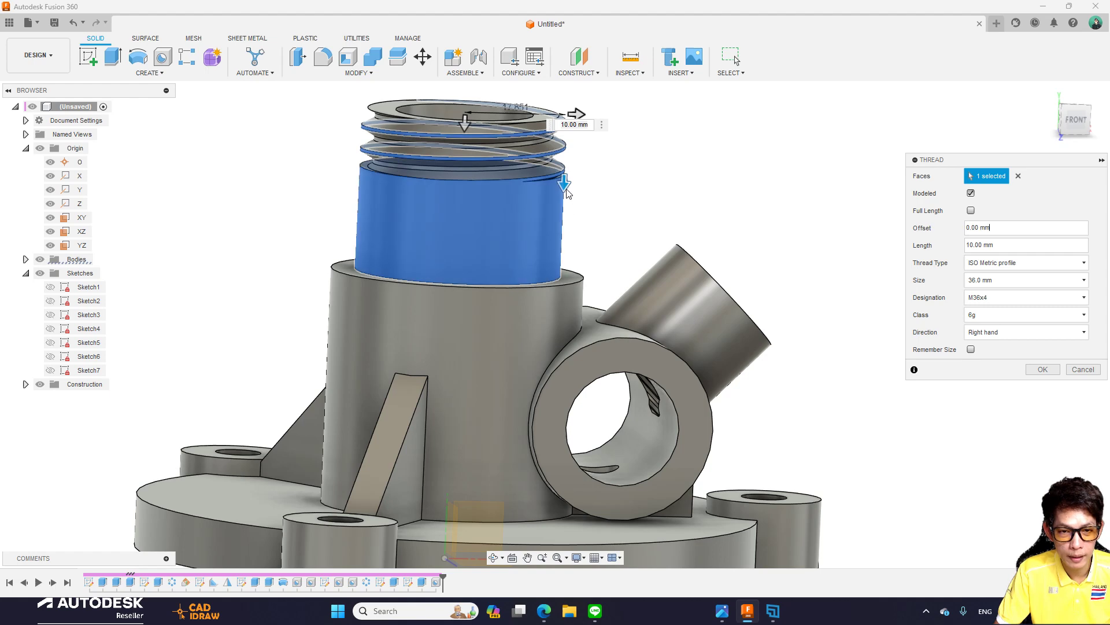
{"action": "left_click_drag", "start_coordinate": [565, 184], "coordinate": [567, 260]}
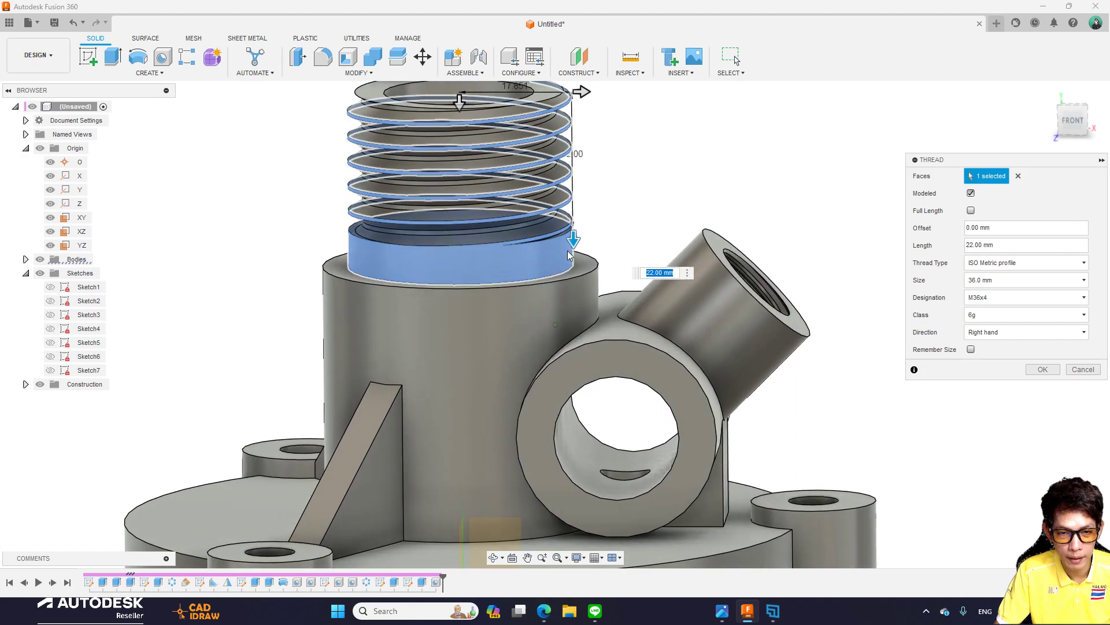
{"action": "left_click_drag", "start_coordinate": [576, 250], "coordinate": [580, 277]}
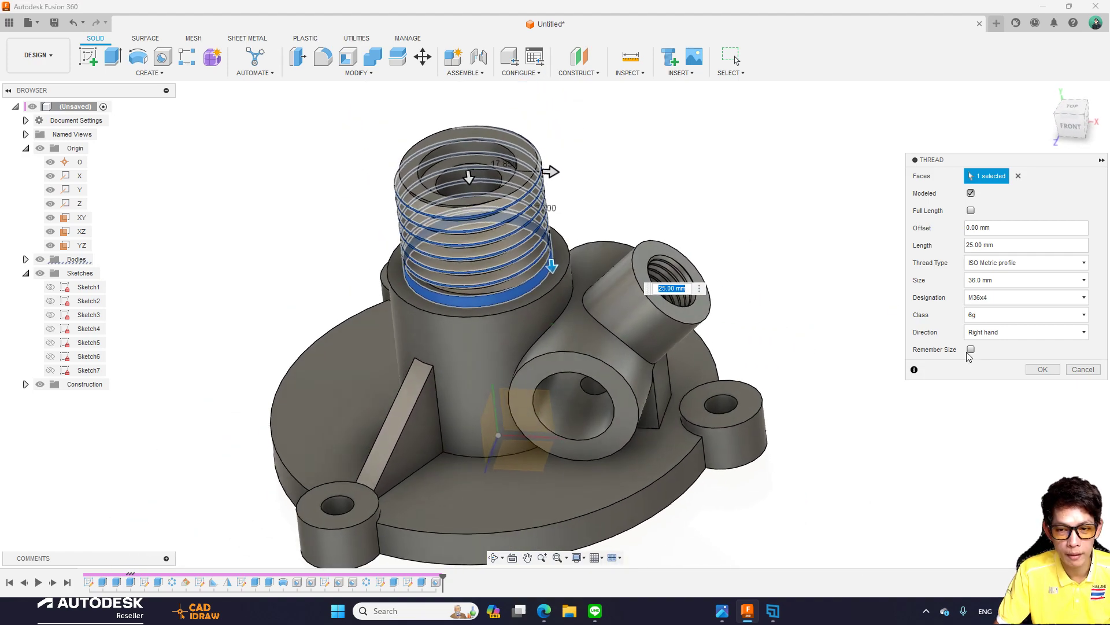
Create the 25 mm M36x4 modeled thread on the top neck and orbit to inspect it.
{"action": "left_click", "coordinate": [1043, 370]}
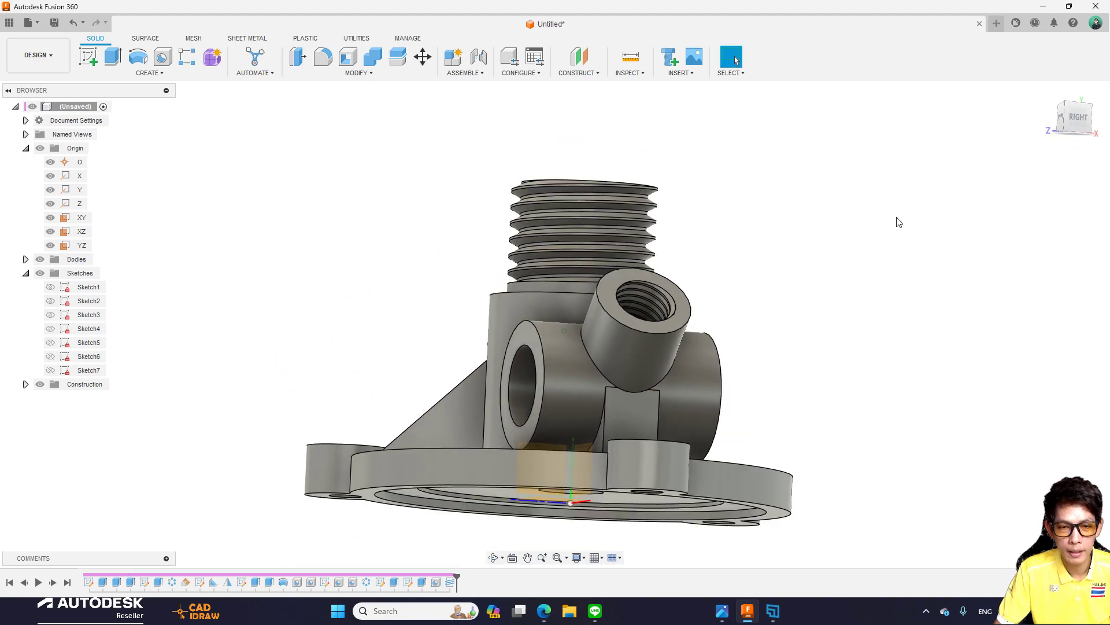
{"action": "middle_click_drag", "start_coordinate": [902, 220], "coordinate": [1104, 199], "text": "shift"}
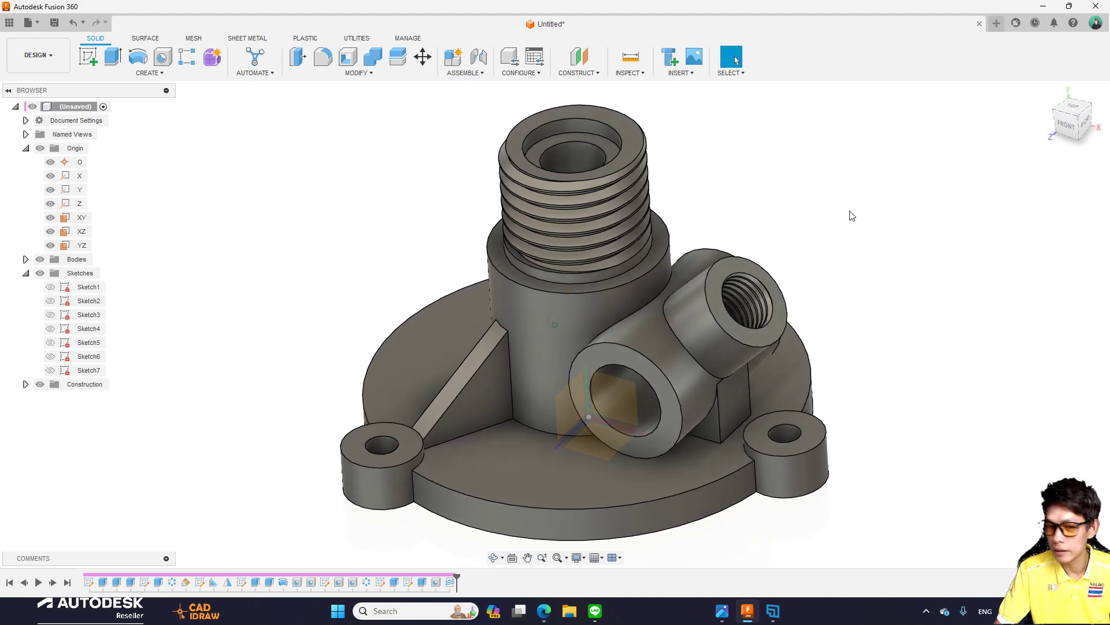
{"action": "mouse_move", "coordinate": [850, 213]}
{"action": "middle_mouse_down", "text": "shift"}
{"action": "mouse_move", "coordinate": [783, 200]}
{"action": "mouse_move", "coordinate": [937, 223]}
{"action": "mouse_move", "coordinate": [668, 228]}
{"action": "middle_mouse_up", "text": "shift"}
{"action": "scroll", "coordinate": [668, 233], "scroll_direction": "down", "scroll_amount": 3}
{"action": "mouse_move", "coordinate": [399, 144]}
{"action": "middle_mouse_down", "text": "shift"}
{"action": "mouse_move", "coordinate": [310, 198]}
{"action": "mouse_move", "coordinate": [290, 156]}
{"action": "mouse_move", "coordinate": [305, 149]}
{"action": "mouse_move", "coordinate": [280, 156]}
{"action": "middle_mouse_up", "text": "shift"}
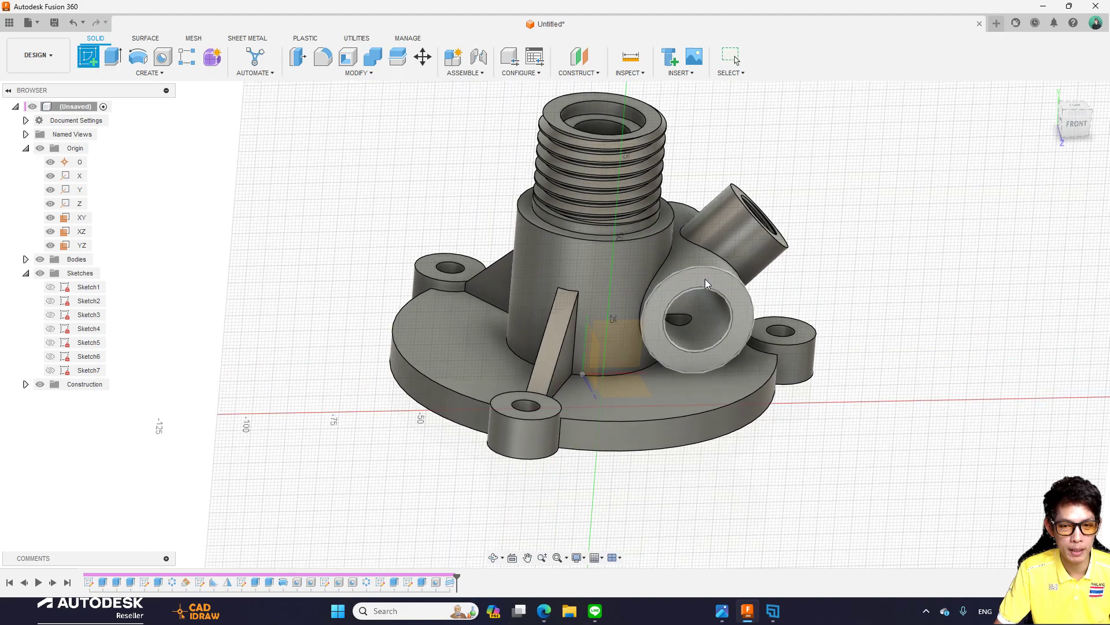
Sketch a point on the side port's ring face, constrained vertically above the origin.
{"action": "left_click", "coordinate": [706, 279]}
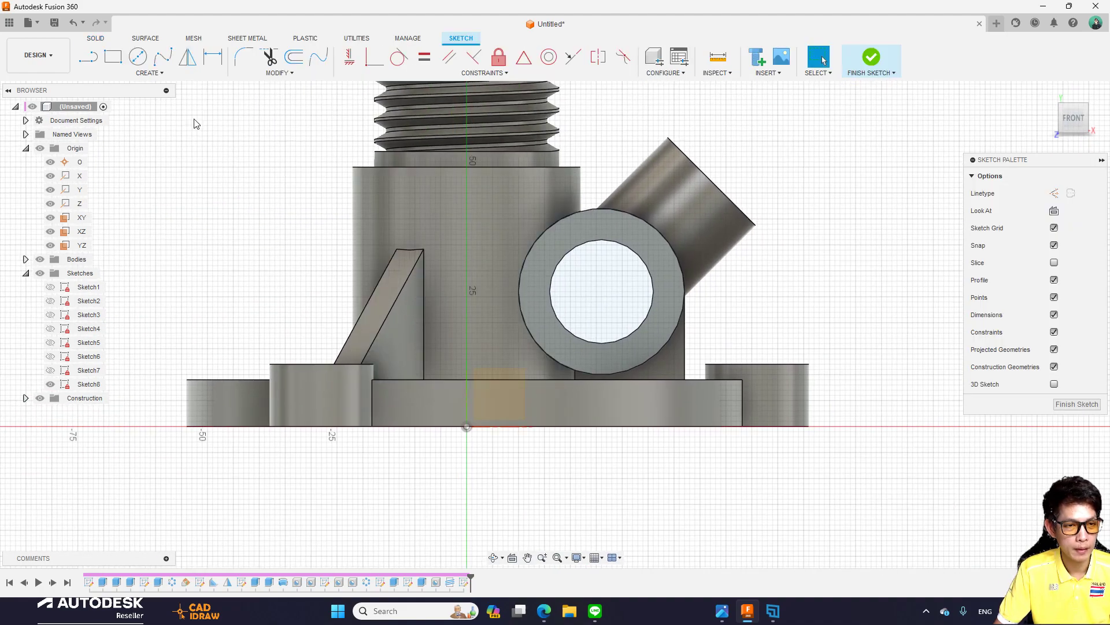
{"action": "left_click", "coordinate": [142, 72]}
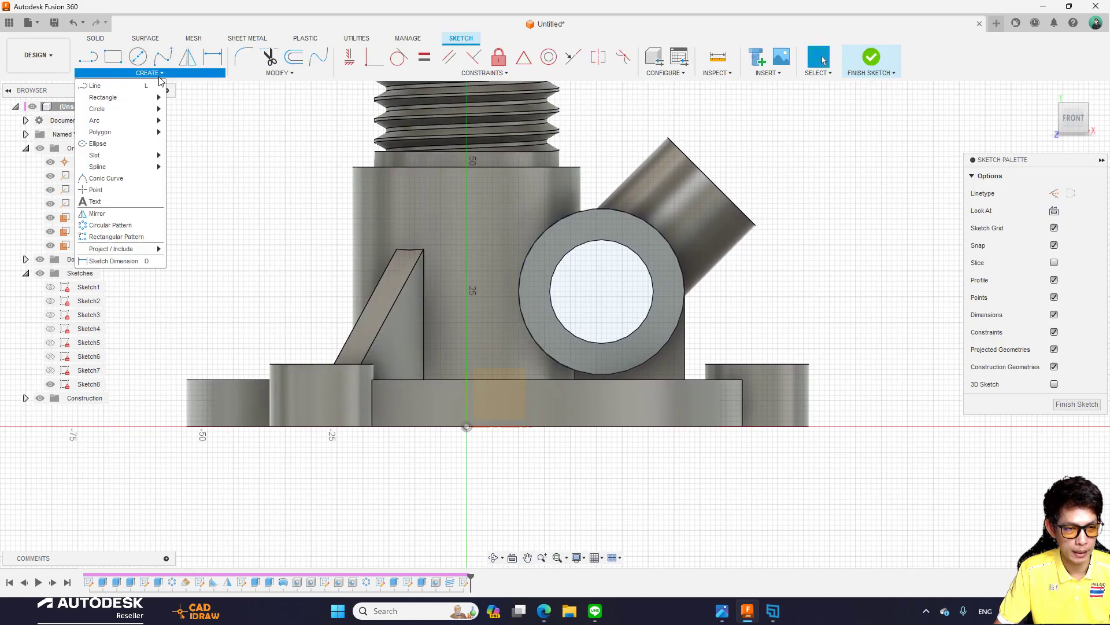
{"action": "left_click", "coordinate": [116, 191]}
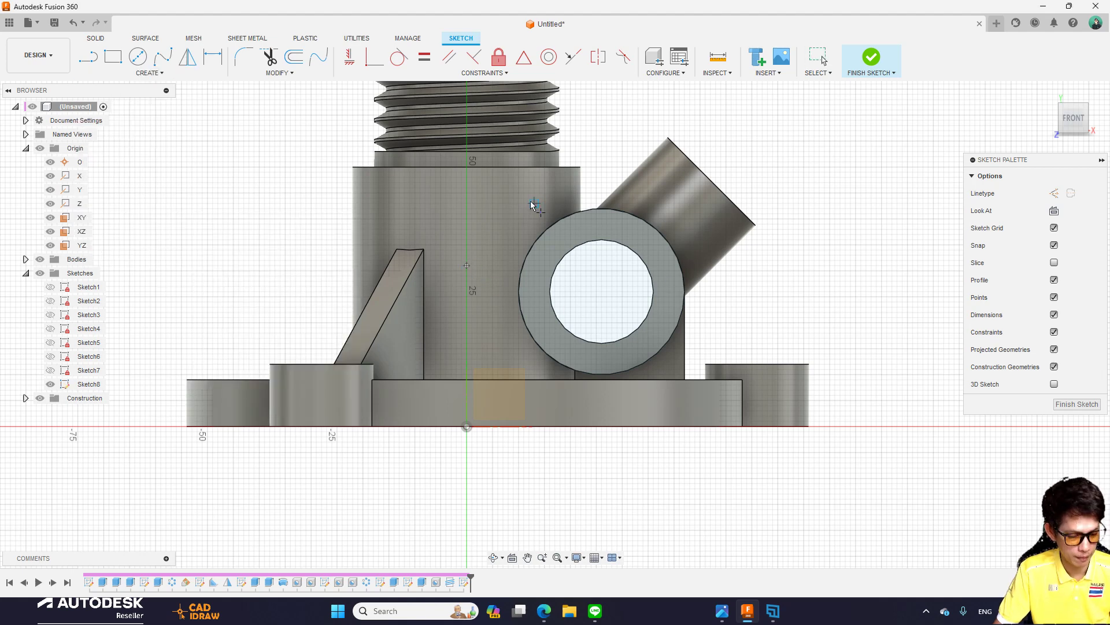
{"action": "key", "text": "Escape"}
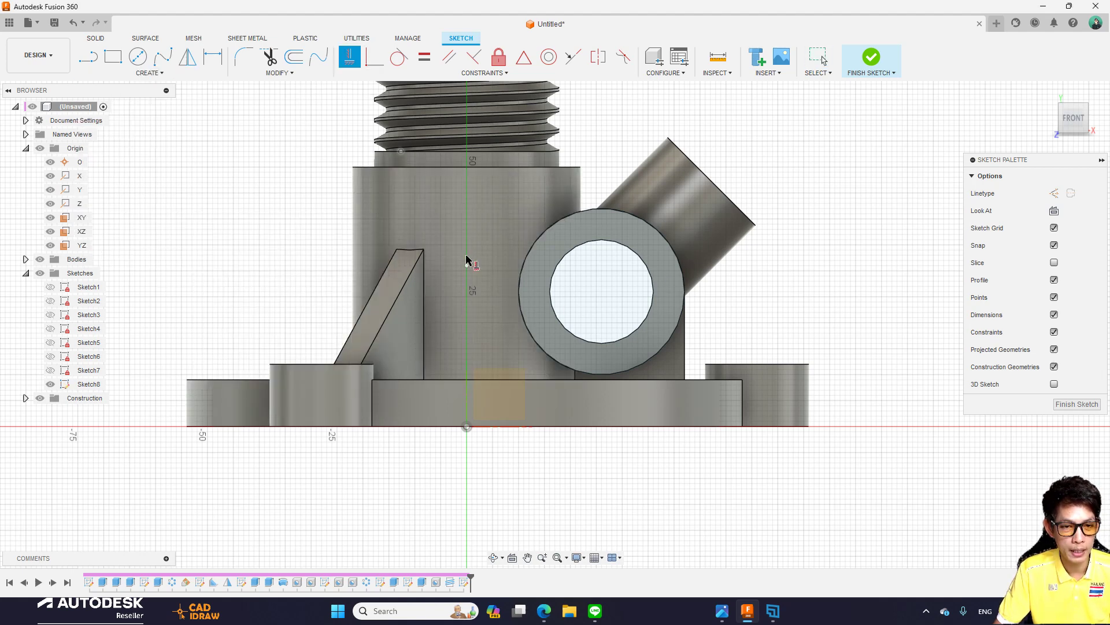
{"action": "left_click", "coordinate": [467, 429]}
{"action": "right_click", "coordinate": [277, 232]}
{"action": "left_click", "coordinate": [274, 235]}
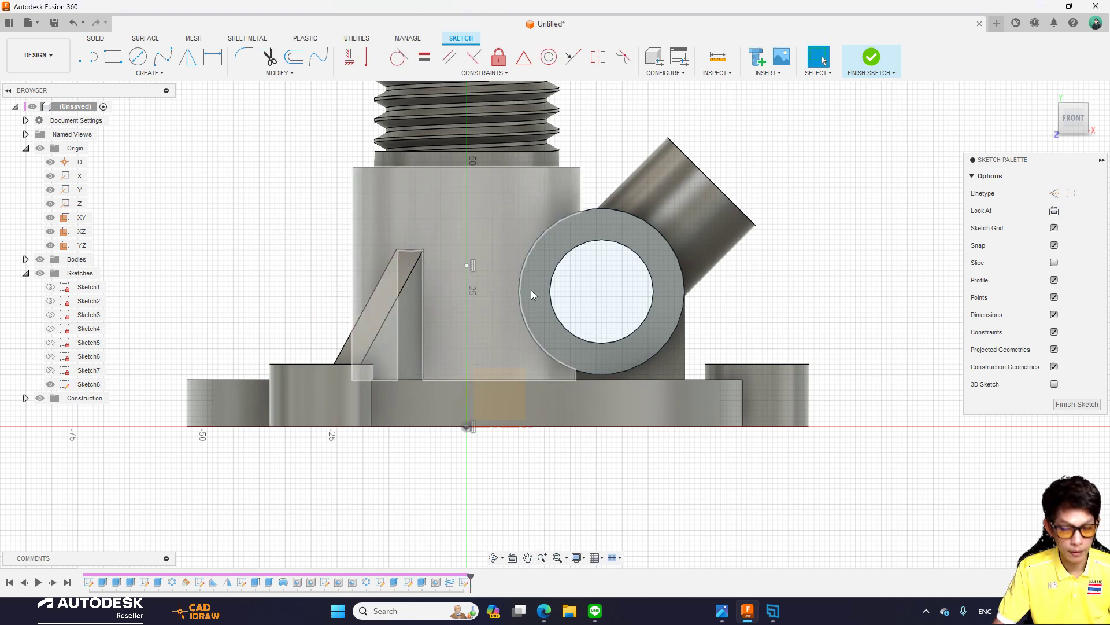
Finish Sketch8 and return to the home isometric view.
{"action": "middle_click_drag", "start_coordinate": [697, 369], "coordinate": [712, 343]}
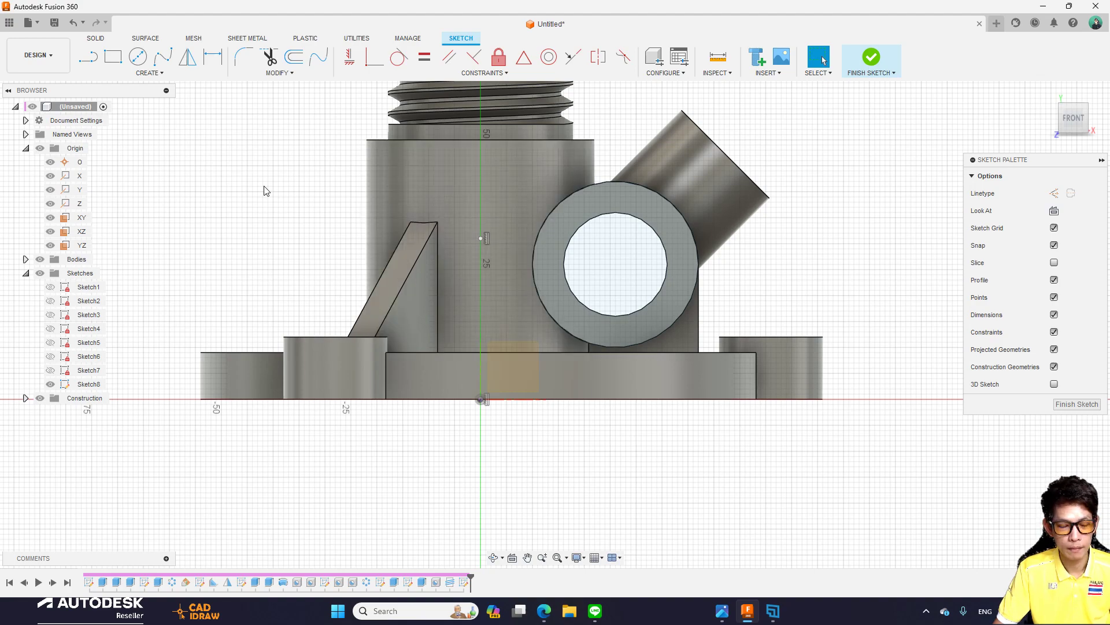
{"action": "scroll", "coordinate": [265, 201], "scroll_direction": "down", "scroll_amount": 2}
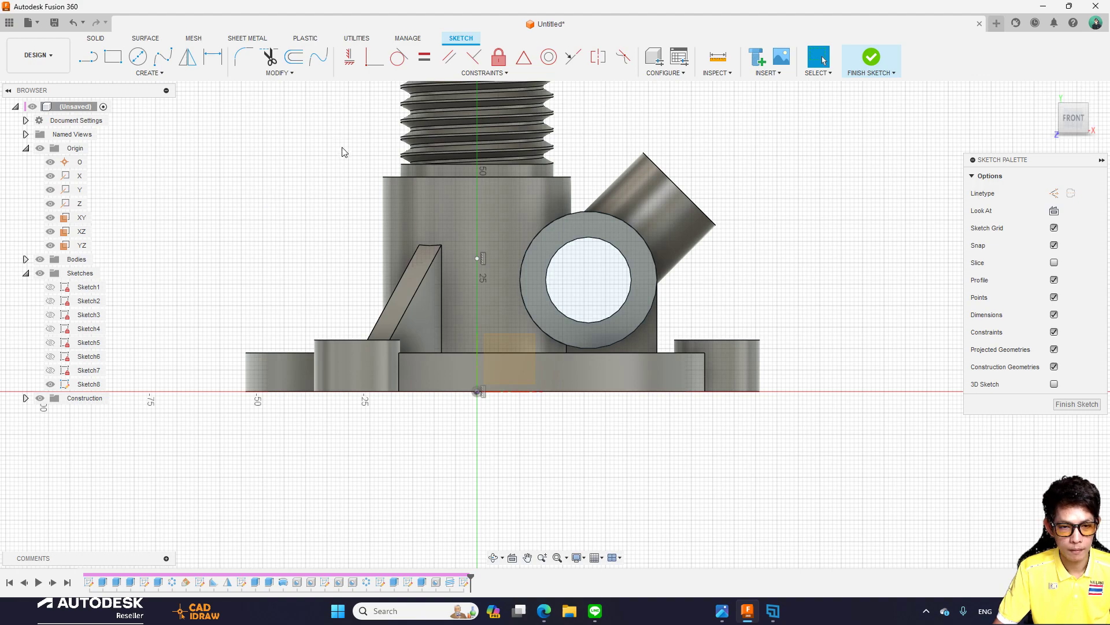
{"action": "left_click", "coordinate": [864, 64]}
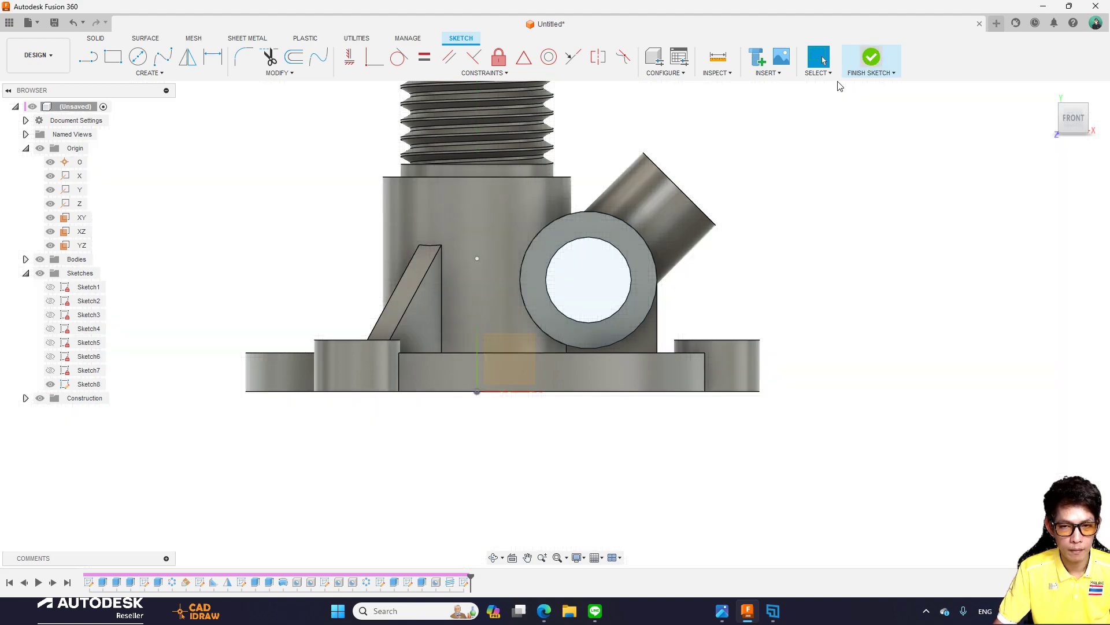
{"action": "left_click", "coordinate": [1048, 92]}
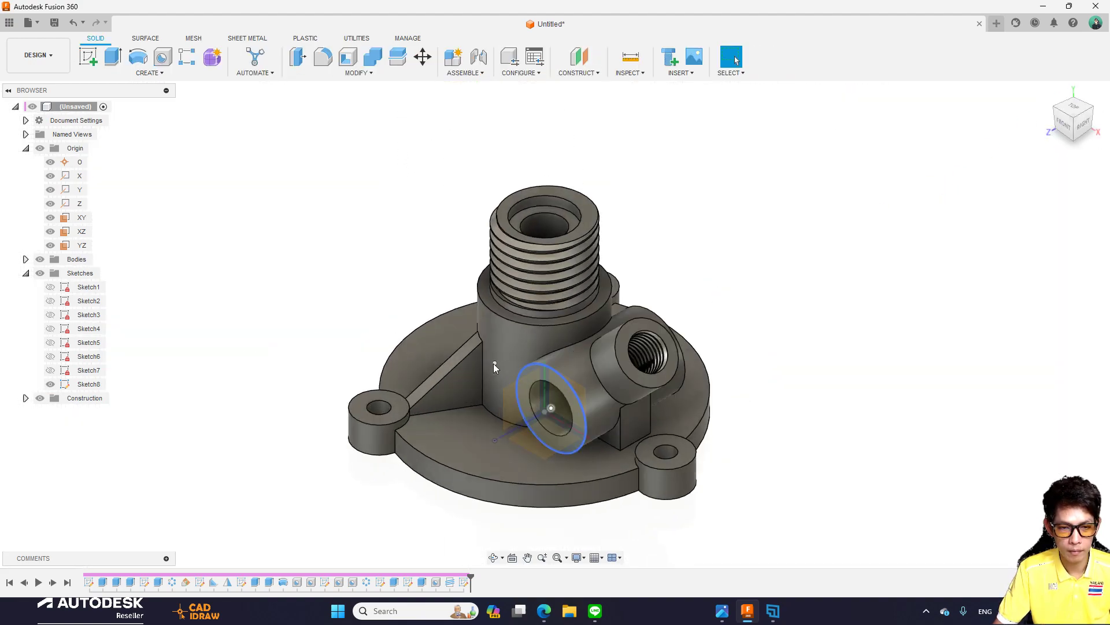
Delete Sketch8 from the browser.
{"action": "scroll", "coordinate": [494, 363], "scroll_direction": "up", "scroll_amount": 3}
{"action": "right_click", "coordinate": [86, 384]}
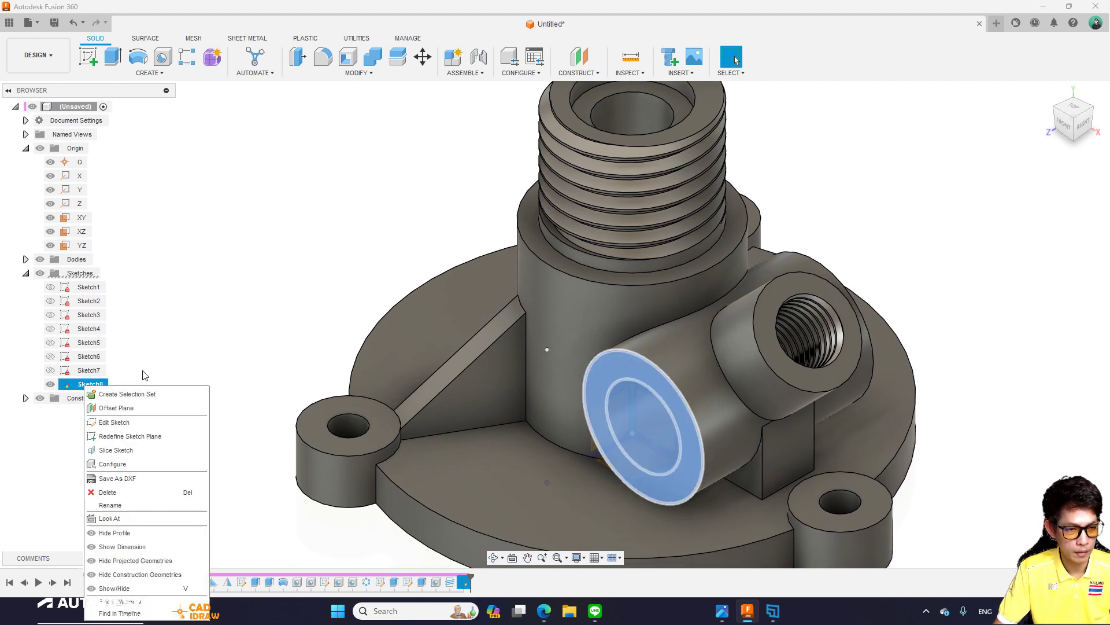
{"action": "left_click", "coordinate": [119, 496]}
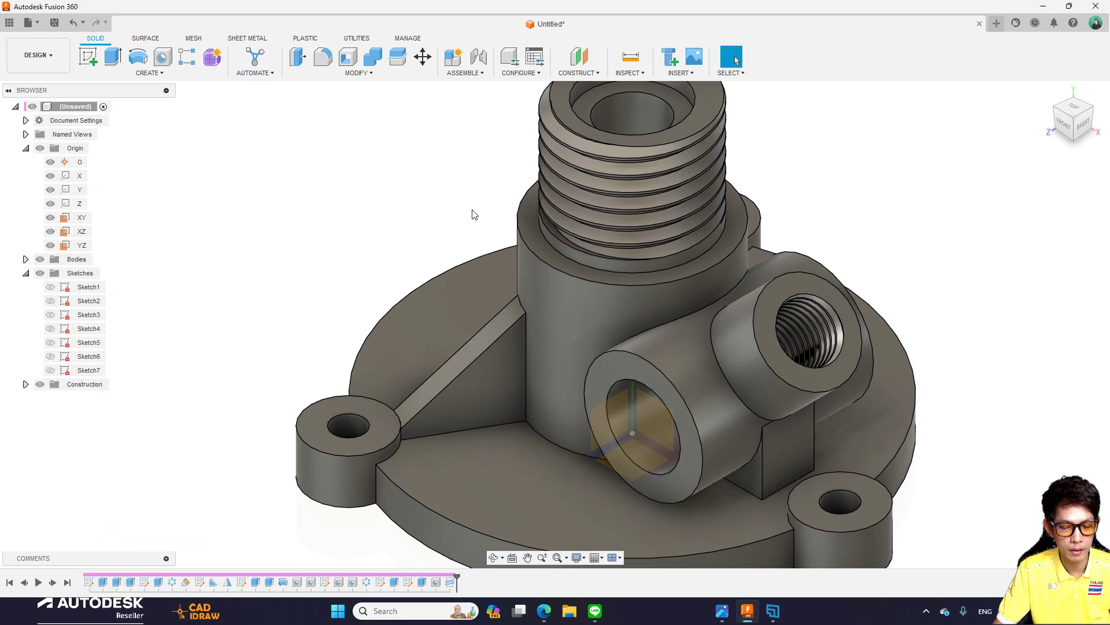
{"action": "scroll", "coordinate": [474, 214], "scroll_direction": "down", "scroll_amount": 3}
{"action": "mouse_move", "coordinate": [835, 191]}
{"action": "middle_mouse_down", "text": "shift"}
{"action": "mouse_move", "coordinate": [234, 168]}
{"action": "mouse_move", "coordinate": [430, 79]}
{"action": "middle_mouse_up", "text": "shift"}
Create a construction plane offset 30 mm from the XY plane.
{"action": "left_click", "coordinate": [575, 65]}
{"action": "mouse_move", "coordinate": [571, 276]}
{"action": "middle_mouse_down", "text": "shift"}
{"action": "mouse_move", "coordinate": [231, 307]}
{"action": "mouse_move", "coordinate": [587, 427]}
{"action": "middle_mouse_up", "text": "shift"}
{"action": "left_click", "coordinate": [590, 430]}
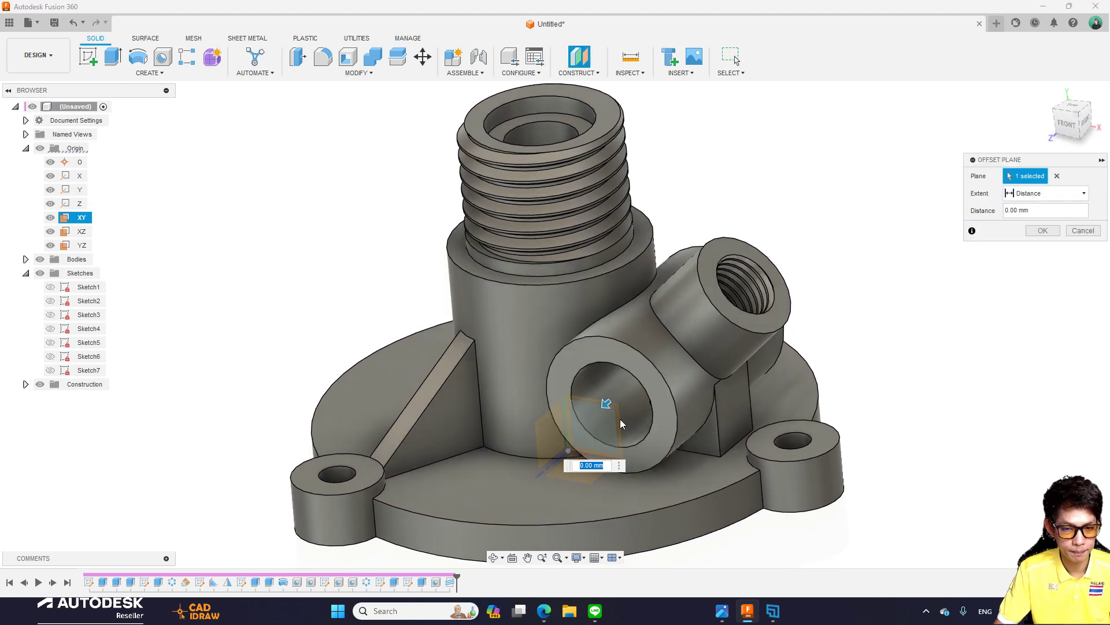
{"action": "left_click_drag", "start_coordinate": [607, 405], "coordinate": [526, 467]}
{"action": "left_click", "coordinate": [1058, 113]}
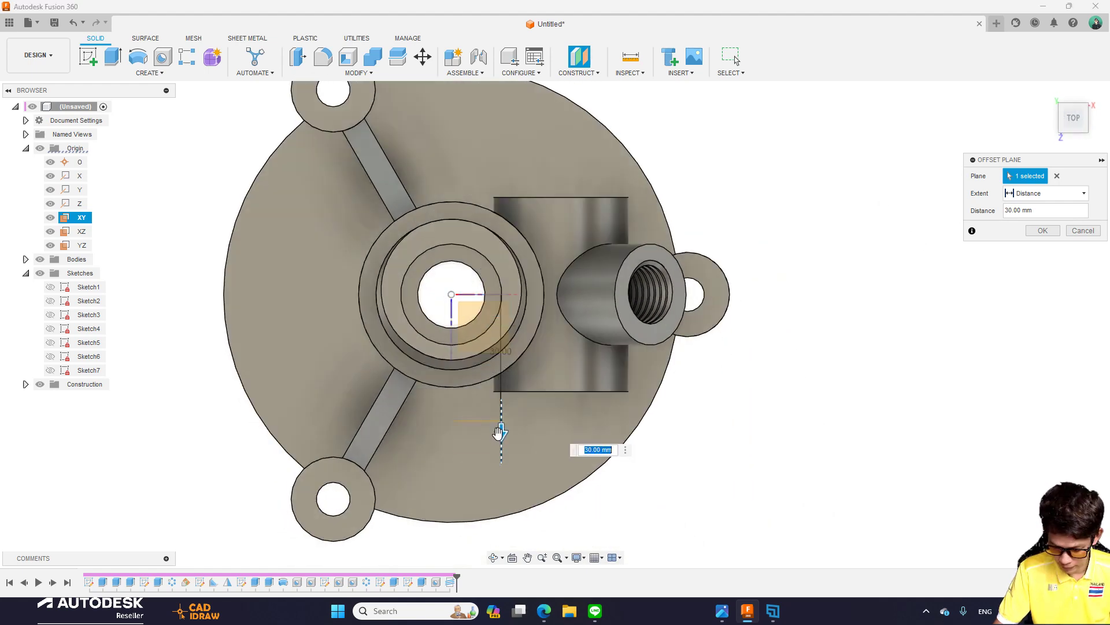
{"action": "key", "text": "Return"}
{"action": "scroll", "coordinate": [746, 315], "scroll_direction": "down", "scroll_amount": 2}
{"action": "scroll", "coordinate": [810, 278], "scroll_direction": "down", "scroll_amount": 2}
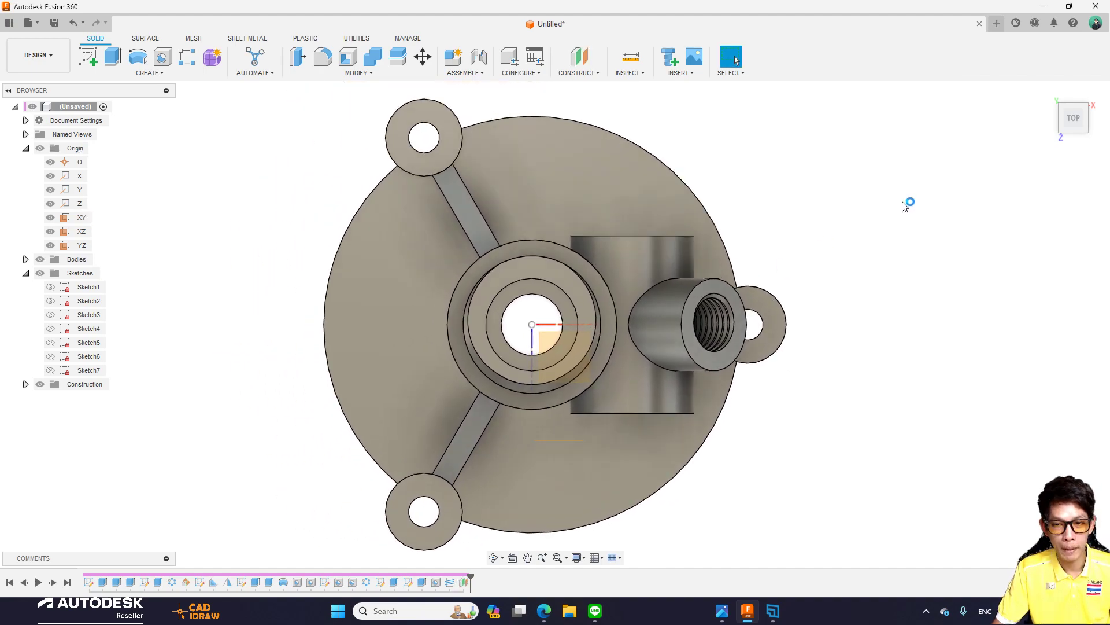
{"action": "left_click", "coordinate": [1047, 91]}
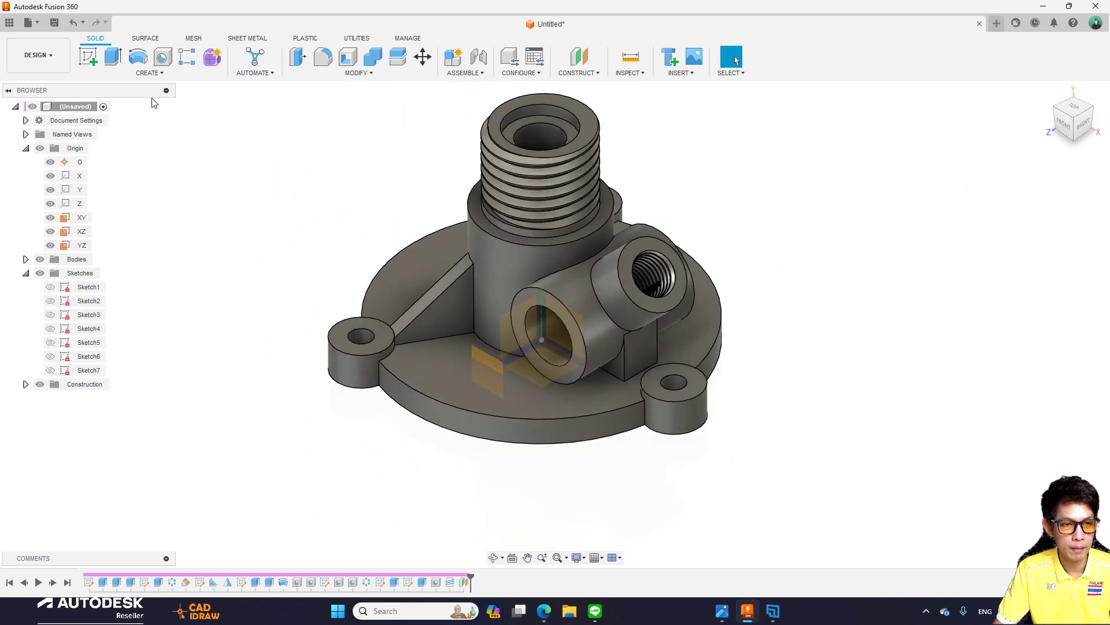
Start Sketch9 on the offset plane and draw a 14 mm diameter circle.
{"action": "left_click", "coordinate": [96, 55]}
{"action": "left_click", "coordinate": [483, 363]}
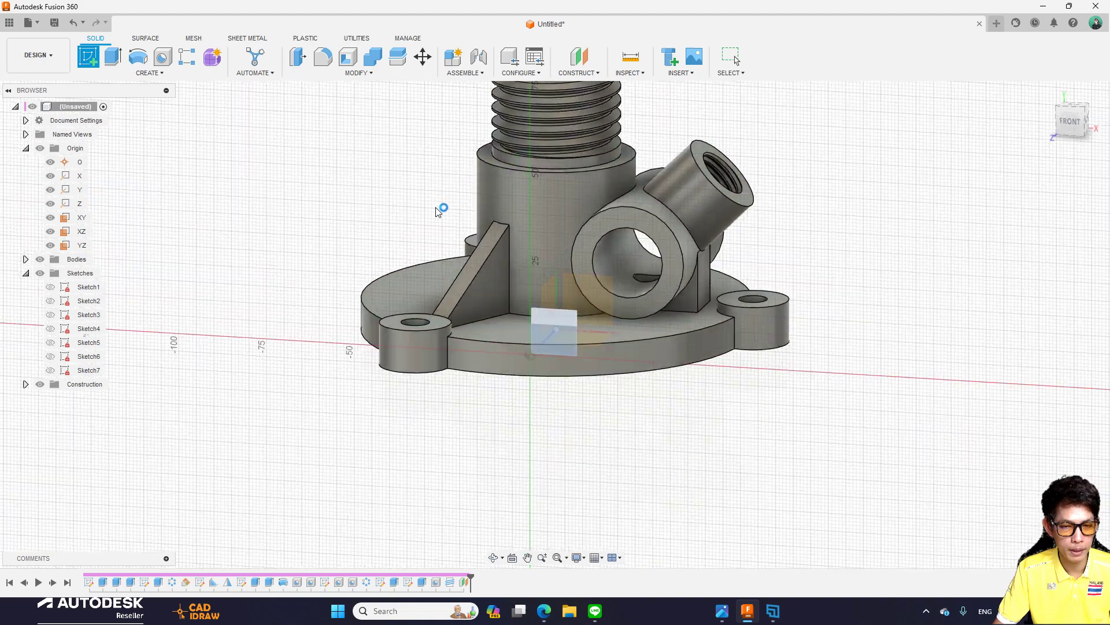
{"action": "left_click", "coordinate": [136, 57]}
{"action": "type", "text": "14"}
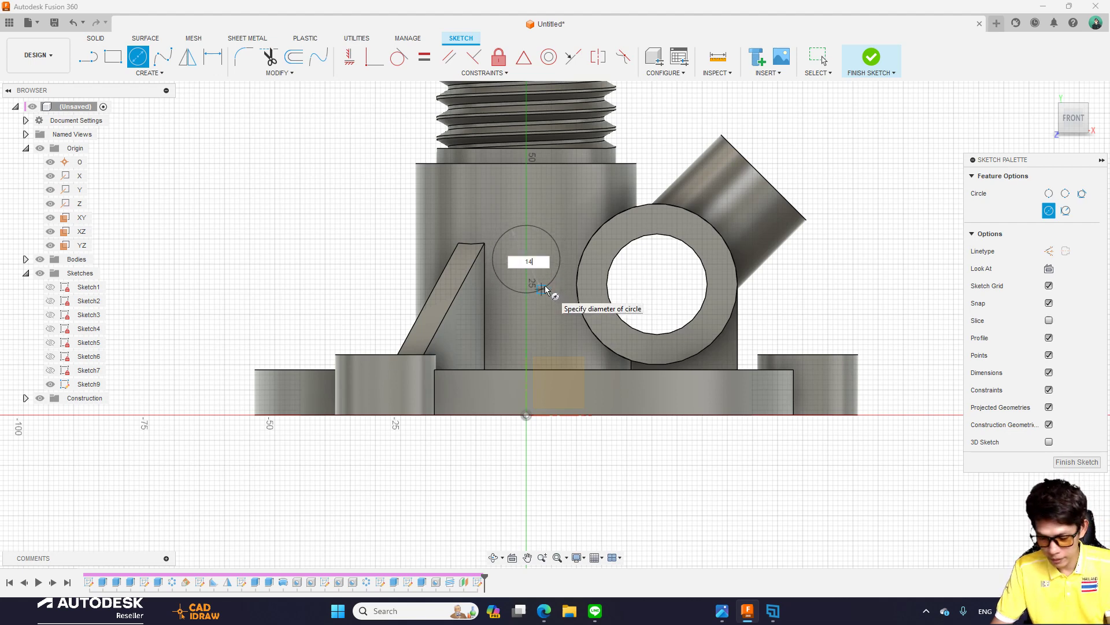
{"action": "key", "text": "Return"}
{"action": "key", "text": "Escape"}
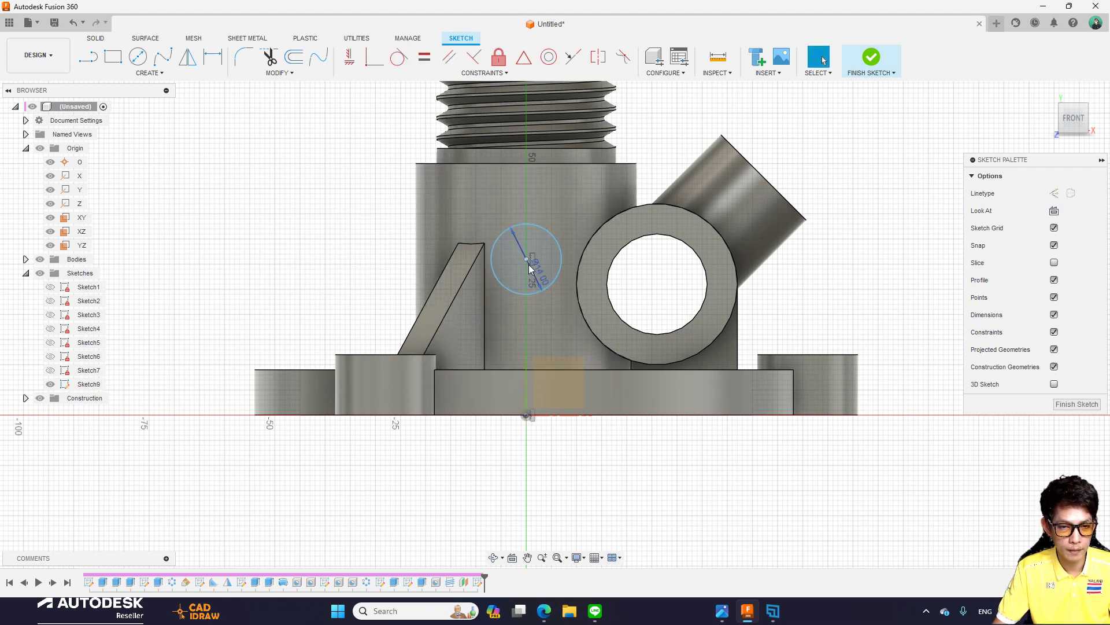
Snap the circle centre to the vertical axis, dimension it 42 mm above the base, and finish Sketch9.
{"action": "left_click_drag", "start_coordinate": [529, 265], "coordinate": [542, 296]}
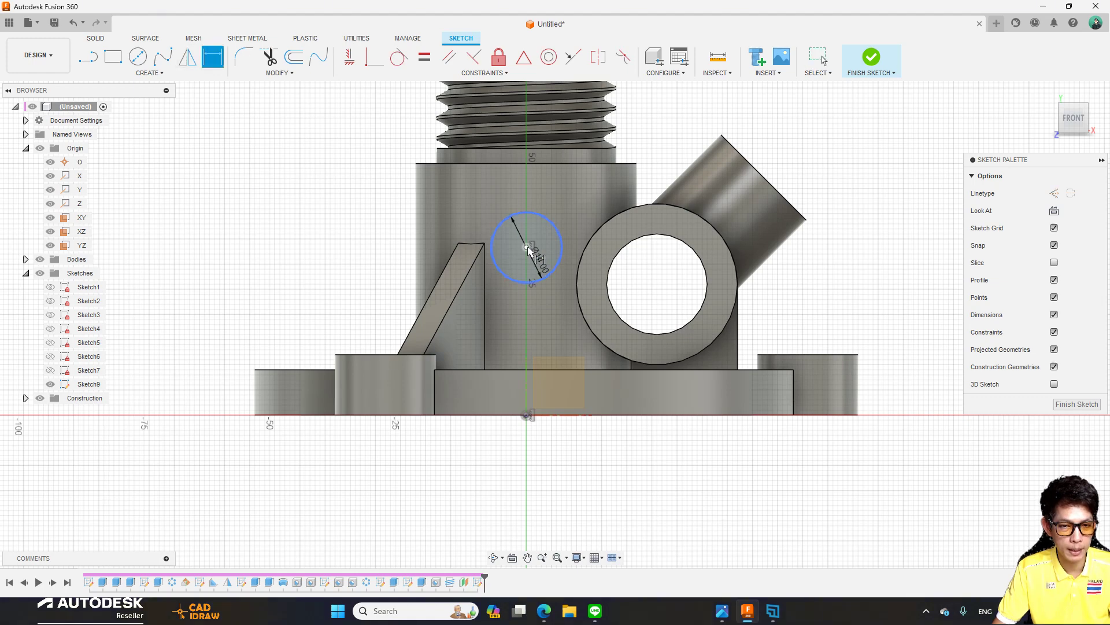
{"action": "left_click", "coordinate": [188, 255]}
{"action": "key", "text": "Escape"}
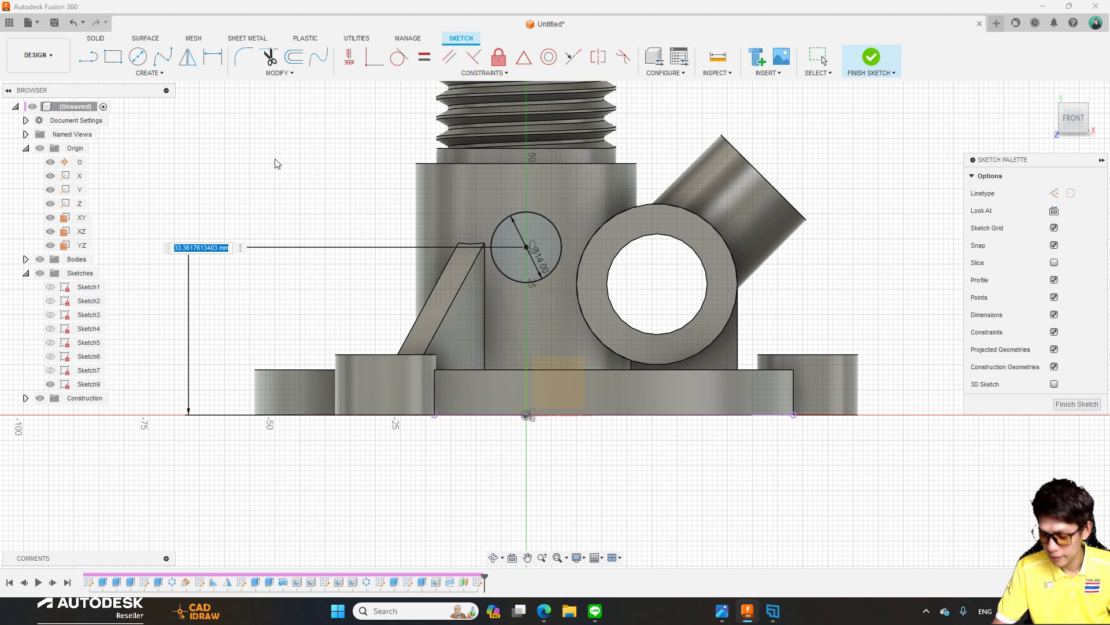
{"action": "type", "text": "42"}
{"action": "key", "text": "Return"}
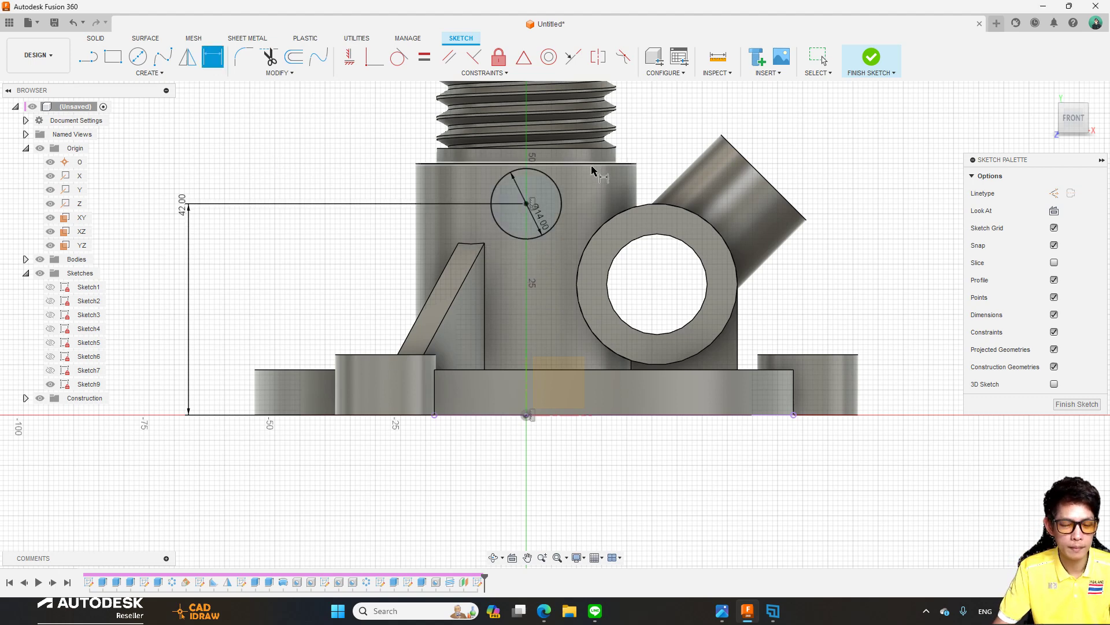
{"action": "left_click", "coordinate": [872, 58]}
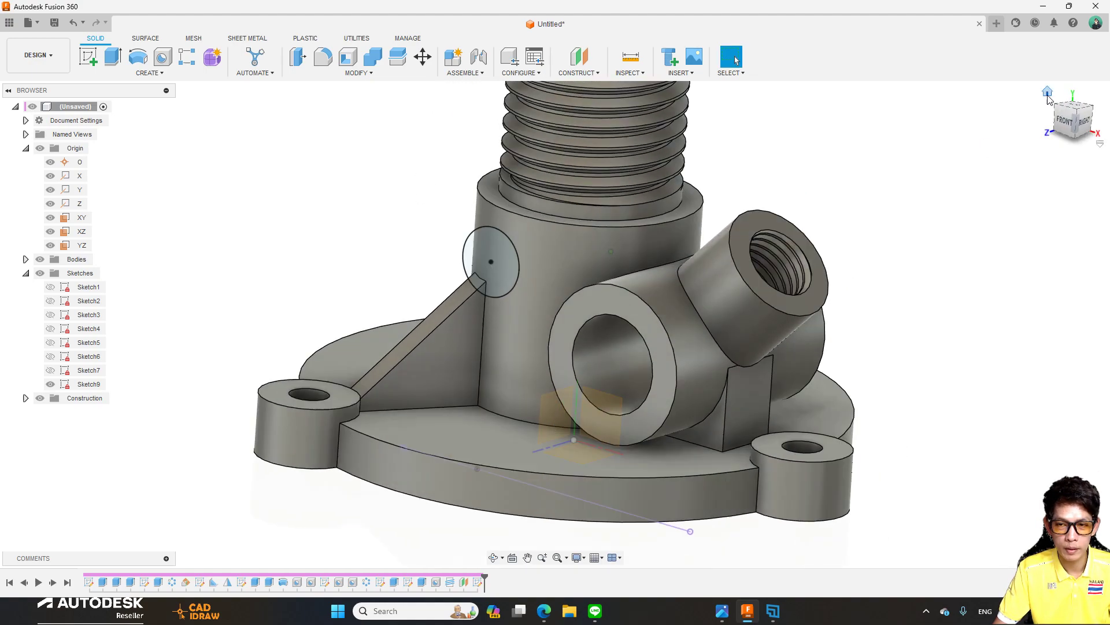
Extrude the 14 mm circle To Object up to the central cylinder, joined to the body.
{"action": "scroll", "coordinate": [535, 333], "scroll_direction": "up", "scroll_amount": 5}
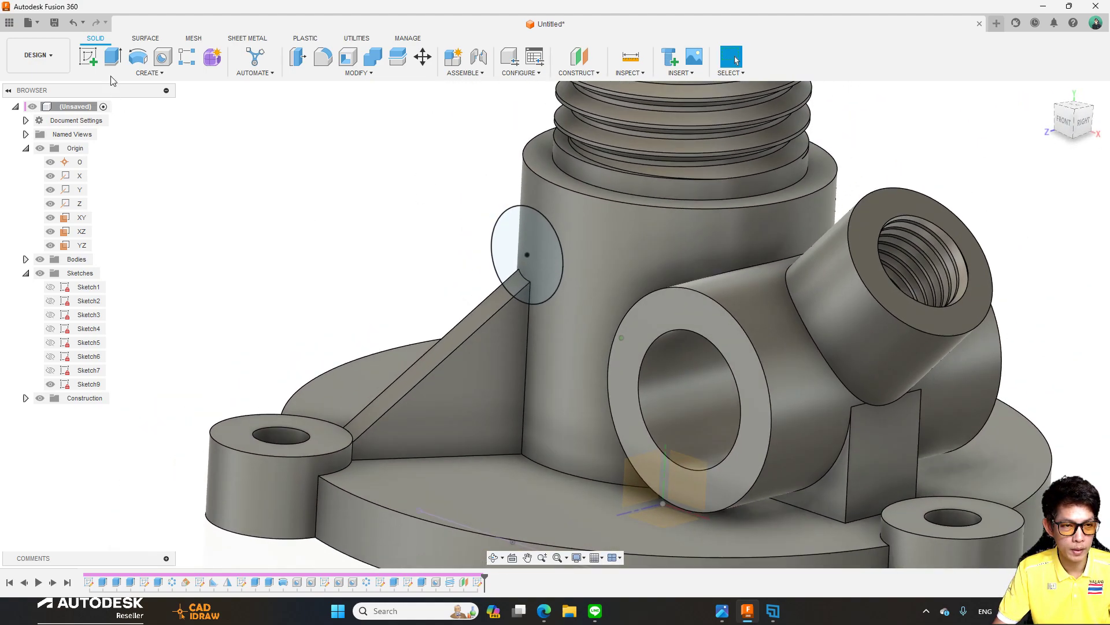
{"action": "left_click", "coordinate": [112, 56]}
{"action": "left_click", "coordinate": [528, 248]}
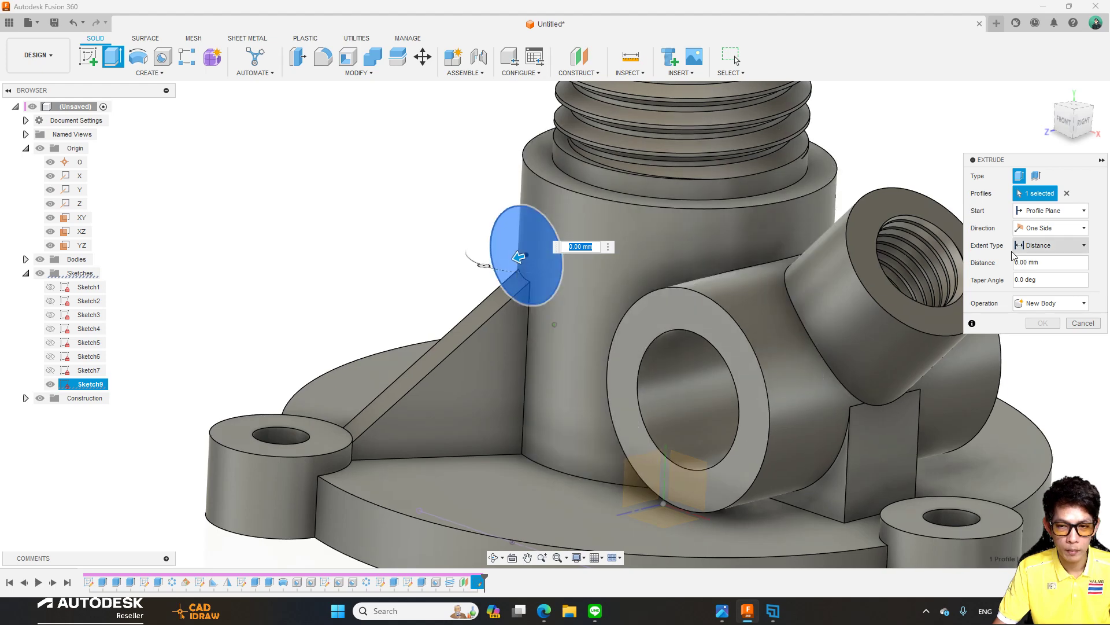
{"action": "left_click", "coordinate": [1055, 211]}
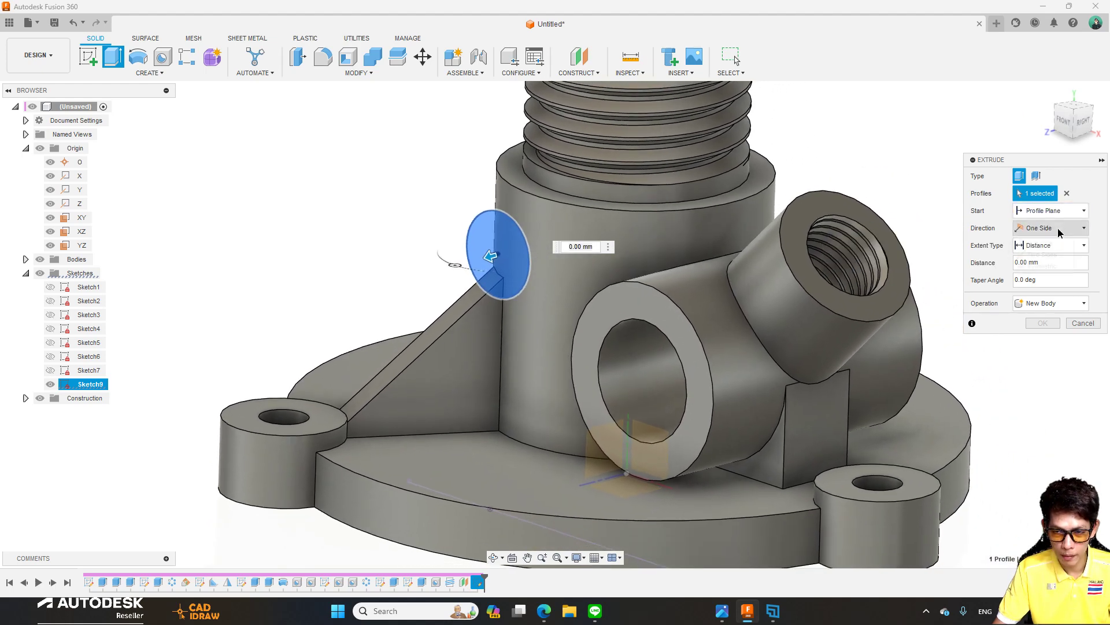
{"action": "left_click", "coordinate": [1058, 229]}
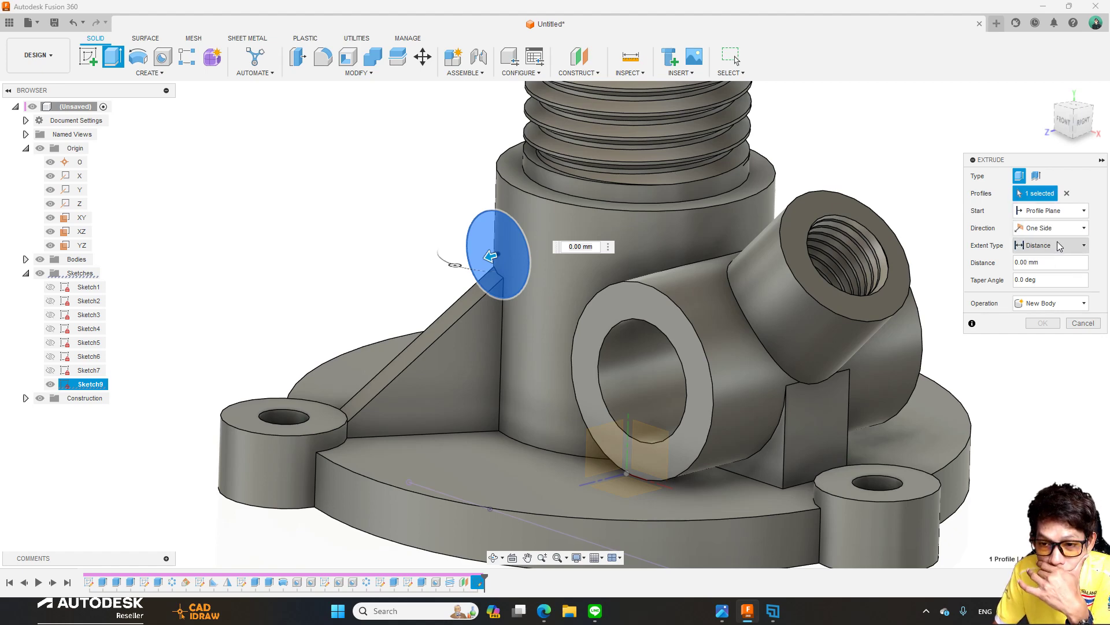
{"action": "left_click", "coordinate": [1041, 272]}
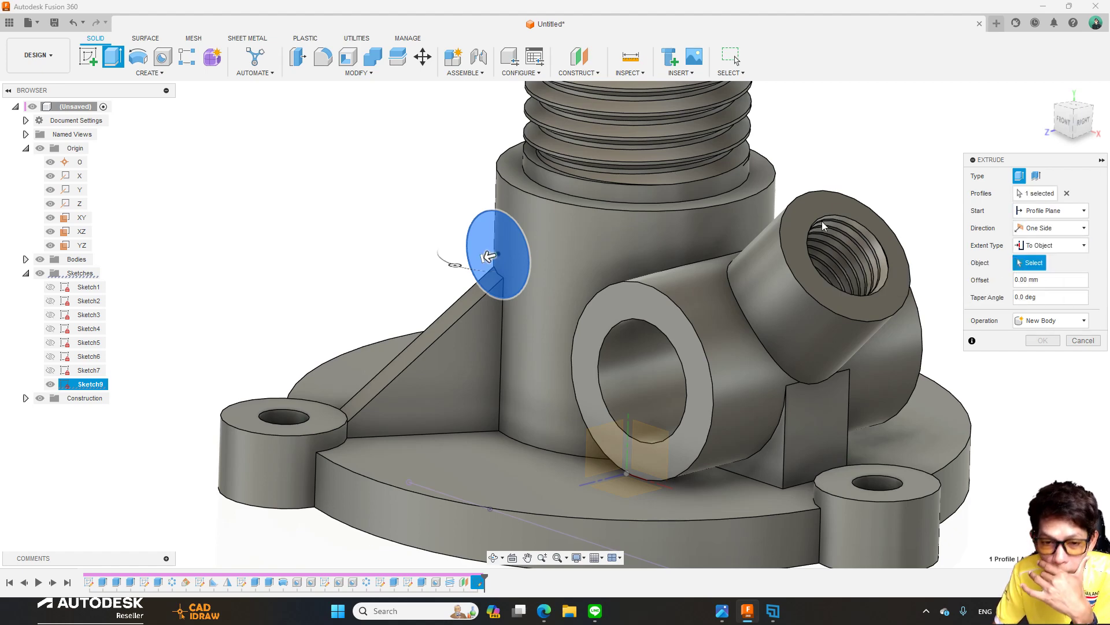
{"action": "left_click", "coordinate": [665, 256]}
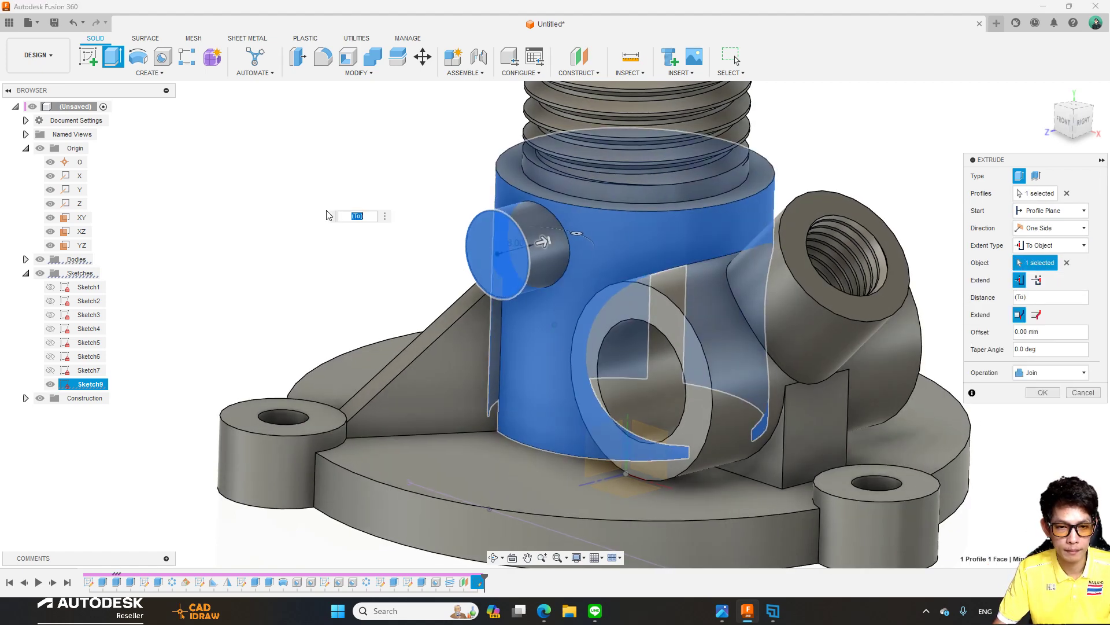
{"action": "middle_click_drag", "start_coordinate": [665, 256], "coordinate": [550, 260], "text": "shift"}
{"action": "left_click", "coordinate": [1043, 392]}
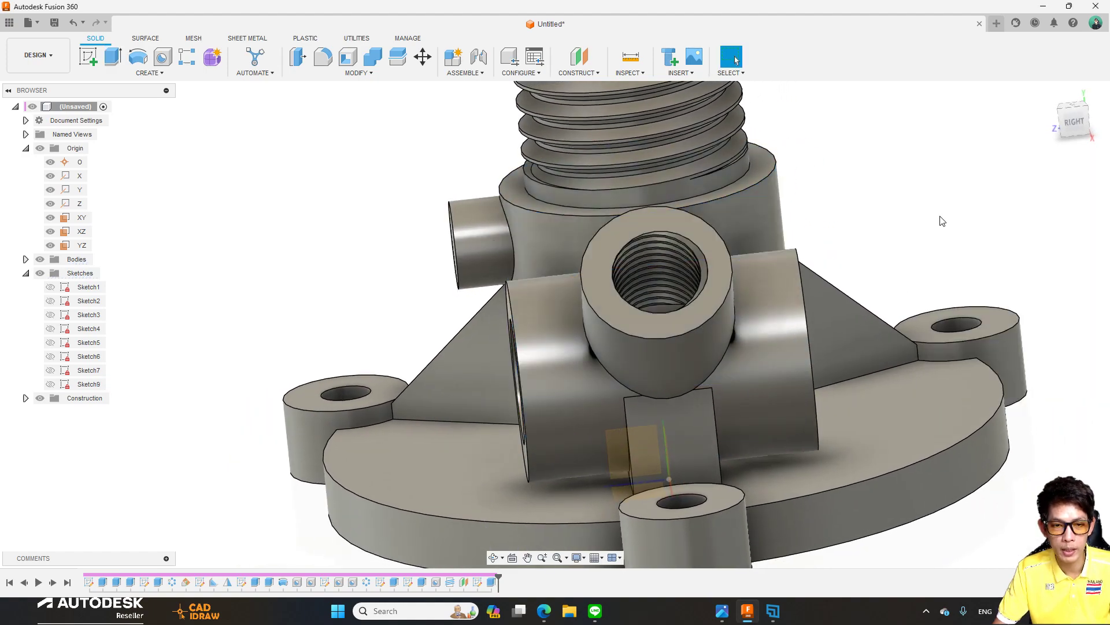
{"action": "mouse_move", "coordinate": [941, 218]}
{"action": "middle_mouse_down", "text": "shift"}
{"action": "mouse_move", "coordinate": [838, 218]}
{"action": "mouse_move", "coordinate": [776, 191]}
{"action": "mouse_move", "coordinate": [349, 146]}
{"action": "mouse_move", "coordinate": [156, 68]}
{"action": "middle_mouse_up", "text": "shift"}
{"action": "left_click", "coordinate": [162, 58]}
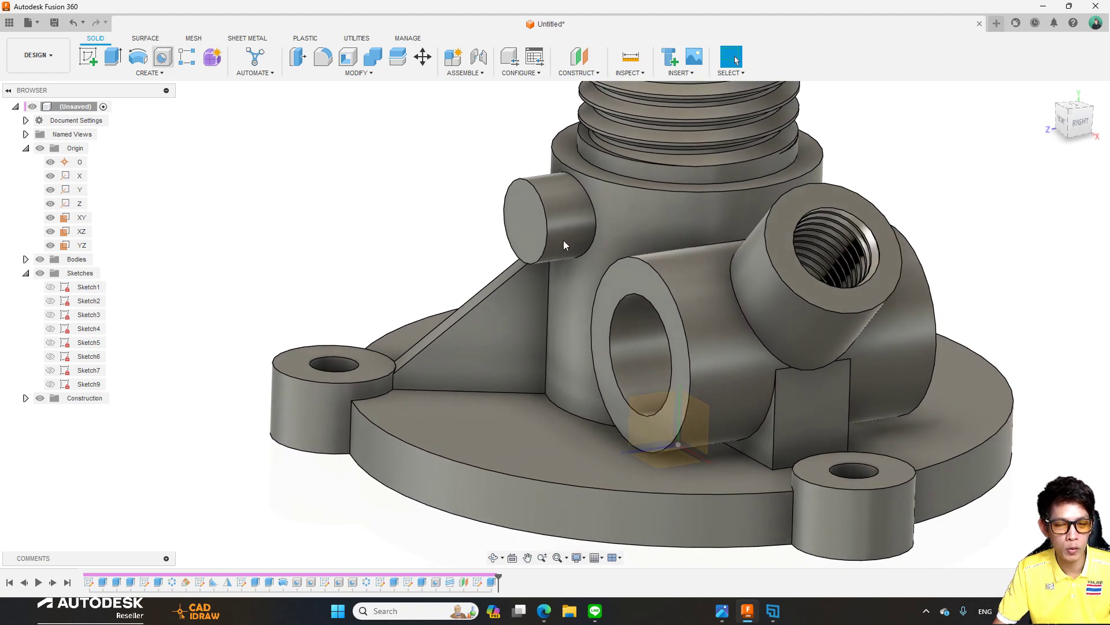
{"action": "left_click", "coordinate": [523, 213]}
{"action": "middle_click_drag", "start_coordinate": [860, 216], "coordinate": [570, 240], "text": "shift"}
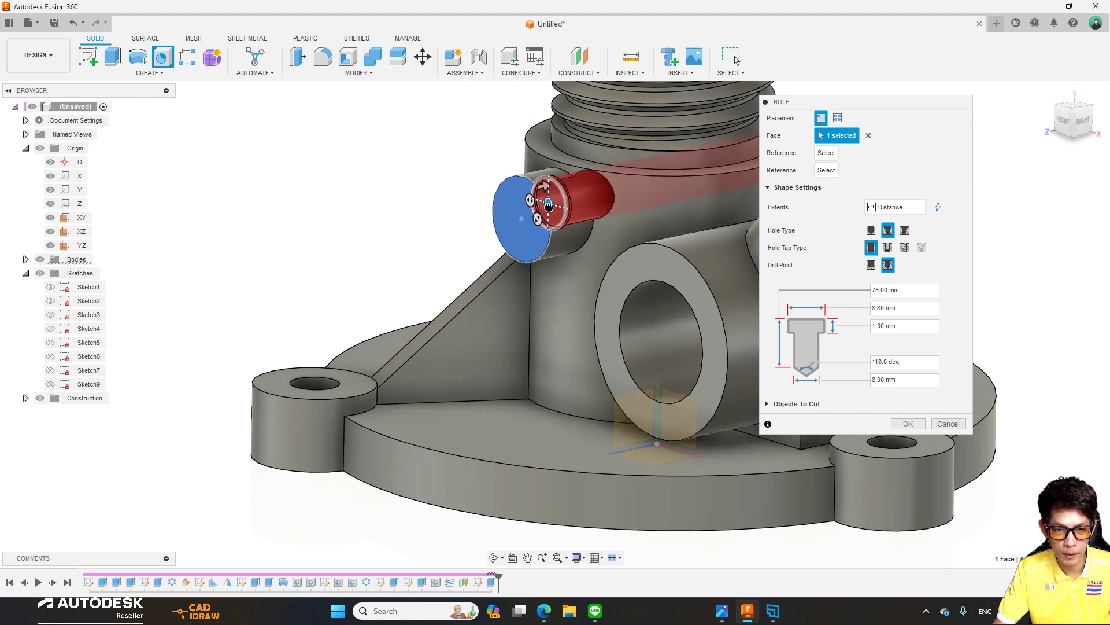
{"action": "scroll", "coordinate": [527, 226], "scroll_direction": "up", "scroll_amount": 2}
{"action": "scroll", "coordinate": [524, 228], "scroll_direction": "up", "scroll_amount": 3}
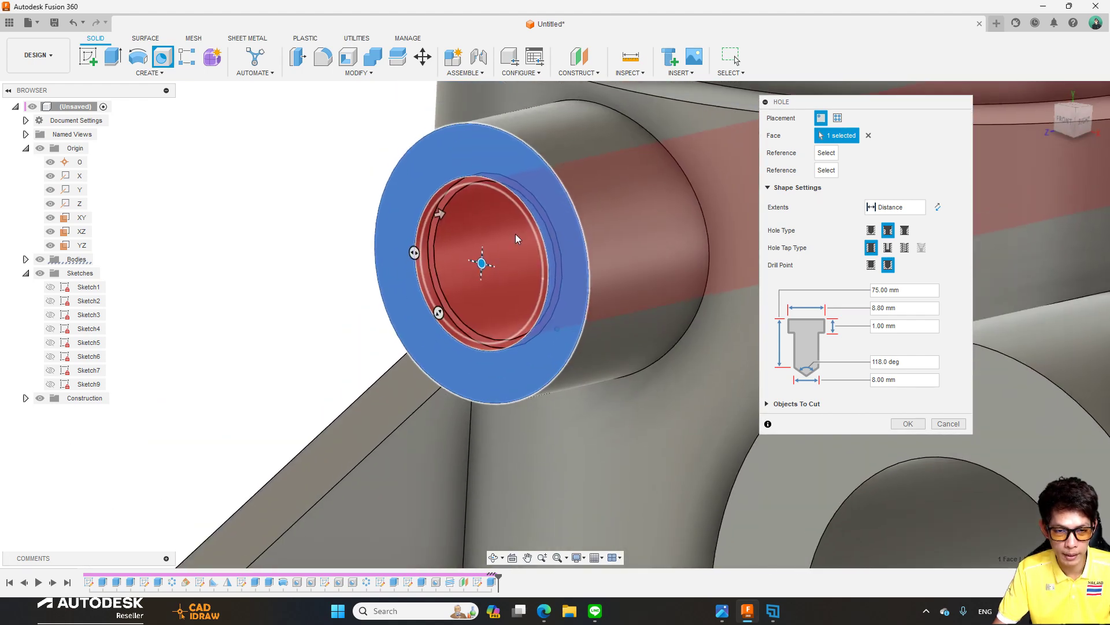
{"action": "middle_click_drag", "start_coordinate": [516, 233], "coordinate": [550, 185]}
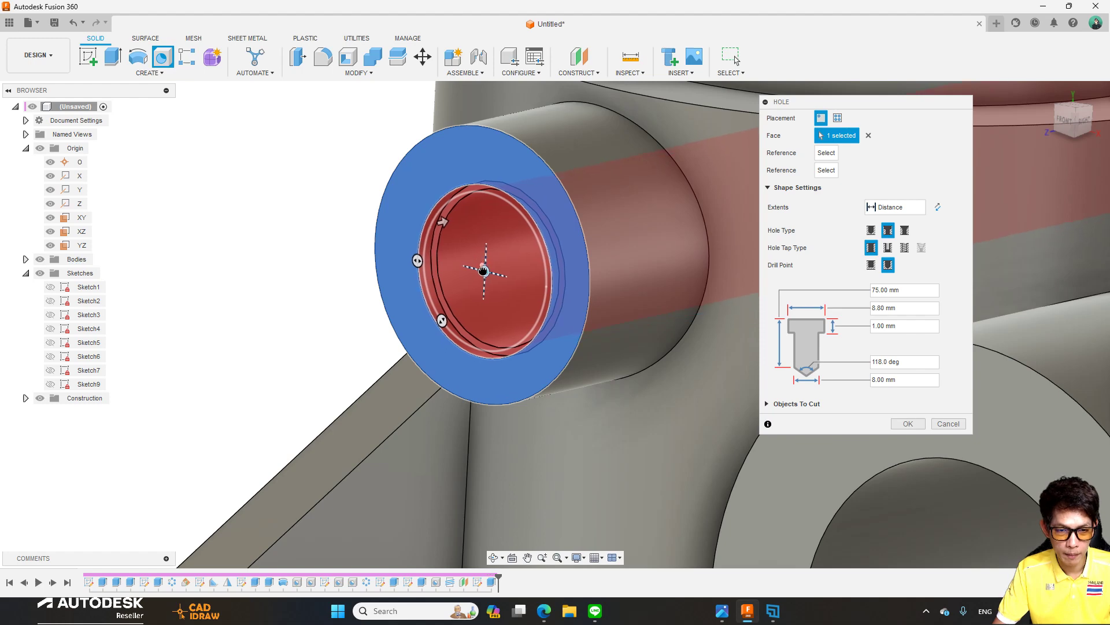
{"action": "scroll", "coordinate": [292, 195], "scroll_direction": "down", "scroll_amount": 2}
{"action": "scroll", "coordinate": [618, 224], "scroll_direction": "down", "scroll_amount": 2}
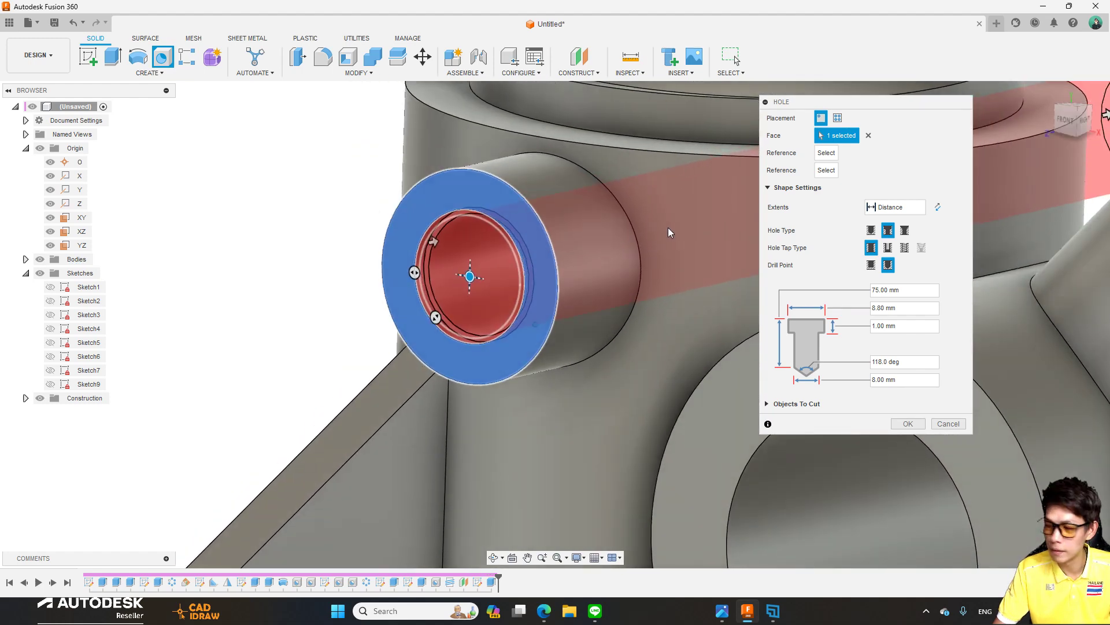
{"action": "scroll", "coordinate": [669, 227], "scroll_direction": "down", "scroll_amount": 2}
{"action": "middle_click_drag", "start_coordinate": [835, 236], "coordinate": [850, 283], "text": "shift"}
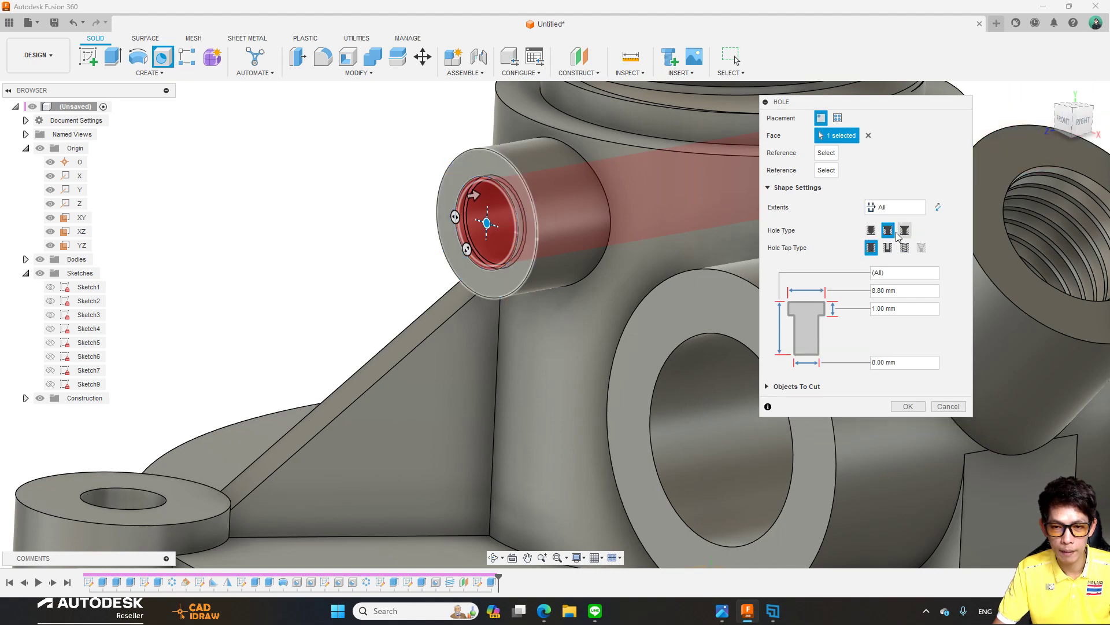
{"action": "middle_click_drag", "start_coordinate": [879, 281], "coordinate": [744, 154], "text": "shift"}
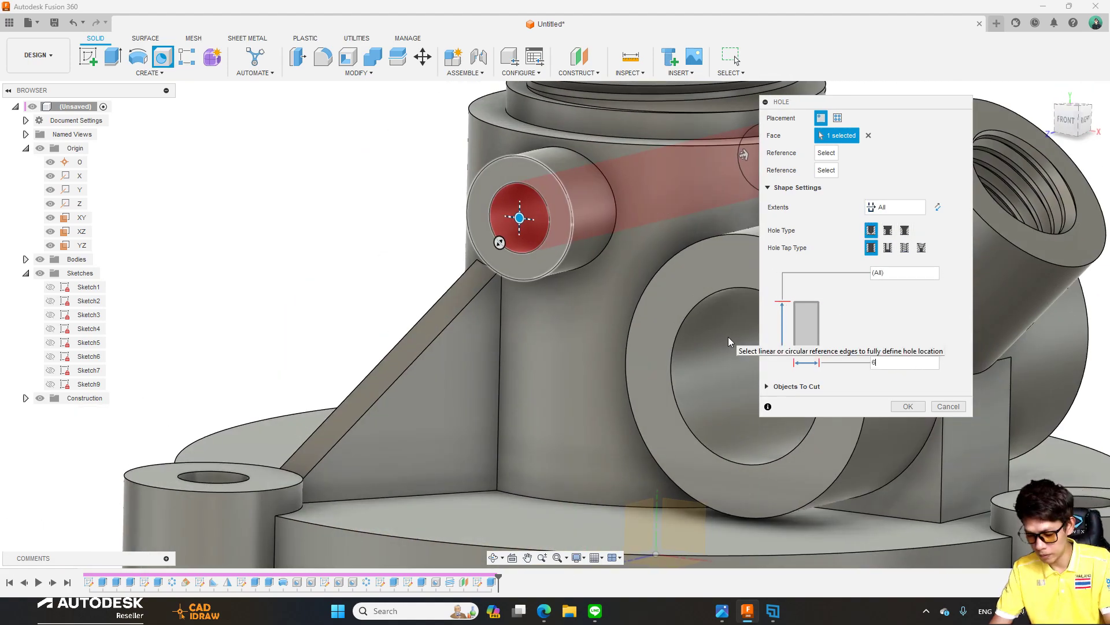
{"action": "type", "text": "6.5"}
{"action": "left_click", "coordinate": [908, 406]}
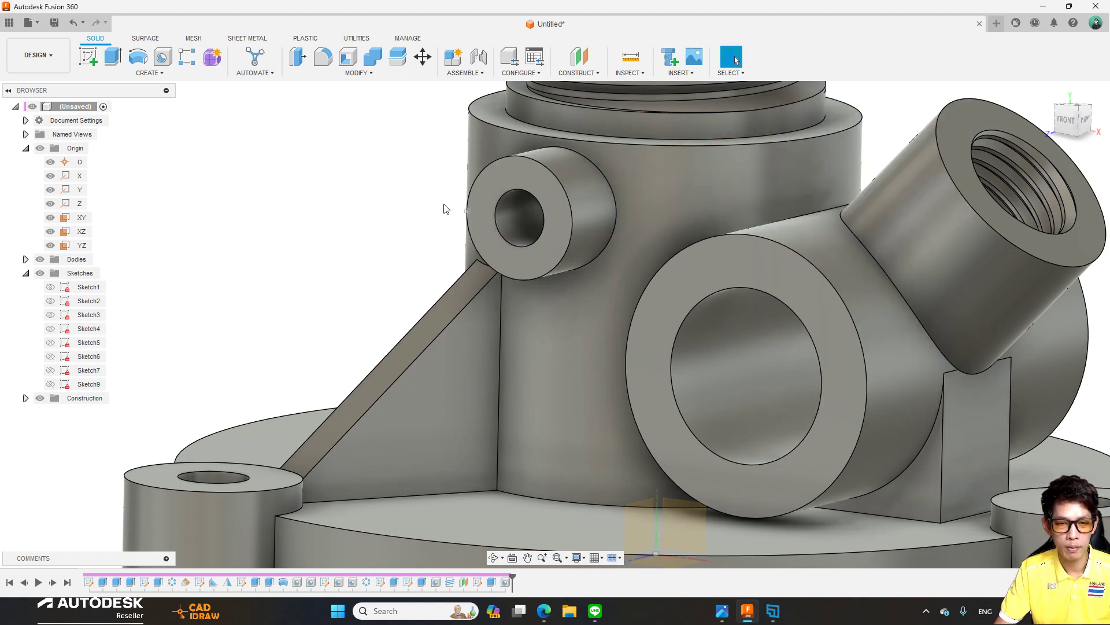
{"action": "scroll", "coordinate": [446, 209], "scroll_direction": "down", "scroll_amount": 5}
{"action": "mouse_move", "coordinate": [476, 211]}
{"action": "middle_mouse_down", "text": "shift"}
{"action": "mouse_move", "coordinate": [869, 186]}
{"action": "mouse_move", "coordinate": [384, 148]}
{"action": "mouse_move", "coordinate": [252, 98]}
{"action": "middle_mouse_up", "text": "shift"}
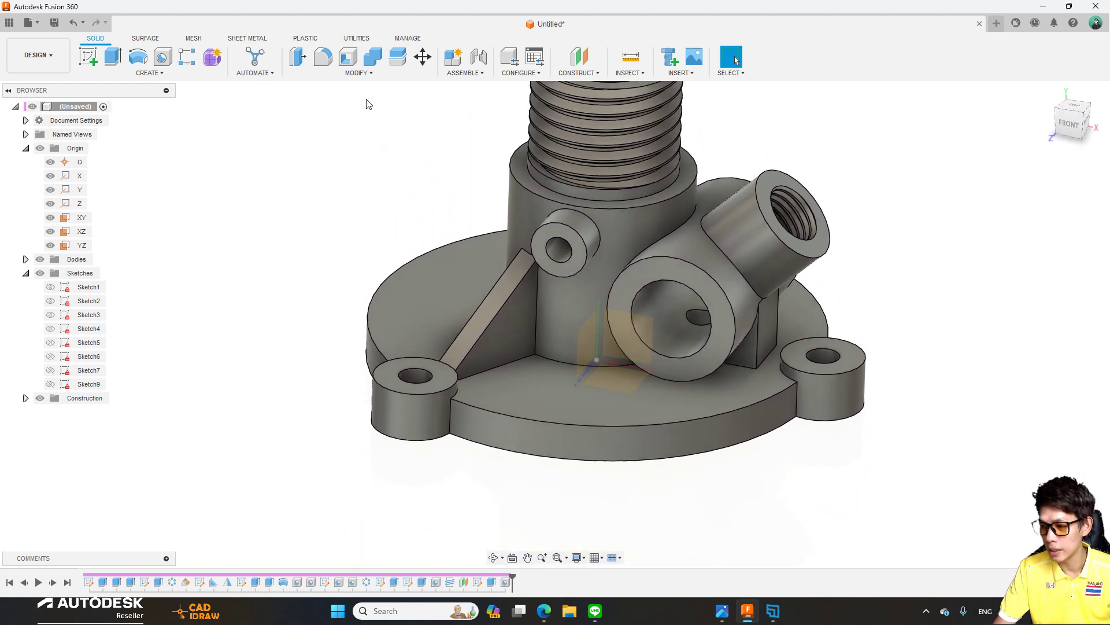
Fillet five rib edges of the housing at 2 mm.
{"action": "scroll", "coordinate": [398, 121], "scroll_direction": "down", "scroll_amount": 3}
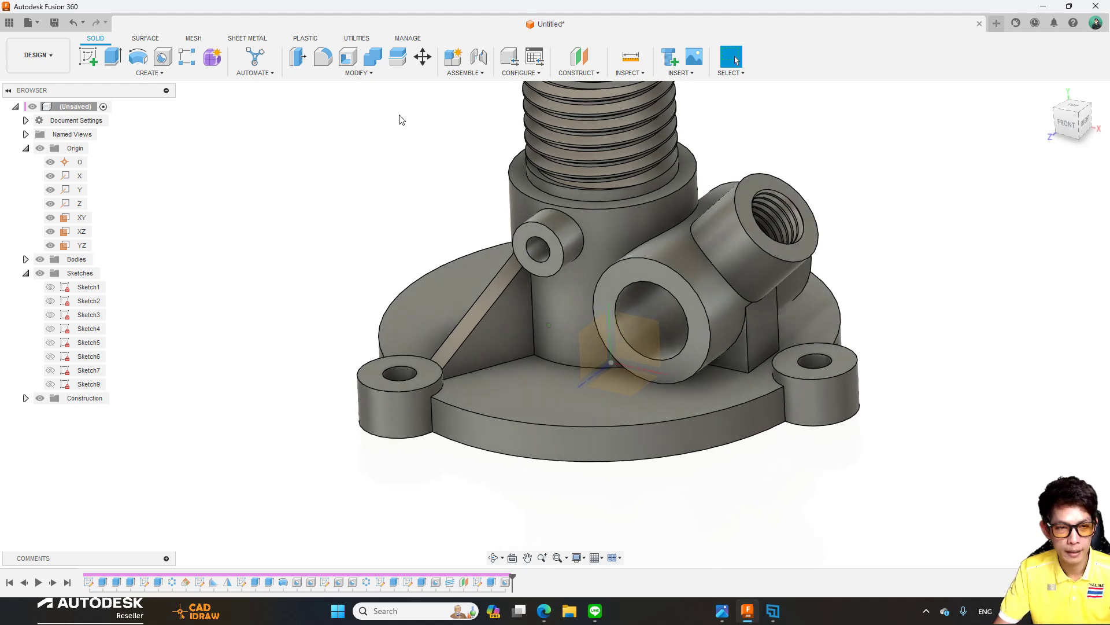
{"action": "left_click", "coordinate": [334, 63]}
{"action": "scroll", "coordinate": [694, 366], "scroll_direction": "up", "scroll_amount": 2}
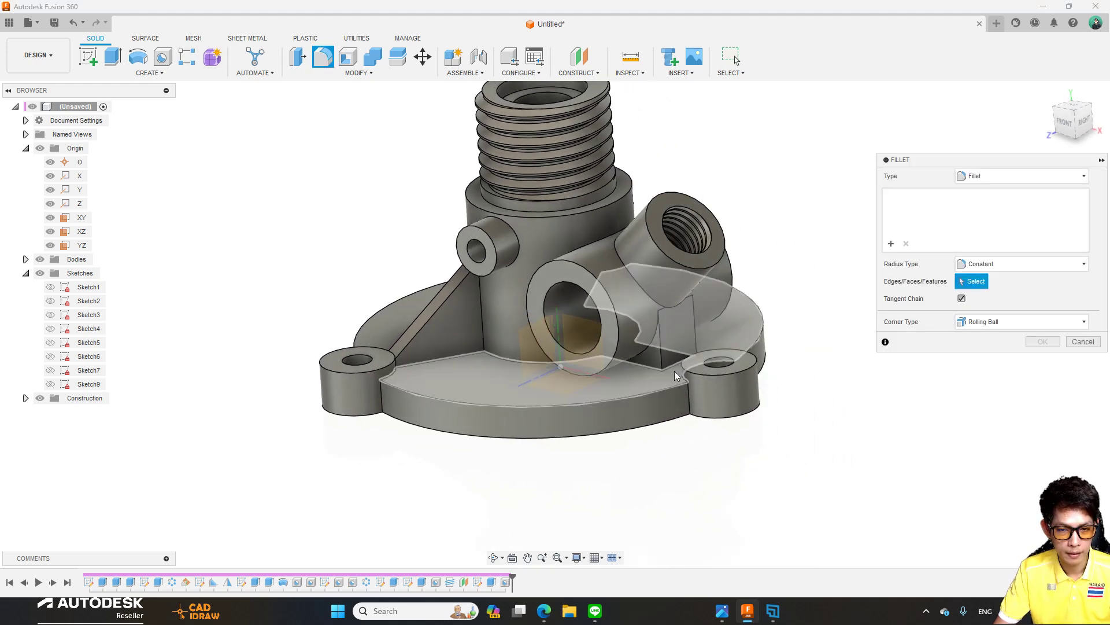
{"action": "left_click", "coordinate": [671, 366]}
{"action": "scroll", "coordinate": [791, 328], "scroll_direction": "up", "scroll_amount": 2}
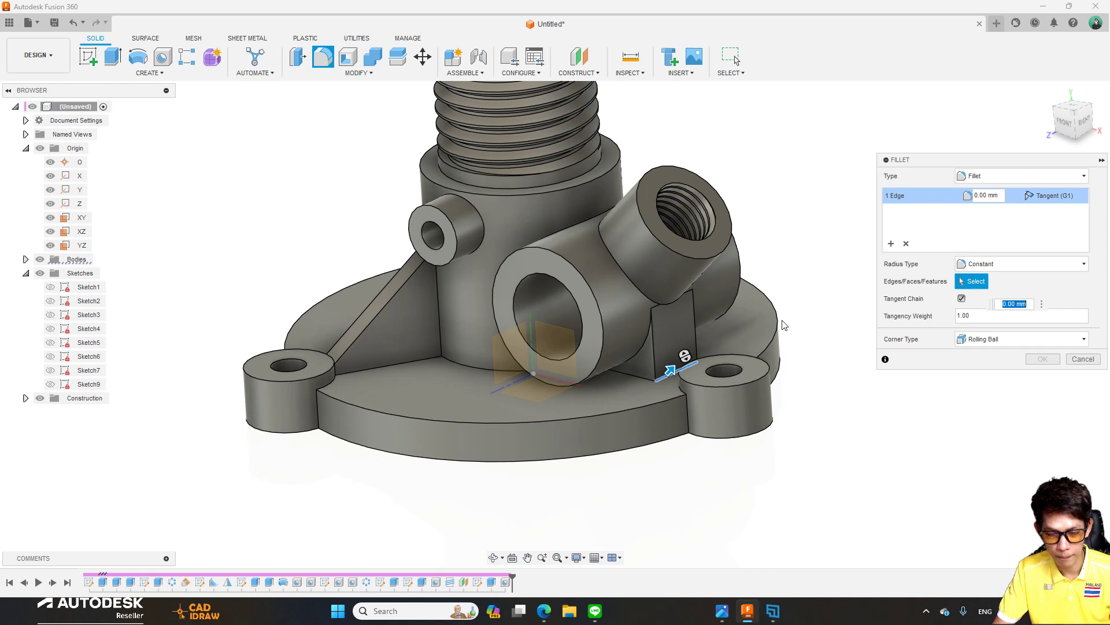
{"action": "middle_click_drag", "start_coordinate": [784, 325], "coordinate": [642, 300], "text": "shift"}
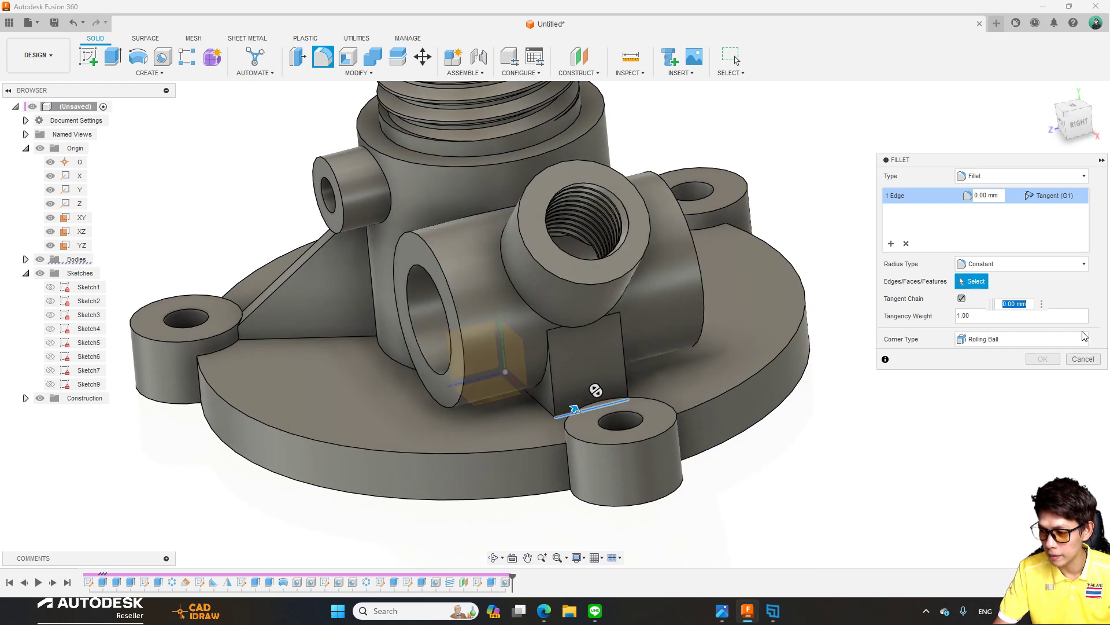
{"action": "mouse_move", "coordinate": [752, 405]}
{"action": "middle_mouse_down", "text": "shift"}
{"action": "mouse_move", "coordinate": [436, 435]}
{"action": "mouse_move", "coordinate": [449, 366]}
{"action": "mouse_move", "coordinate": [432, 356]}
{"action": "mouse_move", "coordinate": [491, 360]}
{"action": "middle_mouse_up", "text": "shift"}
{"action": "left_click", "coordinate": [450, 364]}
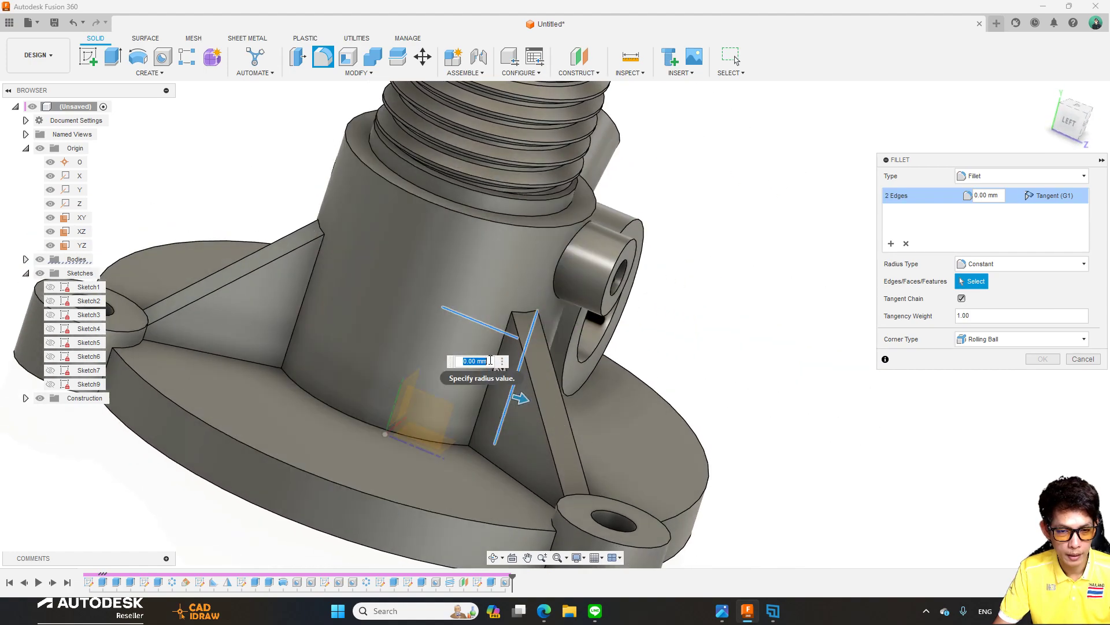
{"action": "left_click", "coordinate": [480, 401]}
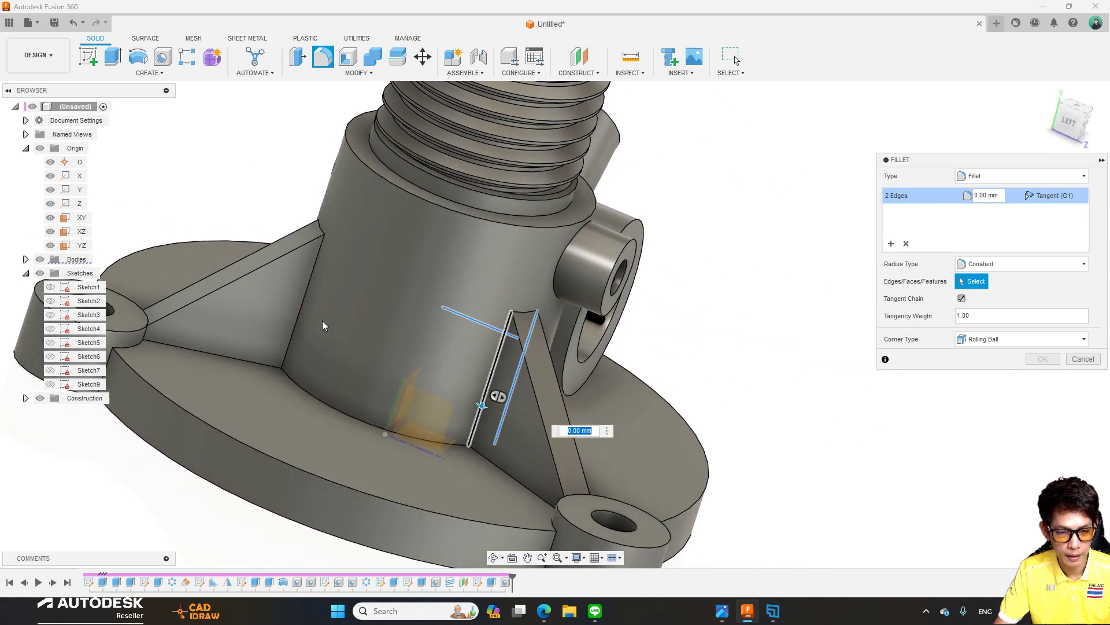
{"action": "left_click", "coordinate": [310, 283]}
{"action": "mouse_move", "coordinate": [310, 284]}
{"action": "middle_mouse_down", "text": "shift"}
{"action": "mouse_move", "coordinate": [447, 392]}
{"action": "mouse_move", "coordinate": [457, 367]}
{"action": "mouse_move", "coordinate": [763, 379]}
{"action": "mouse_move", "coordinate": [894, 334]}
{"action": "mouse_move", "coordinate": [1008, 223]}
{"action": "mouse_move", "coordinate": [846, 288]}
{"action": "mouse_move", "coordinate": [763, 335]}
{"action": "middle_mouse_up", "text": "shift"}
{"action": "left_click", "coordinate": [447, 392]}
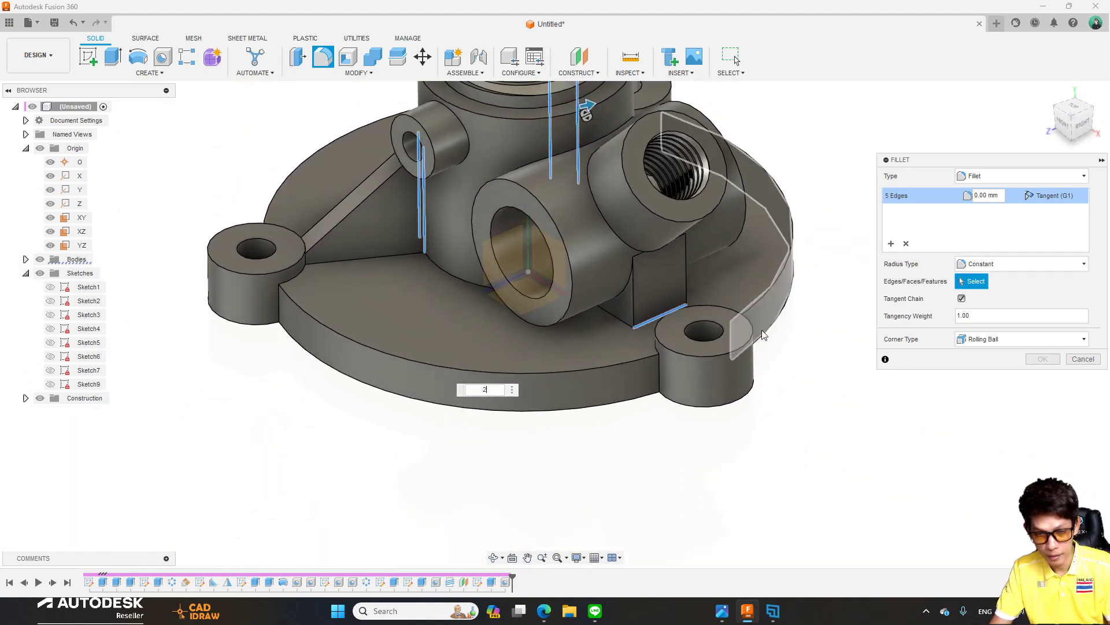
{"action": "mouse_move", "coordinate": [777, 385]}
{"action": "middle_mouse_down", "text": "shift"}
{"action": "mouse_move", "coordinate": [953, 359]}
{"action": "mouse_move", "coordinate": [855, 342]}
{"action": "middle_mouse_up", "text": "shift"}
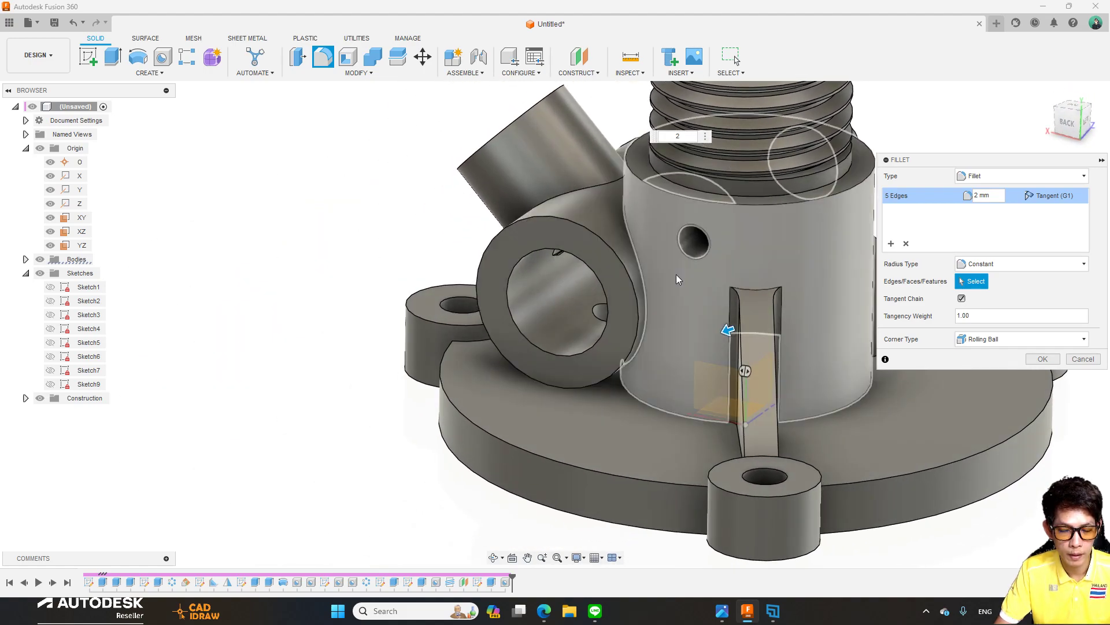
{"action": "middle_click_drag", "start_coordinate": [675, 274], "coordinate": [555, 280]}
{"action": "left_click", "coordinate": [1043, 359]}
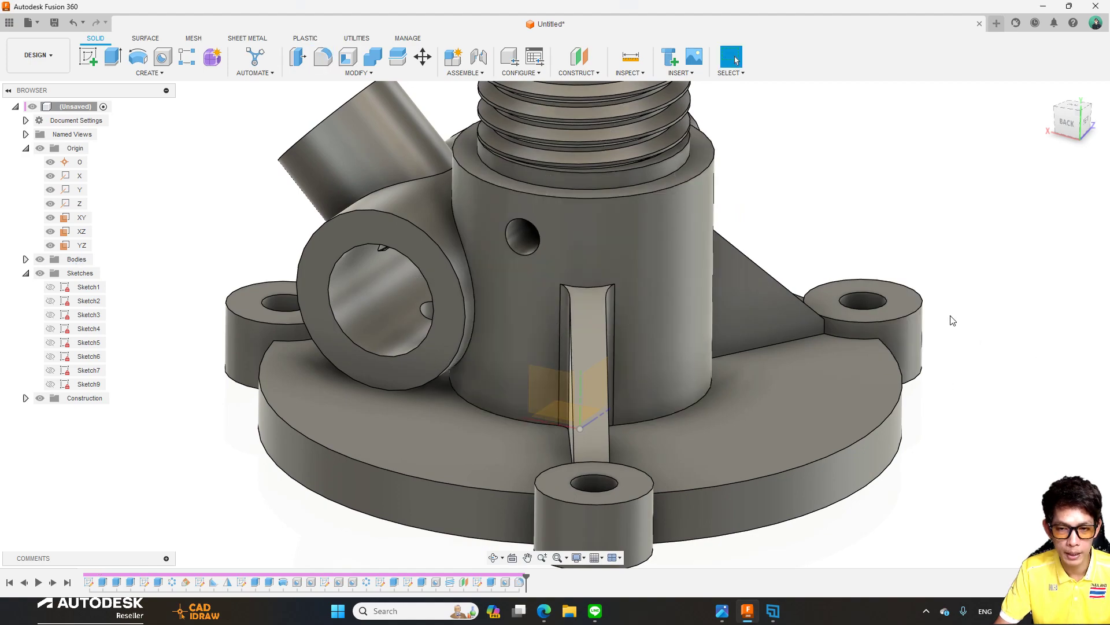
Start a new fillet selecting 13 straight and base edges at 1 mm.
{"action": "mouse_move", "coordinate": [532, 155]}
{"action": "middle_mouse_down", "text": "shift"}
{"action": "mouse_move", "coordinate": [535, 183]}
{"action": "mouse_move", "coordinate": [746, 294]}
{"action": "mouse_move", "coordinate": [638, 318]}
{"action": "middle_mouse_up", "text": "shift"}
{"action": "key", "text": "f"}
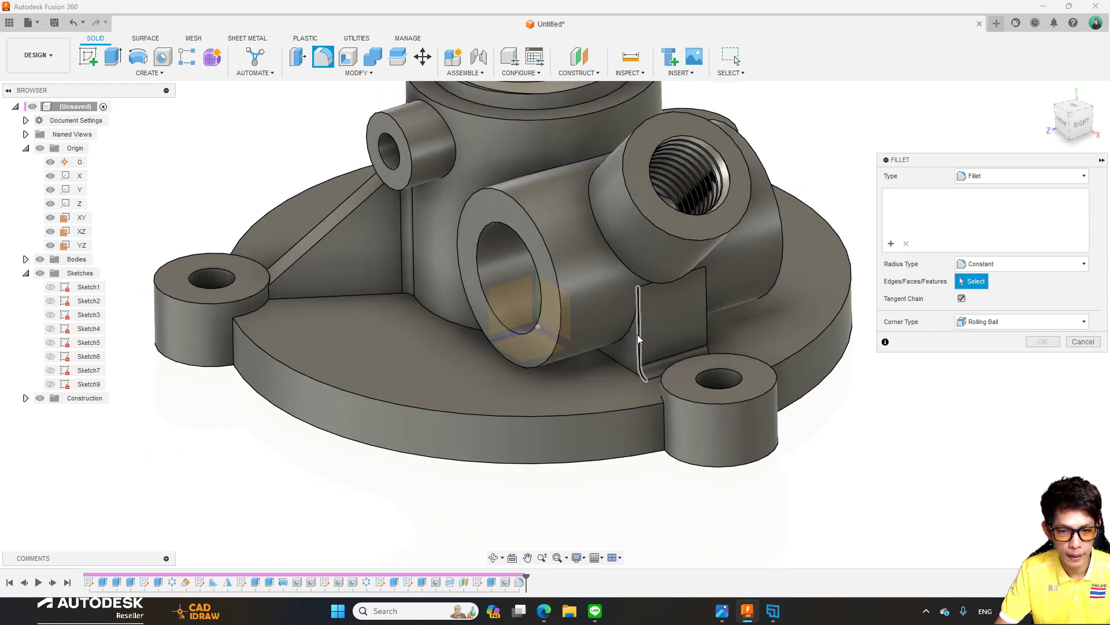
{"action": "left_click", "coordinate": [617, 363]}
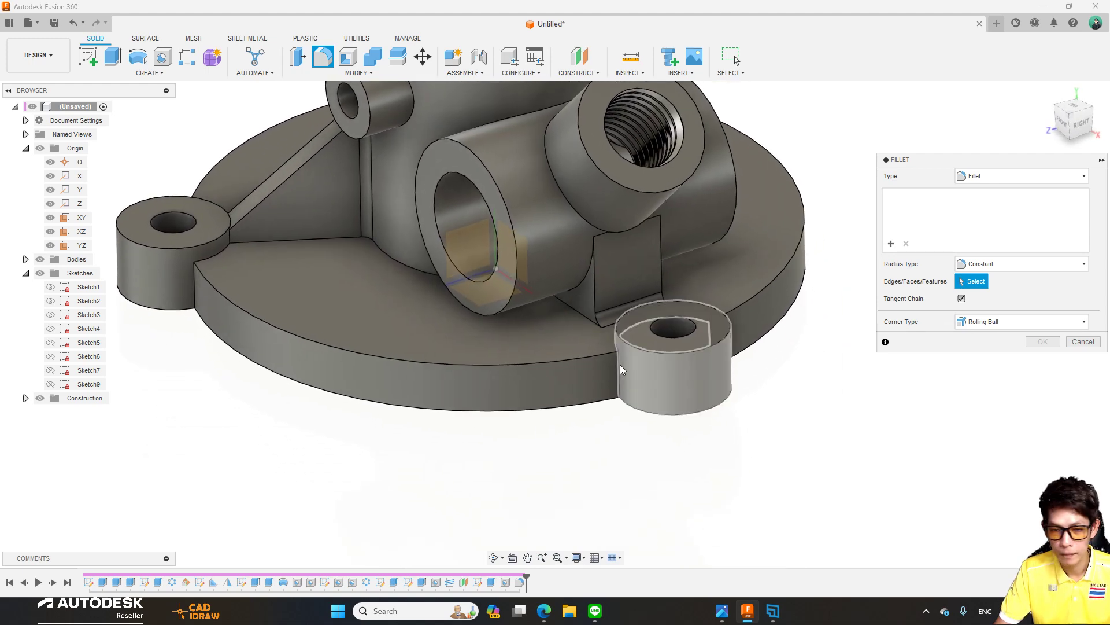
{"action": "mouse_move", "coordinate": [659, 307]}
{"action": "middle_mouse_down", "text": "shift"}
{"action": "mouse_move", "coordinate": [663, 297]}
{"action": "mouse_move", "coordinate": [635, 295]}
{"action": "mouse_move", "coordinate": [676, 248]}
{"action": "middle_mouse_up", "text": "shift"}
{"action": "left_click", "coordinate": [638, 294]}
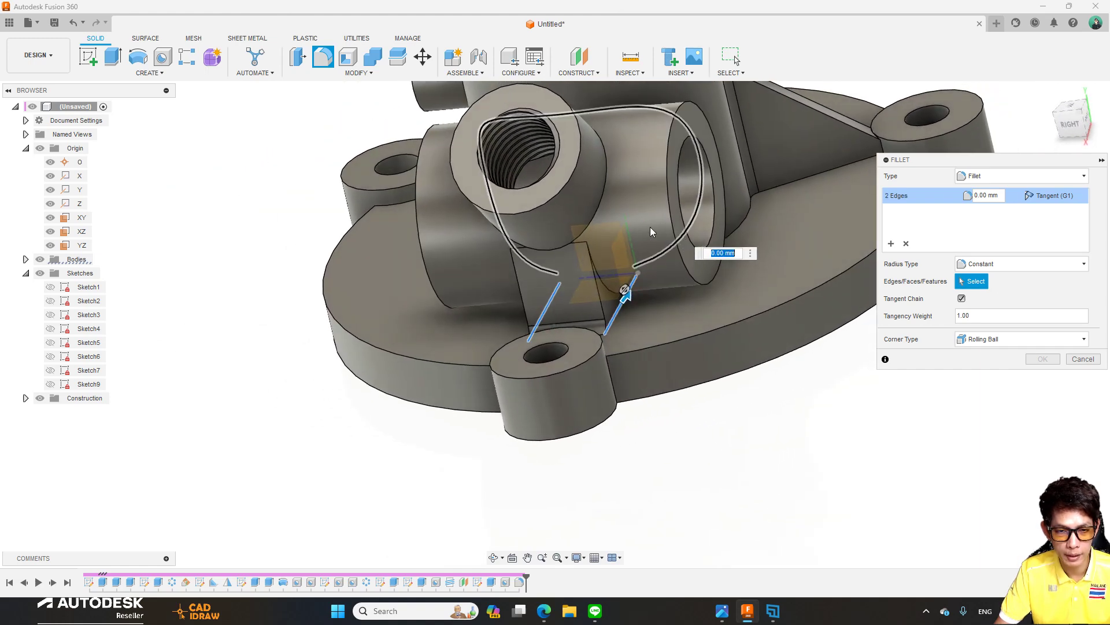
{"action": "mouse_move", "coordinate": [647, 205]}
{"action": "middle_mouse_down", "text": "shift"}
{"action": "mouse_move", "coordinate": [693, 137]}
{"action": "mouse_move", "coordinate": [734, 165]}
{"action": "mouse_move", "coordinate": [557, 290]}
{"action": "mouse_move", "coordinate": [592, 296]}
{"action": "mouse_move", "coordinate": [640, 336]}
{"action": "mouse_move", "coordinate": [657, 305]}
{"action": "mouse_move", "coordinate": [564, 302]}
{"action": "mouse_move", "coordinate": [380, 328]}
{"action": "middle_mouse_up", "text": "shift"}
{"action": "left_click", "coordinate": [547, 327]}
{"action": "left_click", "coordinate": [654, 310]}
{"action": "left_click", "coordinate": [381, 324]}
Add a second fillet edge group of 5 boss edges at 2 mm.
{"action": "mouse_move", "coordinate": [491, 269]}
{"action": "middle_mouse_down", "text": "shift"}
{"action": "mouse_move", "coordinate": [564, 235]}
{"action": "mouse_move", "coordinate": [630, 272]}
{"action": "middle_mouse_up", "text": "shift"}
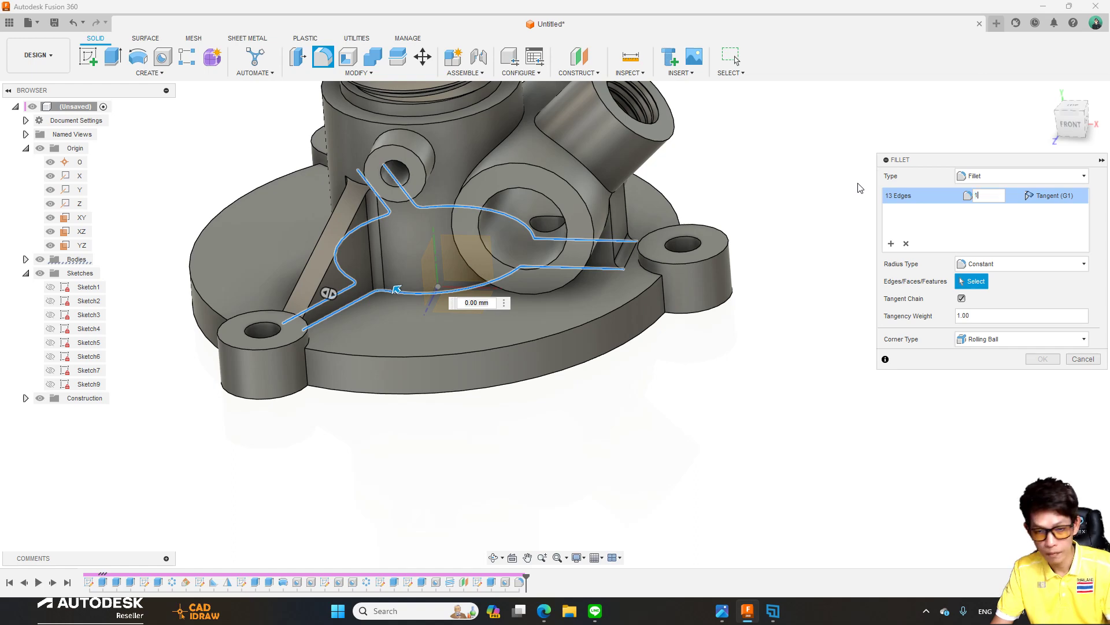
{"action": "mouse_move", "coordinate": [856, 200]}
{"action": "middle_mouse_down", "text": "shift"}
{"action": "mouse_move", "coordinate": [633, 277]}
{"action": "mouse_move", "coordinate": [925, 228]}
{"action": "middle_mouse_up", "text": "shift"}
{"action": "scroll", "coordinate": [632, 276], "scroll_direction": "up", "scroll_amount": 3}
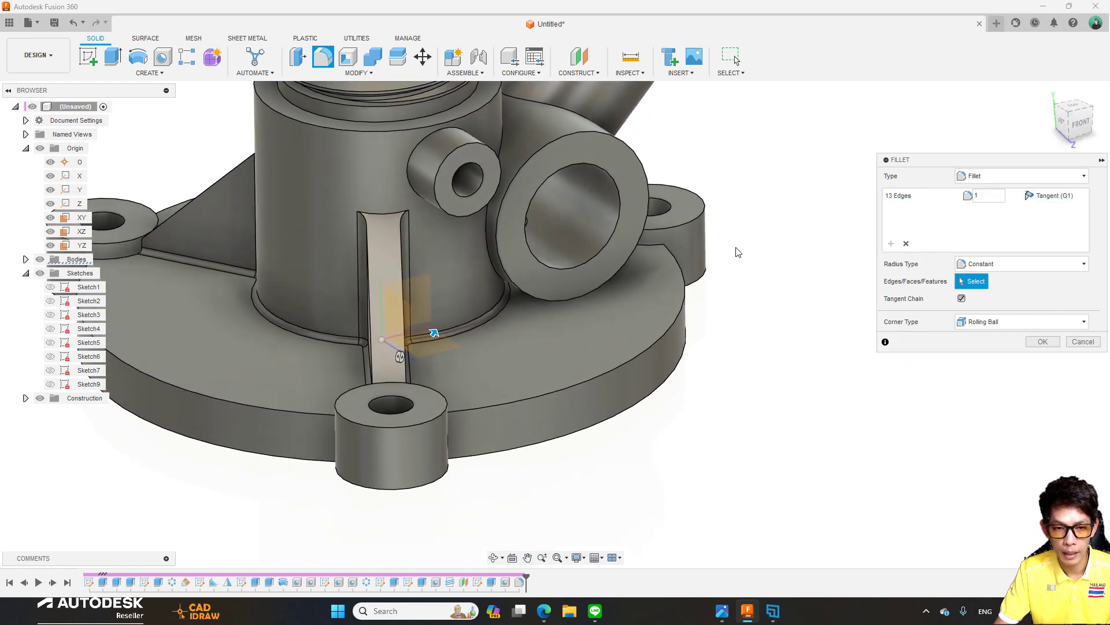
{"action": "mouse_move", "coordinate": [530, 259]}
{"action": "middle_mouse_down", "text": "shift"}
{"action": "mouse_move", "coordinate": [575, 249]}
{"action": "mouse_move", "coordinate": [429, 200]}
{"action": "middle_mouse_up", "text": "shift"}
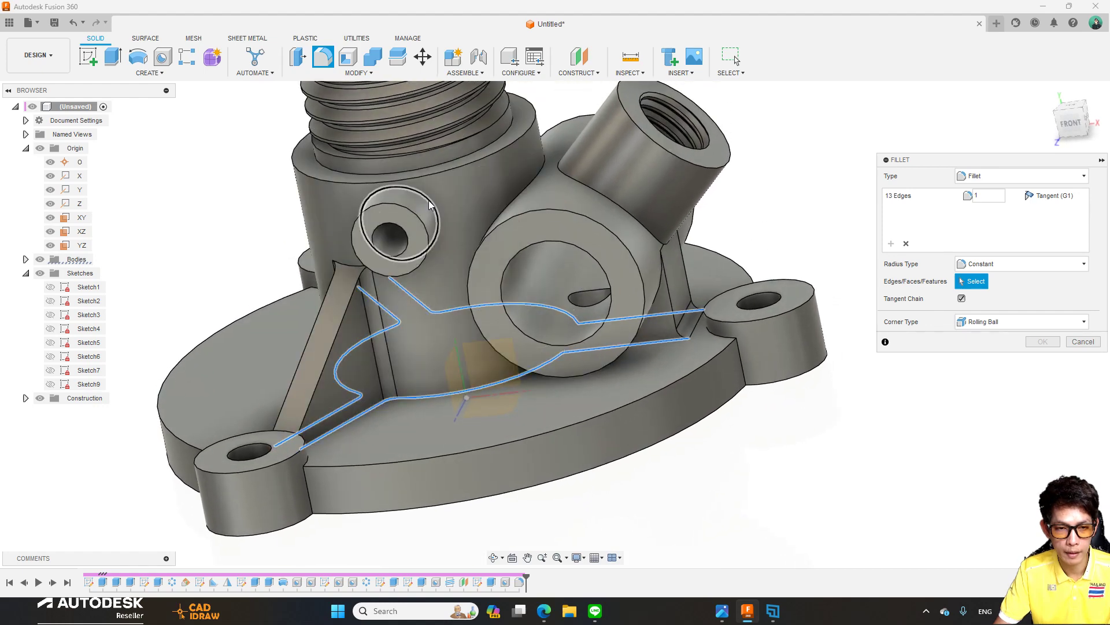
{"action": "left_click", "coordinate": [585, 181]}
{"action": "type", "text": "2"}
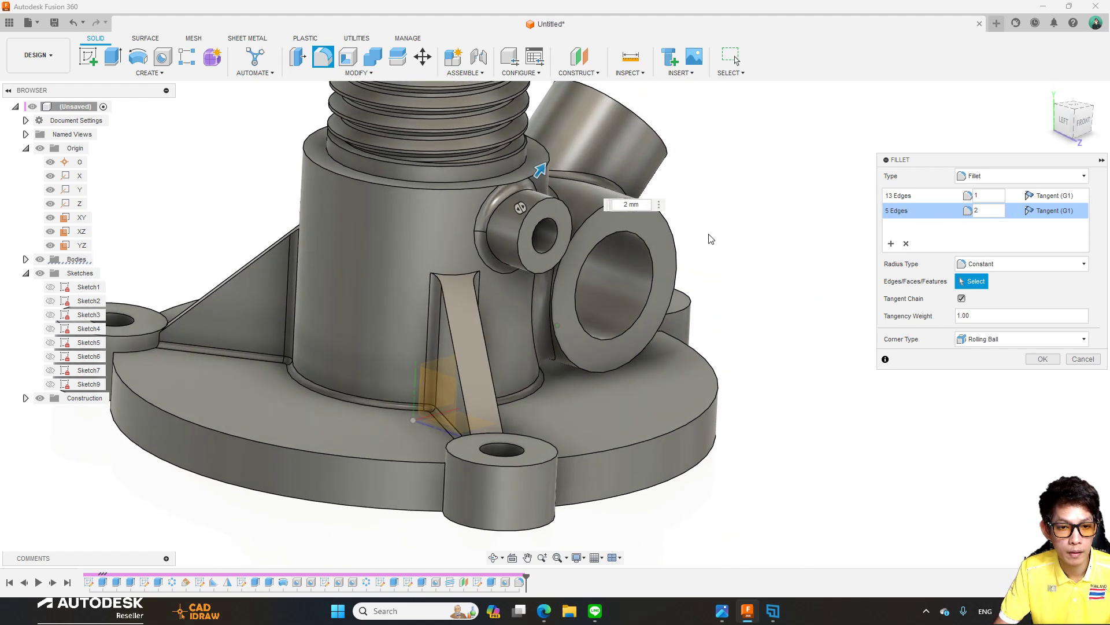
{"action": "middle_click_drag", "start_coordinate": [722, 260], "coordinate": [561, 328], "text": "shift"}
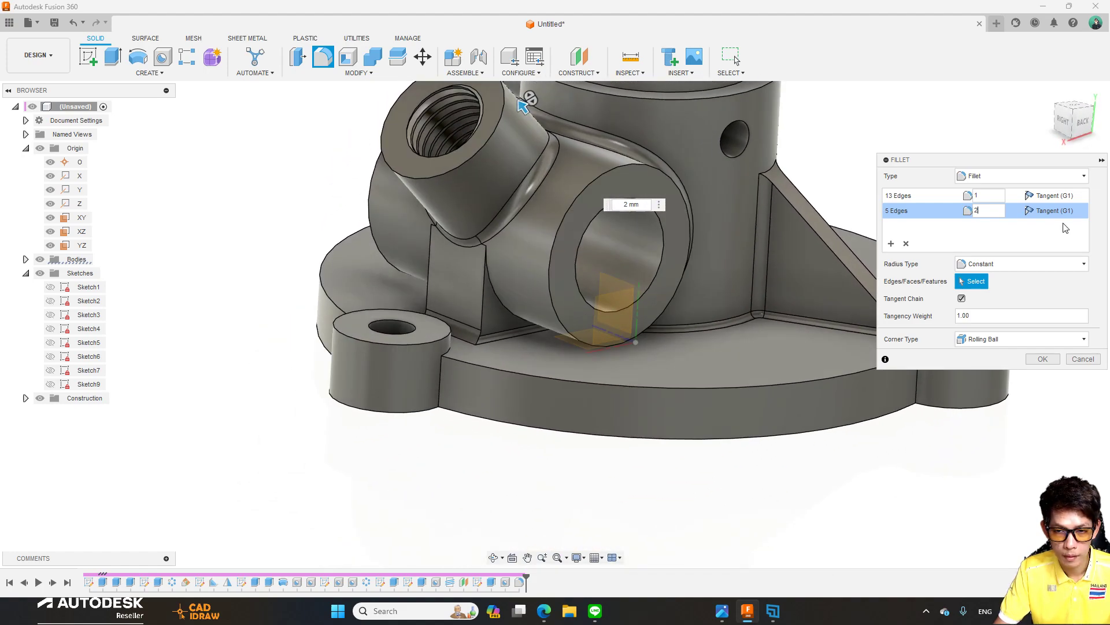
{"action": "left_click", "coordinate": [892, 245]}
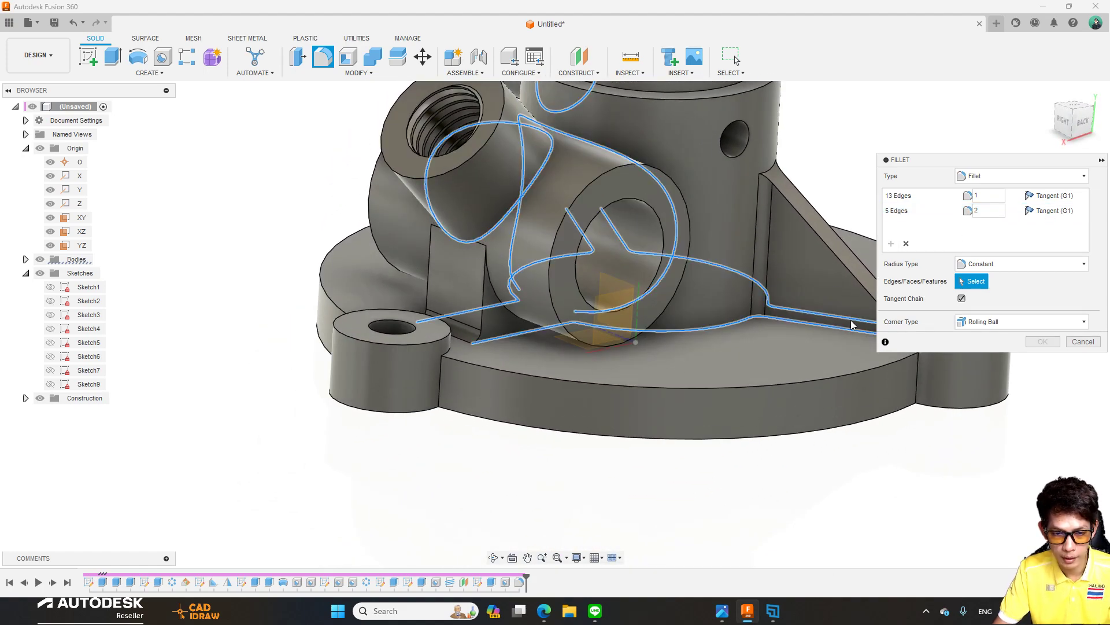
Add a third fillet group of six flange and mounting-boss edges at 5 mm.
{"action": "left_click", "coordinate": [441, 377]}
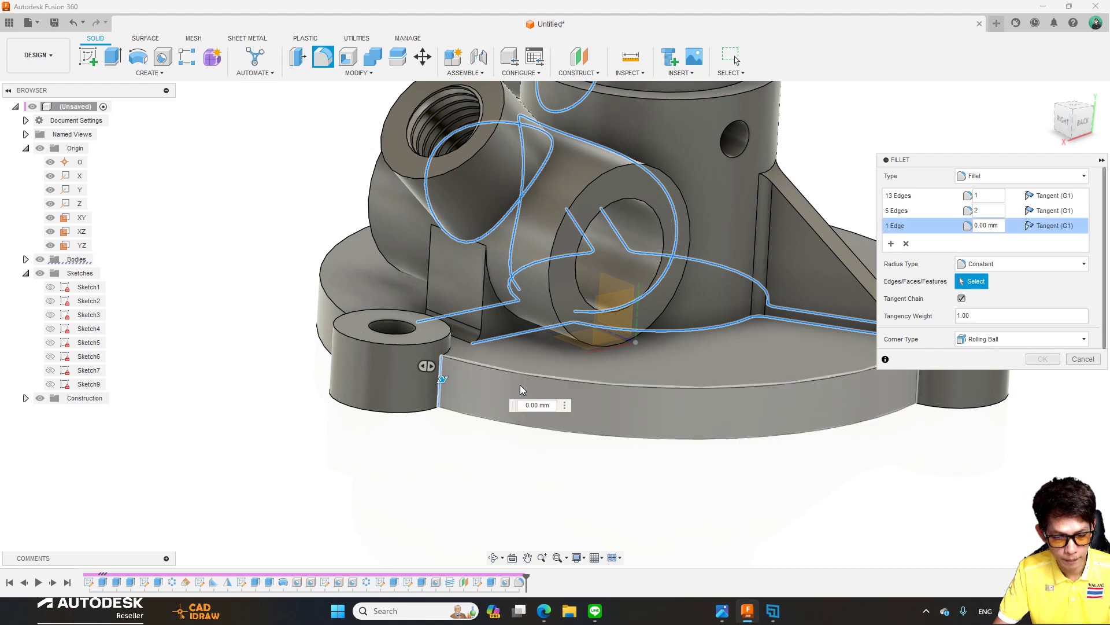
{"action": "mouse_move", "coordinate": [441, 377]}
{"action": "middle_mouse_down", "text": "shift"}
{"action": "mouse_move", "coordinate": [488, 384]}
{"action": "mouse_move", "coordinate": [449, 387]}
{"action": "mouse_move", "coordinate": [323, 334]}
{"action": "middle_mouse_up", "text": "shift"}
{"action": "left_click", "coordinate": [453, 380]}
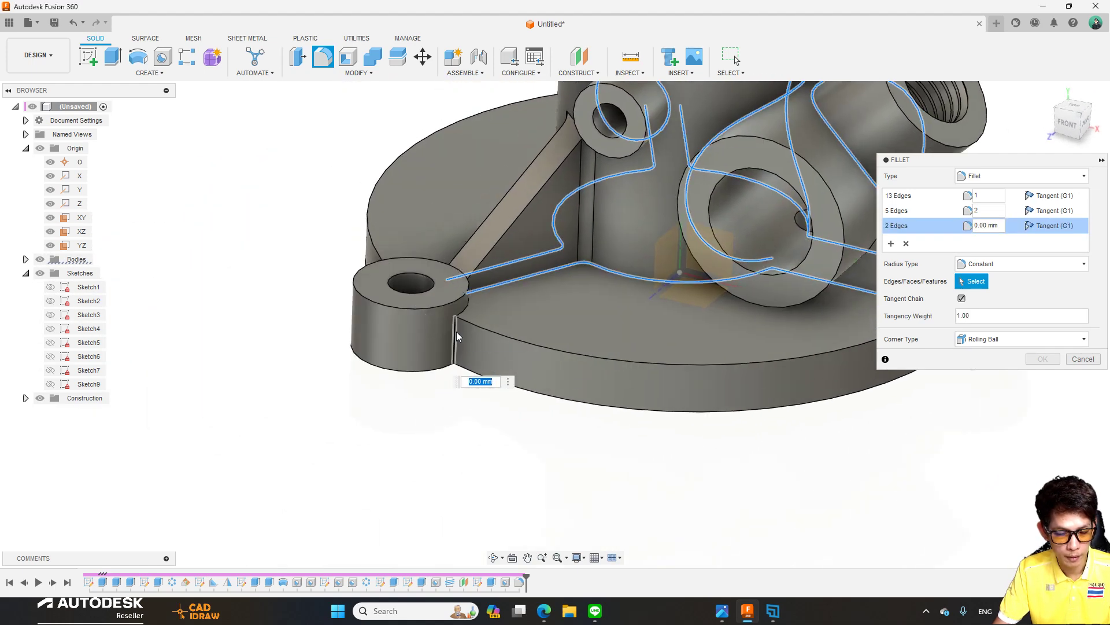
{"action": "left_click", "coordinate": [456, 331]}
{"action": "mouse_move", "coordinate": [457, 331]}
{"action": "middle_mouse_down", "text": "shift"}
{"action": "mouse_move", "coordinate": [494, 353]}
{"action": "mouse_move", "coordinate": [249, 241]}
{"action": "mouse_move", "coordinate": [299, 218]}
{"action": "mouse_move", "coordinate": [399, 279]}
{"action": "mouse_move", "coordinate": [403, 304]}
{"action": "middle_mouse_up", "text": "shift"}
{"action": "left_click", "coordinate": [473, 358]}
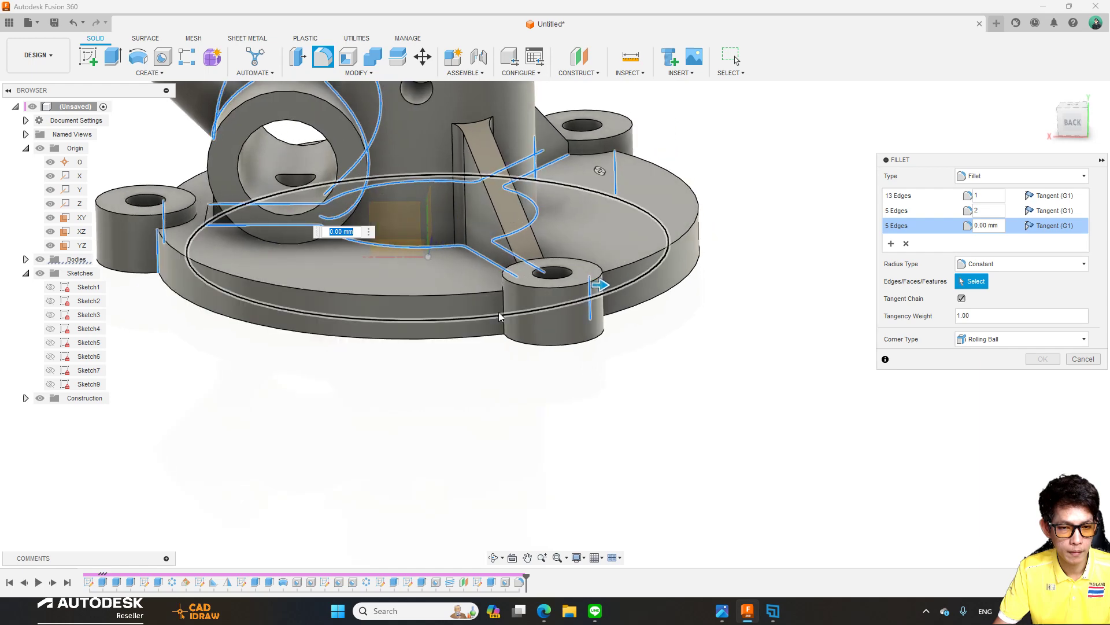
{"action": "left_click", "coordinate": [501, 307]}
{"action": "middle_click_drag", "start_coordinate": [501, 307], "coordinate": [564, 310], "text": "shift"}
{"action": "type", "text": "5"}
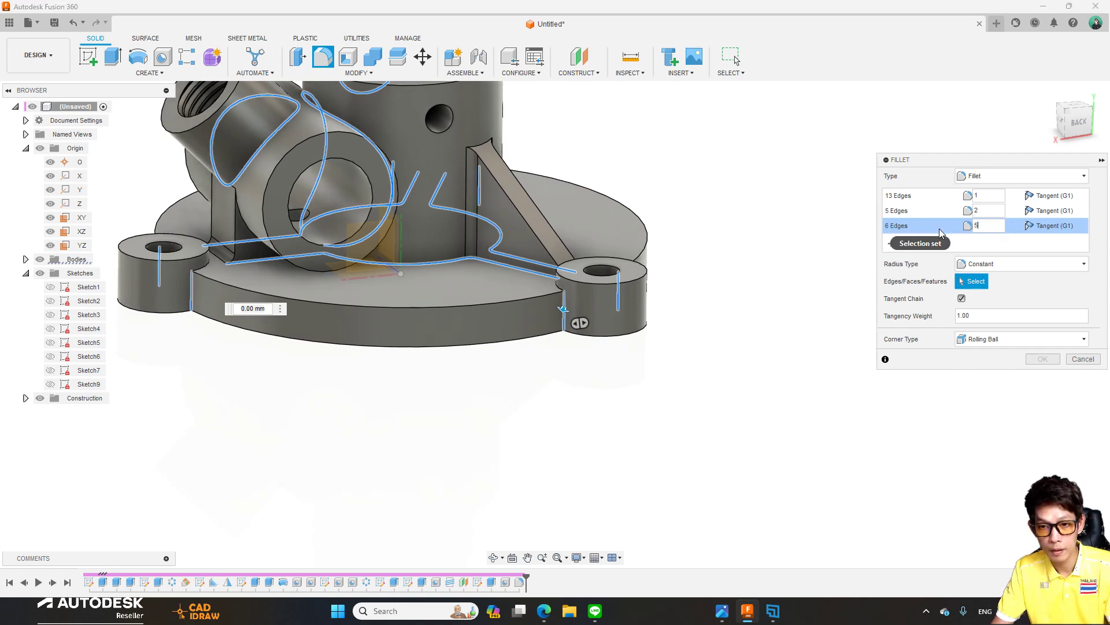
{"action": "middle_click_drag", "start_coordinate": [625, 320], "coordinate": [1007, 378], "text": "shift"}
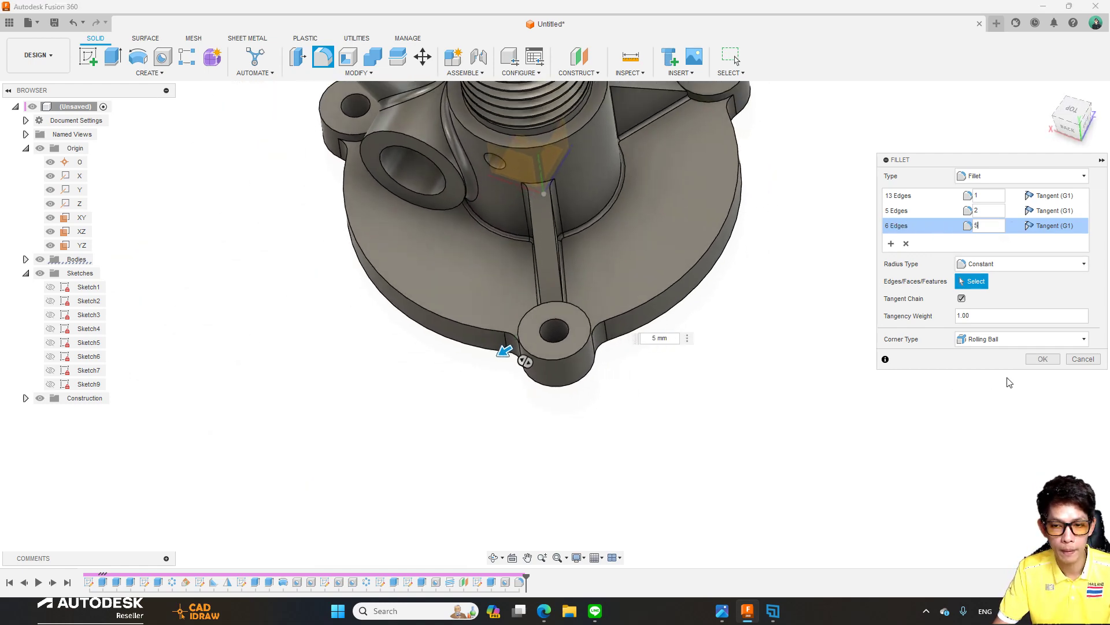
Apply all three fillet groups (1 mm, 2 mm, 5 mm) to the housing.
{"action": "key", "text": "Return"}
{"action": "mouse_move", "coordinate": [907, 328]}
{"action": "middle_mouse_down", "text": "shift"}
{"action": "mouse_move", "coordinate": [851, 312]}
{"action": "mouse_move", "coordinate": [744, 318]}
{"action": "mouse_move", "coordinate": [779, 318]}
{"action": "mouse_move", "coordinate": [459, 268]}
{"action": "mouse_move", "coordinate": [746, 374]}
{"action": "mouse_move", "coordinate": [698, 280]}
{"action": "mouse_move", "coordinate": [625, 221]}
{"action": "middle_mouse_up", "text": "shift"}
{"action": "scroll", "coordinate": [805, 310], "scroll_direction": "up", "scroll_amount": 5}
{"action": "scroll", "coordinate": [461, 268], "scroll_direction": "up", "scroll_amount": 3}
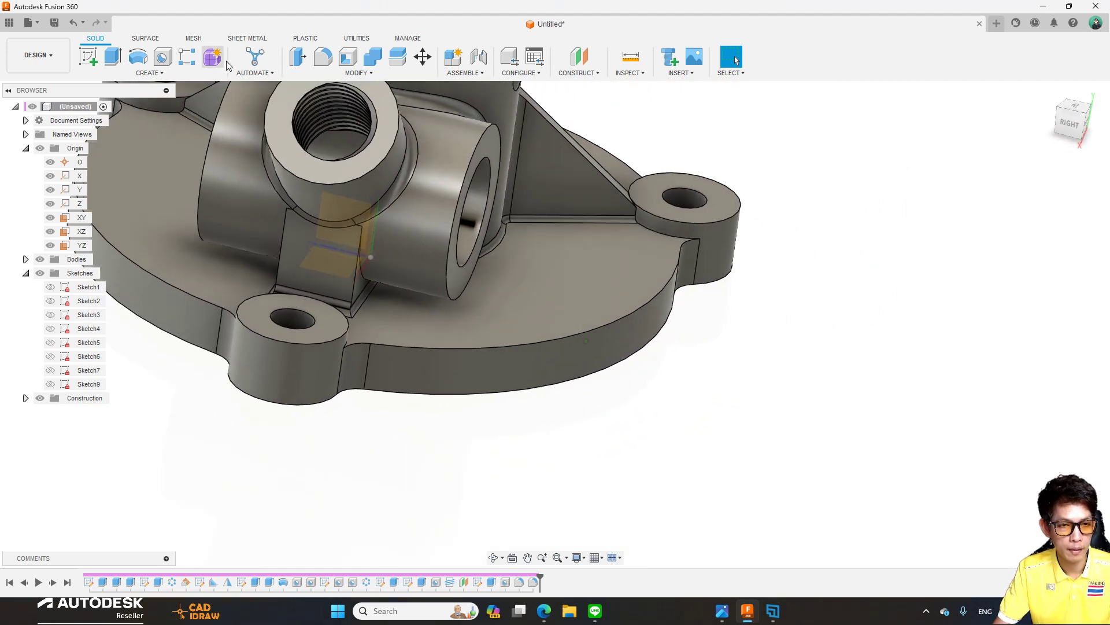
Apply a 1 mm fillet to 13 boss top and flange edges around the mounting bosses.
{"action": "left_click", "coordinate": [323, 56]}
{"action": "left_click", "coordinate": [668, 234]}
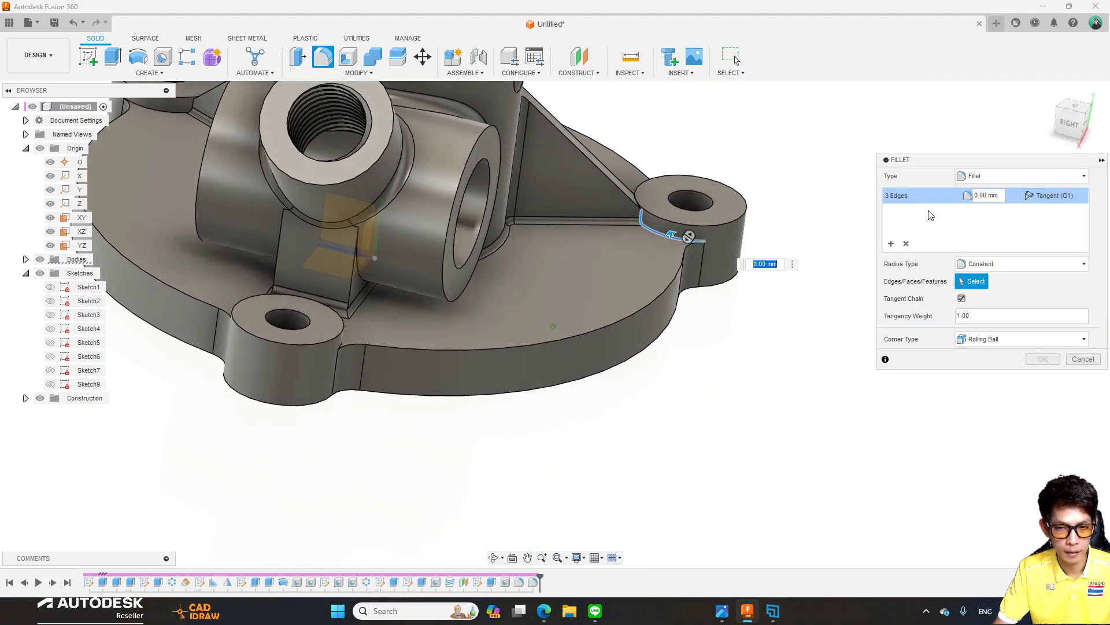
{"action": "mouse_move", "coordinate": [669, 234]}
{"action": "middle_mouse_down", "text": "shift"}
{"action": "mouse_move", "coordinate": [686, 225]}
{"action": "mouse_move", "coordinate": [520, 320]}
{"action": "mouse_move", "coordinate": [564, 334]}
{"action": "mouse_move", "coordinate": [621, 253]}
{"action": "mouse_move", "coordinate": [544, 283]}
{"action": "mouse_move", "coordinate": [442, 266]}
{"action": "mouse_move", "coordinate": [540, 268]}
{"action": "mouse_move", "coordinate": [379, 305]}
{"action": "mouse_move", "coordinate": [436, 290]}
{"action": "mouse_move", "coordinate": [417, 236]}
{"action": "mouse_move", "coordinate": [300, 288]}
{"action": "mouse_move", "coordinate": [366, 265]}
{"action": "mouse_move", "coordinate": [495, 342]}
{"action": "mouse_move", "coordinate": [646, 390]}
{"action": "middle_mouse_up", "text": "shift"}
{"action": "left_click", "coordinate": [621, 252]}
{"action": "left_click", "coordinate": [422, 241]}
{"action": "left_click", "coordinate": [300, 288]}
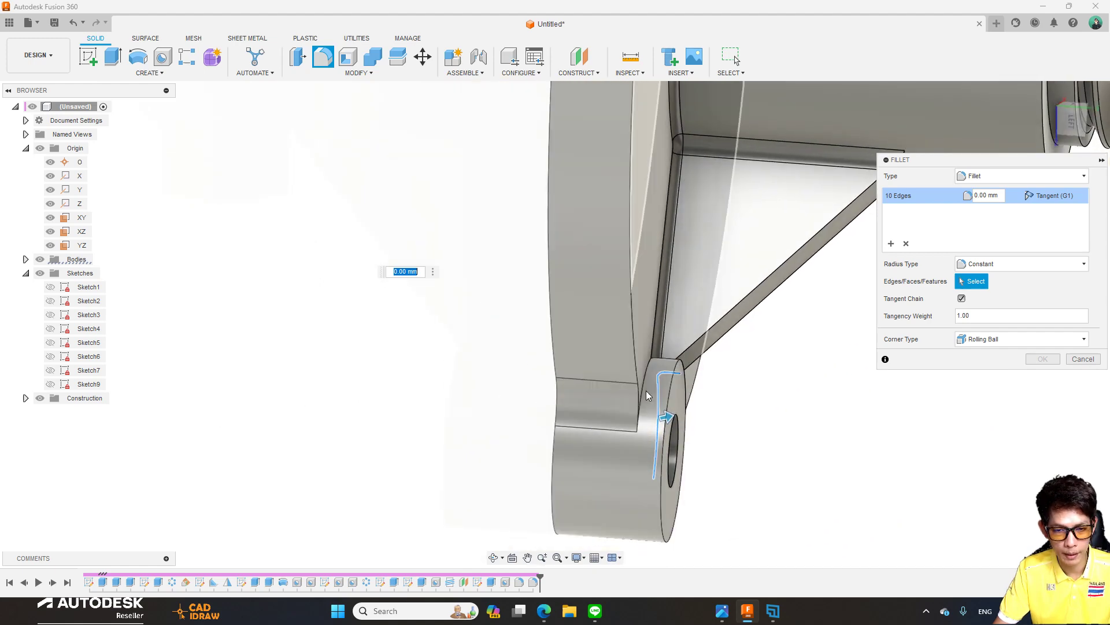
{"action": "left_click", "coordinate": [646, 387]}
{"action": "middle_click_drag", "start_coordinate": [959, 277], "coordinate": [977, 313], "text": "shift"}
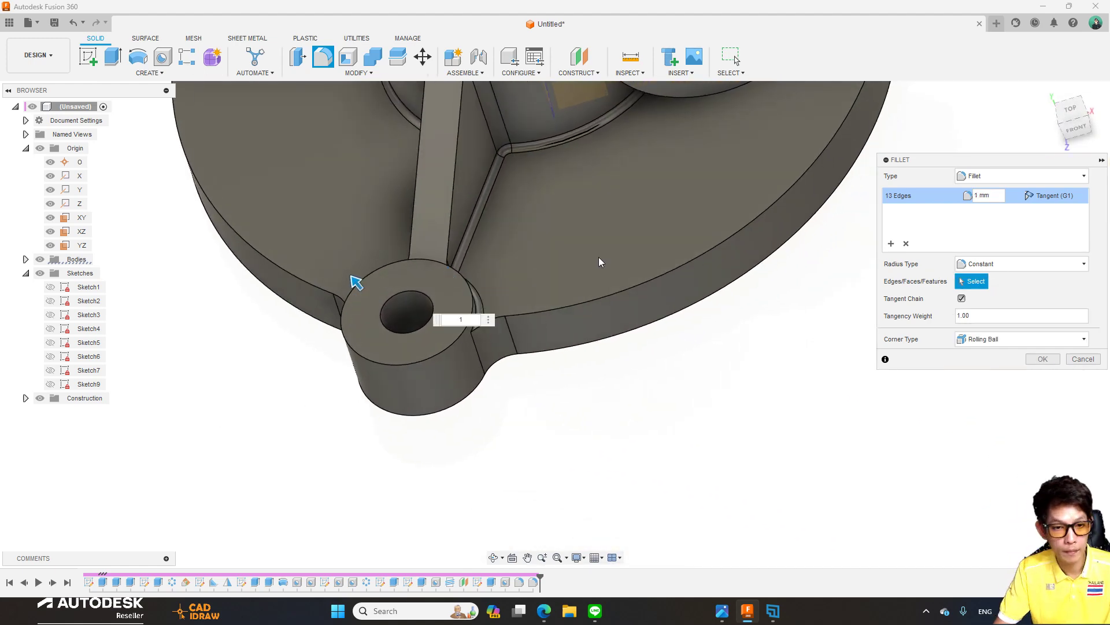
{"action": "scroll", "coordinate": [1025, 369], "scroll_direction": "down", "scroll_amount": 3}
{"action": "left_click", "coordinate": [1041, 358]}
{"action": "mouse_move", "coordinate": [917, 404]}
{"action": "middle_mouse_down", "text": "shift"}
{"action": "mouse_move", "coordinate": [949, 379]}
{"action": "mouse_move", "coordinate": [679, 300]}
{"action": "mouse_move", "coordinate": [569, 292]}
{"action": "middle_mouse_up", "text": "shift"}
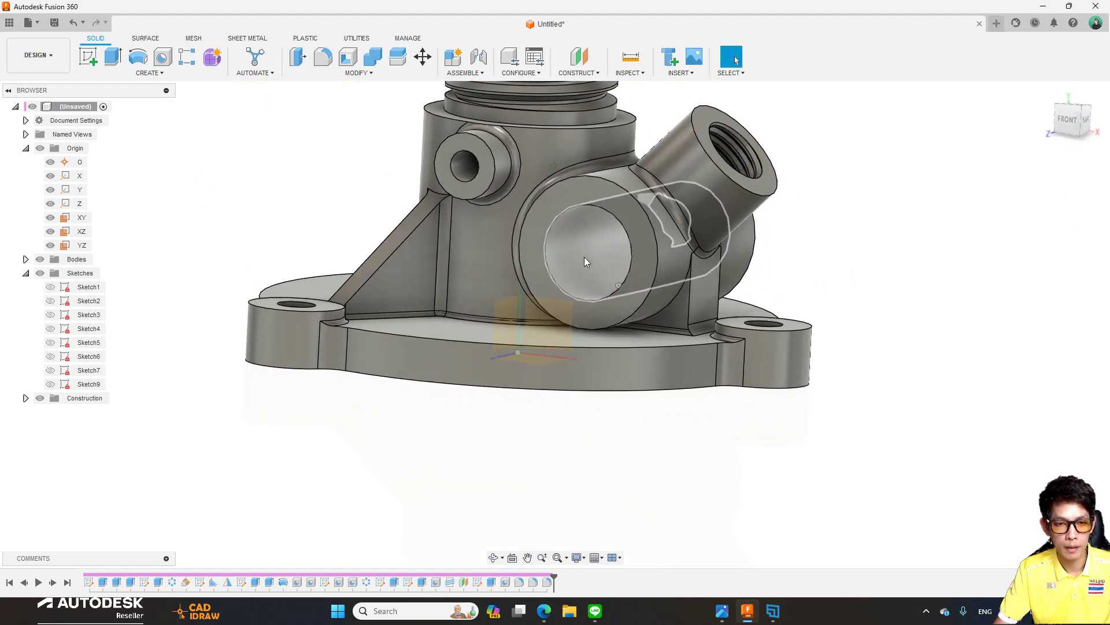
Start a chamfer on the small boss rim, the large hole edge and the small side-hole rim.
{"action": "scroll", "coordinate": [505, 251], "scroll_direction": "up", "scroll_amount": 3}
{"action": "scroll", "coordinate": [397, 269], "scroll_direction": "down", "scroll_amount": 3}
{"action": "scroll", "coordinate": [252, 167], "scroll_direction": "up", "scroll_amount": 5}
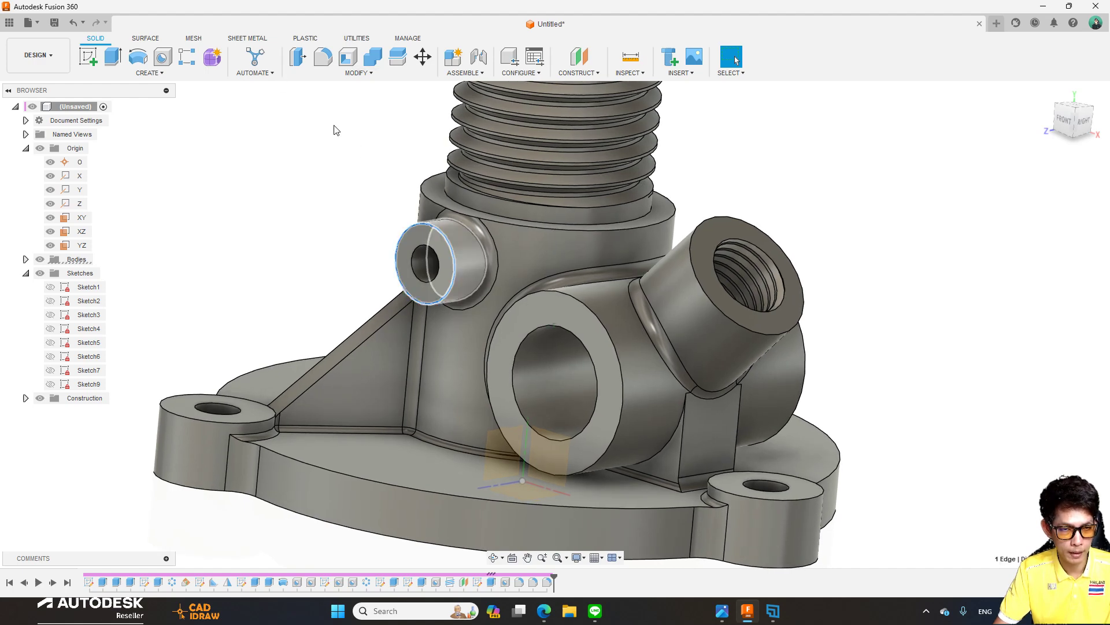
{"action": "scroll", "coordinate": [324, 121], "scroll_direction": "up", "scroll_amount": 1}
{"action": "scroll", "coordinate": [284, 92], "scroll_direction": "up", "scroll_amount": 1}
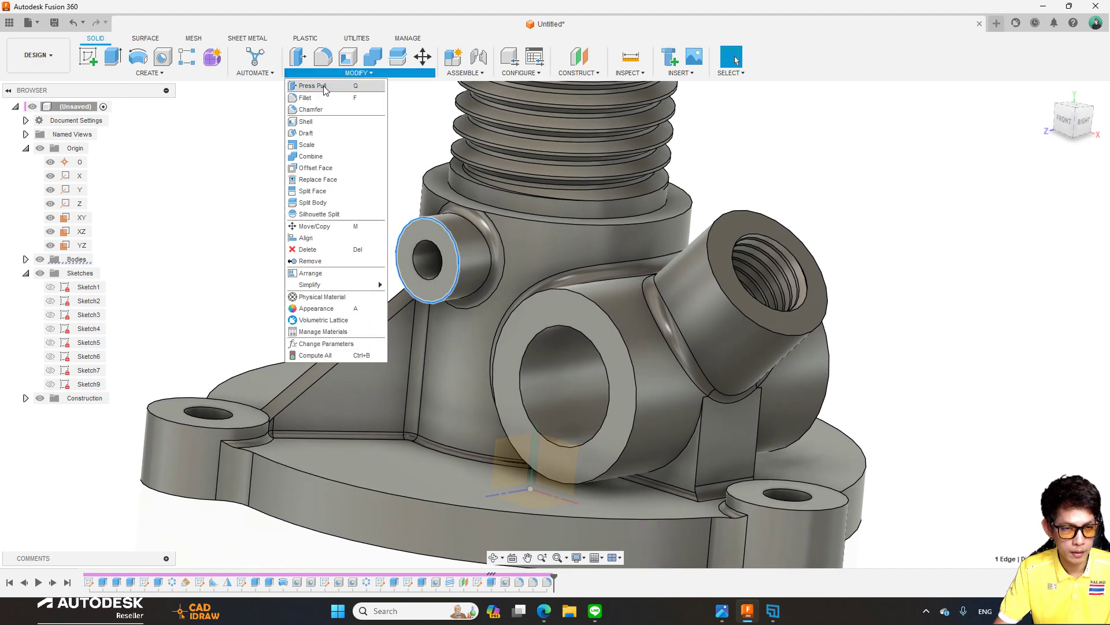
{"action": "left_click", "coordinate": [310, 110]}
{"action": "scroll", "coordinate": [960, 259], "scroll_direction": "down", "scroll_amount": 2}
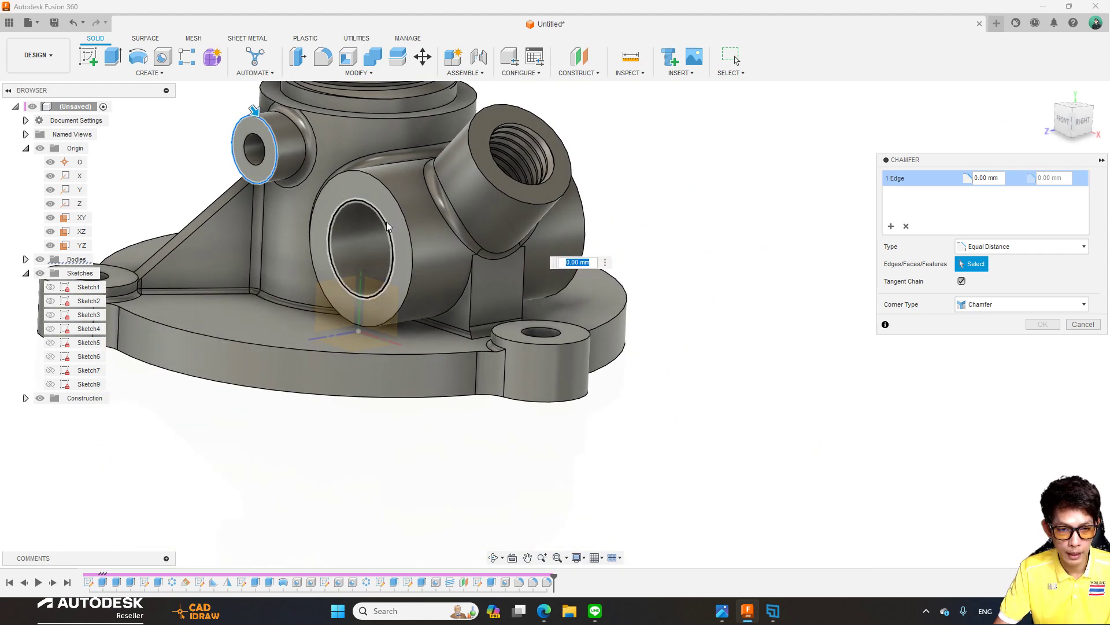
{"action": "left_click", "coordinate": [382, 220]}
{"action": "mouse_move", "coordinate": [381, 221]}
{"action": "middle_mouse_down", "text": "shift"}
{"action": "mouse_move", "coordinate": [642, 224]}
{"action": "mouse_move", "coordinate": [657, 200]}
{"action": "middle_mouse_up", "text": "shift"}
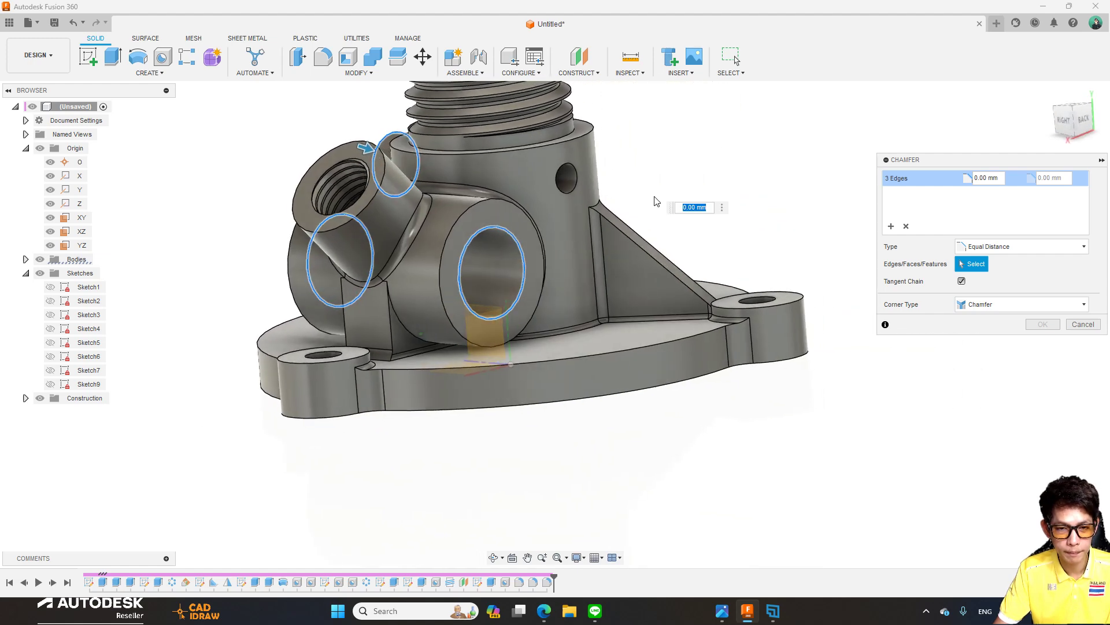
{"action": "left_click", "coordinate": [580, 177]}
Add the mounting-lug hole edges and inner top bore, applying a 1 mm chamfer to nine edges.
{"action": "middle_click_drag", "start_coordinate": [580, 178], "coordinate": [770, 301], "text": "shift"}
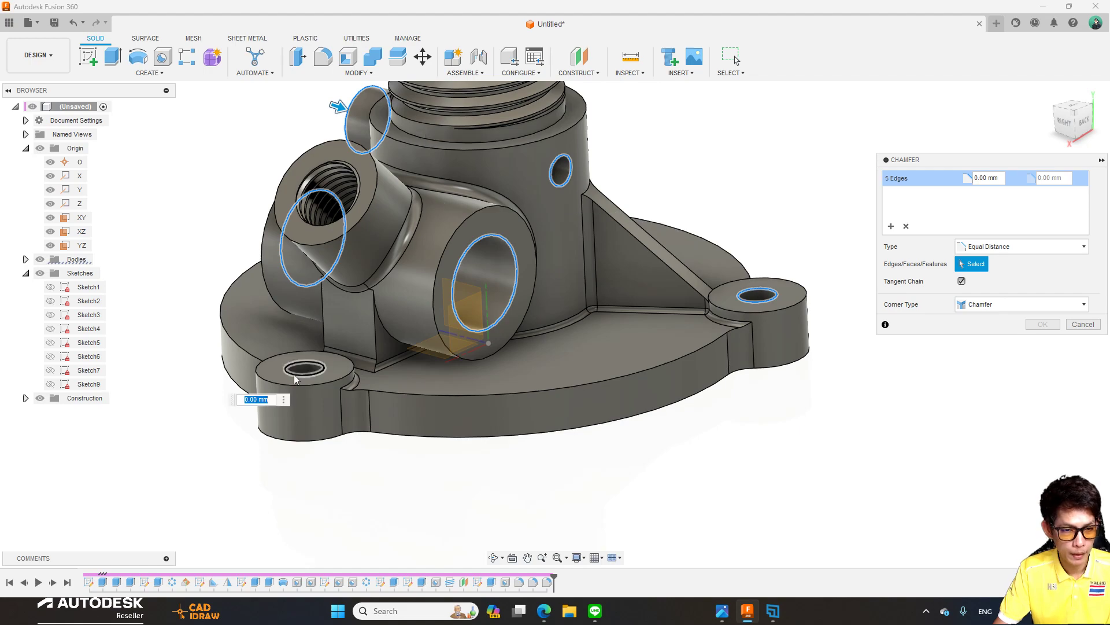
{"action": "left_click", "coordinate": [294, 374]}
{"action": "mouse_move", "coordinate": [294, 373]}
{"action": "middle_mouse_down", "text": "shift"}
{"action": "mouse_move", "coordinate": [338, 290]}
{"action": "mouse_move", "coordinate": [312, 294]}
{"action": "mouse_move", "coordinate": [672, 297]}
{"action": "mouse_move", "coordinate": [636, 231]}
{"action": "mouse_move", "coordinate": [510, 126]}
{"action": "middle_mouse_up", "text": "shift"}
{"action": "left_click", "coordinate": [306, 297]}
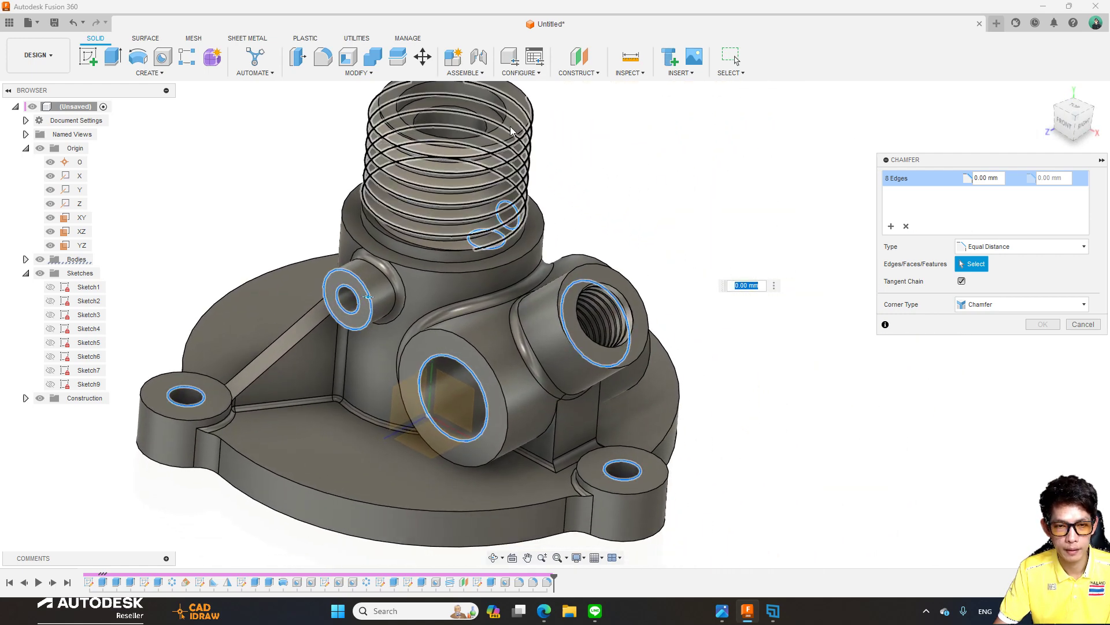
{"action": "left_click", "coordinate": [471, 118]}
{"action": "type", "text": "1"}
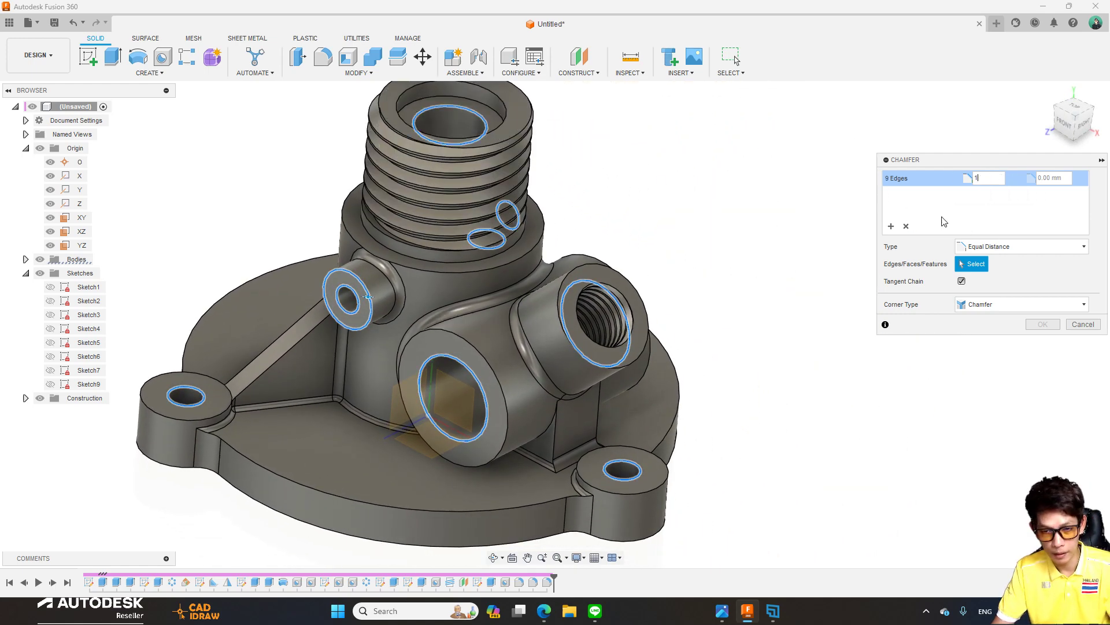
{"action": "left_click", "coordinate": [1042, 324]}
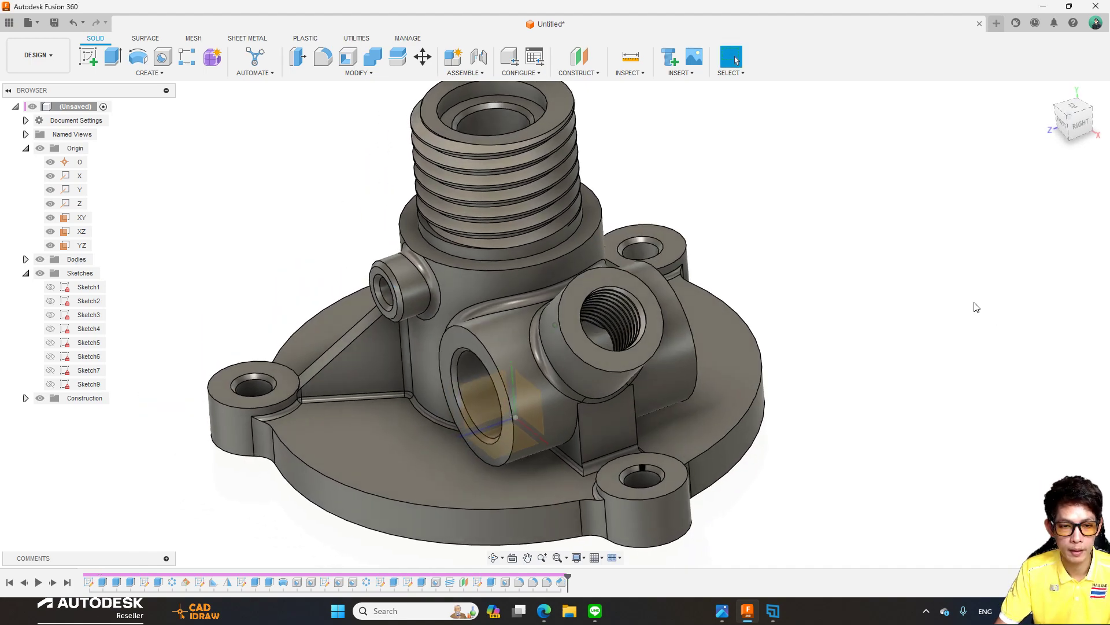
{"action": "mouse_move", "coordinate": [976, 307]}
{"action": "middle_mouse_down", "text": "shift"}
{"action": "mouse_move", "coordinate": [367, 178]}
{"action": "mouse_move", "coordinate": [139, 156]}
{"action": "middle_mouse_up", "text": "shift"}
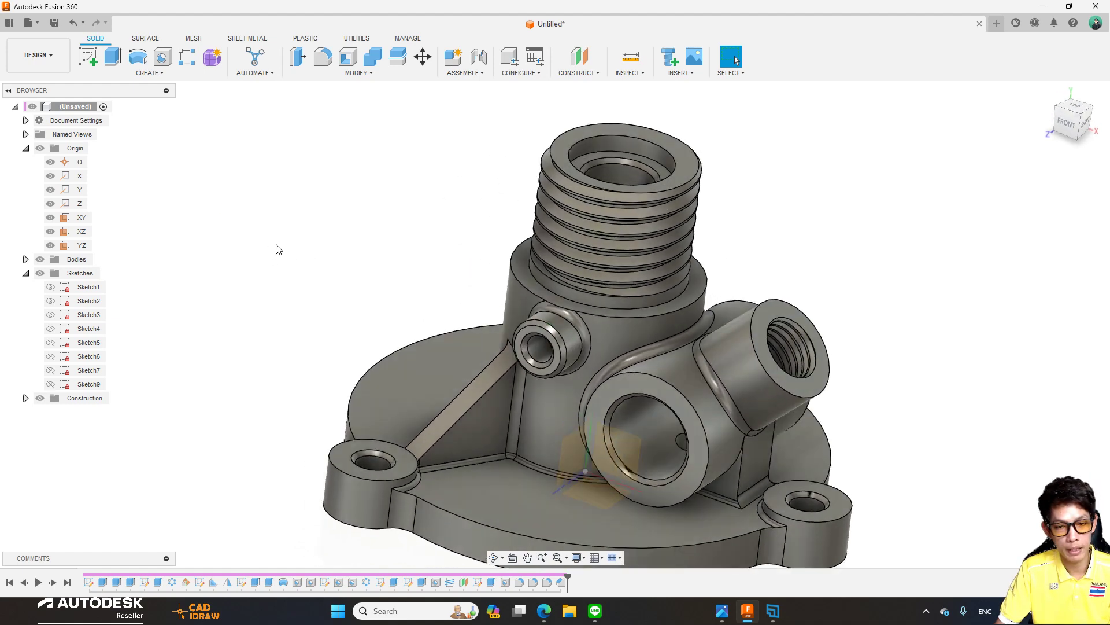
Open the design's Physical Material library with the housing selected and browse its material folders.
{"action": "right_click", "coordinate": [64, 108]}
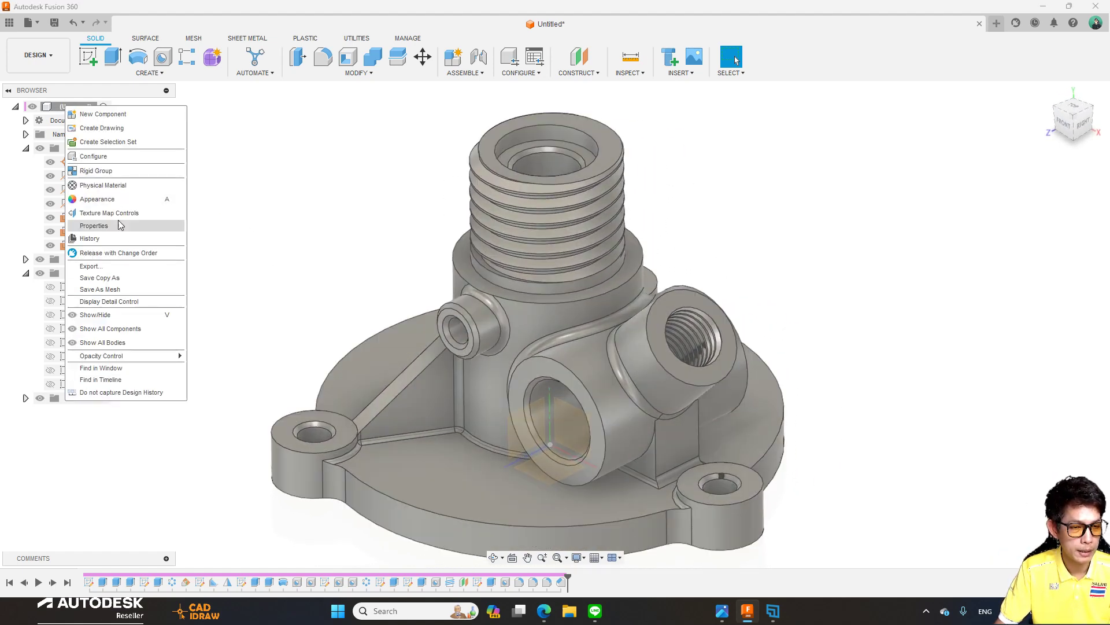
{"action": "left_click", "coordinate": [115, 199]}
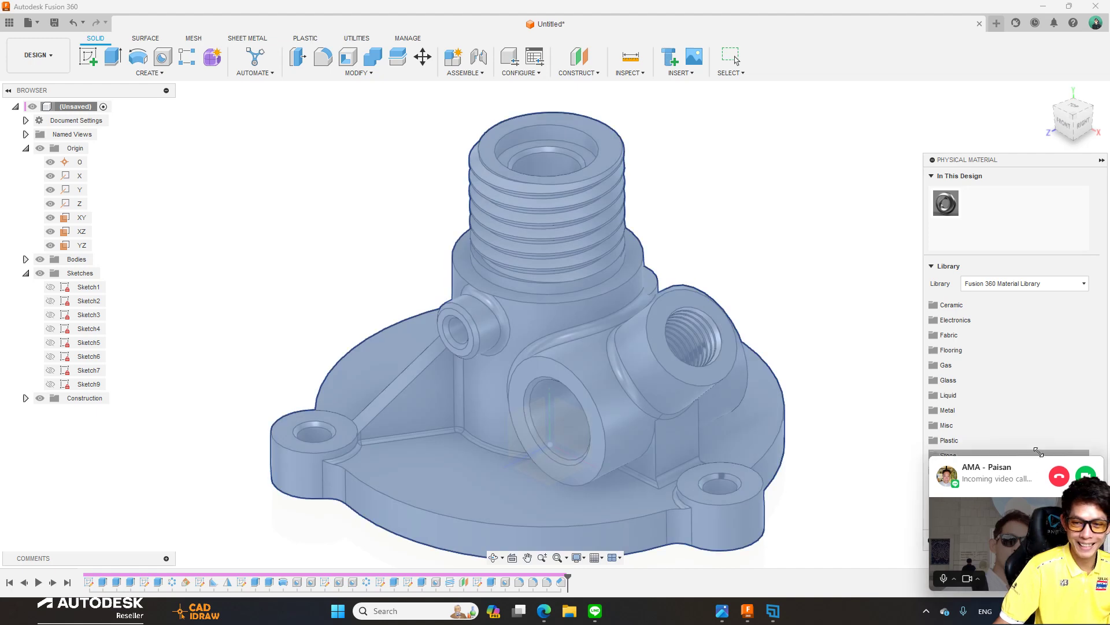
{"action": "key", "text": "Escape"}
{"action": "left_click", "coordinate": [689, 306]}
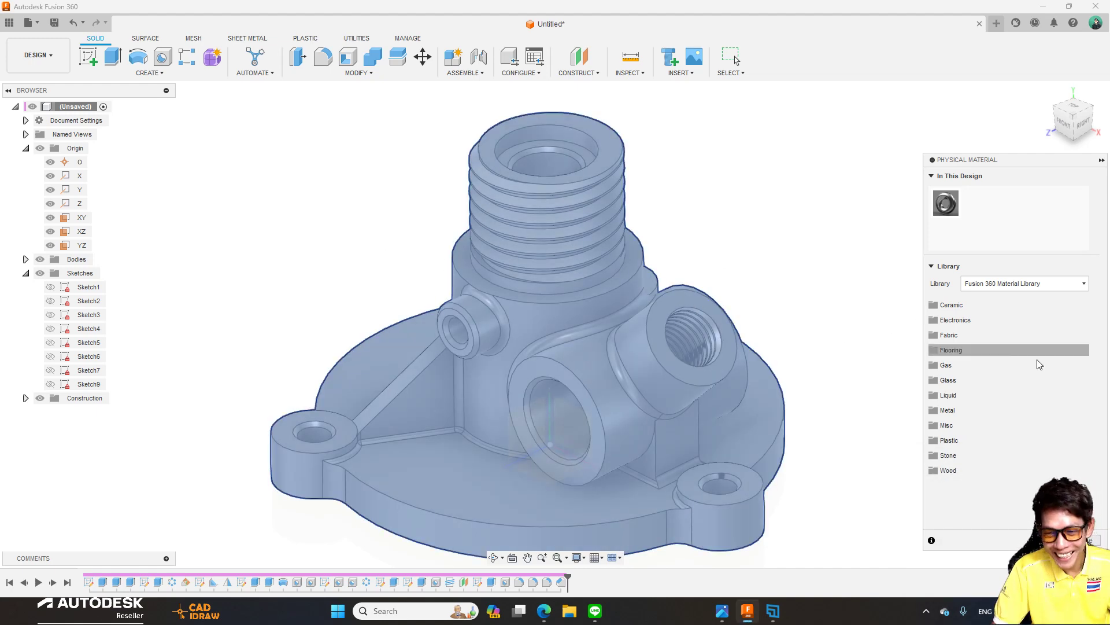
{"action": "left_click", "coordinate": [971, 350]}
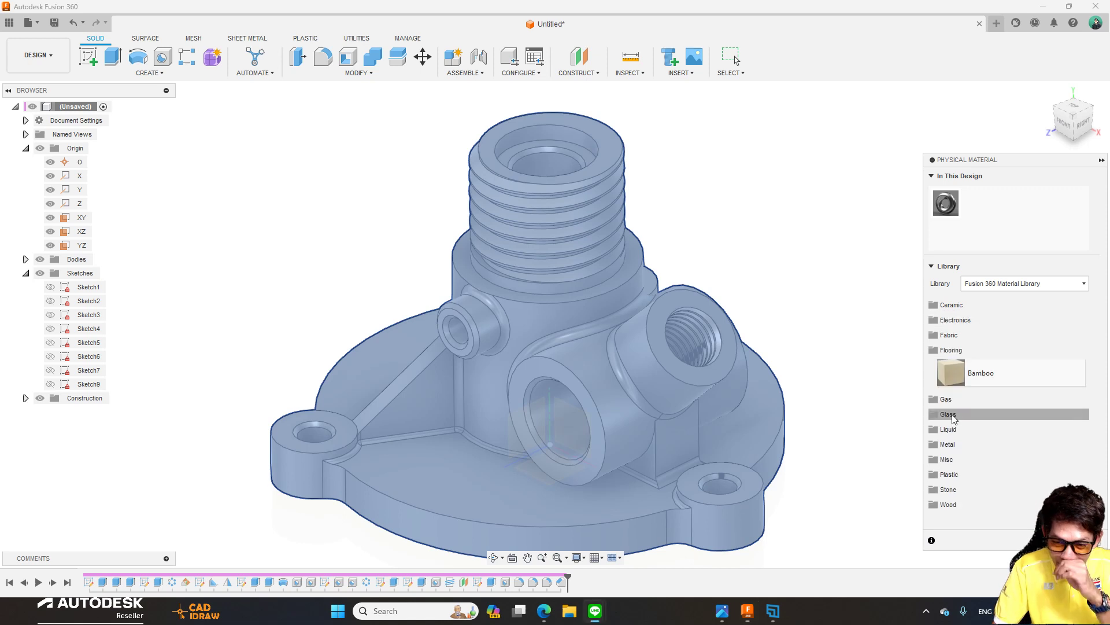
{"action": "left_click", "coordinate": [983, 429]}
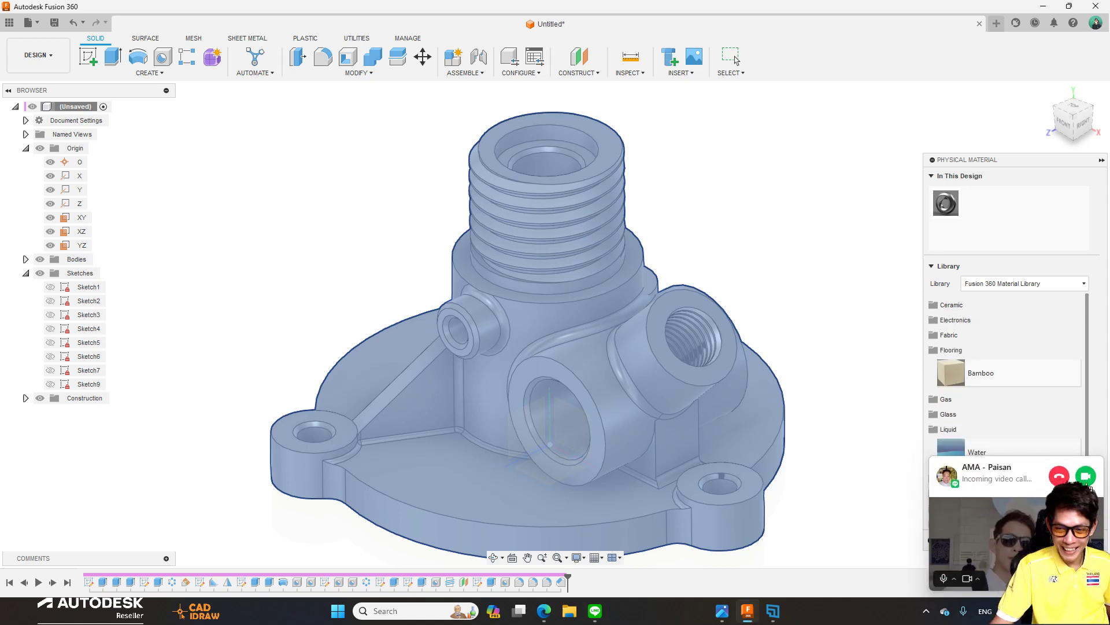
{"action": "left_click", "coordinate": [1062, 477]}
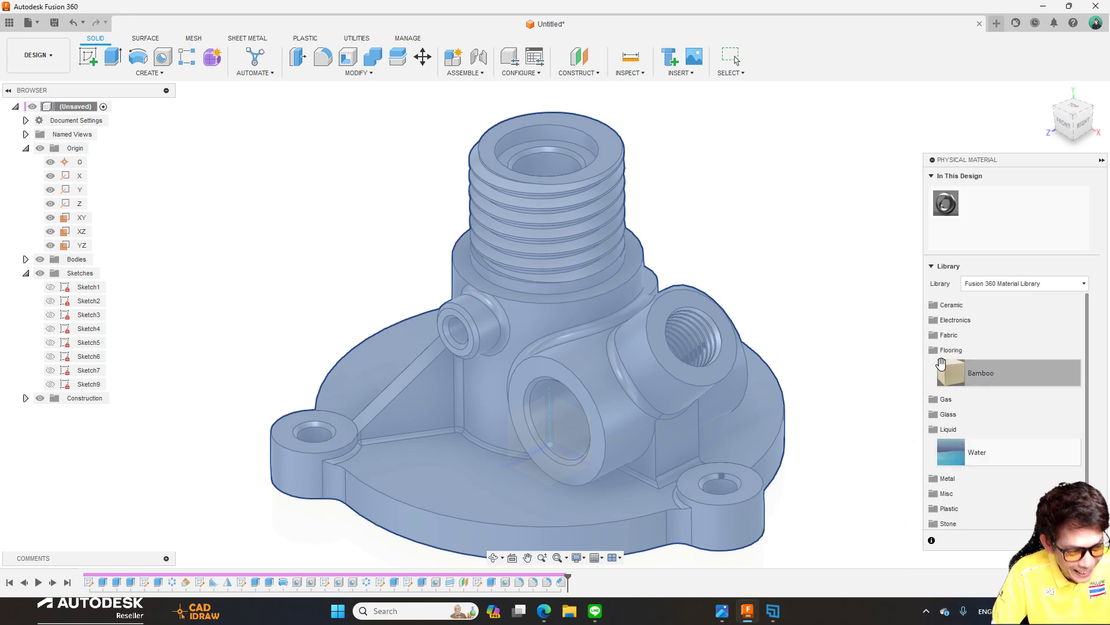
{"action": "scroll", "coordinate": [975, 484], "scroll_direction": "down", "scroll_amount": 1}
{"action": "left_click", "coordinate": [951, 397]}
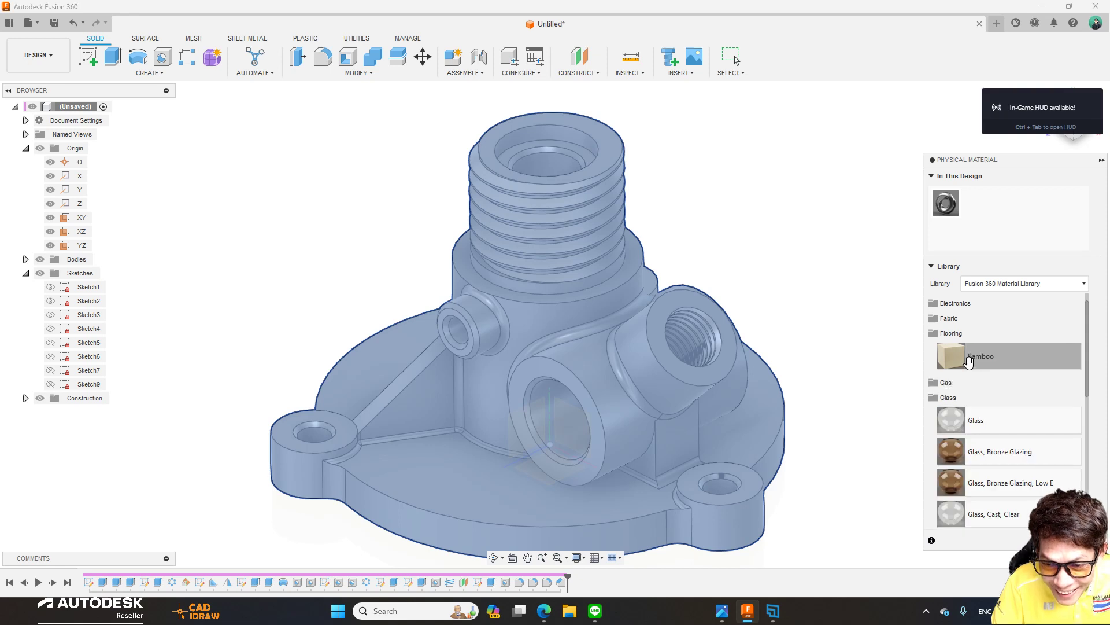
Assign Aluminum from the Metal folder to the housing, then close the material library.
{"action": "scroll", "coordinate": [955, 345], "scroll_direction": "down", "scroll_amount": 3}
{"action": "scroll", "coordinate": [972, 393], "scroll_direction": "down", "scroll_amount": 3}
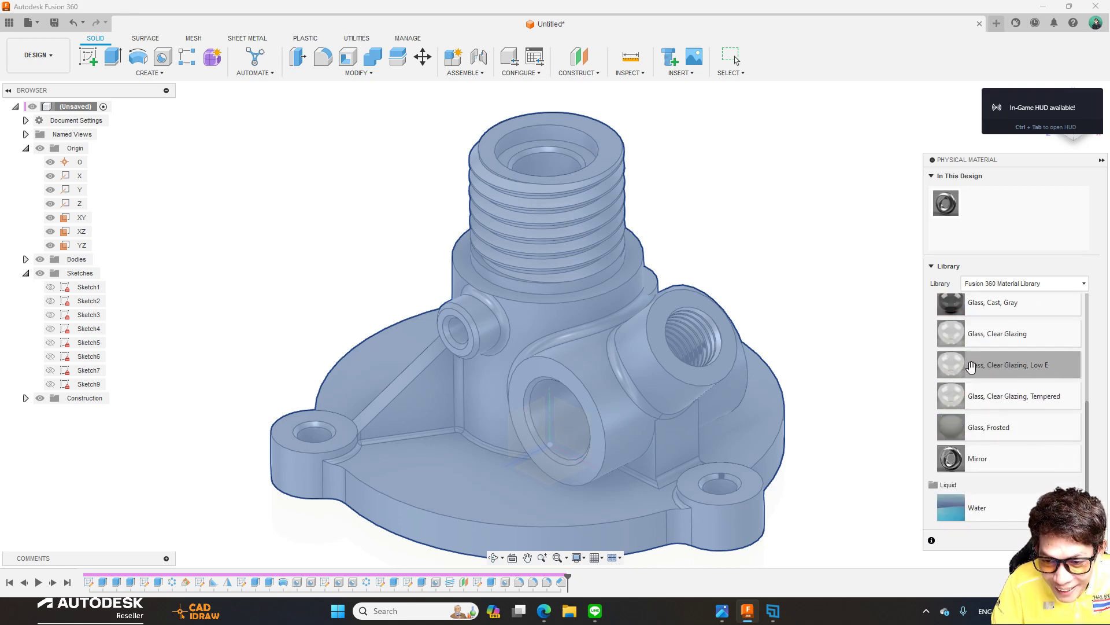
{"action": "scroll", "coordinate": [982, 418], "scroll_direction": "down", "scroll_amount": 3}
{"action": "scroll", "coordinate": [975, 394], "scroll_direction": "up", "scroll_amount": 5}
{"action": "scroll", "coordinate": [976, 405], "scroll_direction": "down", "scroll_amount": 2}
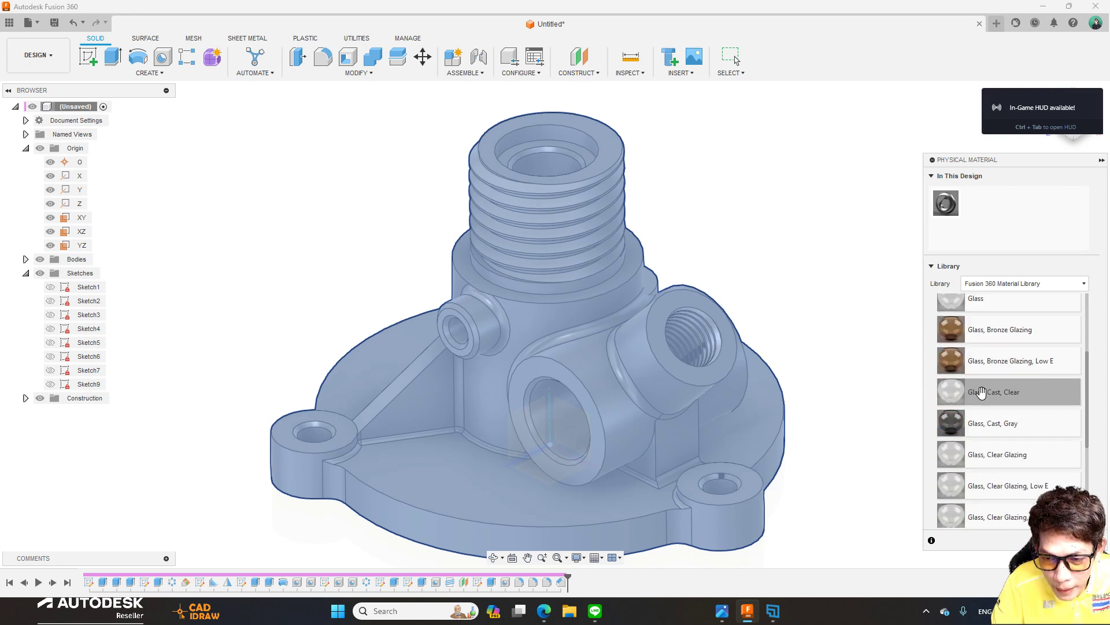
{"action": "scroll", "coordinate": [977, 413], "scroll_direction": "down", "scroll_amount": 2}
{"action": "scroll", "coordinate": [977, 413], "scroll_direction": "down", "scroll_amount": 1}
{"action": "left_click", "coordinate": [970, 468]}
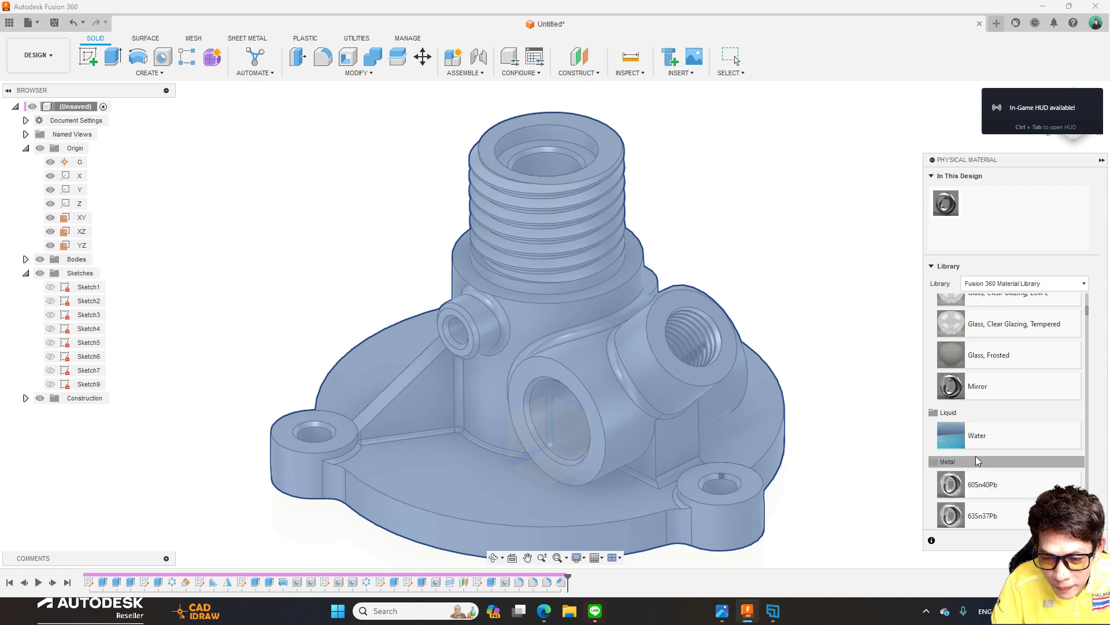
{"action": "scroll", "coordinate": [980, 440], "scroll_direction": "down", "scroll_amount": 2}
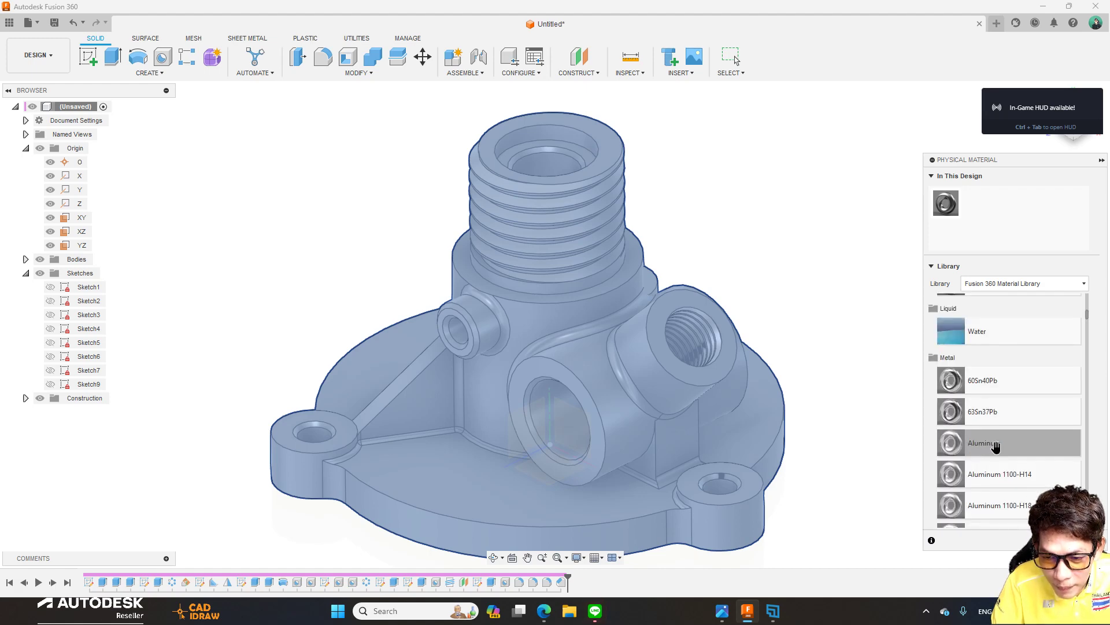
{"action": "left_click_drag", "start_coordinate": [994, 449], "coordinate": [638, 364]}
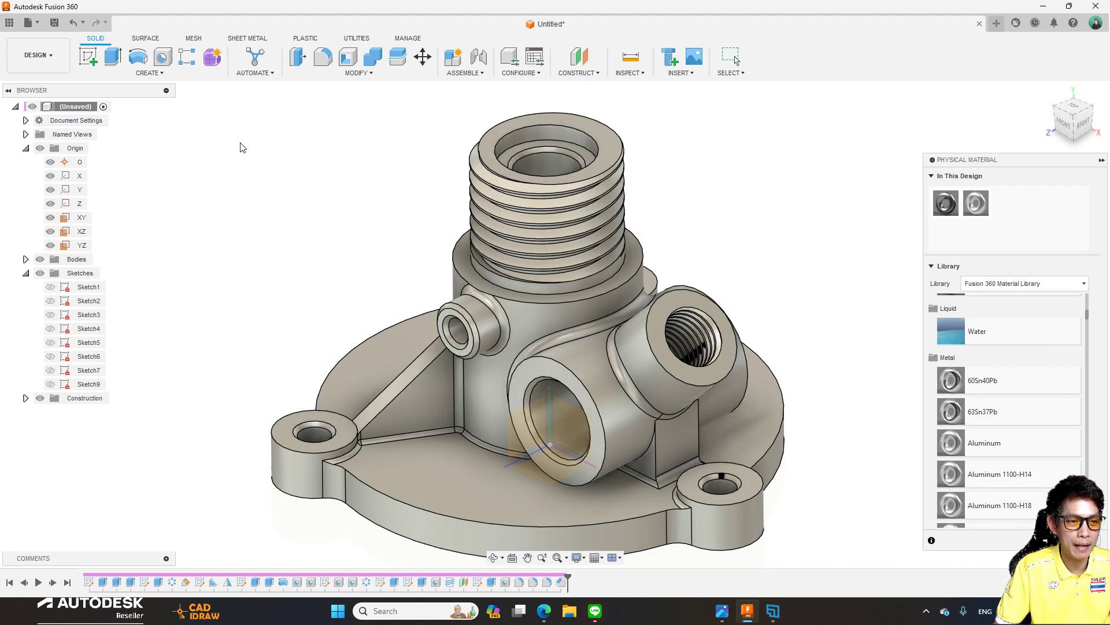
{"action": "left_click", "coordinate": [81, 109]}
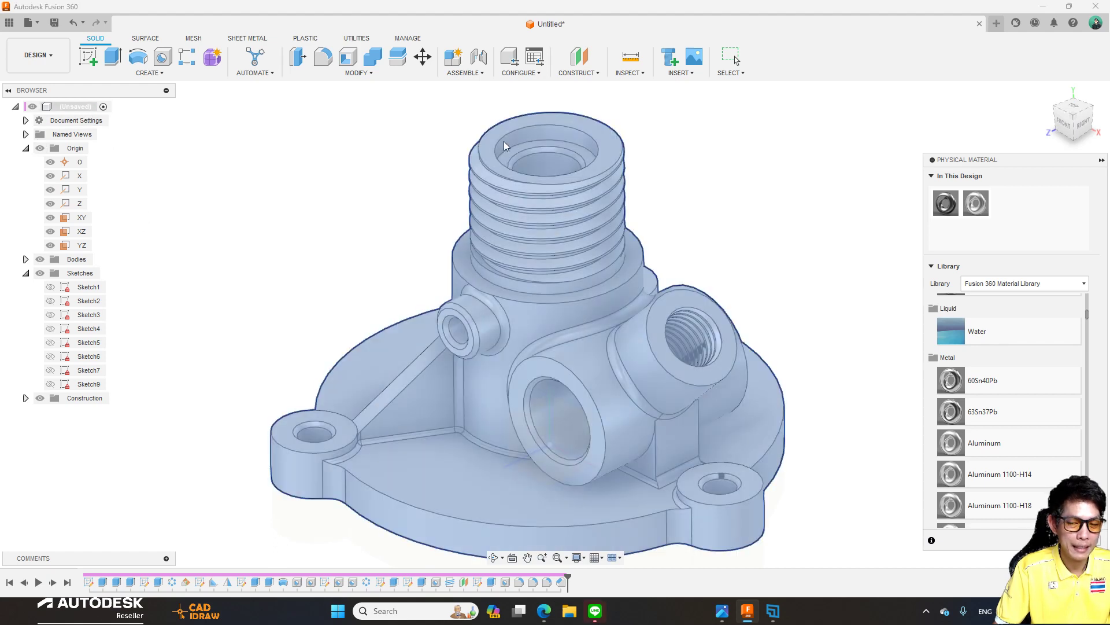
{"action": "left_click", "coordinate": [1070, 540]}
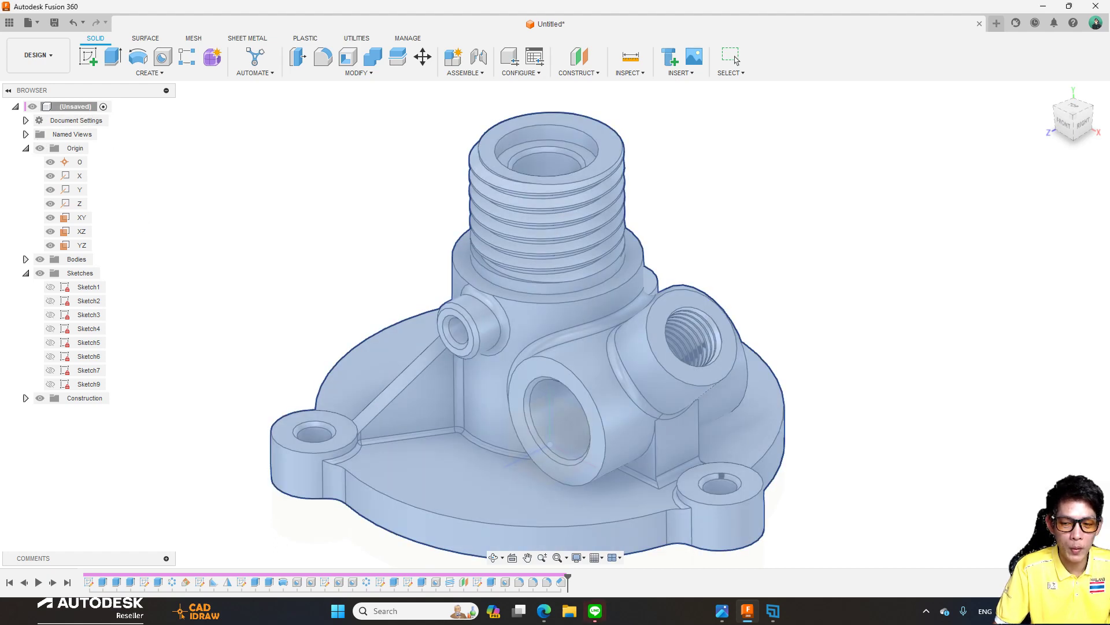
{"action": "left_click", "coordinate": [225, 215]}
Open the Appearance library and browse through its appearance folders.
{"action": "right_click", "coordinate": [88, 111]}
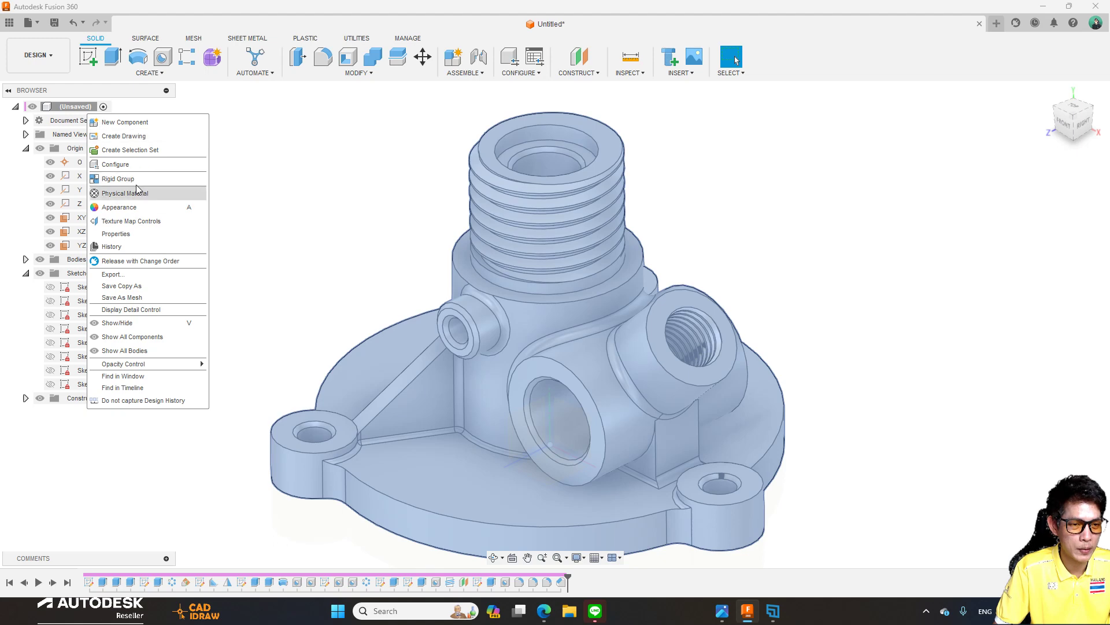
{"action": "left_click", "coordinate": [478, 217]}
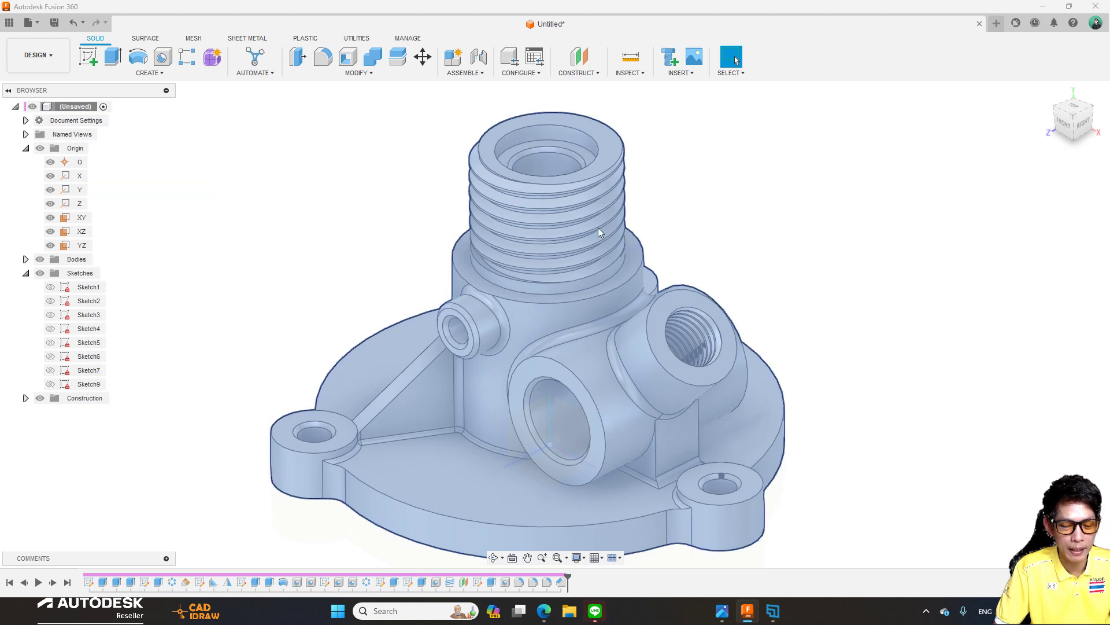
{"action": "key", "text": "a"}
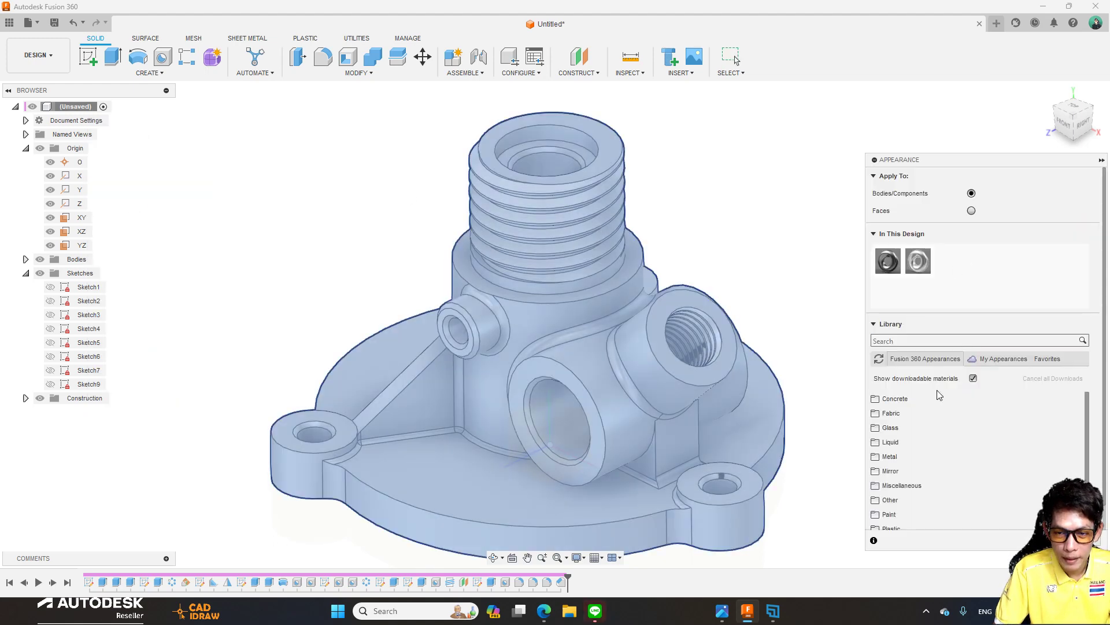
{"action": "scroll", "coordinate": [936, 428], "scroll_direction": "down", "scroll_amount": 1}
{"action": "left_click", "coordinate": [902, 446]}
{"action": "scroll", "coordinate": [943, 457], "scroll_direction": "down", "scroll_amount": 2}
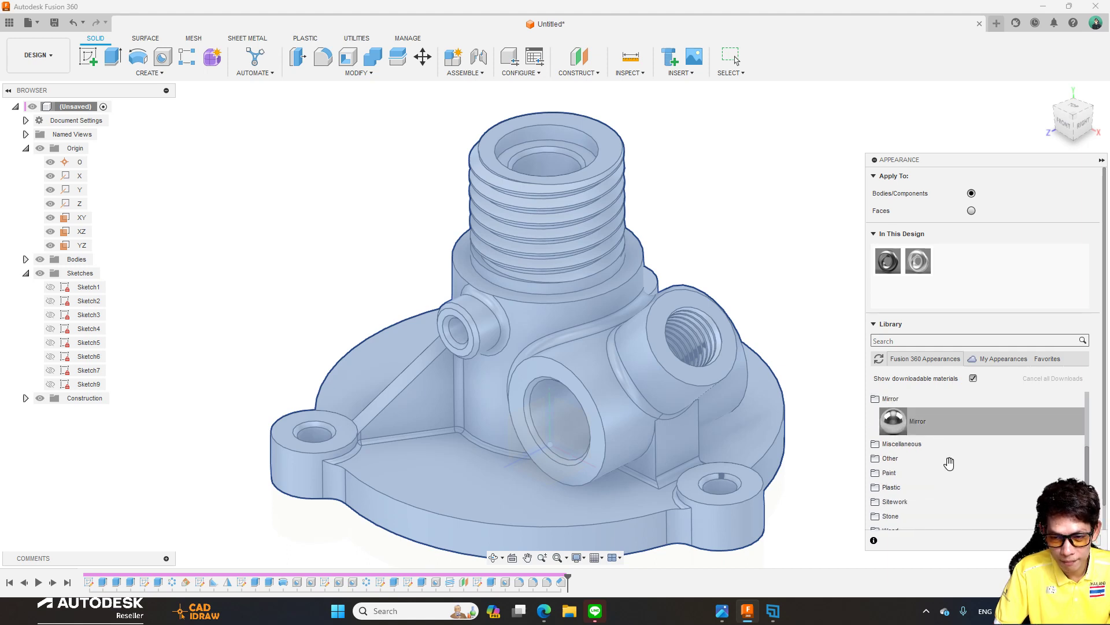
{"action": "scroll", "coordinate": [949, 463], "scroll_direction": "down", "scroll_amount": 1}
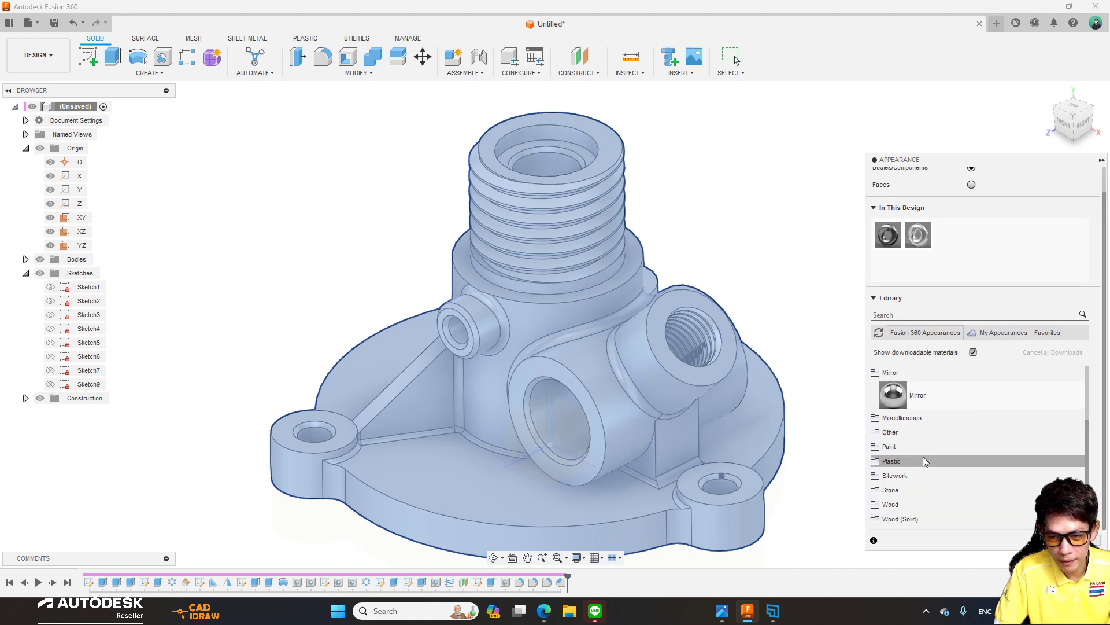
Apply Paint > Powder Coat - Rough (Yellow) to the housing, check the finish, and close the library.
{"action": "left_click", "coordinate": [914, 446]}
{"action": "scroll", "coordinate": [914, 455], "scroll_direction": "down", "scroll_amount": 3}
{"action": "left_click", "coordinate": [918, 430]}
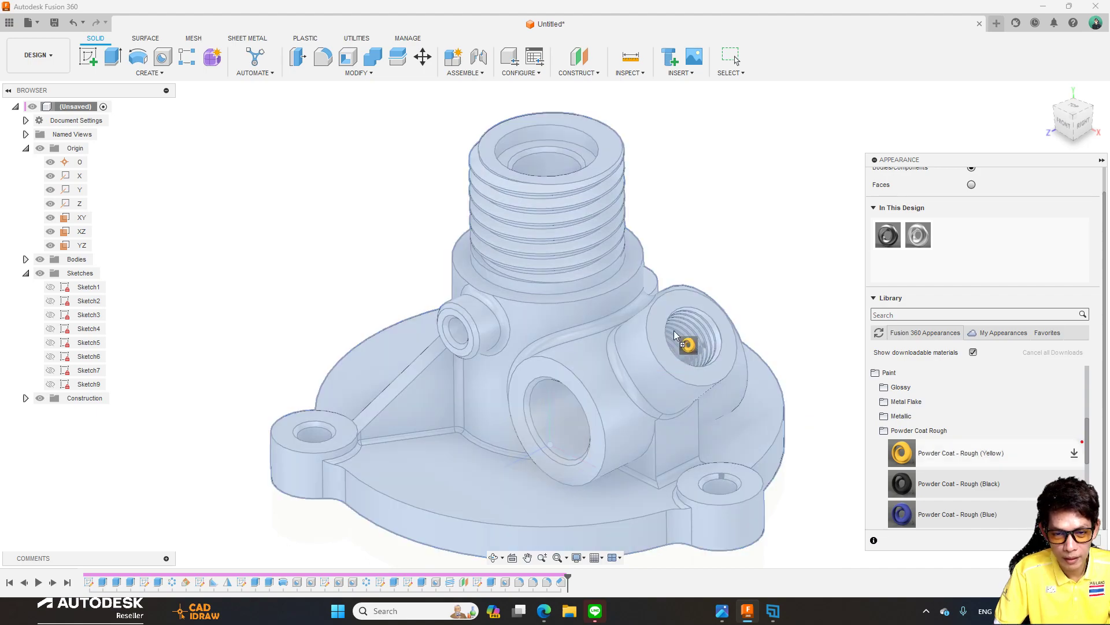
{"action": "left_click_drag", "start_coordinate": [922, 457], "coordinate": [678, 347]}
{"action": "mouse_move", "coordinate": [731, 237]}
{"action": "middle_mouse_down", "text": "shift"}
{"action": "mouse_move", "coordinate": [983, 480]}
{"action": "mouse_move", "coordinate": [836, 350]}
{"action": "mouse_move", "coordinate": [806, 359]}
{"action": "mouse_move", "coordinate": [231, 251]}
{"action": "mouse_move", "coordinate": [236, 237]}
{"action": "mouse_move", "coordinate": [362, 236]}
{"action": "mouse_move", "coordinate": [663, 269]}
{"action": "mouse_move", "coordinate": [881, 268]}
{"action": "middle_mouse_up", "text": "shift"}
{"action": "key", "text": "Escape"}
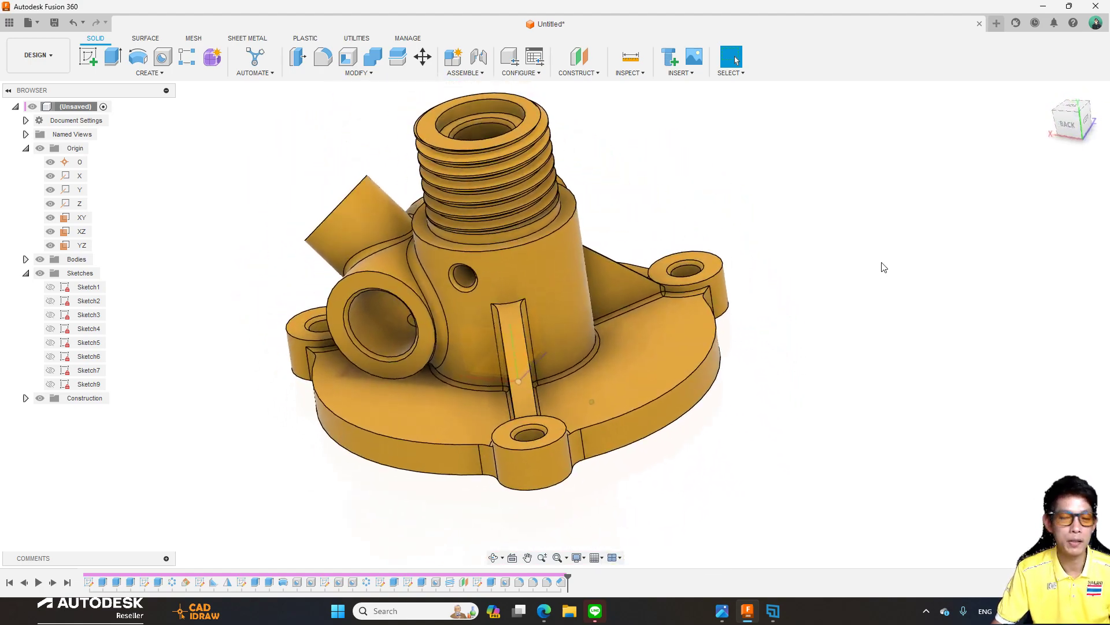